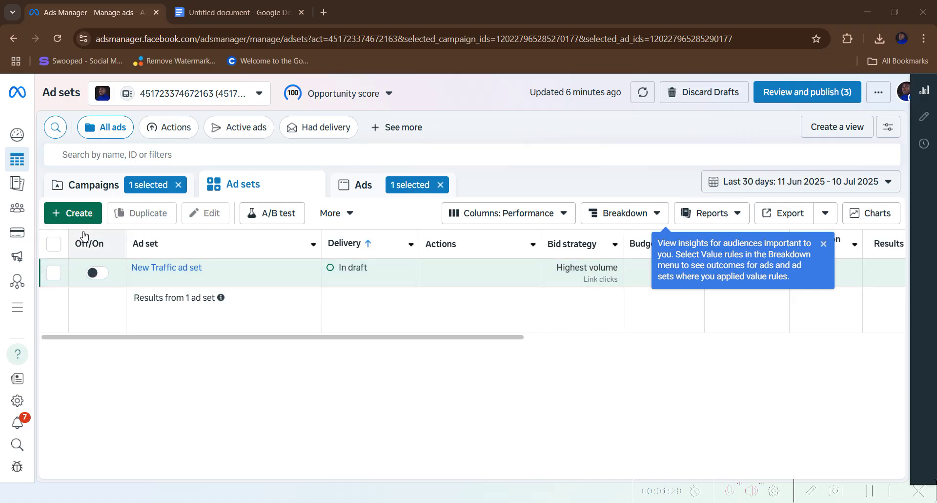
- Open the Create new campaign dialog with Auction buying and the objective choices
{"action": "left_click", "coordinate": [86, 214]}
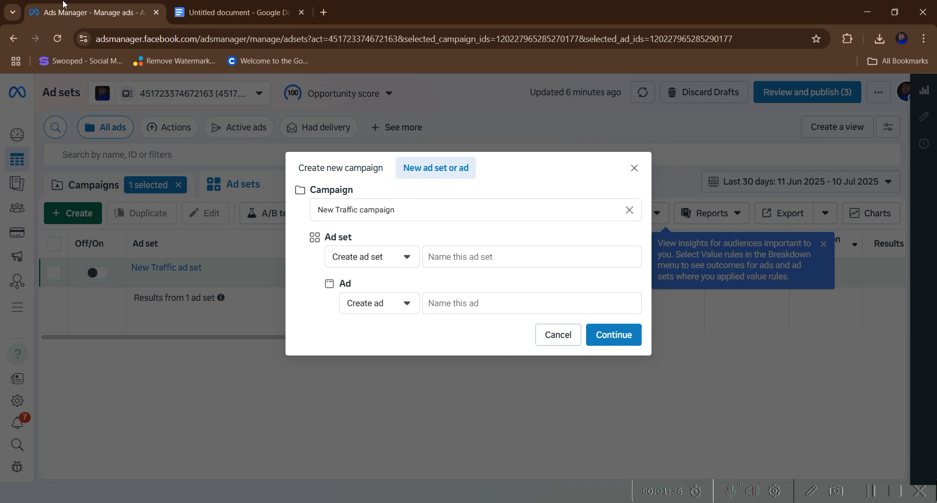
{"action": "left_click", "coordinate": [326, 171]}
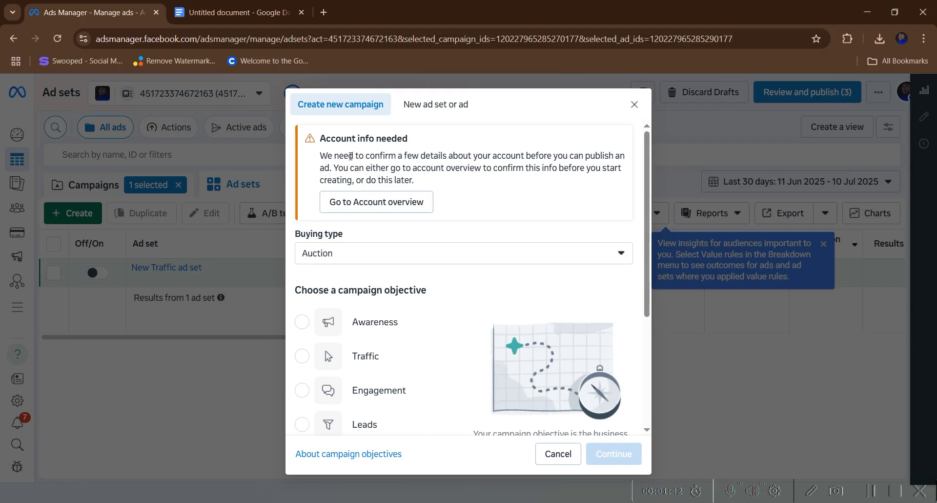
{"action": "scroll", "coordinate": [352, 163], "scroll_direction": "down", "scroll_amount": 1}
{"action": "scroll", "coordinate": [354, 168], "scroll_direction": "up", "scroll_amount": 1}
{"action": "scroll", "coordinate": [350, 244], "scroll_direction": "down", "scroll_amount": 3}
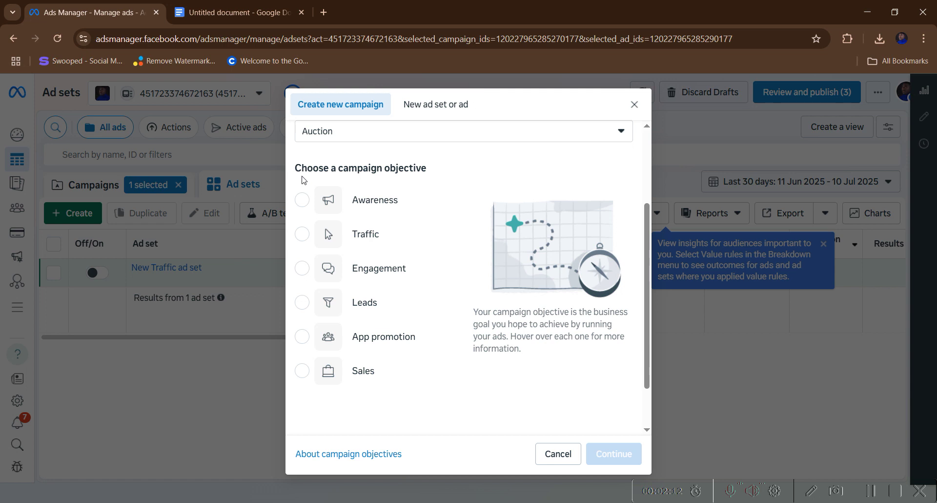
{"action": "mouse_move", "coordinate": [315, 199]}
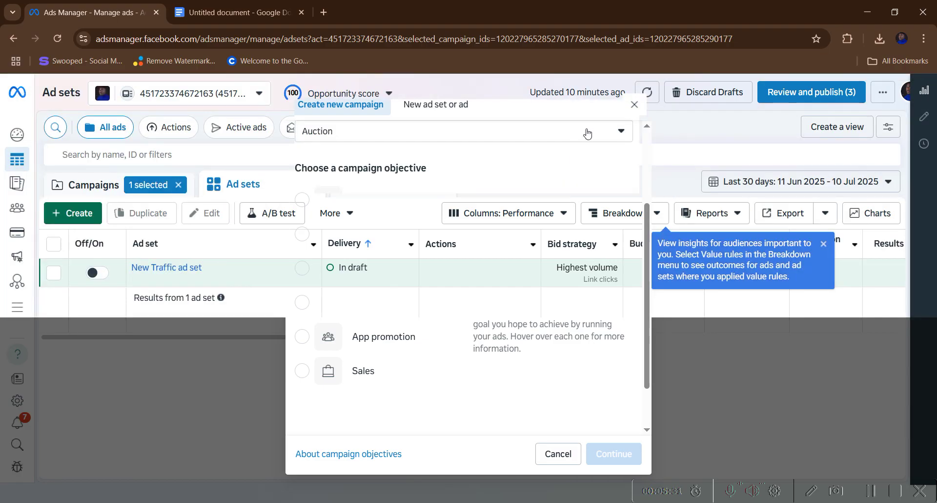
- Reopen the new-campaign dialog, browse the six objectives from Awareness to Sales, then close it
{"action": "left_click", "coordinate": [635, 104]}
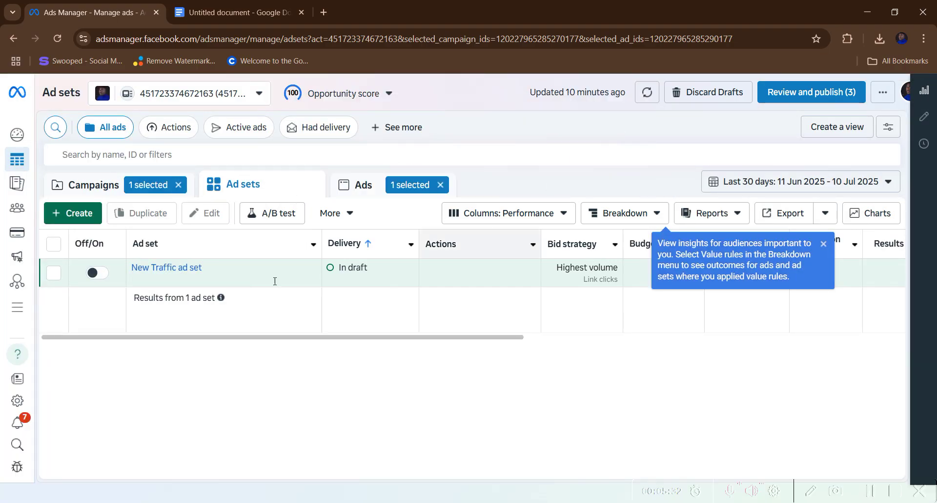
{"action": "left_click", "coordinate": [81, 214]}
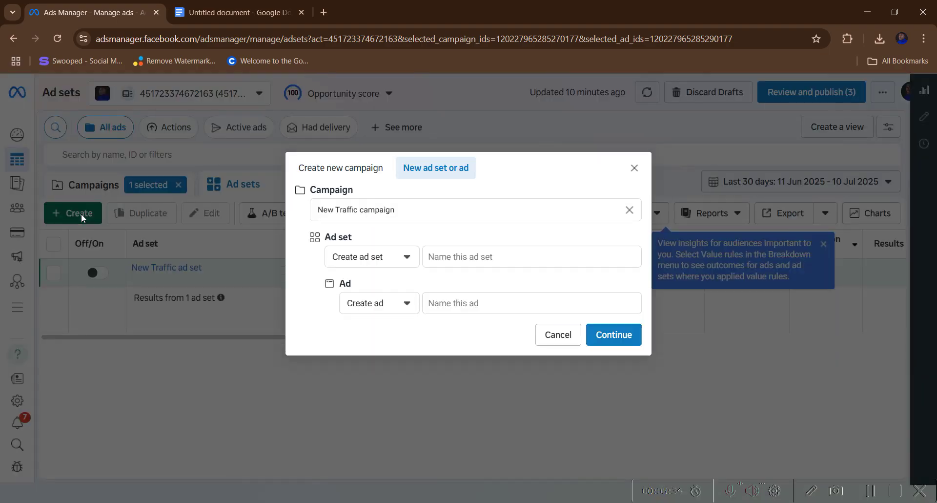
{"action": "left_click", "coordinate": [358, 171]}
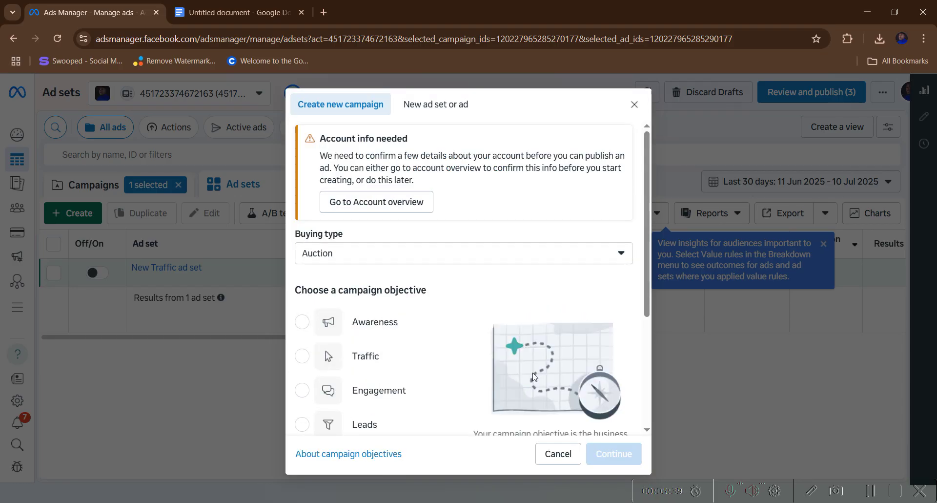
{"action": "scroll", "coordinate": [512, 375], "scroll_direction": "down", "scroll_amount": 3}
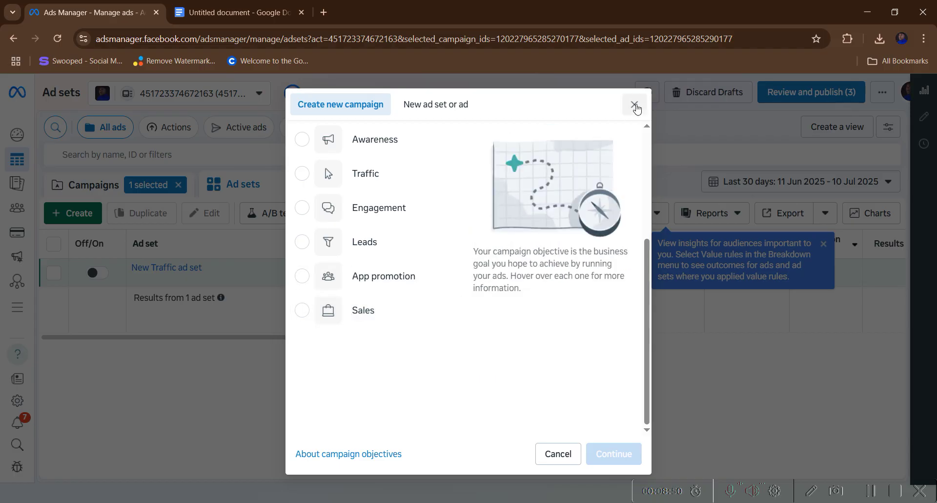
{"action": "left_click", "coordinate": [635, 105]}
- Open the All tools panel listing the Manage and Advertise tools
{"action": "left_click", "coordinate": [22, 309]}
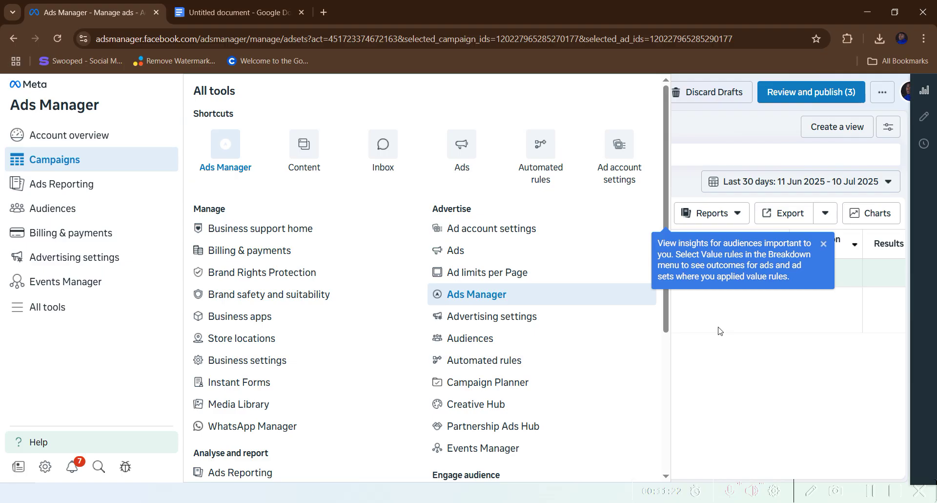
- Close the tools panel, review the new-campaign objectives again, and dismiss the dialog
{"action": "left_click", "coordinate": [711, 384]}
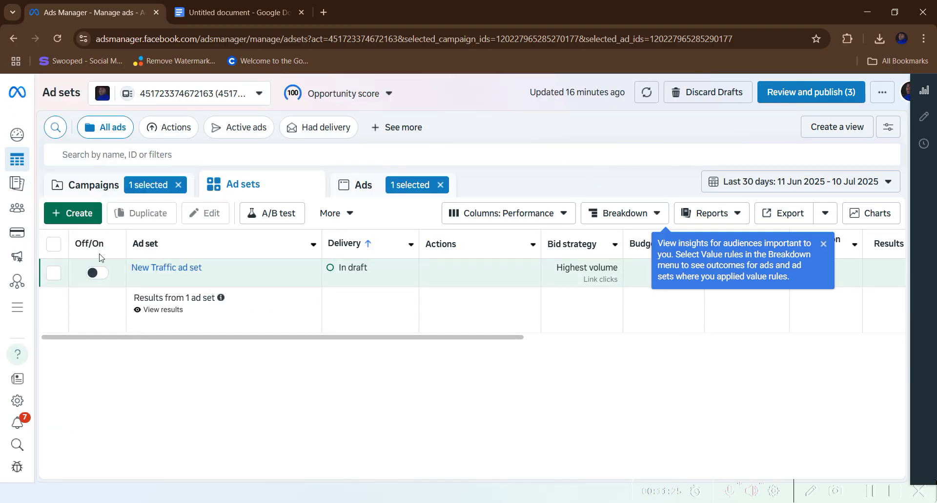
{"action": "left_click", "coordinate": [76, 217]}
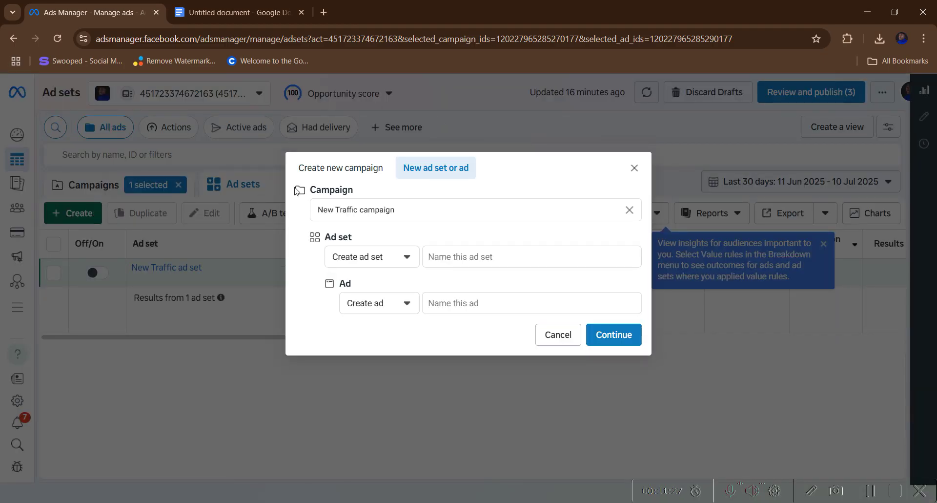
{"action": "left_click", "coordinate": [345, 166]}
{"action": "scroll", "coordinate": [386, 263], "scroll_direction": "down", "scroll_amount": 4}
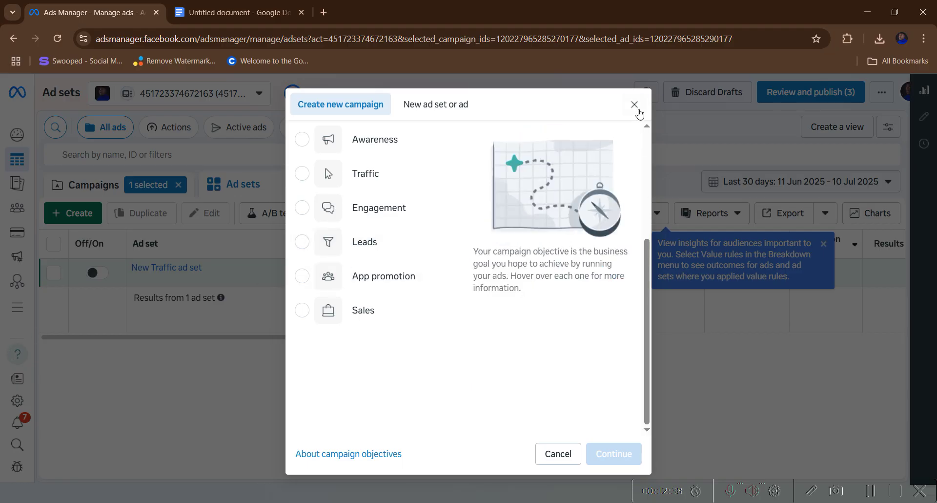
{"action": "left_click", "coordinate": [635, 106]}
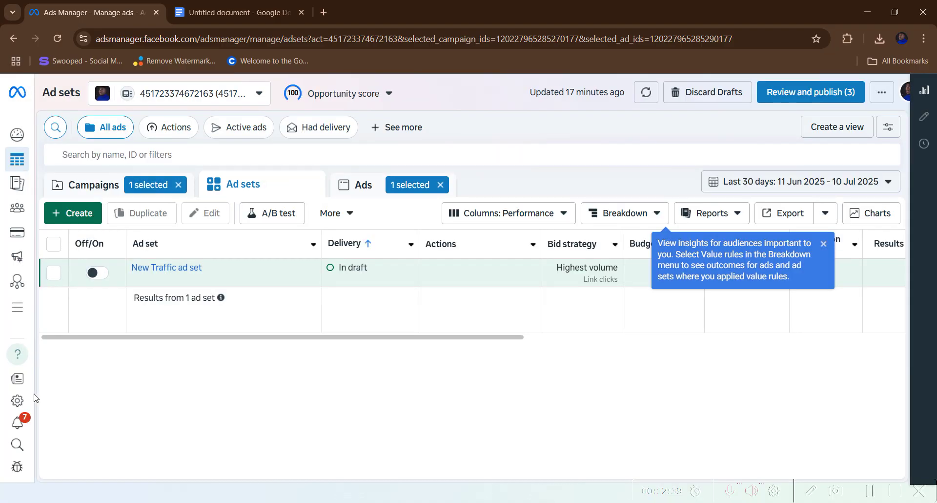
- Go to Instant Forms via All tools, review the existing forms, and start a new form
{"action": "left_click", "coordinate": [13, 314]}
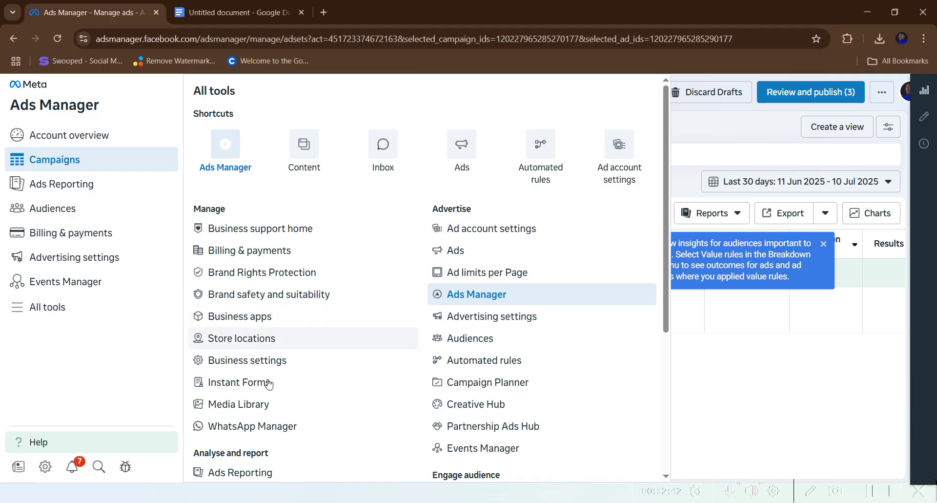
{"action": "left_click", "coordinate": [250, 390]}
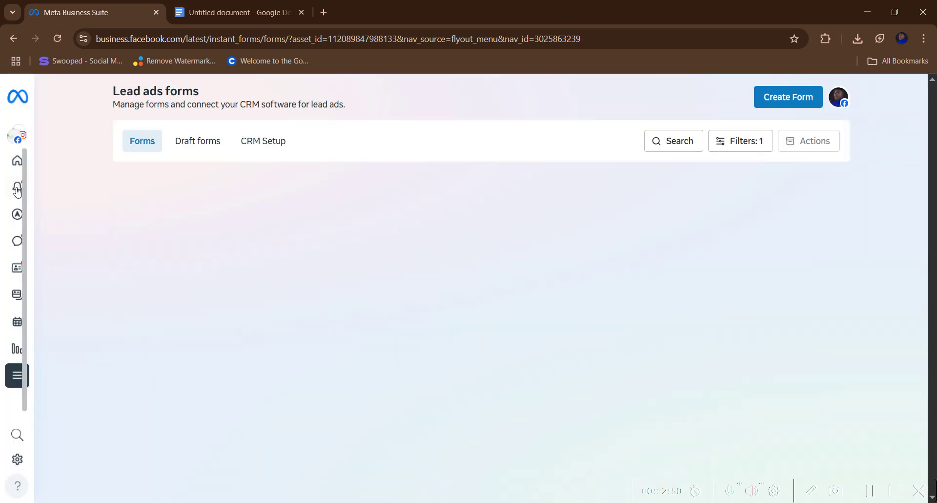
{"action": "scroll", "coordinate": [323, 315], "scroll_direction": "down", "scroll_amount": 2}
{"action": "scroll", "coordinate": [379, 360], "scroll_direction": "up", "scroll_amount": 2}
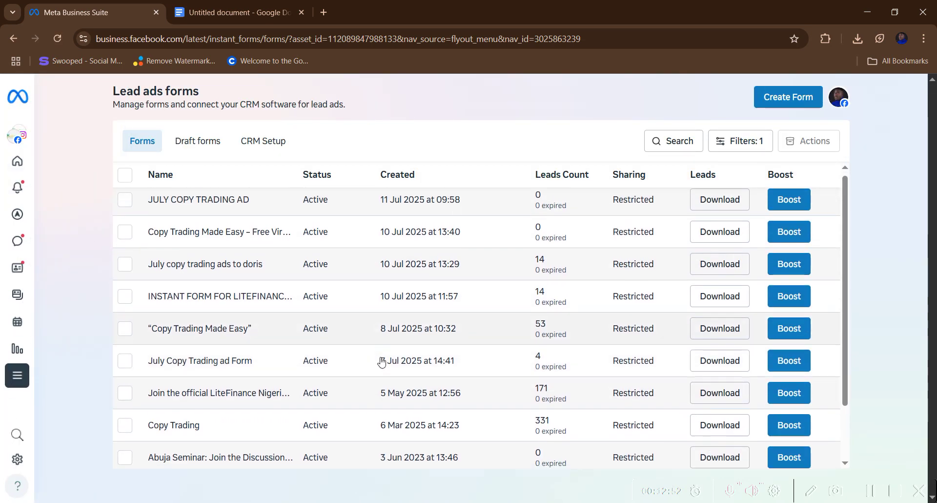
{"action": "scroll", "coordinate": [383, 342], "scroll_direction": "down", "scroll_amount": 1}
{"action": "scroll", "coordinate": [371, 381], "scroll_direction": "up", "scroll_amount": 1}
{"action": "scroll", "coordinate": [400, 395], "scroll_direction": "down", "scroll_amount": 1}
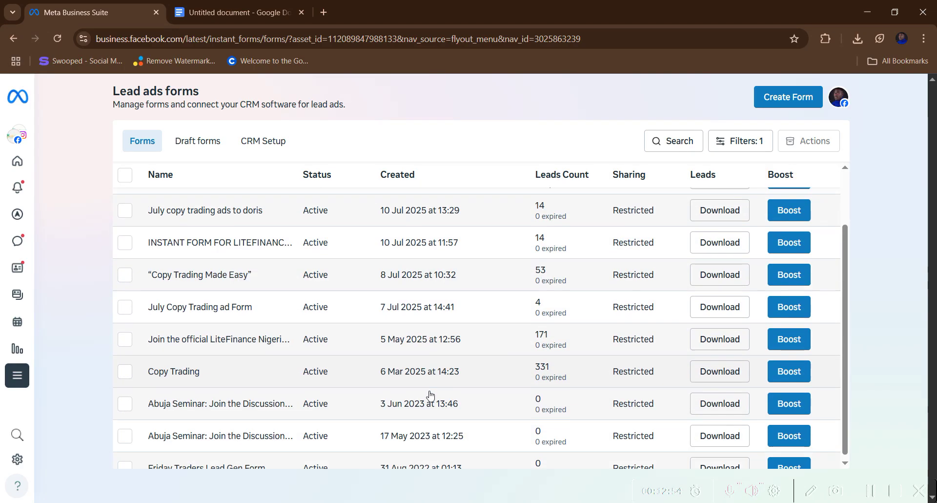
{"action": "scroll", "coordinate": [478, 366], "scroll_direction": "up", "scroll_amount": 1}
{"action": "scroll", "coordinate": [619, 328], "scroll_direction": "down", "scroll_amount": 1}
{"action": "scroll", "coordinate": [683, 234], "scroll_direction": "up", "scroll_amount": 2}
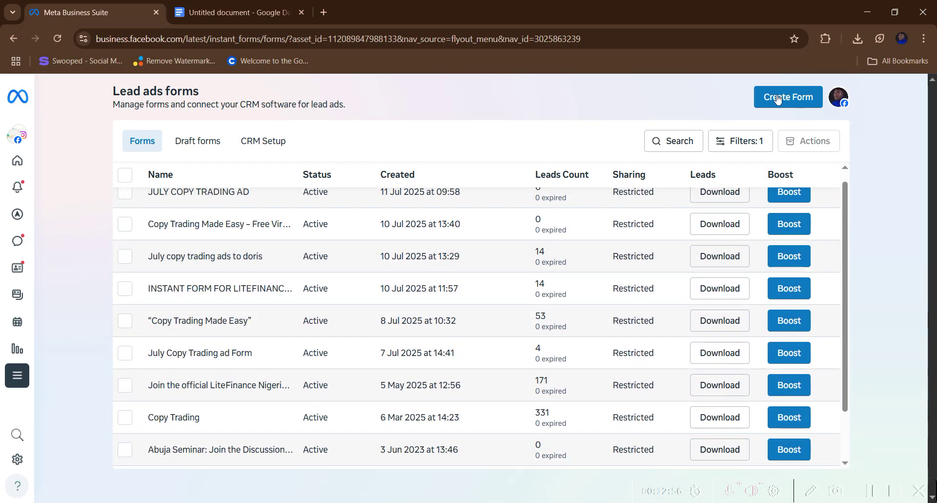
{"action": "left_click", "coordinate": [778, 98]}
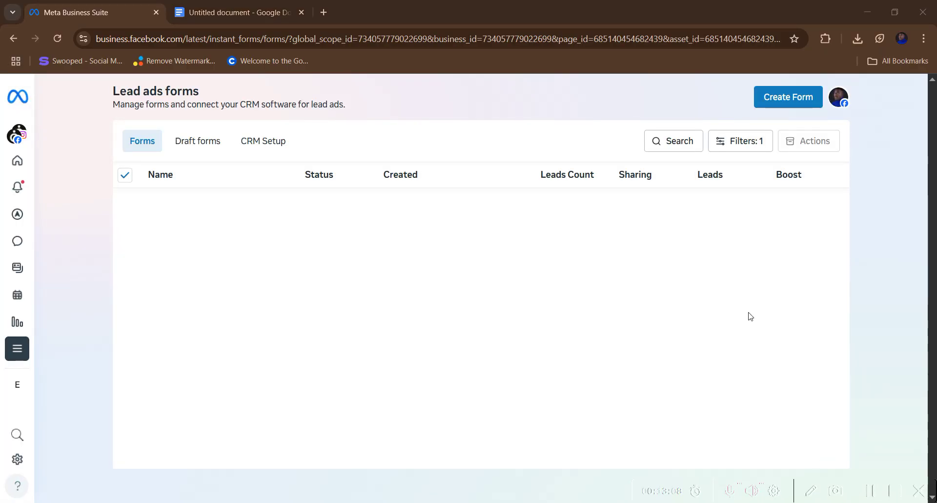
{"action": "left_click", "coordinate": [784, 97]}
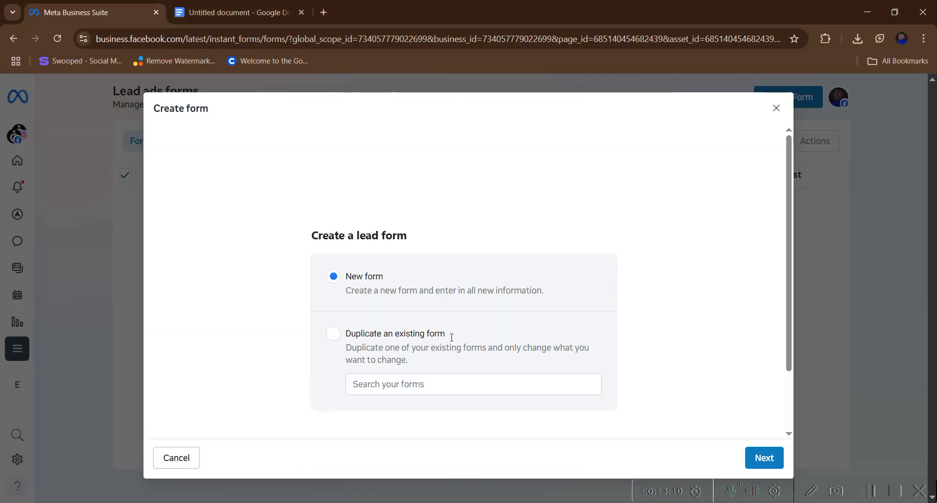
{"action": "left_click", "coordinate": [776, 108]}
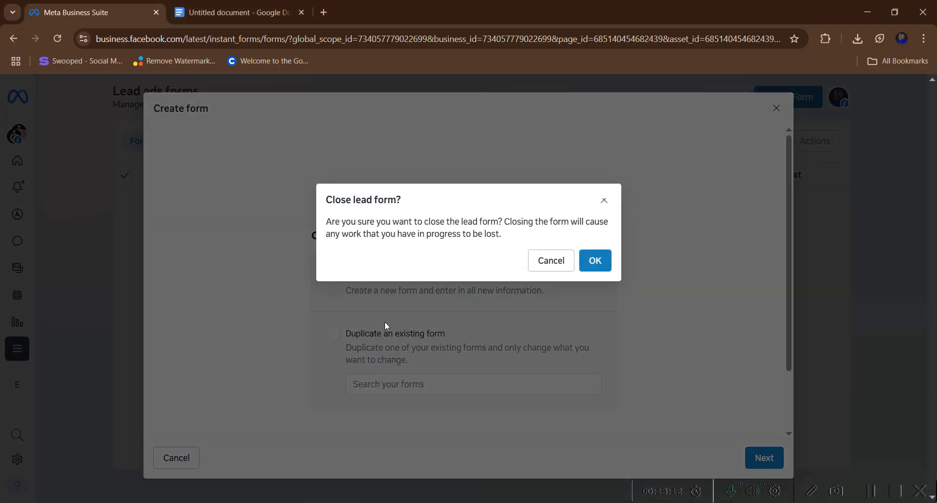
{"action": "left_click", "coordinate": [565, 261]}
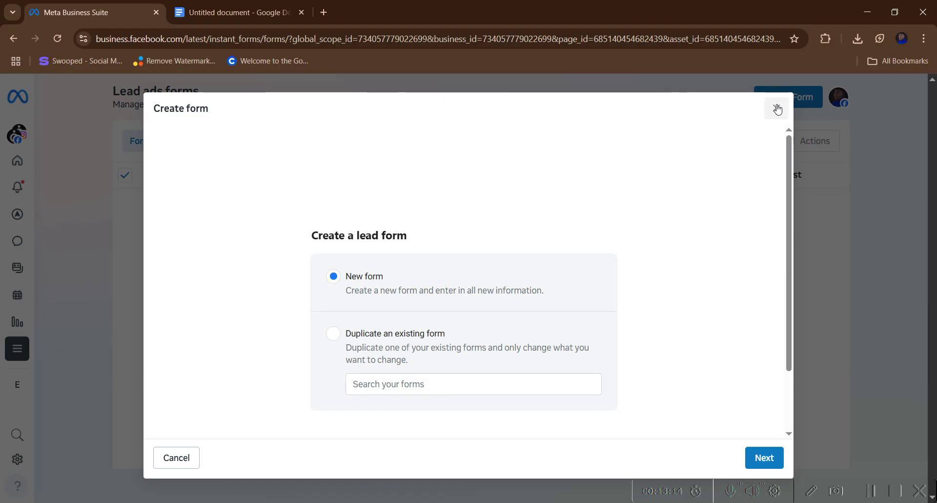
{"action": "left_click", "coordinate": [778, 108]}
{"action": "left_click", "coordinate": [595, 259]}
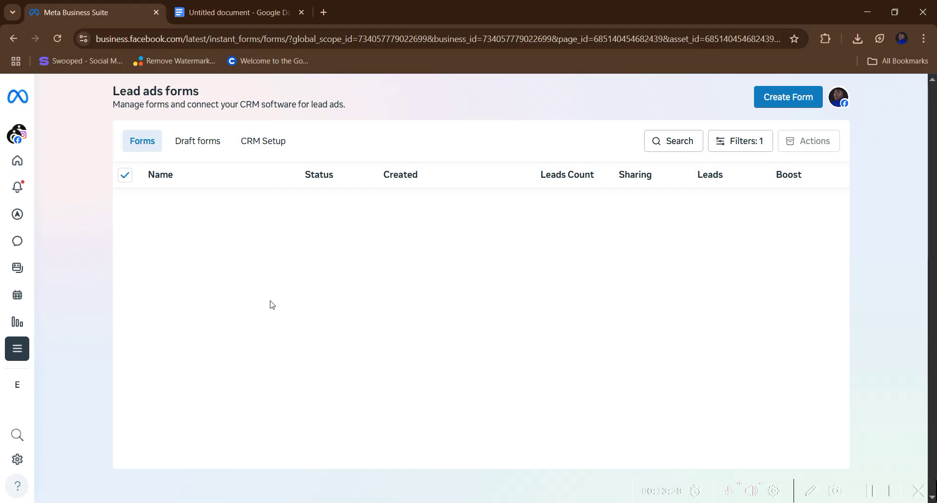
{"action": "left_click", "coordinate": [784, 97]}
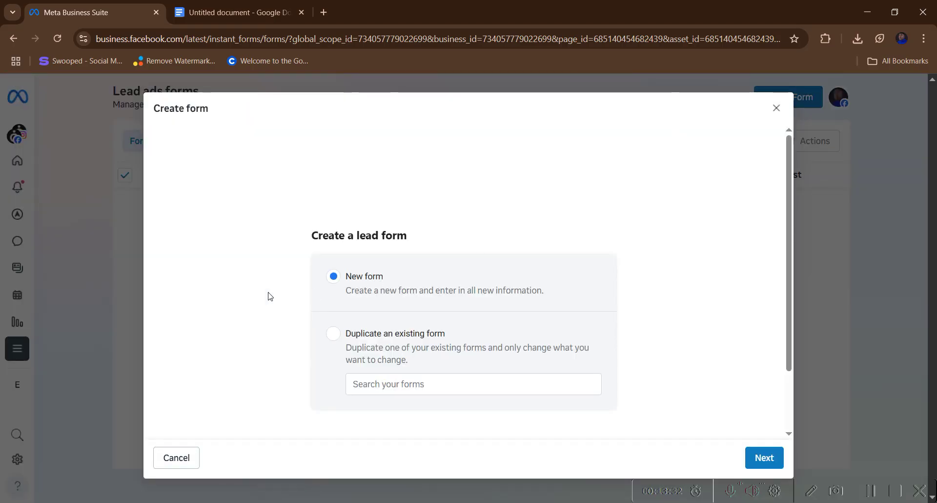
{"action": "left_click", "coordinate": [760, 459]}
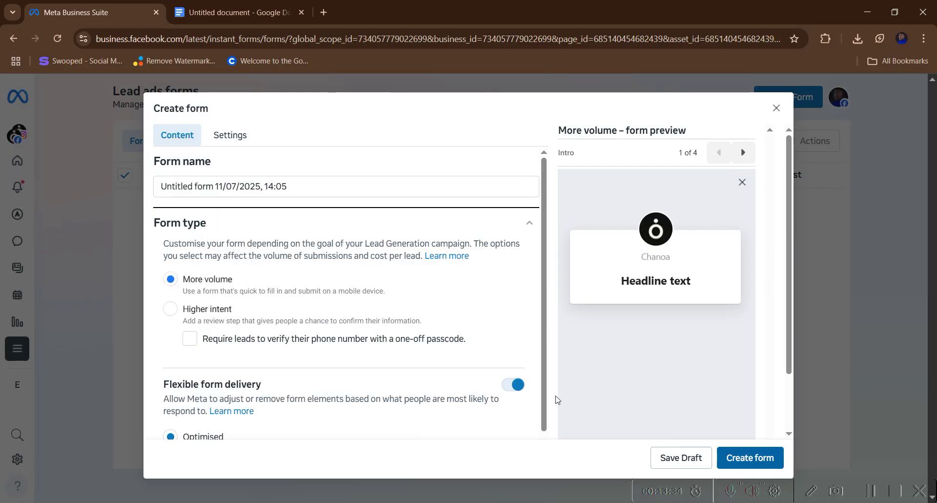
{"action": "left_click", "coordinate": [307, 189]}
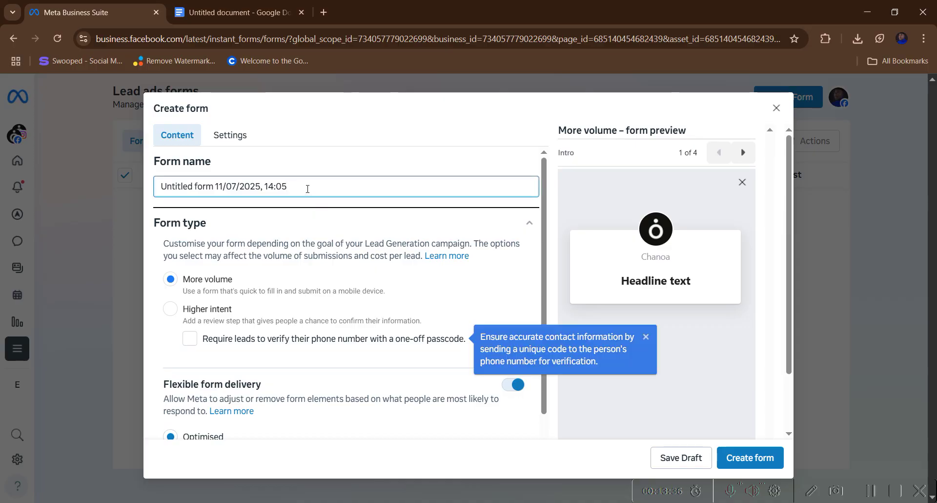
{"action": "key", "text": "BackSpace"}
{"action": "key", "text": "BackSpace"}
{"action": "key", "text": "BackSpace"}
{"action": "key", "text": "BackSpace"}
{"action": "key", "text": "BackSpace"}
{"action": "key", "text": "BackSpace"}
{"action": "key", "text": "BackSpace"}
{"action": "key", "text": "BackSpace"}
{"action": "key", "text": "BackSpace"}
{"action": "key", "text": "BackSpace"}
{"action": "key", "text": "BackSpace"}
{"action": "key", "text": "BackSpace"}
{"action": "key", "text": "BackSpace"}
{"action": "key", "text": "BackSpace"}
{"action": "key", "text": "BackSpace"}
{"action": "key", "text": "BackSpace"}
{"action": "key", "text": "BackSpace"}
{"action": "key", "text": "BackSpace"}
{"action": "key", "text": "BackSpace"}
{"action": "key", "text": "BackSpace"}
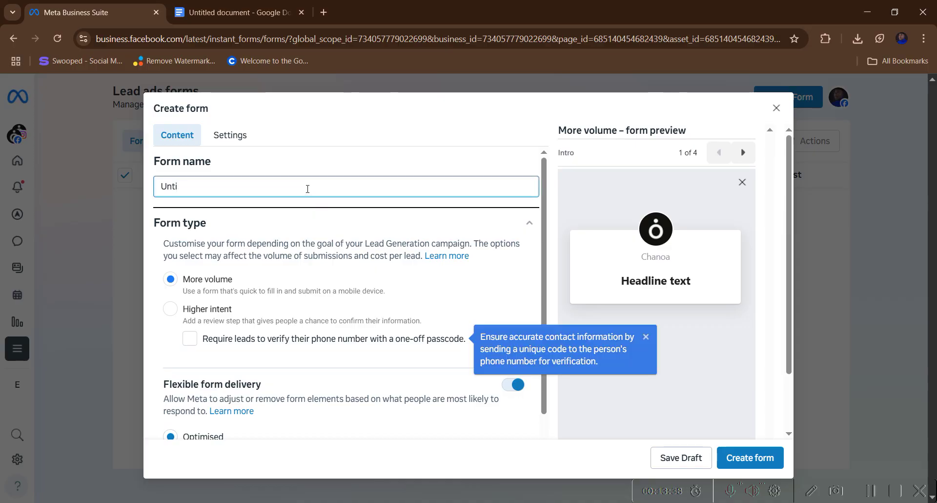
{"action": "key", "text": "BackSpace"}
{"action": "key", "text": "BackSpace"}
{"action": "key", "text": "BackSpace"}
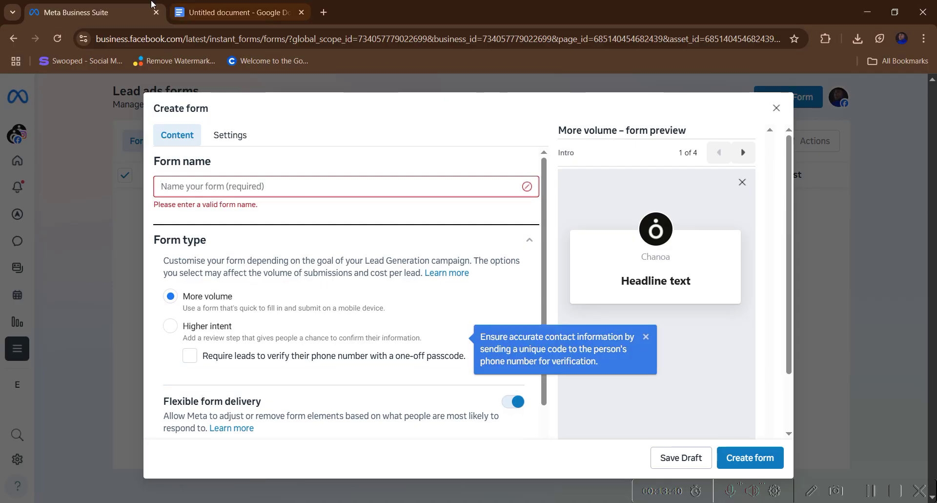
{"action": "left_click", "coordinate": [205, 12]}
{"action": "scroll", "coordinate": [325, 278], "scroll_direction": "down", "scroll_amount": 4}
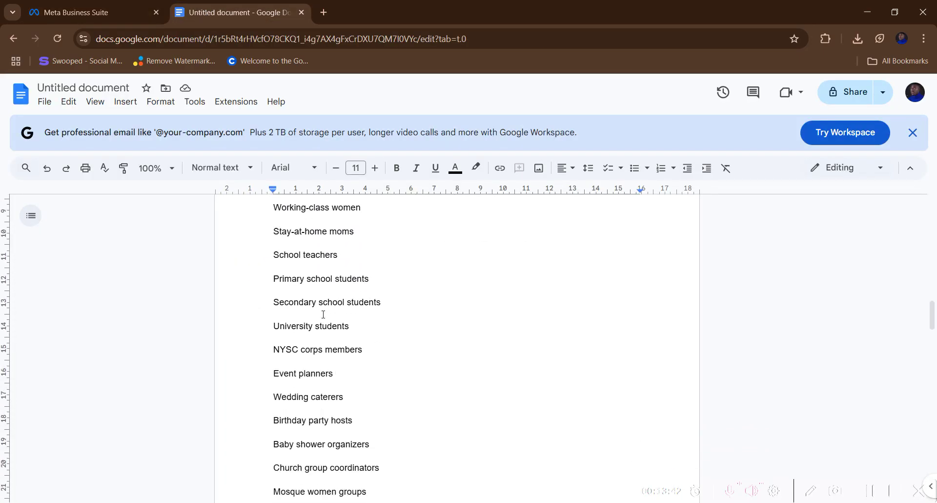
{"action": "scroll", "coordinate": [322, 293], "scroll_direction": "up", "scroll_amount": 11}
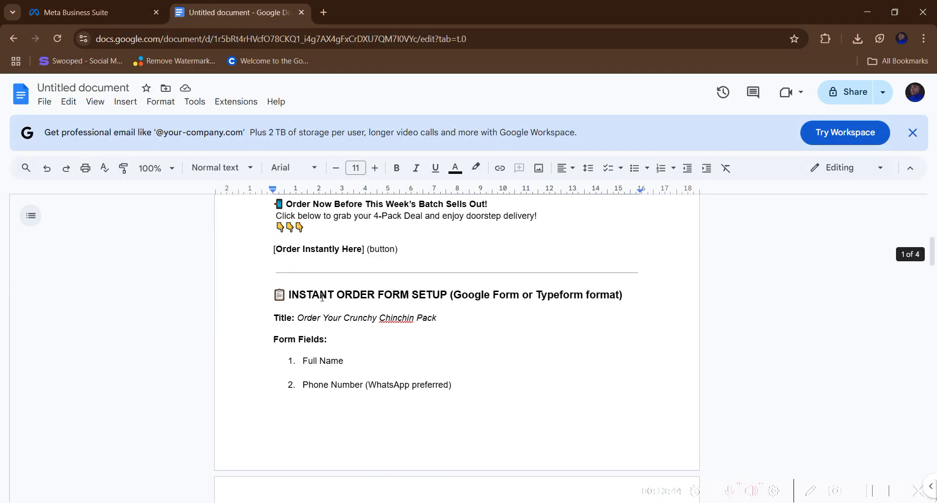
{"action": "scroll", "coordinate": [320, 294], "scroll_direction": "down", "scroll_amount": 2}
{"action": "scroll", "coordinate": [337, 295], "scroll_direction": "up", "scroll_amount": 2}
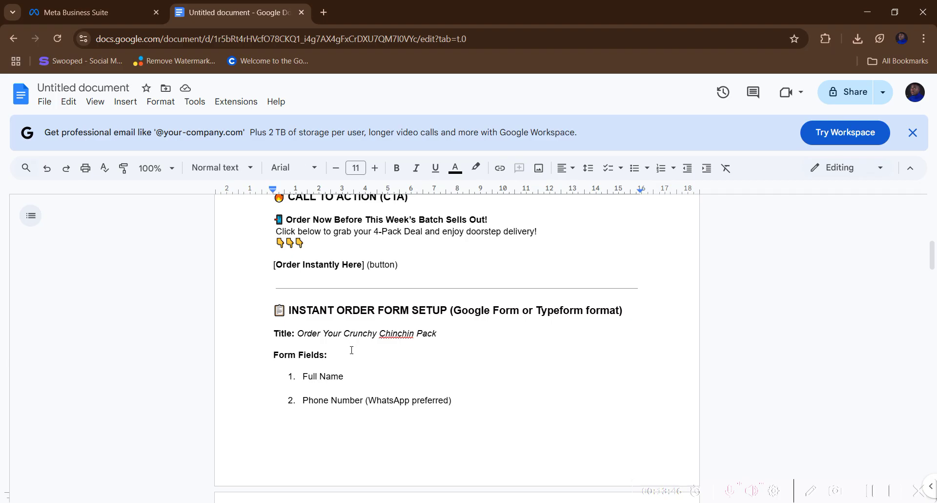
{"action": "left_click", "coordinate": [88, 12]}
- Name the form 'Massive Sales Lead Form' and set flexible form delivery to Manual
{"action": "left_click", "coordinate": [305, 187]}
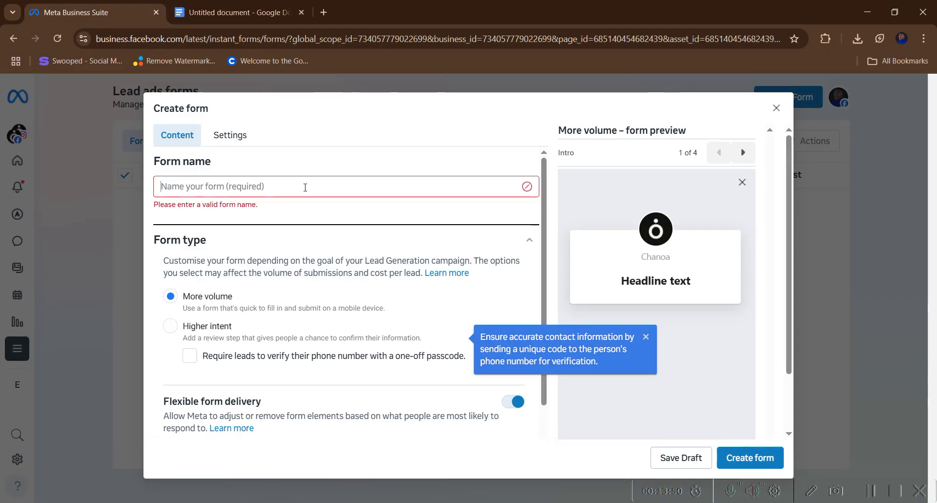
{"action": "type", "text": "Massive"}
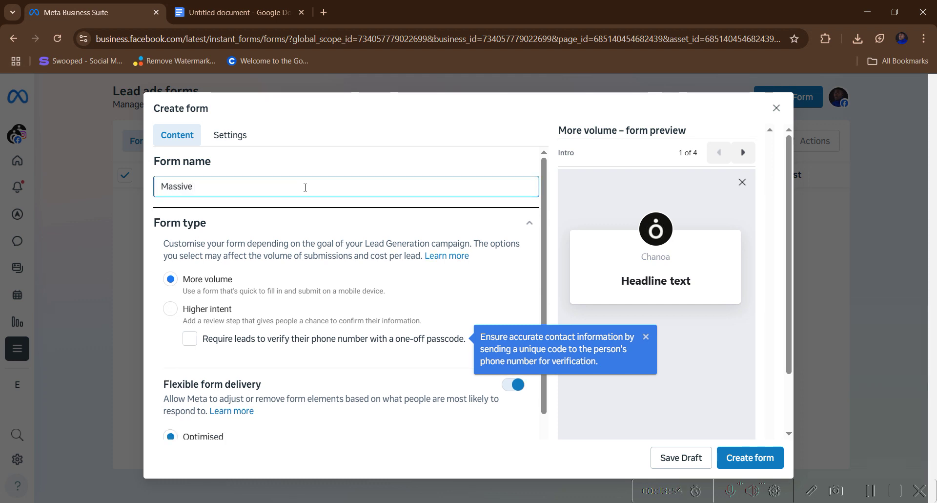
{"action": "type", "text": " Sales Lead Form"}
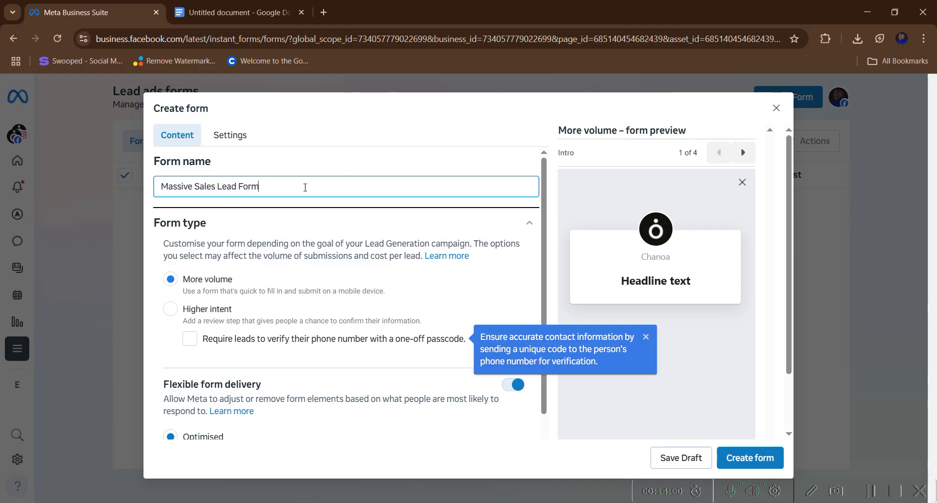
{"action": "scroll", "coordinate": [248, 247], "scroll_direction": "down", "scroll_amount": 2}
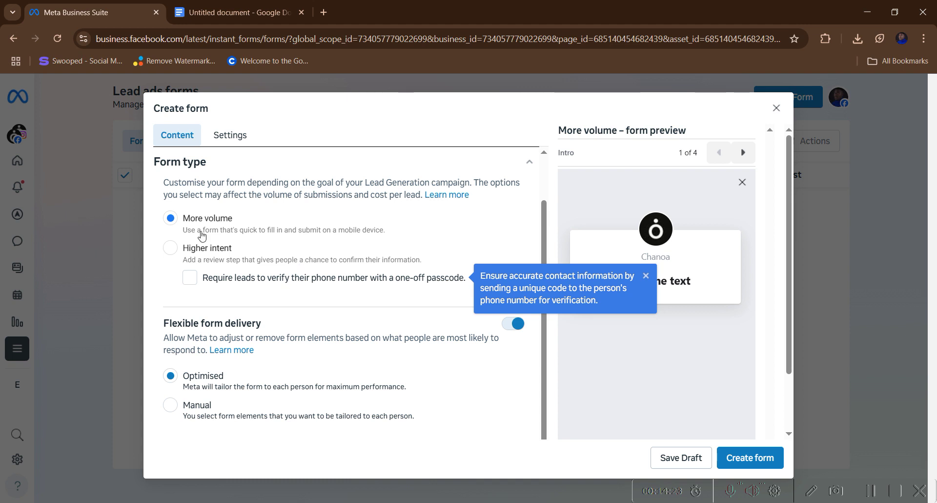
{"action": "scroll", "coordinate": [202, 236], "scroll_direction": "down", "scroll_amount": 4}
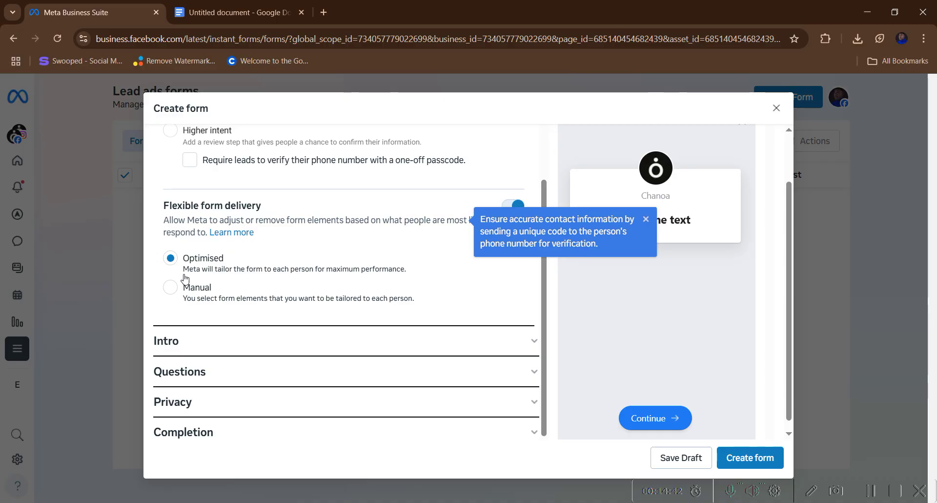
{"action": "left_click", "coordinate": [171, 289]}
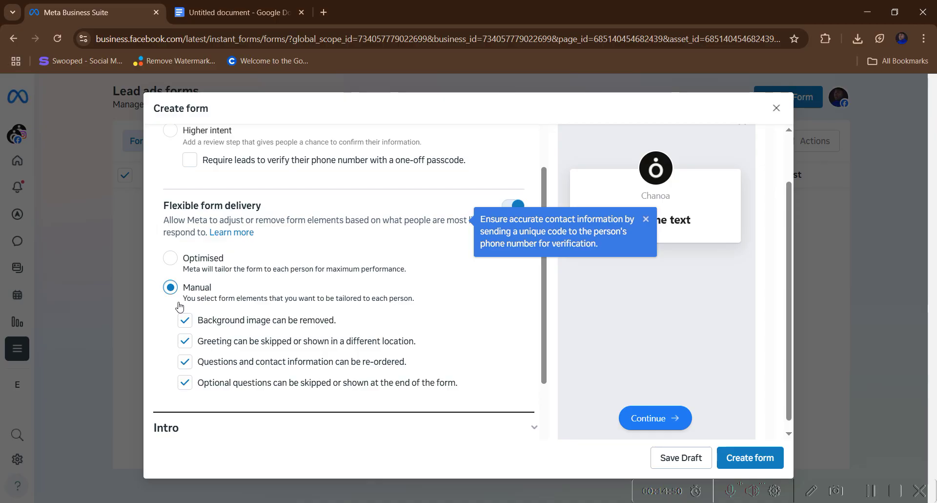
- Toggle delivery to Optimised and back to Manual, then expand the Intro section
{"action": "left_click", "coordinate": [170, 257]}
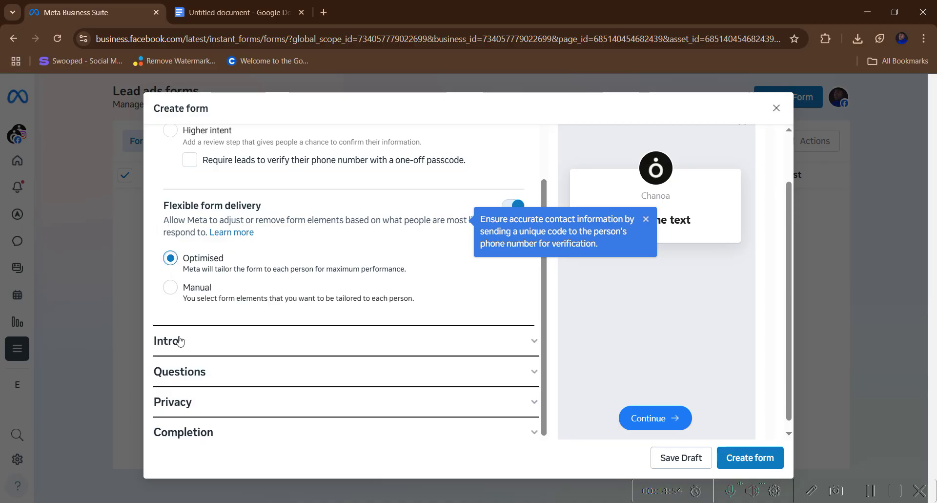
{"action": "left_click", "coordinate": [171, 287]}
{"action": "scroll", "coordinate": [204, 361], "scroll_direction": "down", "scroll_amount": 2}
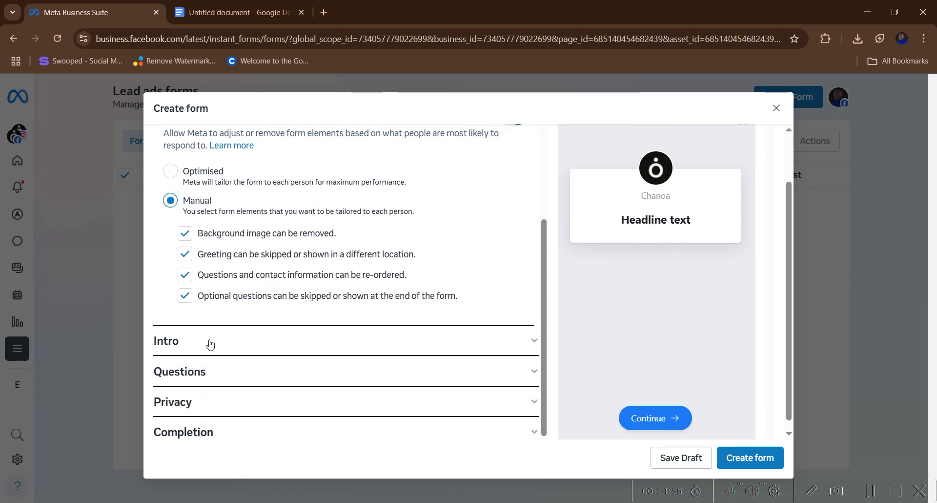
{"action": "left_click", "coordinate": [208, 339]}
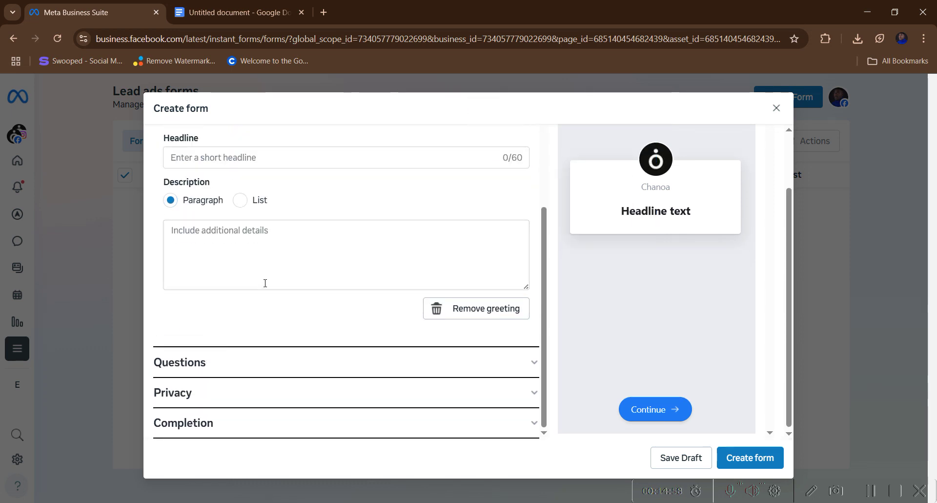
- Copy the title 'Order Your Crunchy Chinchin Pack' from the notes into the greeting Headline
{"action": "scroll", "coordinate": [263, 282], "scroll_direction": "up", "scroll_amount": 1}
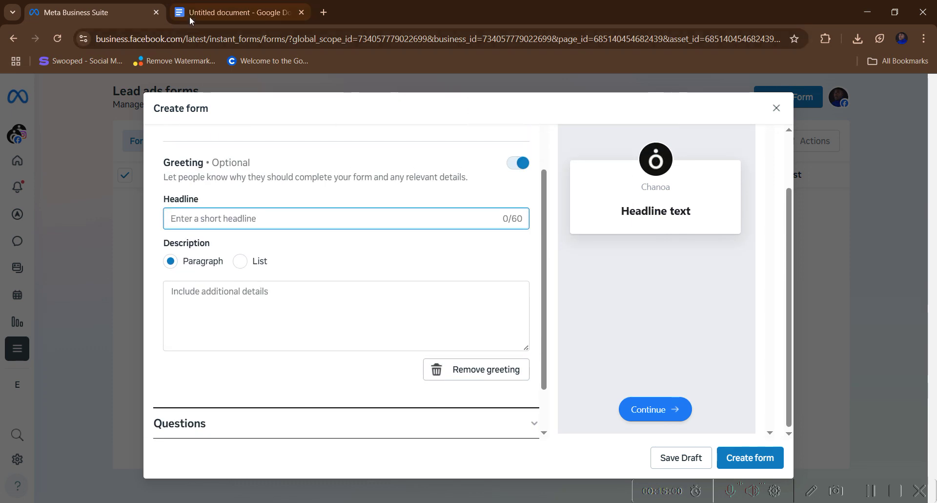
{"action": "left_click", "coordinate": [191, 14]}
{"action": "scroll", "coordinate": [342, 335], "scroll_direction": "up", "scroll_amount": 2}
{"action": "scroll", "coordinate": [322, 332], "scroll_direction": "down", "scroll_amount": 2}
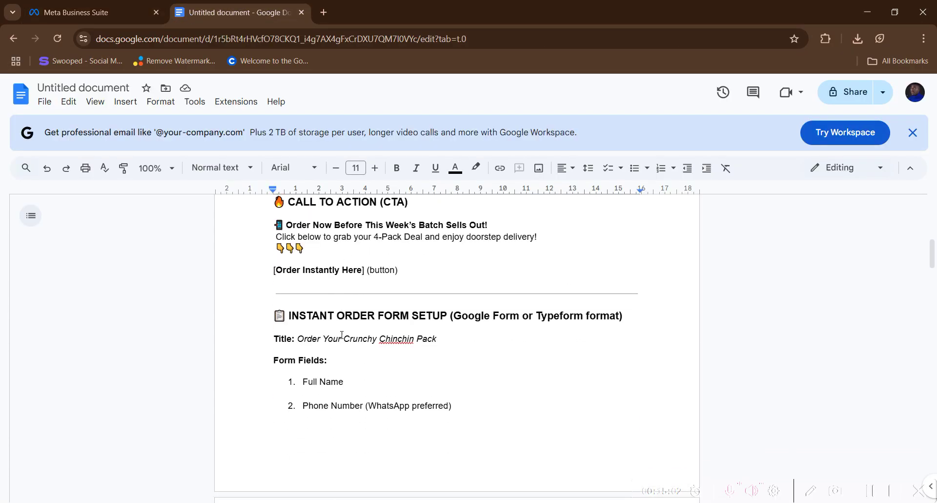
{"action": "left_click_drag", "start_coordinate": [299, 334], "coordinate": [442, 332]}
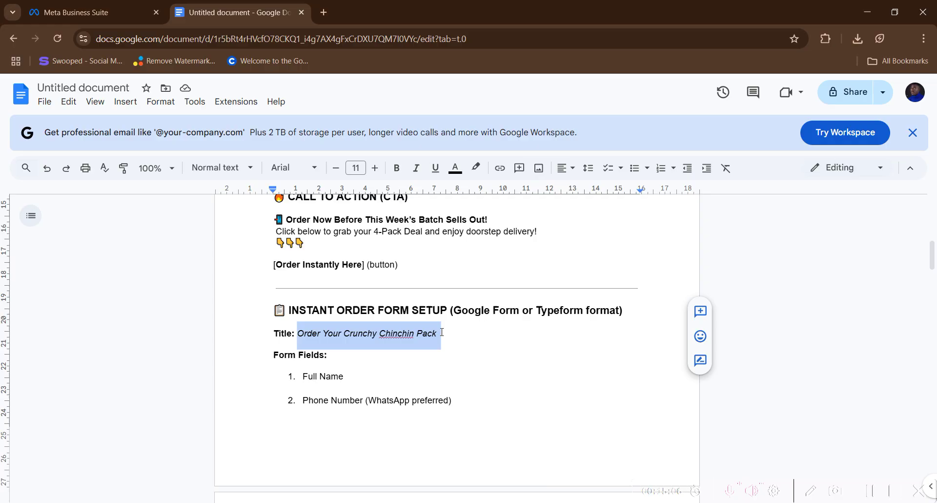
{"action": "right_click", "coordinate": [414, 336]}
{"action": "left_click", "coordinate": [441, 214]}
{"action": "left_click", "coordinate": [90, 14]}
{"action": "left_click", "coordinate": [225, 214]}
{"action": "right_click", "coordinate": [224, 211]}
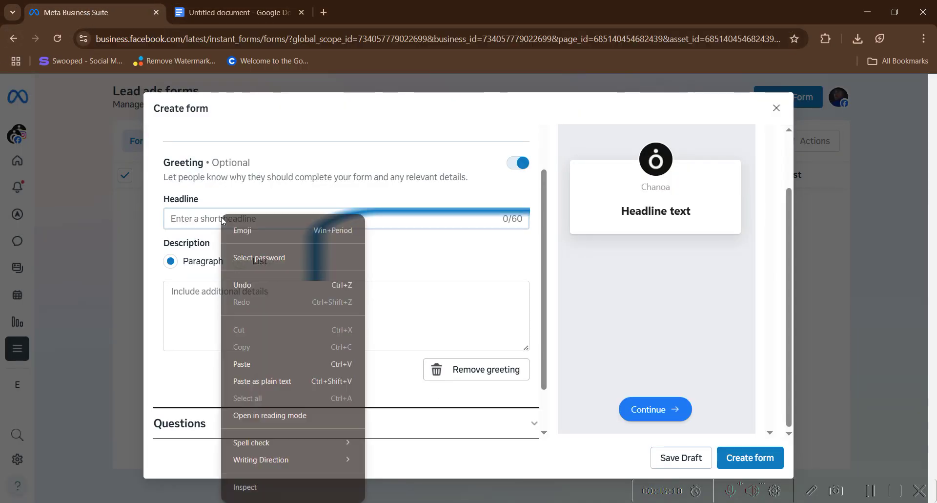
{"action": "left_click", "coordinate": [249, 364]}
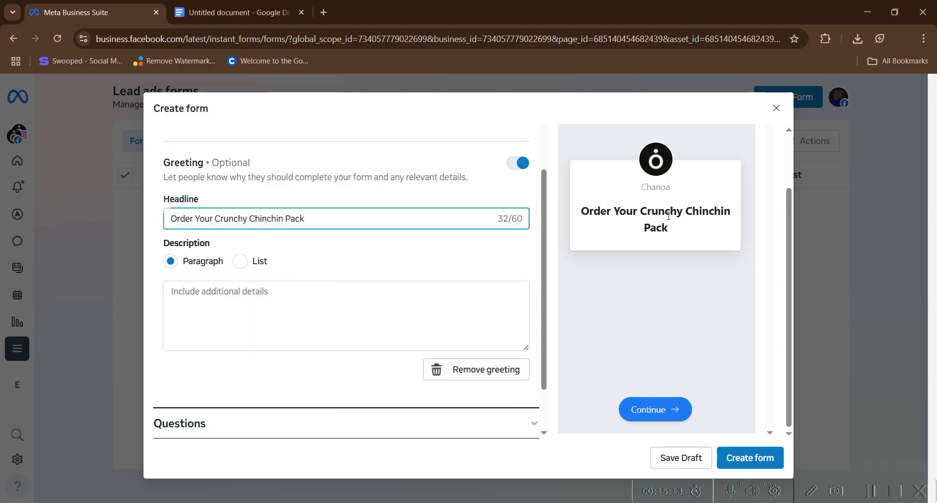
- Paste the same title as plain text into the greeting Description
{"action": "left_click", "coordinate": [249, 312]}
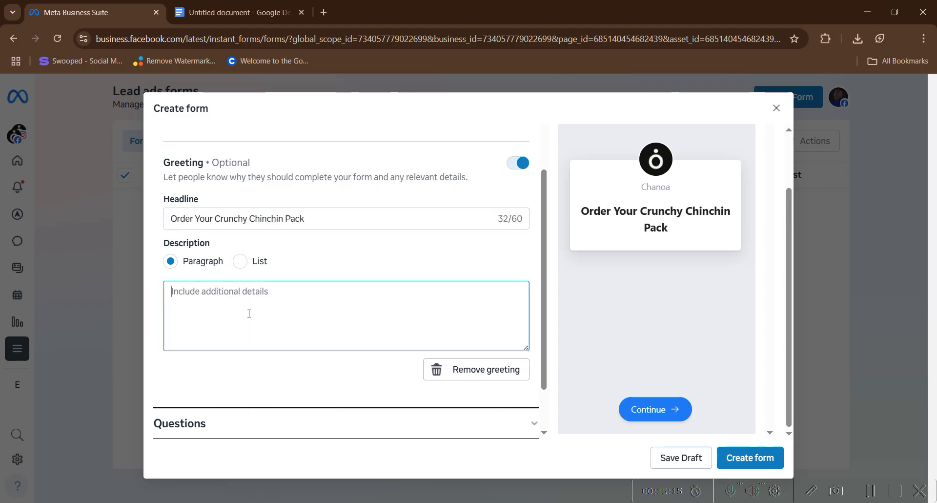
{"action": "left_click", "coordinate": [234, 12]}
{"action": "scroll", "coordinate": [356, 323], "scroll_direction": "down", "scroll_amount": 2}
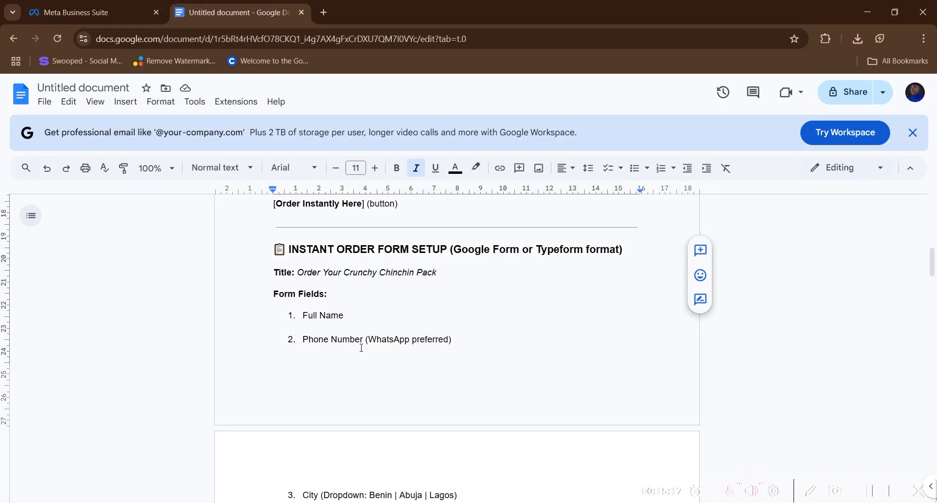
{"action": "scroll", "coordinate": [361, 348], "scroll_direction": "up", "scroll_amount": 2}
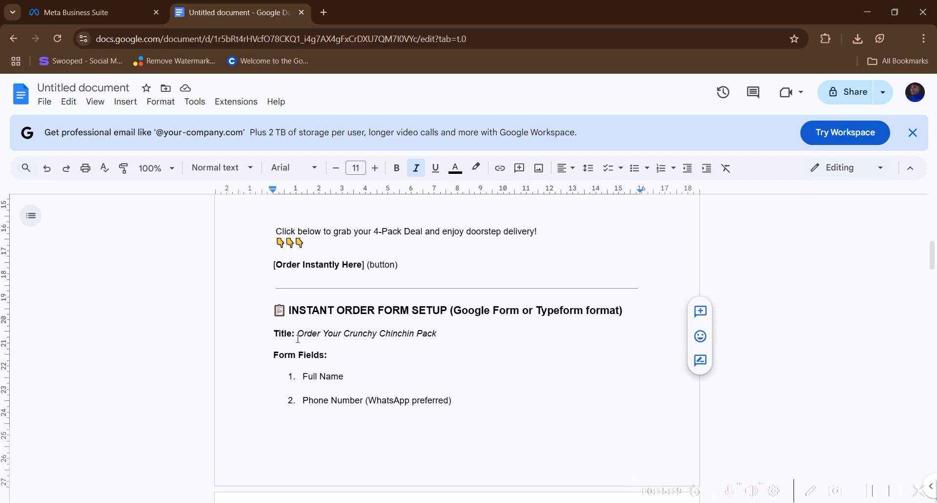
{"action": "left_click", "coordinate": [118, 13]}
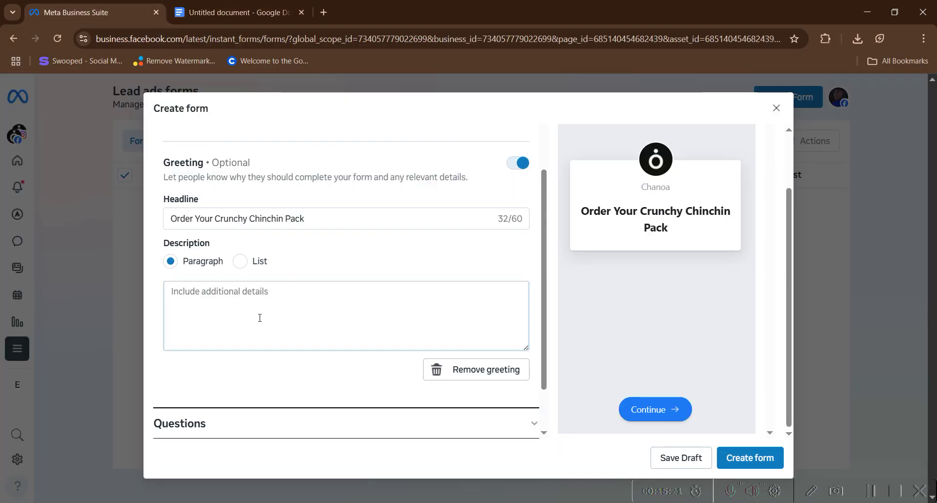
{"action": "left_click", "coordinate": [179, 20]}
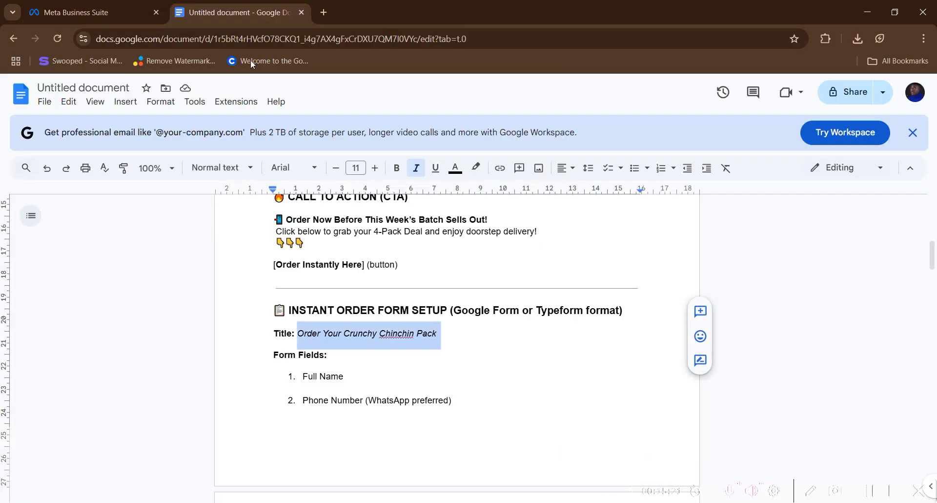
{"action": "right_click", "coordinate": [346, 336]}
{"action": "left_click", "coordinate": [381, 211]}
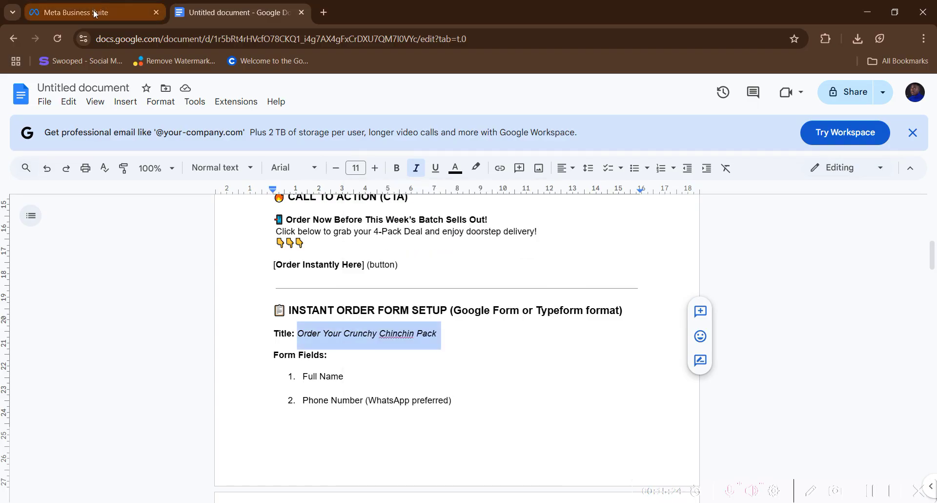
{"action": "left_click", "coordinate": [95, 14]}
{"action": "left_click", "coordinate": [253, 312]}
{"action": "right_click", "coordinate": [253, 312]}
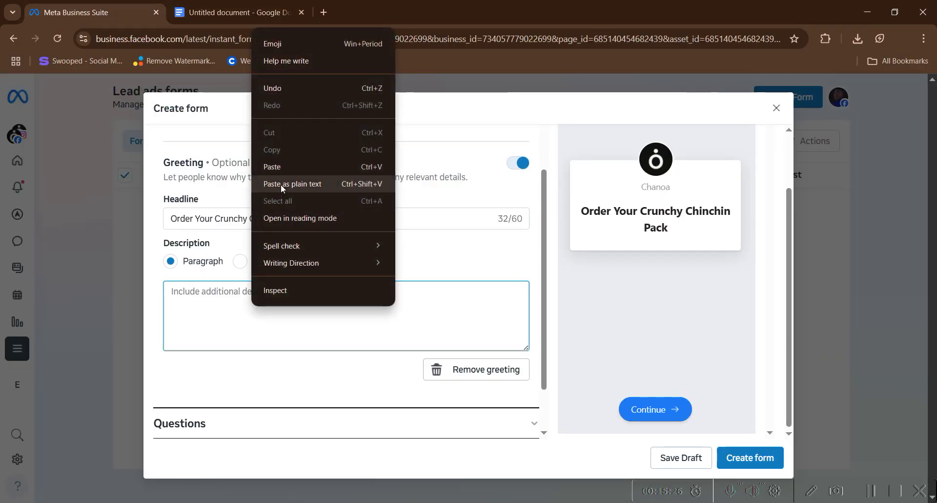
{"action": "left_click", "coordinate": [292, 184]}
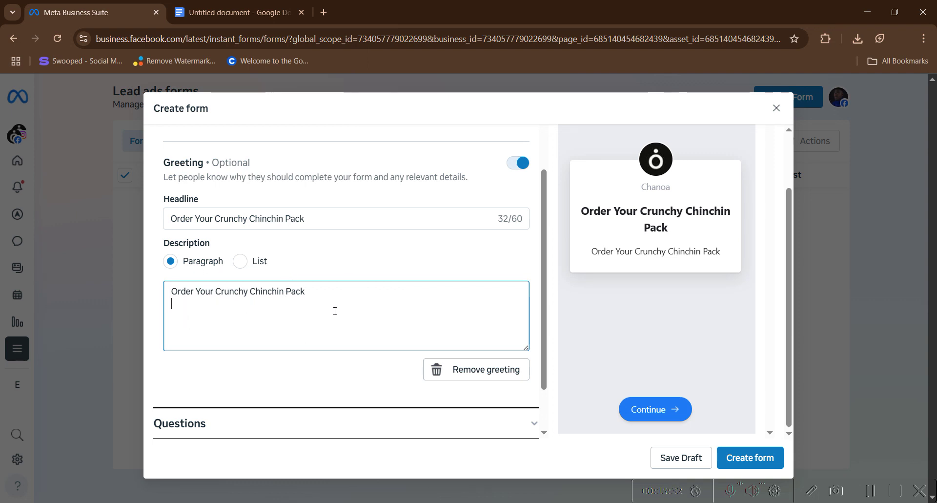
{"action": "scroll", "coordinate": [236, 318], "scroll_direction": "down", "scroll_amount": 2}
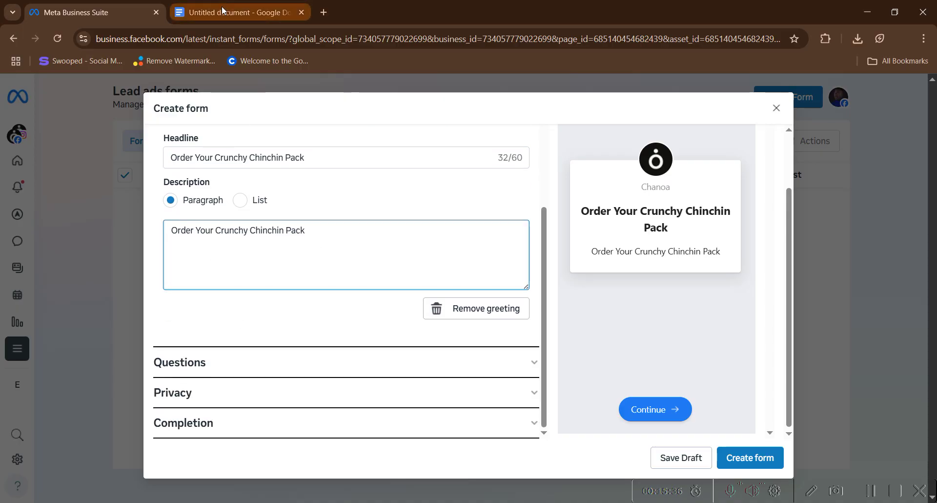
{"action": "mouse_move", "coordinate": [221, 6]}
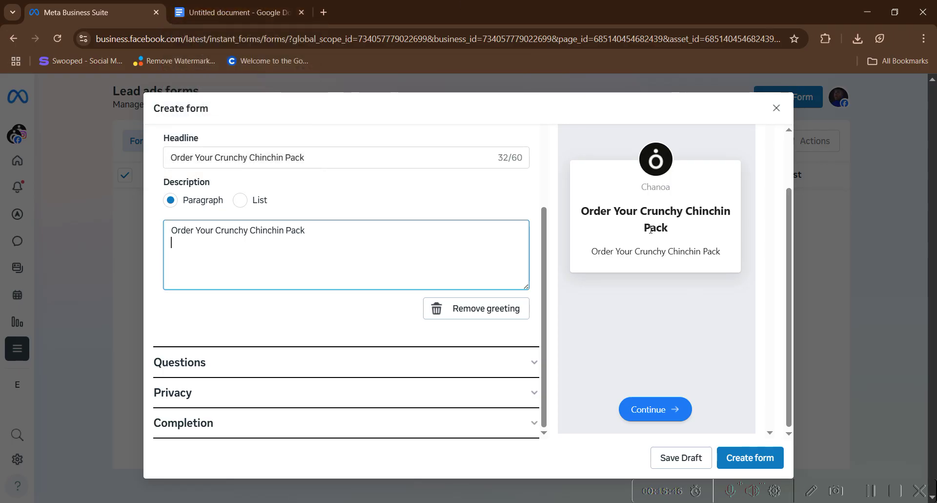
- Scroll the Google Docs notes to the seven form fields, Full Name through Payment Method
{"action": "left_click", "coordinate": [225, 12]}
{"action": "scroll", "coordinate": [356, 371], "scroll_direction": "down", "scroll_amount": 4}
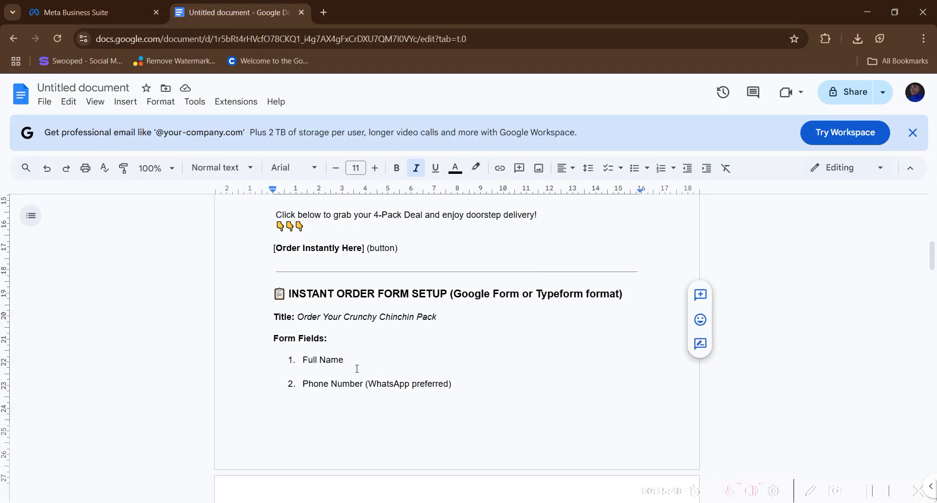
{"action": "scroll", "coordinate": [326, 346], "scroll_direction": "down", "scroll_amount": 2}
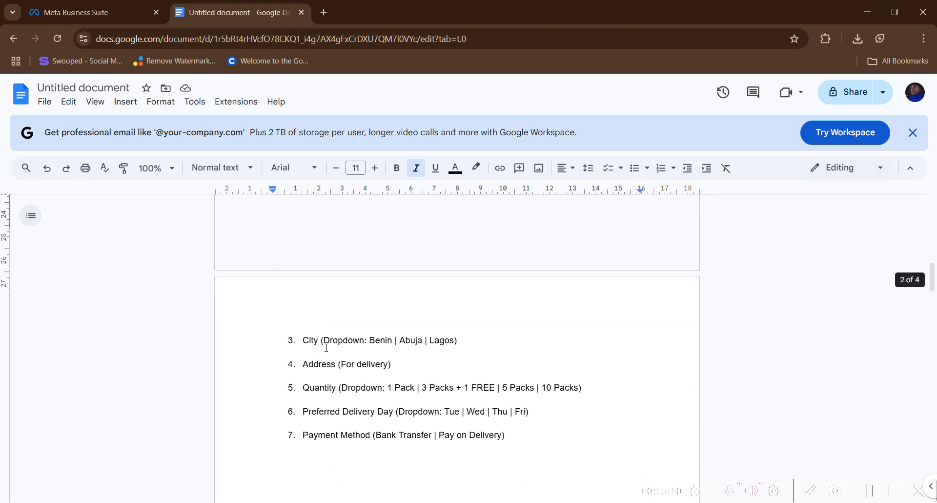
{"action": "scroll", "coordinate": [326, 347], "scroll_direction": "up", "scroll_amount": 2}
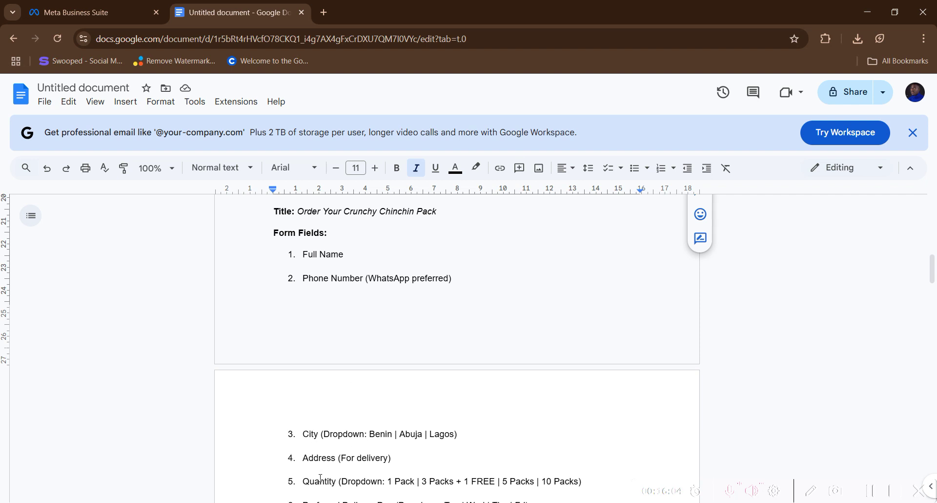
- Expand the Questions section and add the Phone number contact field
{"action": "left_click", "coordinate": [86, 14]}
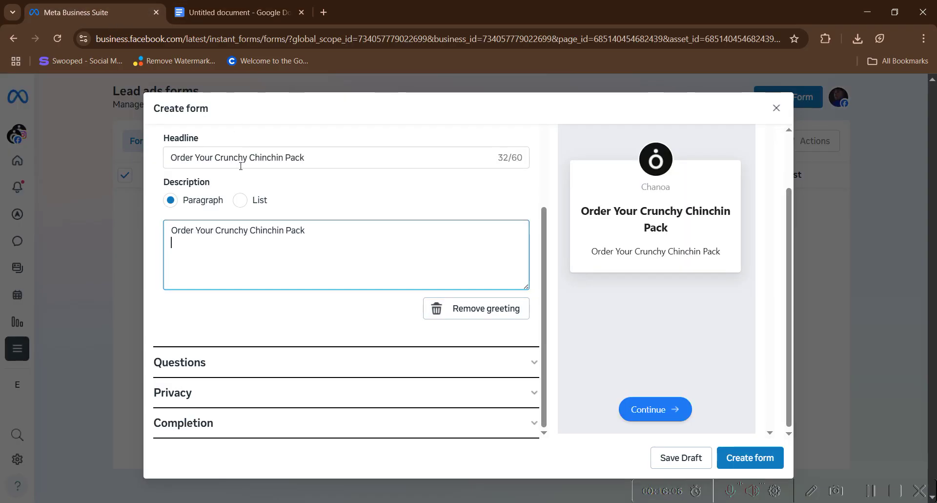
{"action": "left_click", "coordinate": [226, 359]}
{"action": "scroll", "coordinate": [220, 293], "scroll_direction": "down", "scroll_amount": 4}
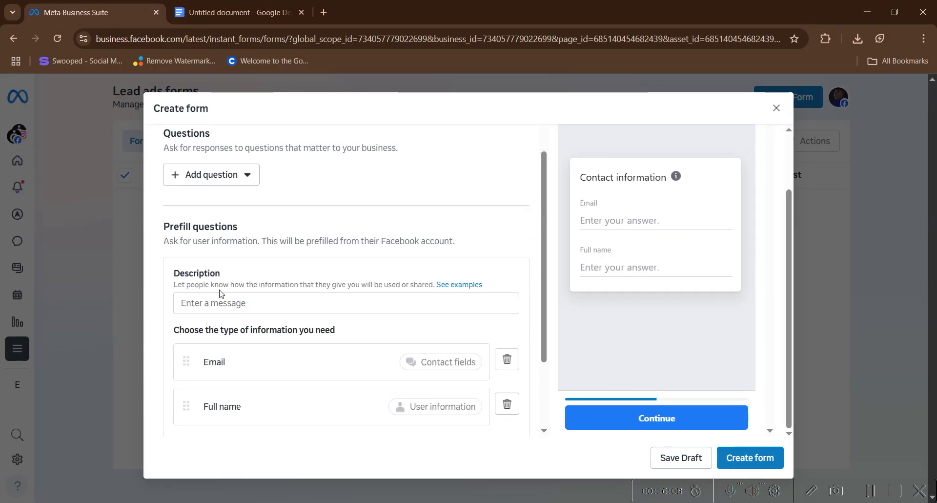
{"action": "scroll", "coordinate": [222, 288], "scroll_direction": "down", "scroll_amount": 1}
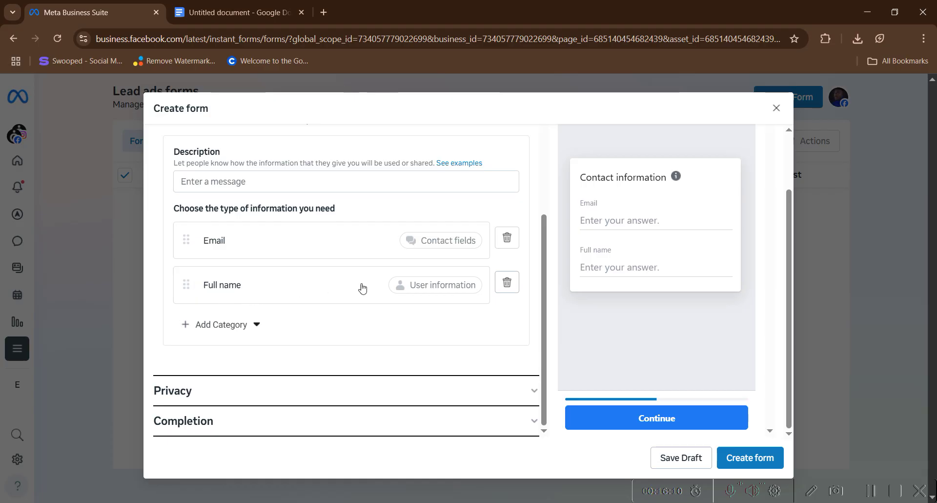
{"action": "left_click", "coordinate": [259, 324]}
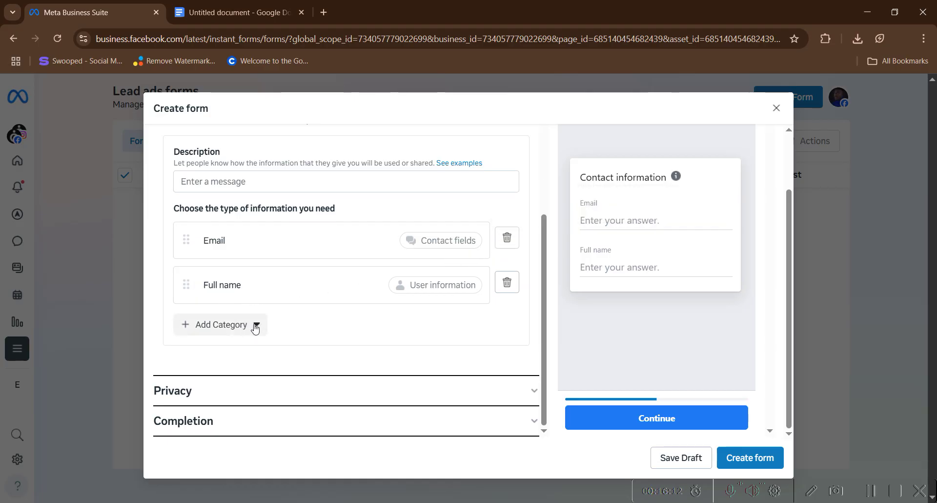
{"action": "mouse_move", "coordinate": [237, 355]}
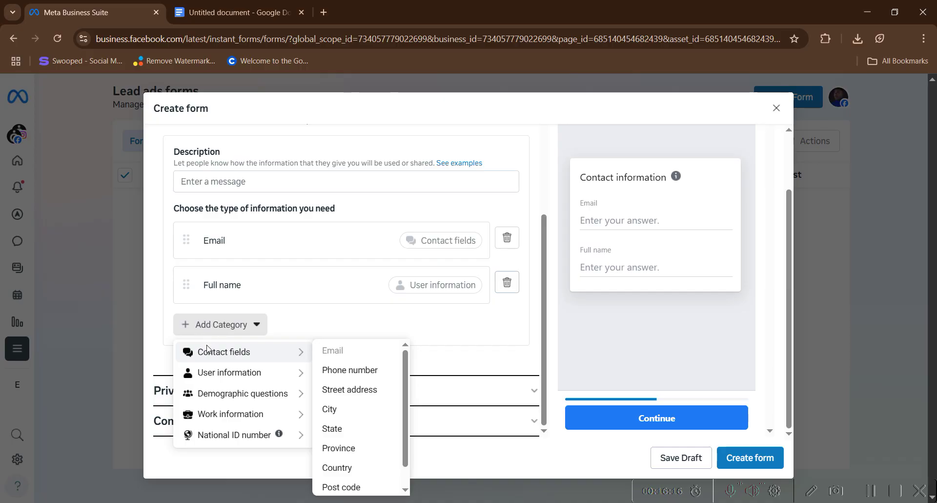
{"action": "mouse_move", "coordinate": [293, 372]}
{"action": "mouse_move", "coordinate": [283, 357]}
{"action": "left_click", "coordinate": [357, 371]}
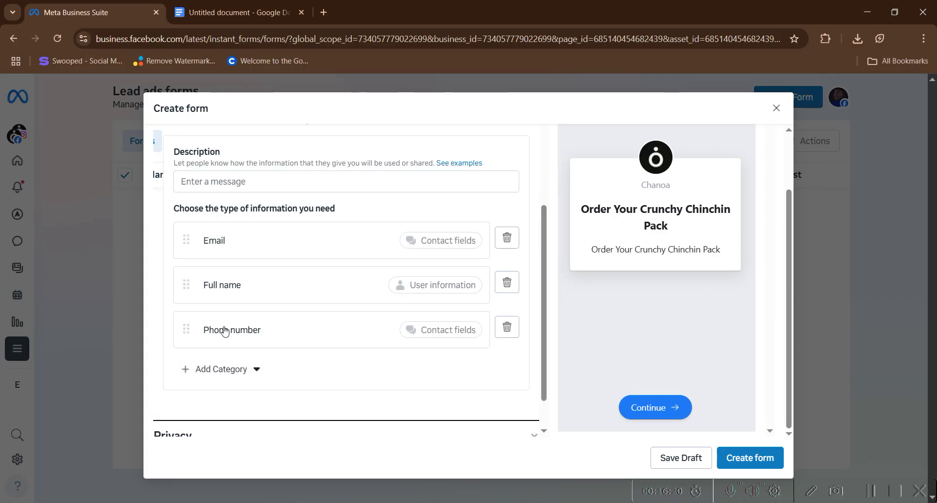
- Move Phone number to the top, Full name second, and delete the Email question
{"action": "left_click_drag", "start_coordinate": [184, 332], "coordinate": [180, 225]}
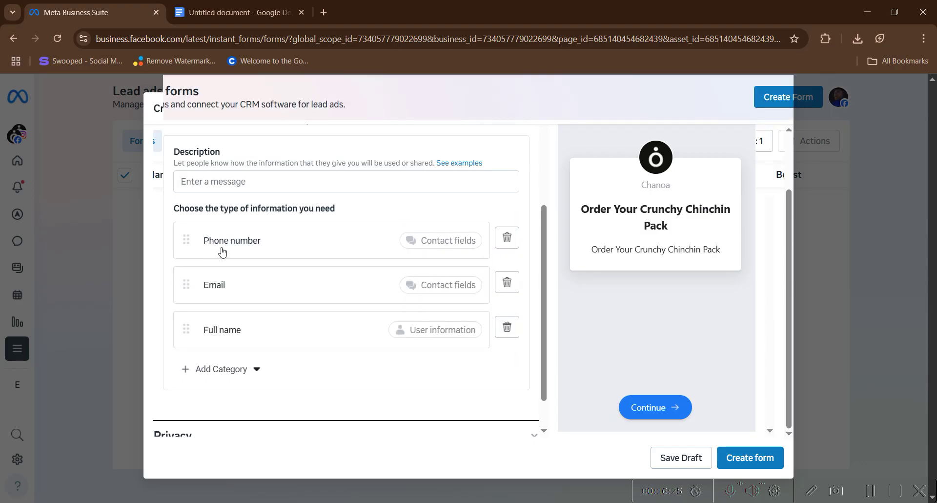
{"action": "left_click_drag", "start_coordinate": [186, 326], "coordinate": [186, 285]}
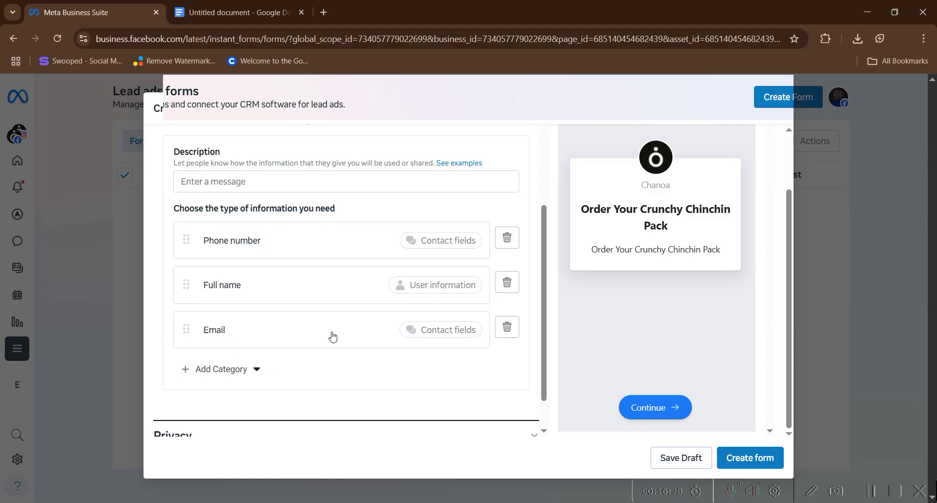
{"action": "left_click", "coordinate": [507, 327]}
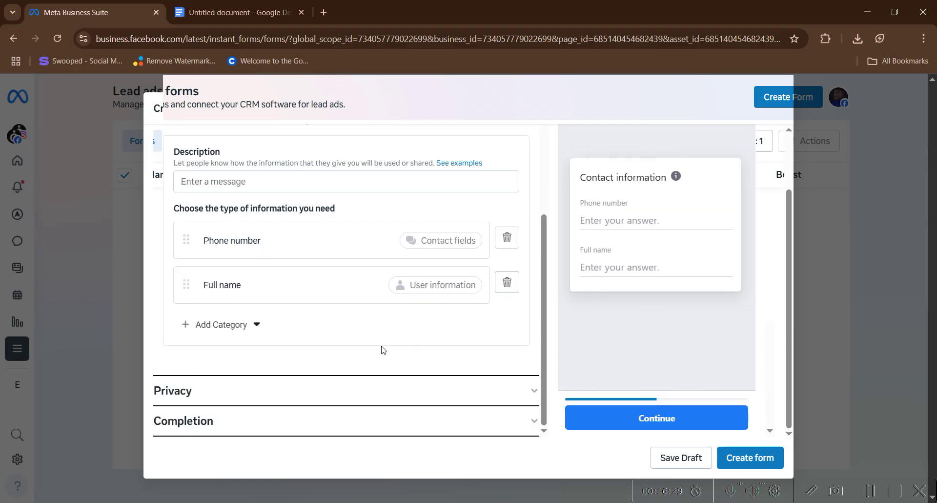
{"action": "scroll", "coordinate": [243, 305], "scroll_direction": "up", "scroll_amount": 3}
- Paste the planning document's title 'Order Your Crunchy Chinchin Pack' into the prefill description field
{"action": "left_click", "coordinate": [234, 303]}
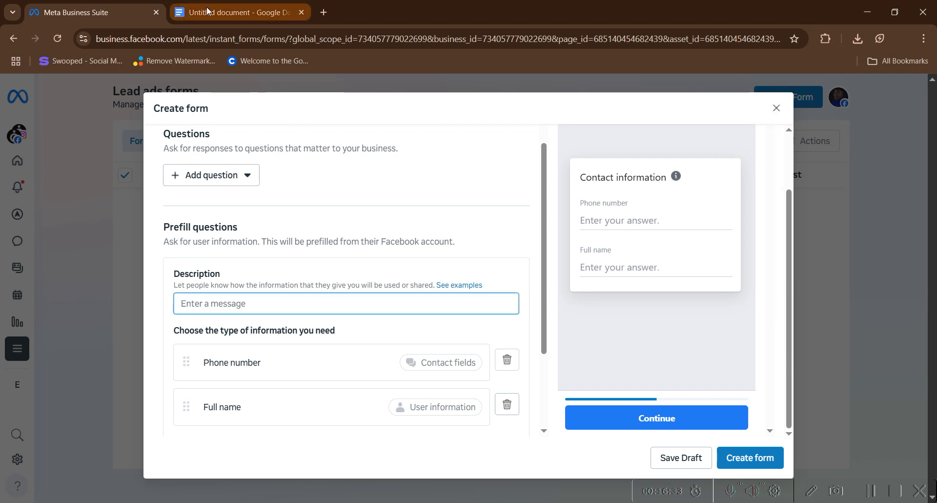
{"action": "left_click", "coordinate": [207, 11]}
{"action": "right_click", "coordinate": [350, 220]}
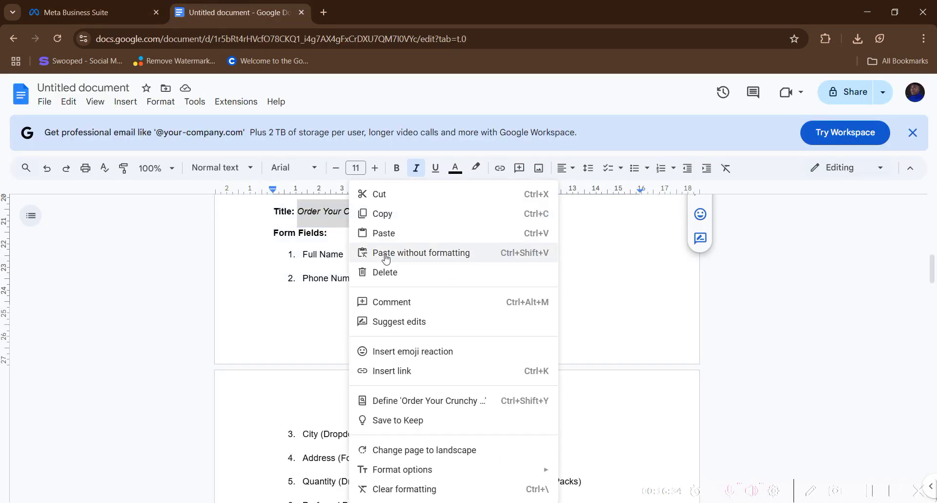
{"action": "left_click", "coordinate": [382, 211]}
{"action": "left_click", "coordinate": [98, 10]}
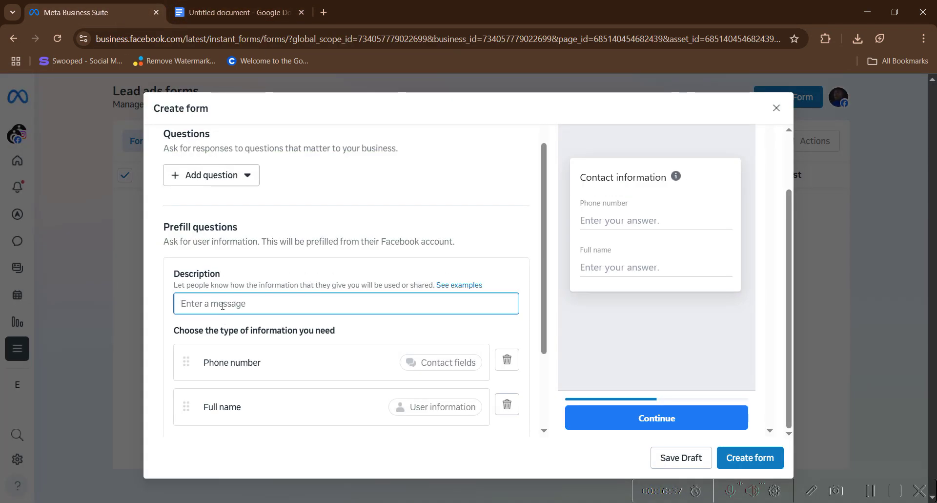
{"action": "right_click", "coordinate": [224, 305]}
{"action": "left_click", "coordinate": [242, 167]}
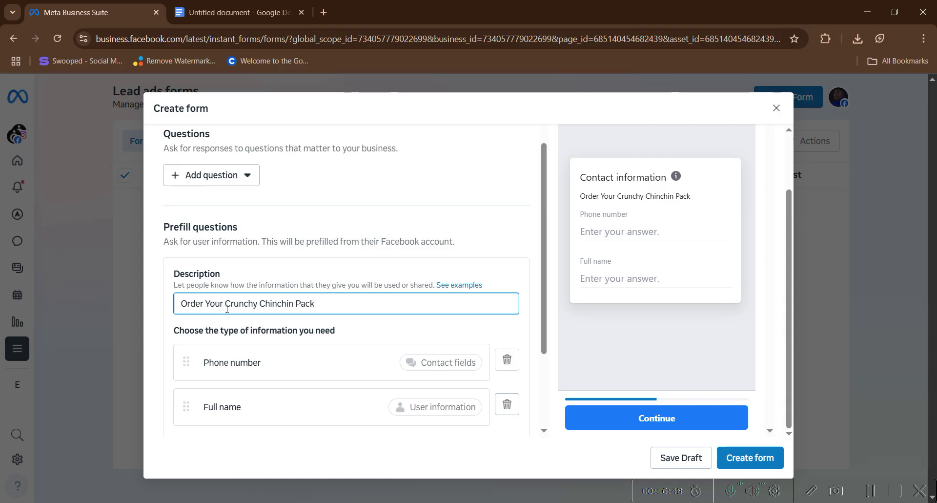
{"action": "scroll", "coordinate": [229, 310], "scroll_direction": "up", "scroll_amount": 1}
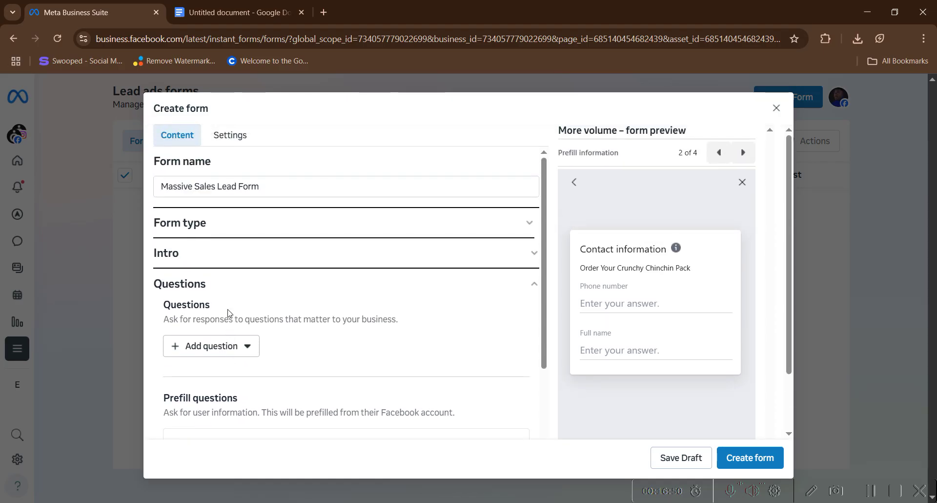
- Add a multiple-choice question 'City?' using the word copied from the planning document
{"action": "scroll", "coordinate": [236, 305], "scroll_direction": "down", "scroll_amount": 1}
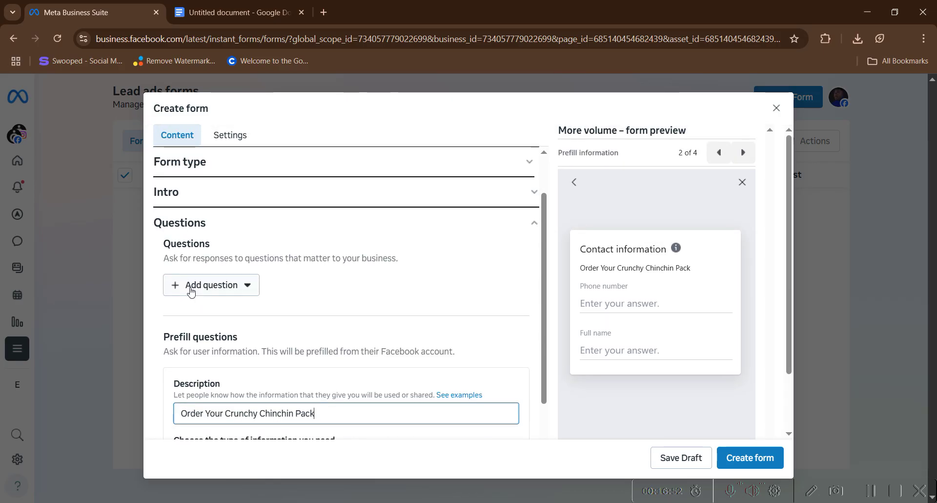
{"action": "left_click", "coordinate": [225, 291]}
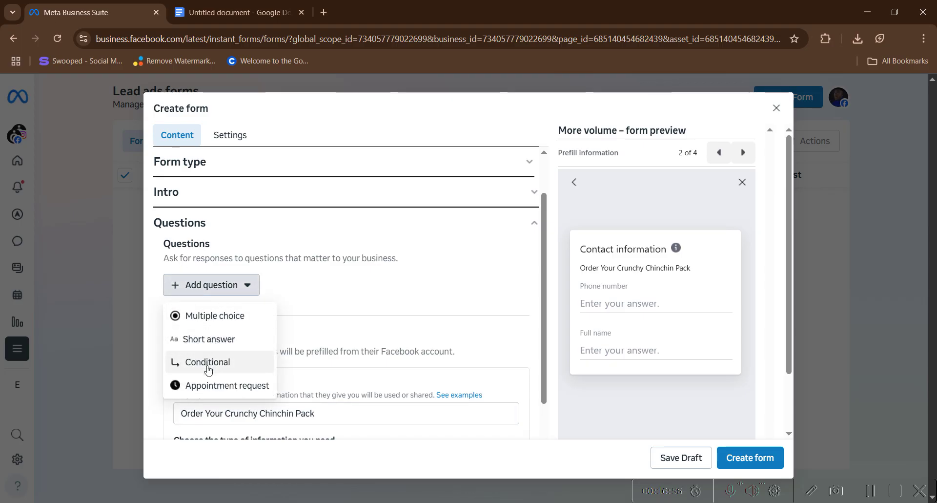
{"action": "left_click", "coordinate": [227, 5]}
{"action": "scroll", "coordinate": [300, 344], "scroll_direction": "down", "scroll_amount": 3}
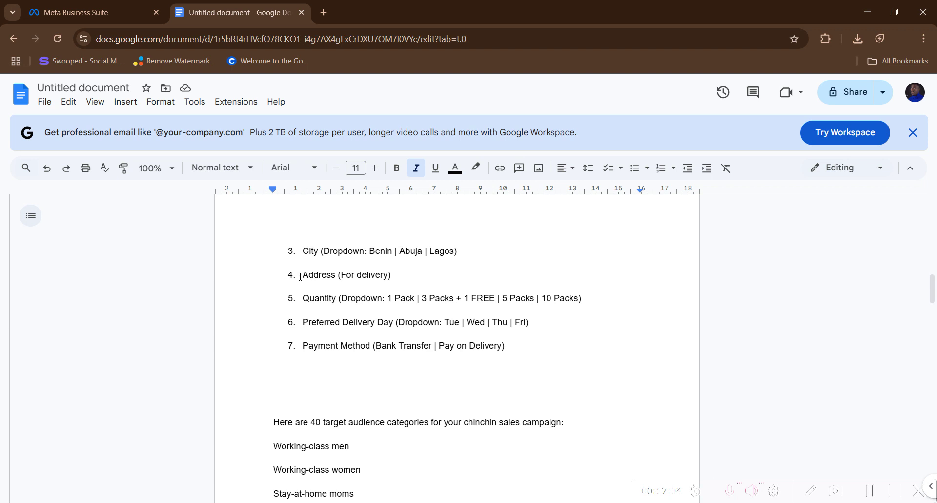
{"action": "scroll", "coordinate": [302, 273], "scroll_direction": "up", "scroll_amount": 3}
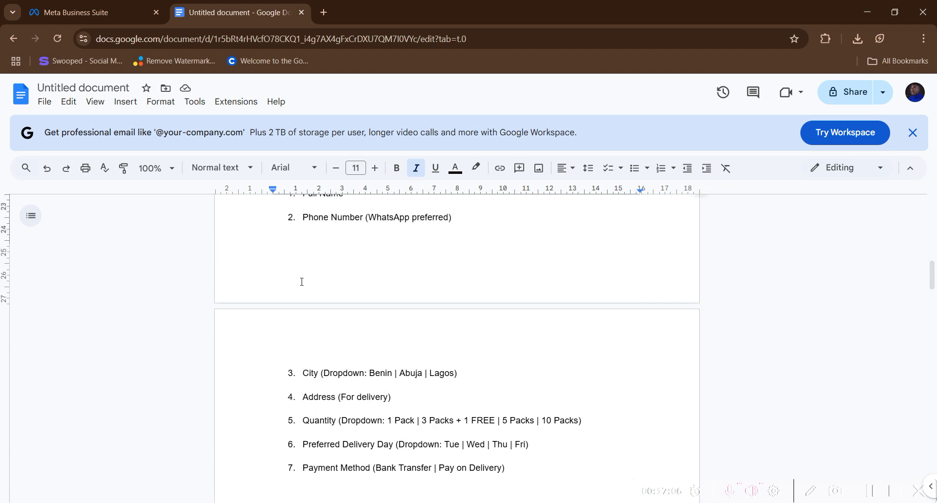
{"action": "scroll", "coordinate": [303, 306], "scroll_direction": "down", "scroll_amount": 1}
{"action": "left_click_drag", "start_coordinate": [303, 312], "coordinate": [315, 312]}
{"action": "right_click", "coordinate": [315, 313]}
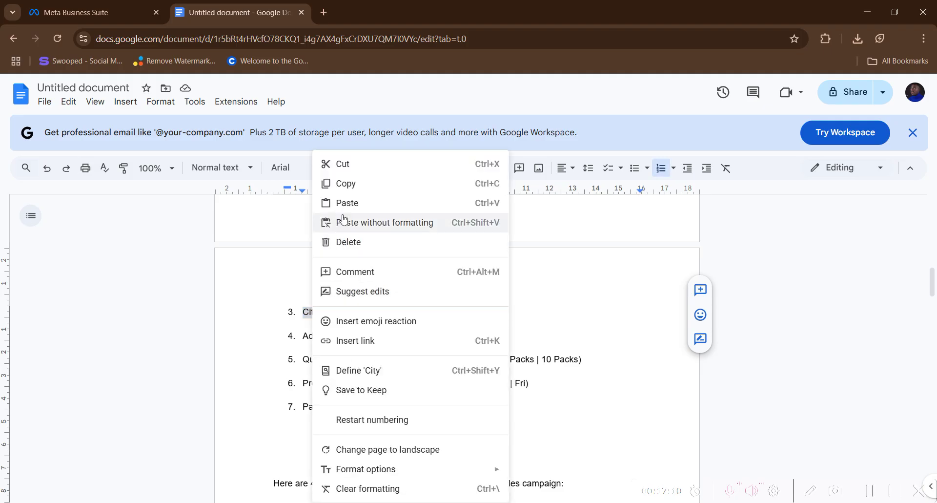
{"action": "left_click", "coordinate": [341, 185]}
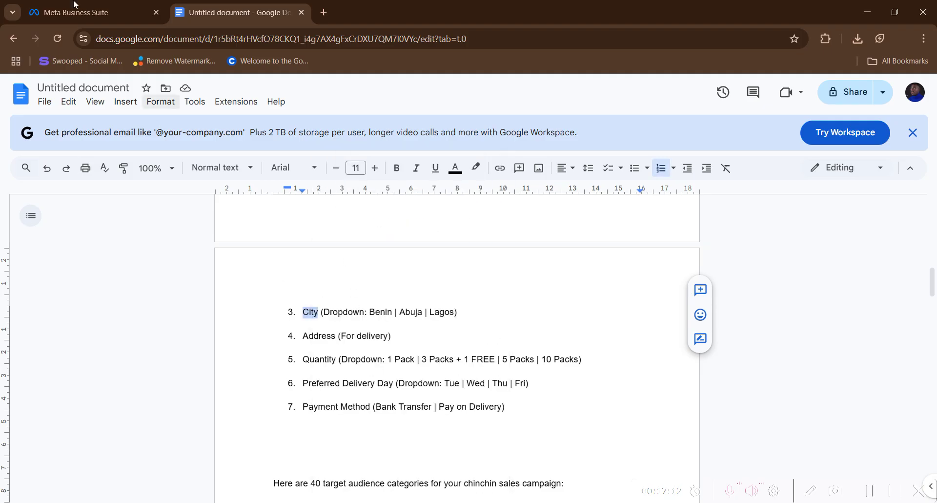
{"action": "left_click", "coordinate": [81, 12]}
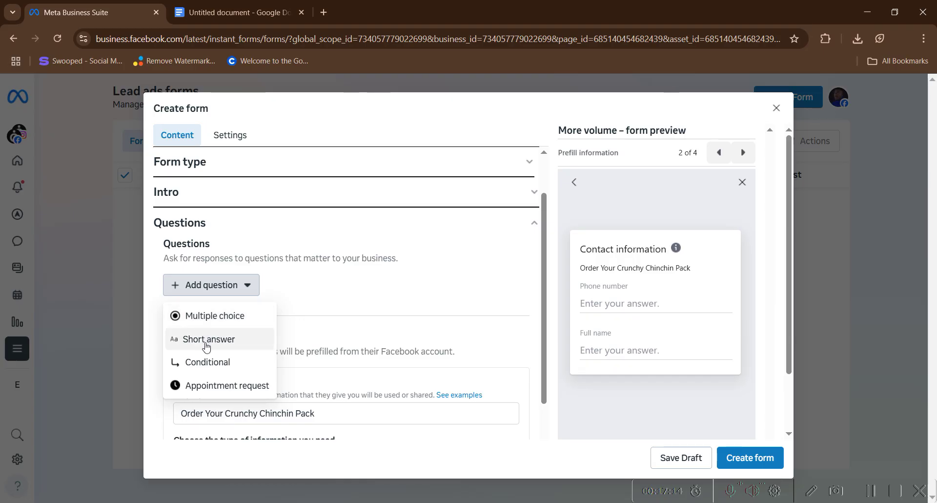
{"action": "left_click", "coordinate": [206, 317]}
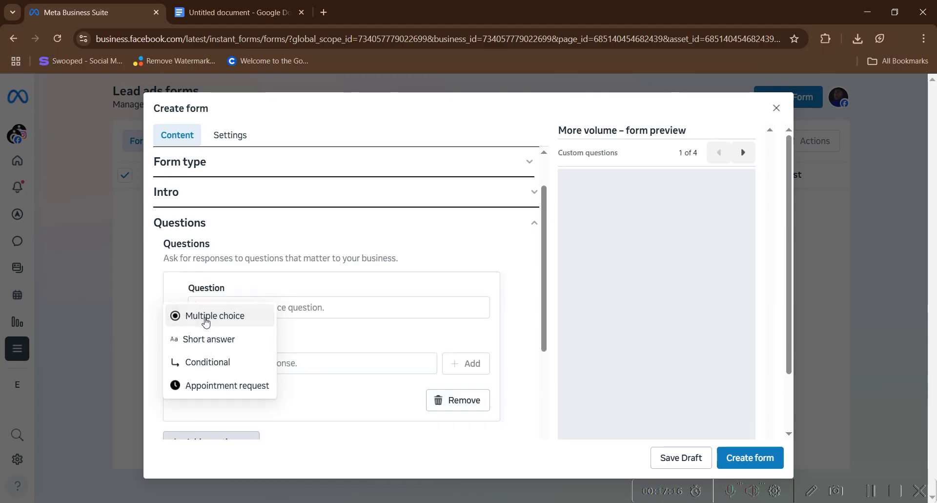
{"action": "right_click", "coordinate": [211, 307]}
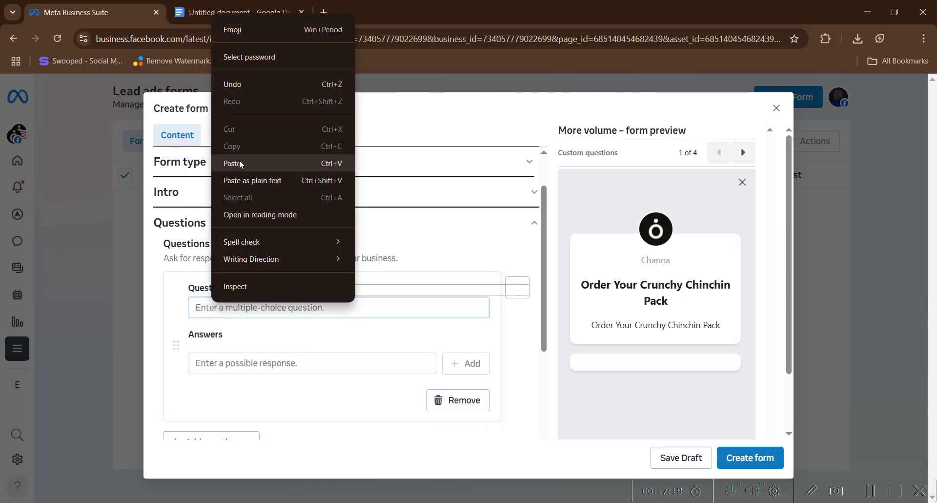
{"action": "left_click", "coordinate": [239, 162]}
{"action": "type", "text": "?"}
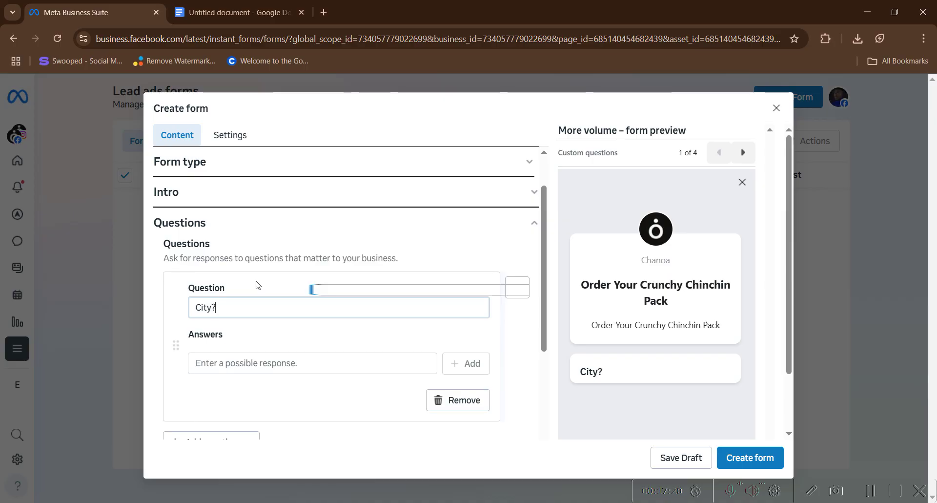
- Add the answer options Abuja, Benin City and Lagos to the City? question
{"action": "left_click", "coordinate": [248, 361]}
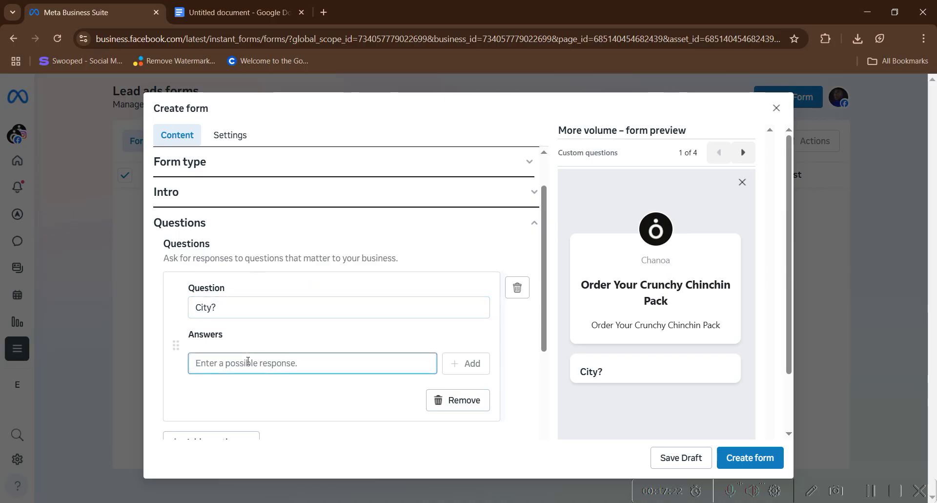
{"action": "type", "text": "Abyj"}
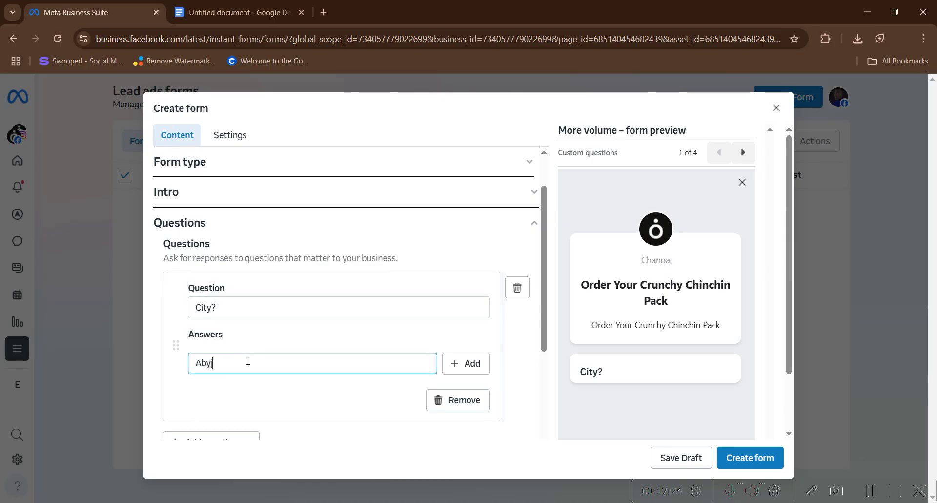
{"action": "type", "text": "a"}
{"action": "left_click", "coordinate": [471, 363]}
{"action": "left_click", "coordinate": [215, 374]}
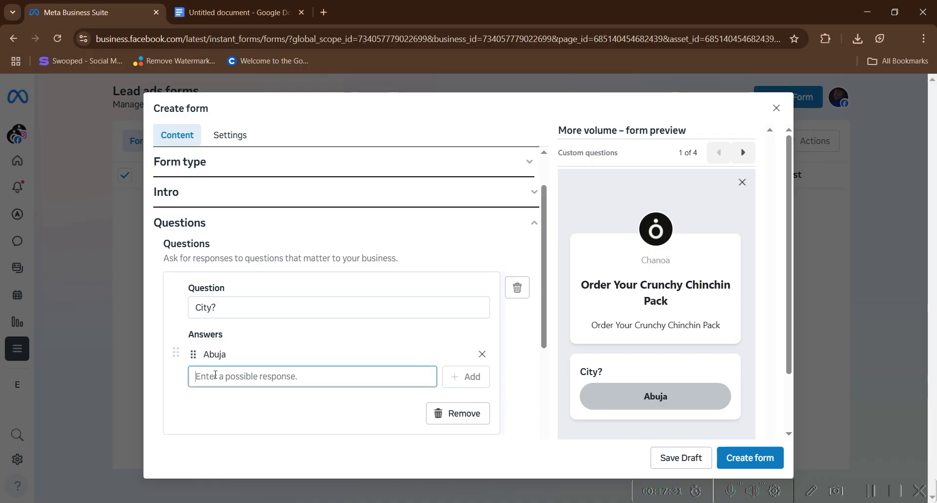
{"action": "type", "text": "Ben"}
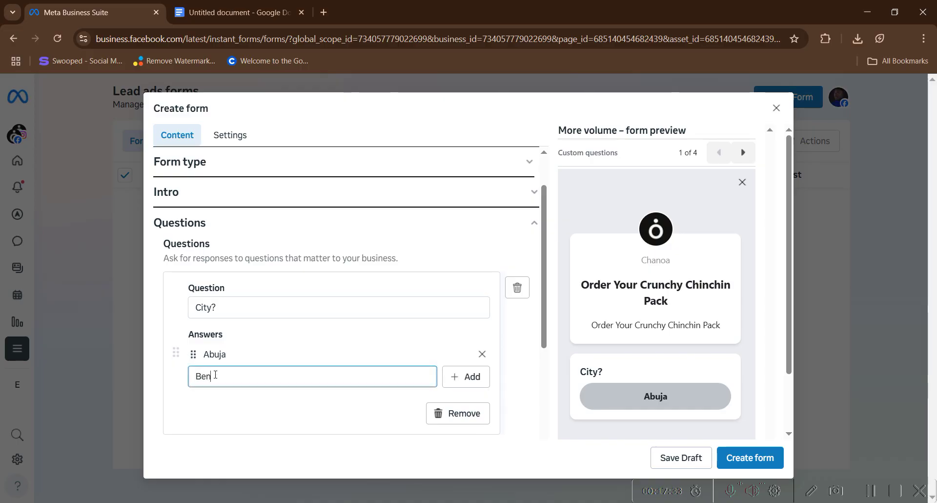
{"action": "type", "text": "in City"}
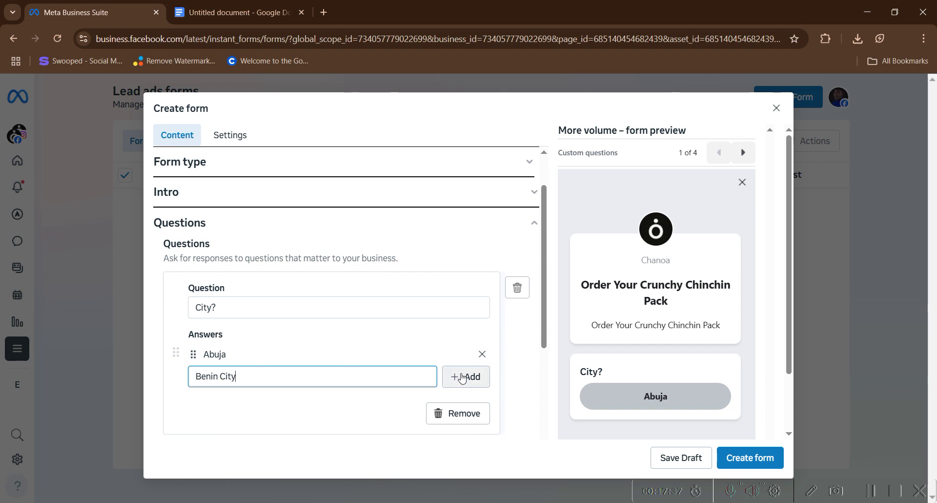
{"action": "left_click", "coordinate": [464, 376]}
{"action": "left_click", "coordinate": [251, 399]}
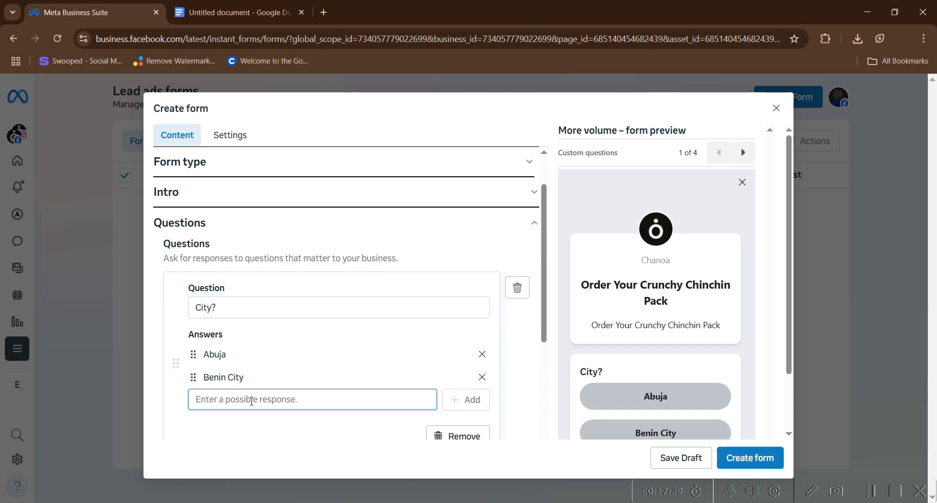
{"action": "type", "text": "Lgo"}
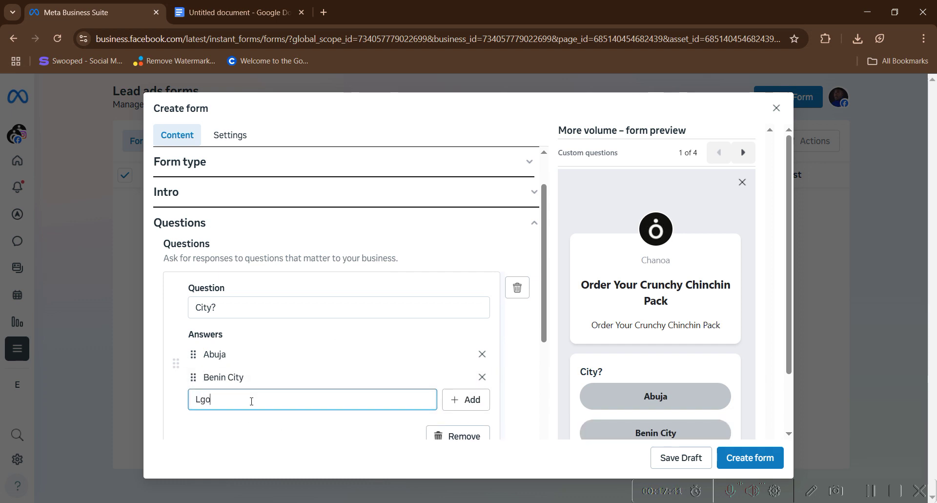
{"action": "key", "text": "BackSpace"}
{"action": "key", "text": "BackSpace"}
{"action": "key", "text": "BackSpace"}
{"action": "type", "text": "agos"}
{"action": "left_click", "coordinate": [467, 407]}
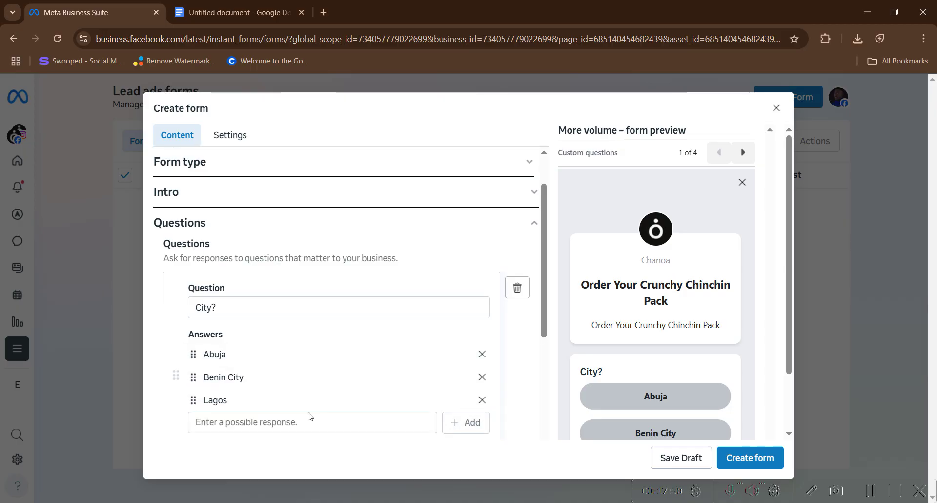
{"action": "scroll", "coordinate": [309, 416], "scroll_direction": "down", "scroll_amount": 1}
{"action": "scroll", "coordinate": [299, 411], "scroll_direction": "up", "scroll_amount": 3}
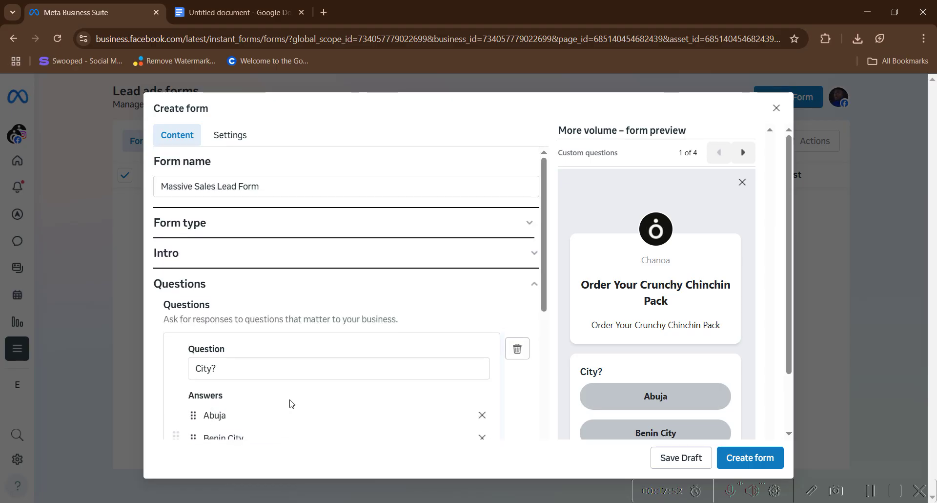
{"action": "scroll", "coordinate": [290, 403], "scroll_direction": "down", "scroll_amount": 5}
- Copy 'Address (For delivery)' from the Google Doc and delete the mistakenly added multiple-choice question
{"action": "left_click", "coordinate": [230, 319]}
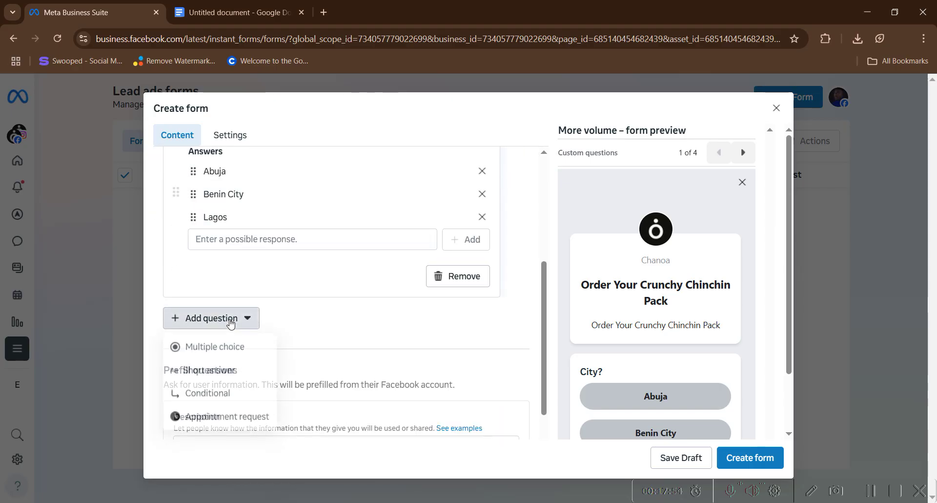
{"action": "left_click", "coordinate": [223, 348]}
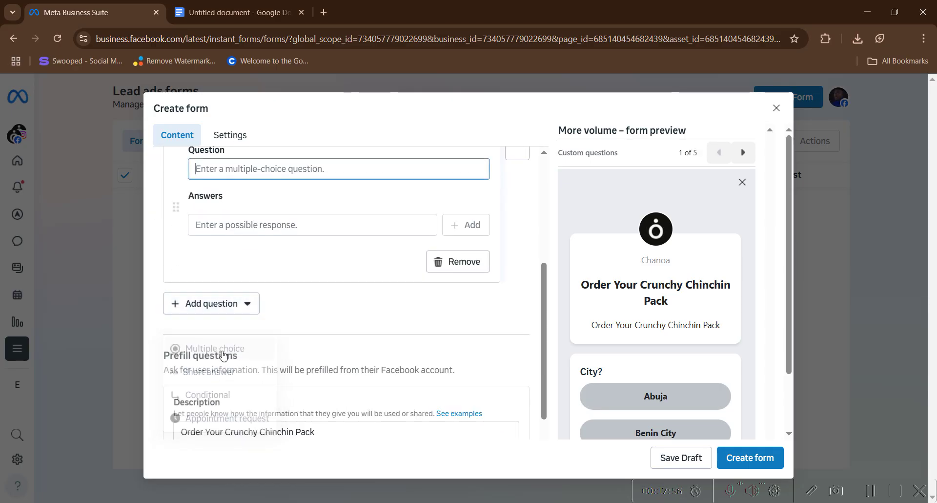
{"action": "scroll", "coordinate": [224, 347], "scroll_direction": "down", "scroll_amount": 3}
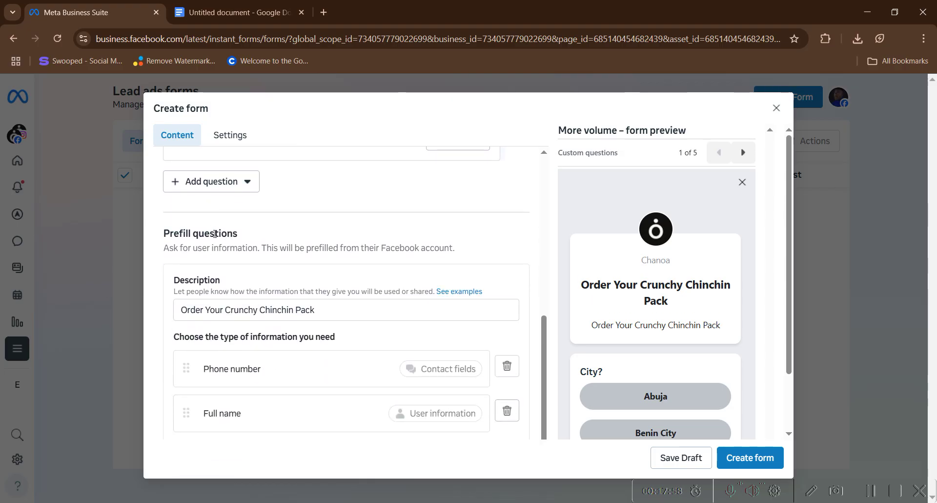
{"action": "scroll", "coordinate": [215, 244], "scroll_direction": "up", "scroll_amount": 3}
{"action": "scroll", "coordinate": [223, 248], "scroll_direction": "up", "scroll_amount": 1}
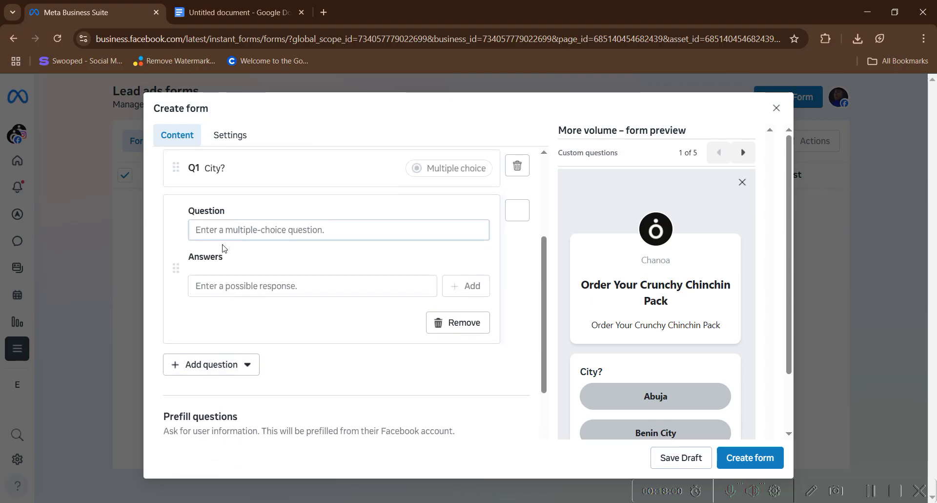
{"action": "left_click", "coordinate": [234, 12]}
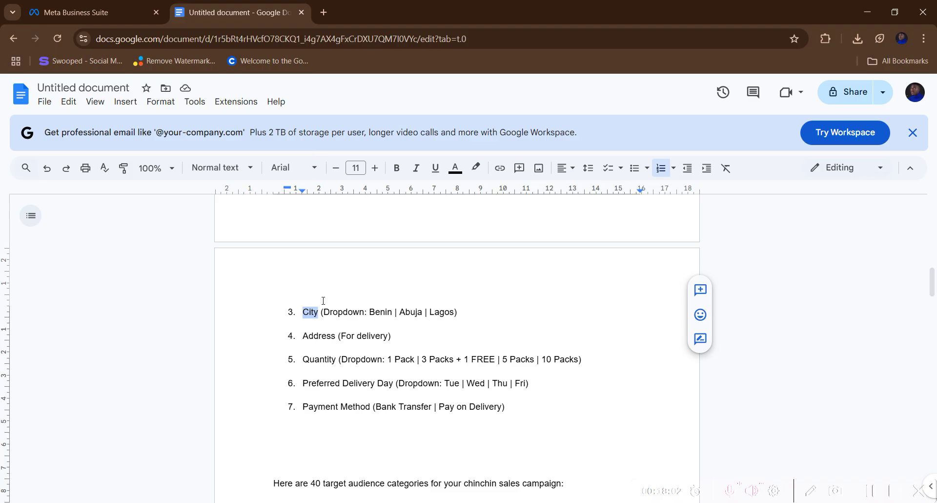
{"action": "scroll", "coordinate": [323, 300], "scroll_direction": "down", "scroll_amount": 1}
{"action": "left_click_drag", "start_coordinate": [300, 276], "coordinate": [378, 276]}
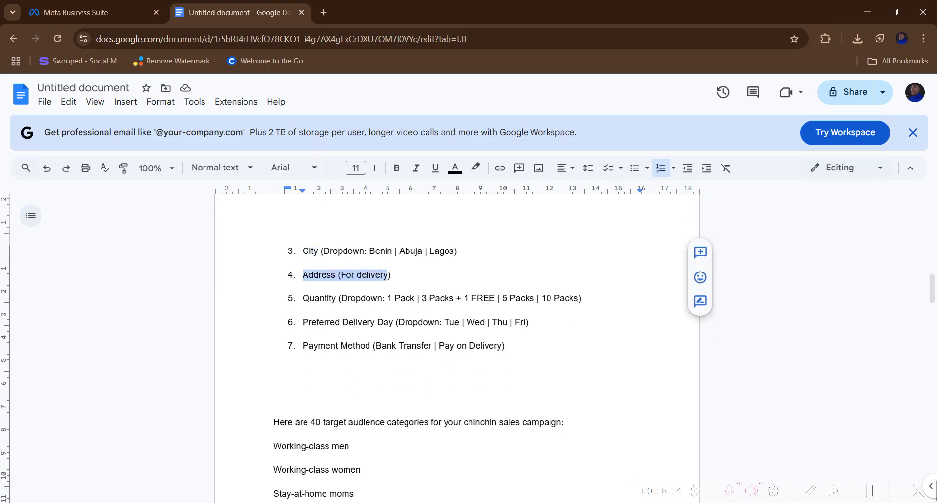
{"action": "right_click", "coordinate": [389, 275]}
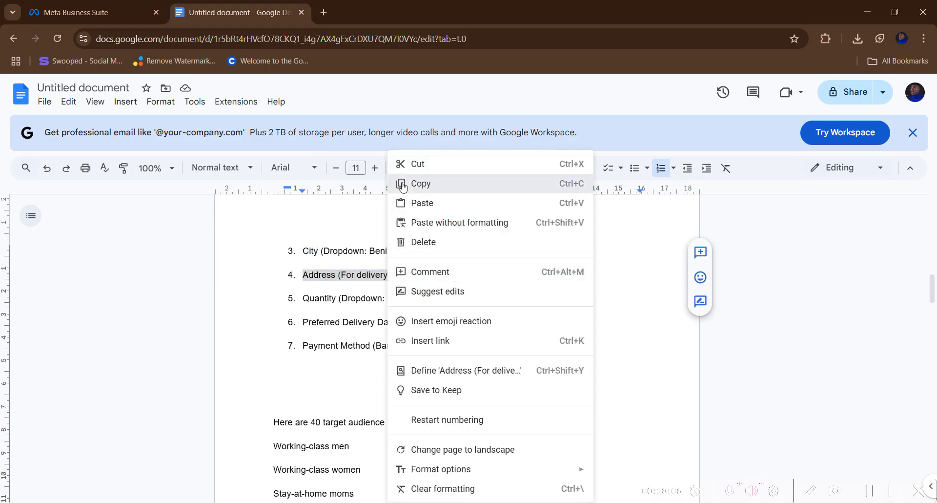
{"action": "left_click", "coordinate": [419, 123]}
{"action": "left_click", "coordinate": [74, 13]}
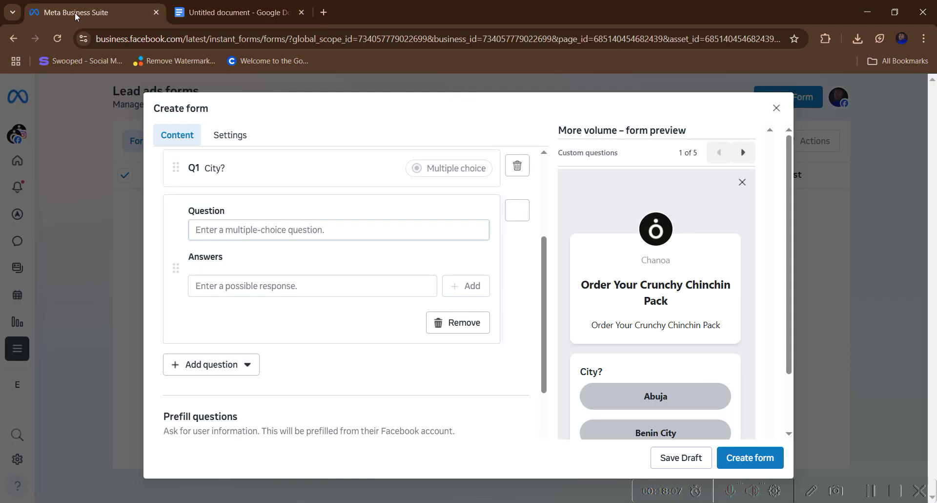
{"action": "left_click", "coordinate": [247, 230]}
{"action": "left_click", "coordinate": [466, 323]}
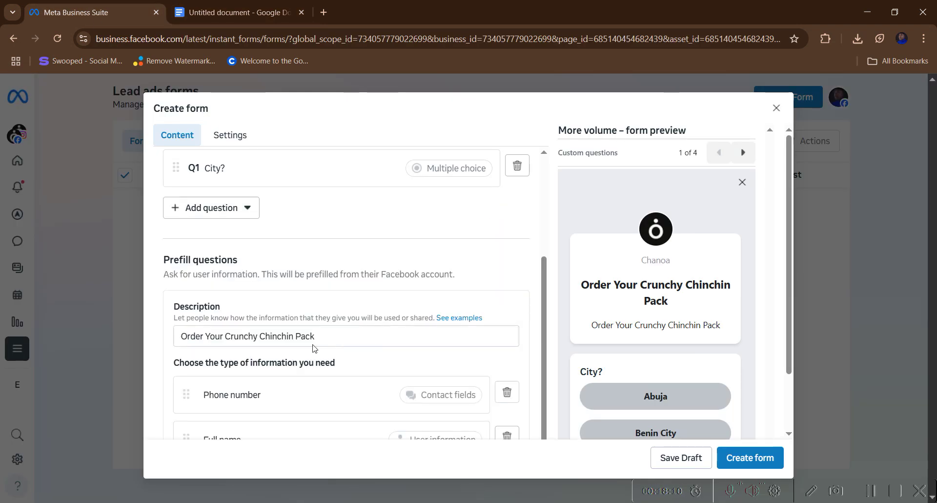
- Add a short-answer question with 'Address (For delivery)' pasted as its text
{"action": "scroll", "coordinate": [197, 264], "scroll_direction": "up", "scroll_amount": 1}
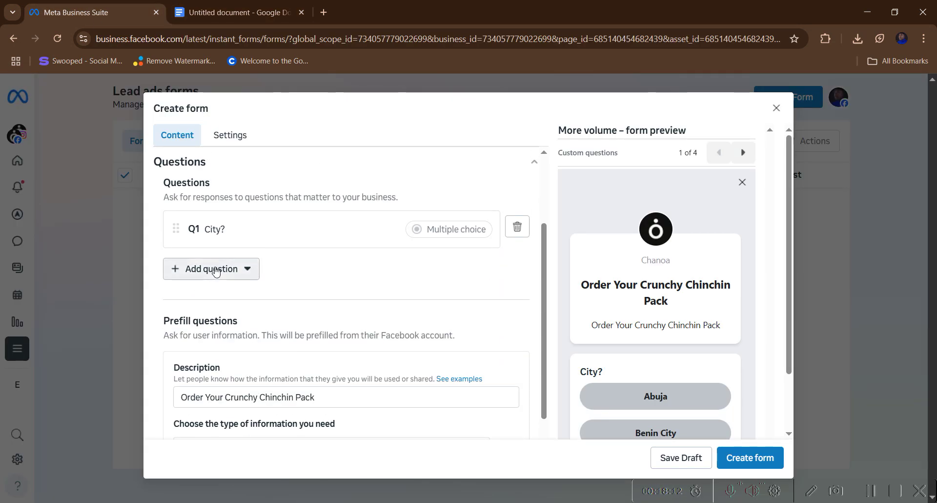
{"action": "left_click", "coordinate": [211, 269]}
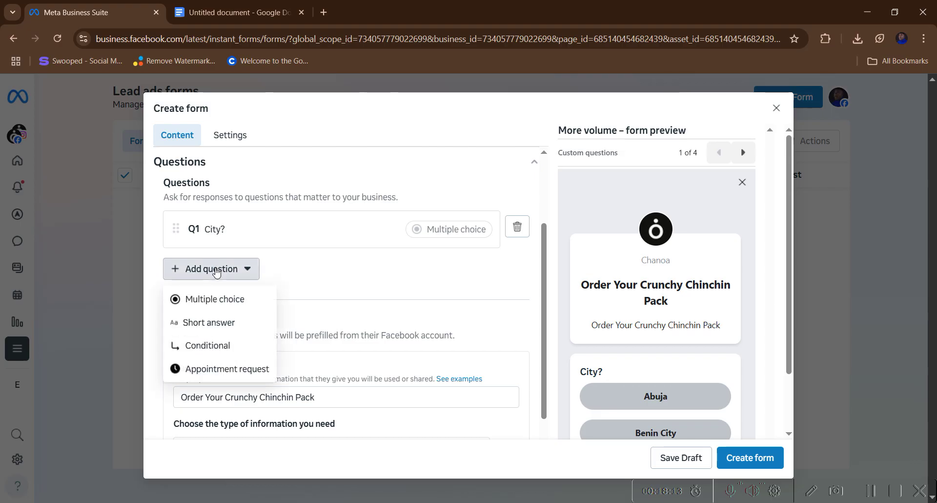
{"action": "left_click", "coordinate": [206, 323]}
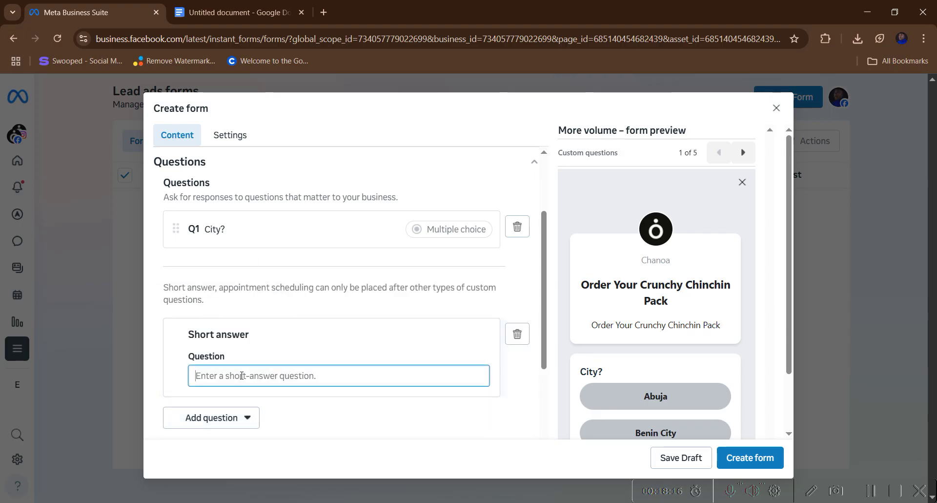
{"action": "right_click", "coordinate": [242, 373]}
{"action": "left_click", "coordinate": [263, 234]}
{"action": "scroll", "coordinate": [270, 285], "scroll_direction": "down", "scroll_amount": 4}
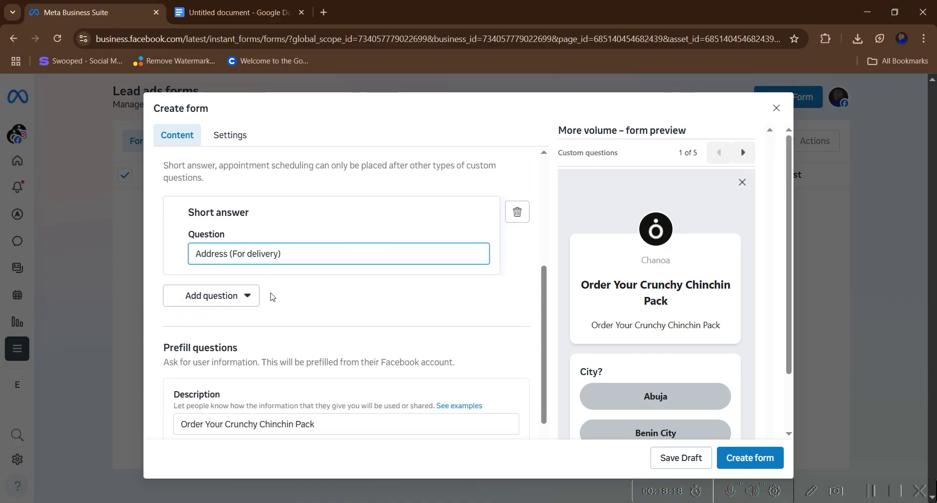
{"action": "left_click", "coordinate": [280, 240]}
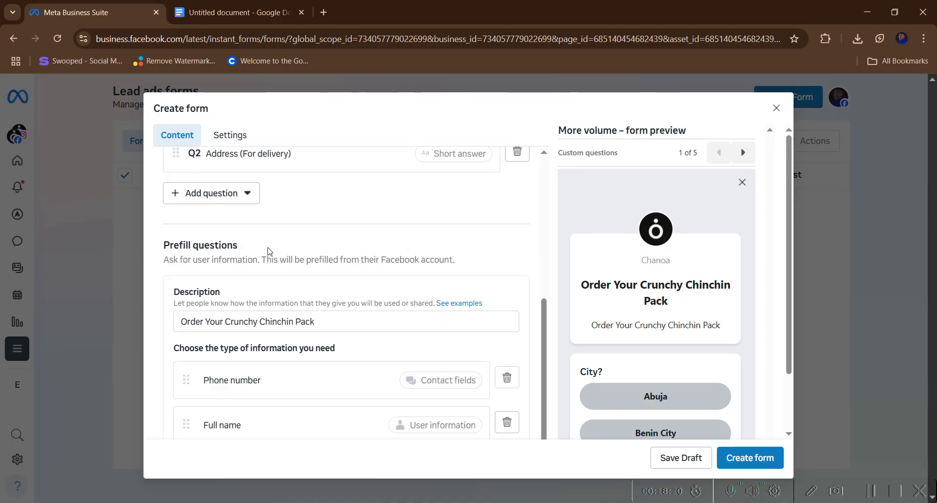
{"action": "scroll", "coordinate": [273, 247], "scroll_direction": "up", "scroll_amount": 1}
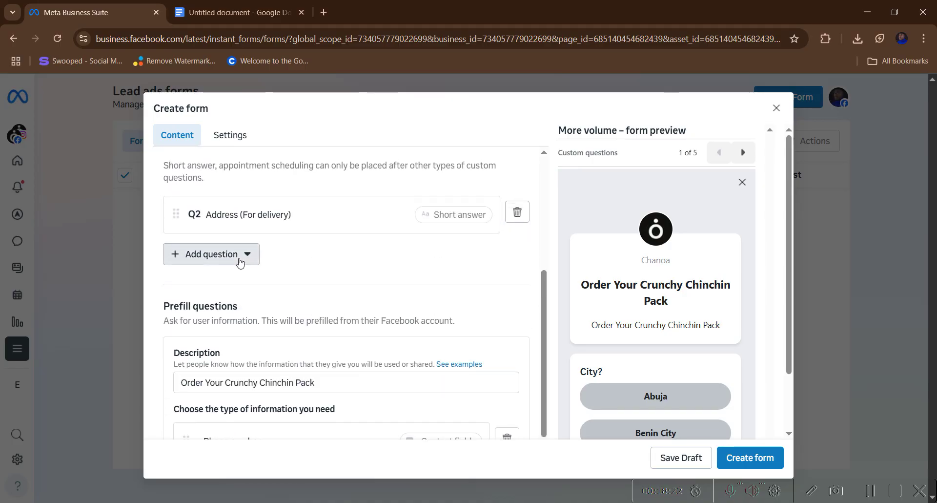
- Add a multiple-choice question titled 'Quantity', copied from the questions document
{"action": "left_click", "coordinate": [245, 254]}
{"action": "left_click", "coordinate": [234, 13]}
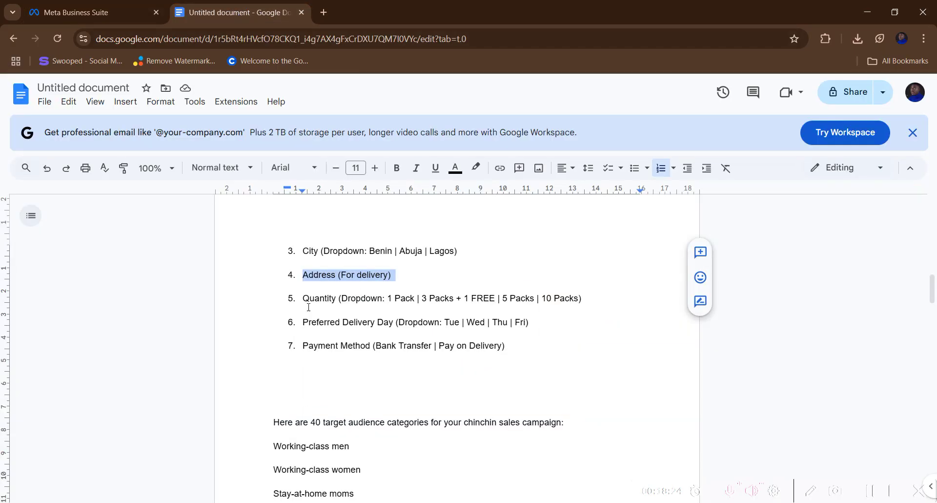
{"action": "left_click_drag", "start_coordinate": [304, 299], "coordinate": [335, 295]}
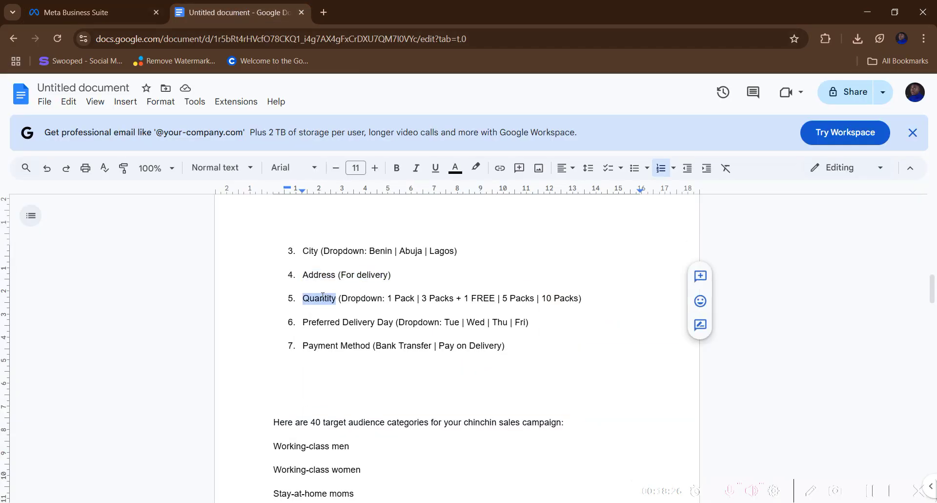
{"action": "right_click", "coordinate": [323, 296]}
{"action": "left_click", "coordinate": [339, 183]}
{"action": "left_click", "coordinate": [93, 12]}
{"action": "left_click", "coordinate": [229, 290]}
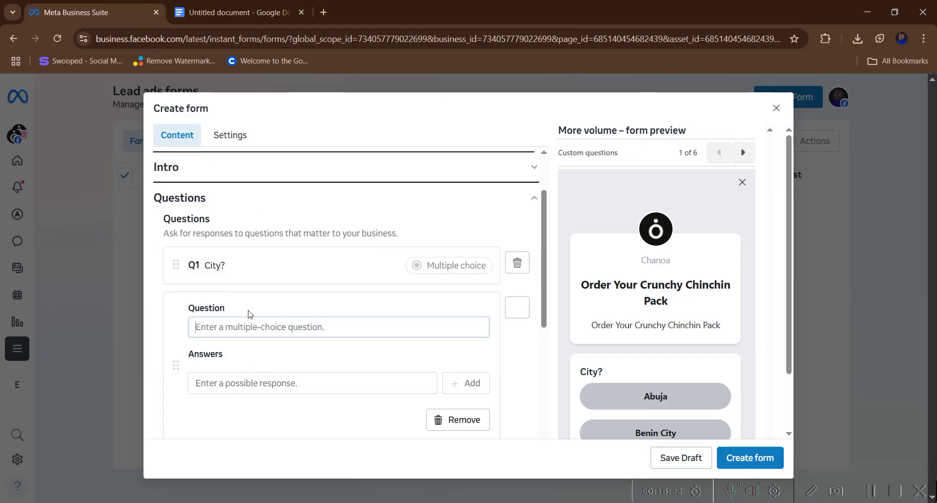
{"action": "right_click", "coordinate": [255, 326]}
{"action": "left_click", "coordinate": [290, 187]}
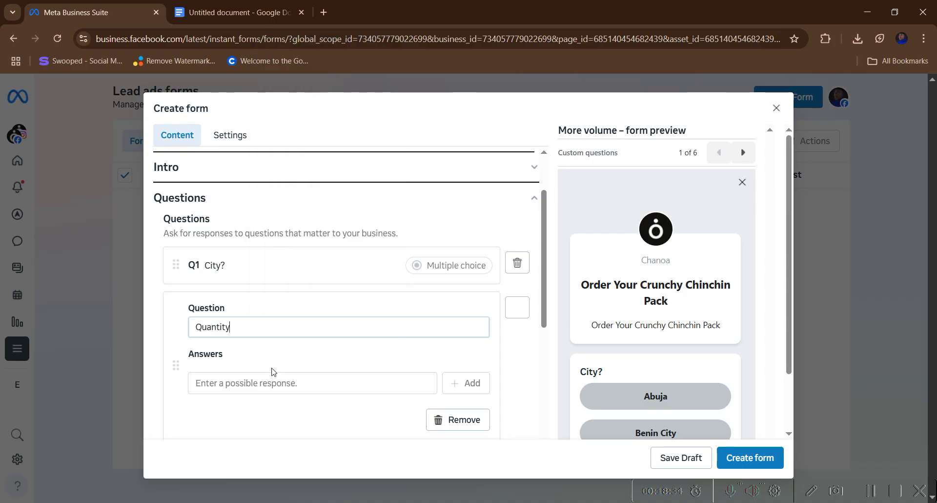
{"action": "left_click", "coordinate": [248, 385]}
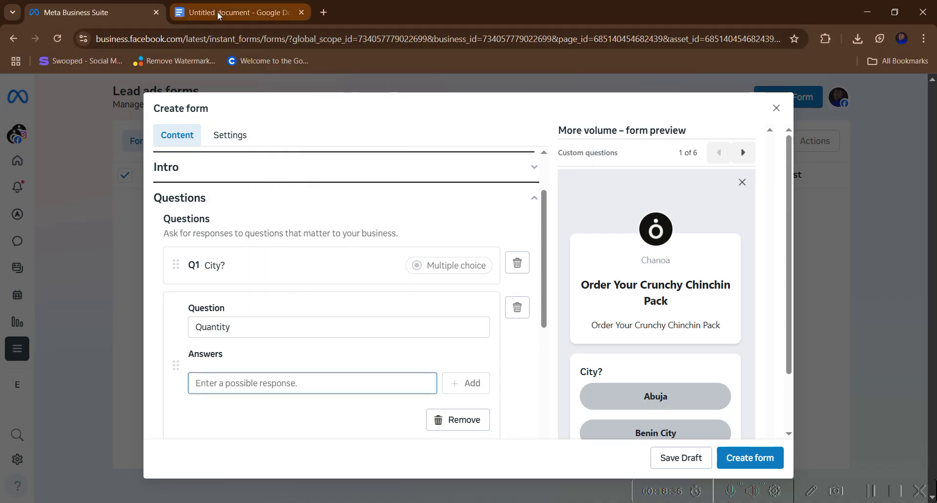
- Add the Quantity answers '1 Pack' and '3 Packs + 1 FREE', copied from the document
{"action": "left_click", "coordinate": [218, 12]}
{"action": "left_click", "coordinate": [365, 314]}
{"action": "left_click_drag", "start_coordinate": [389, 299], "coordinate": [418, 299]}
{"action": "right_click", "coordinate": [410, 299]}
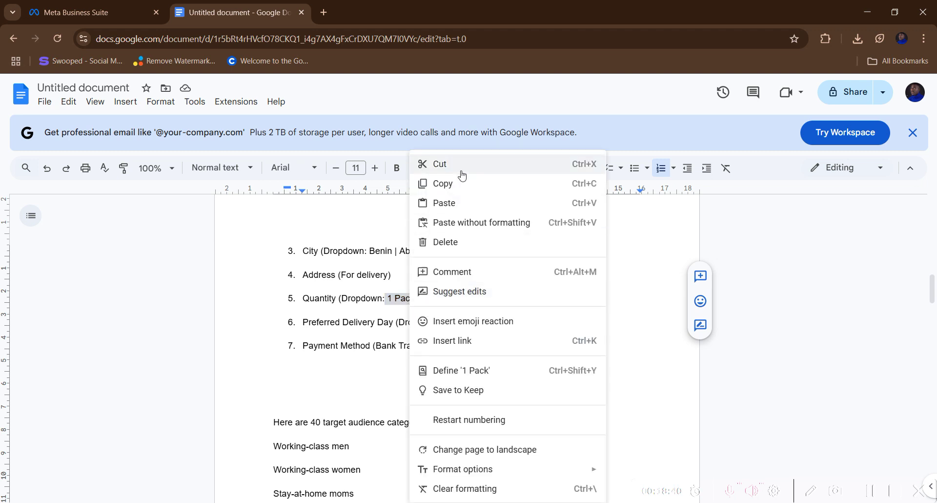
{"action": "left_click", "coordinate": [439, 183]}
{"action": "left_click", "coordinate": [140, 7]}
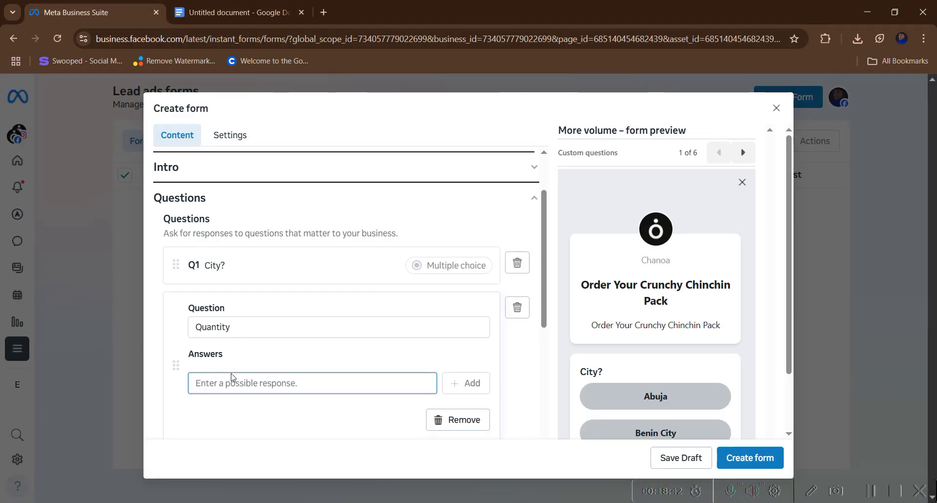
{"action": "right_click", "coordinate": [232, 382]}
{"action": "left_click", "coordinate": [266, 245]}
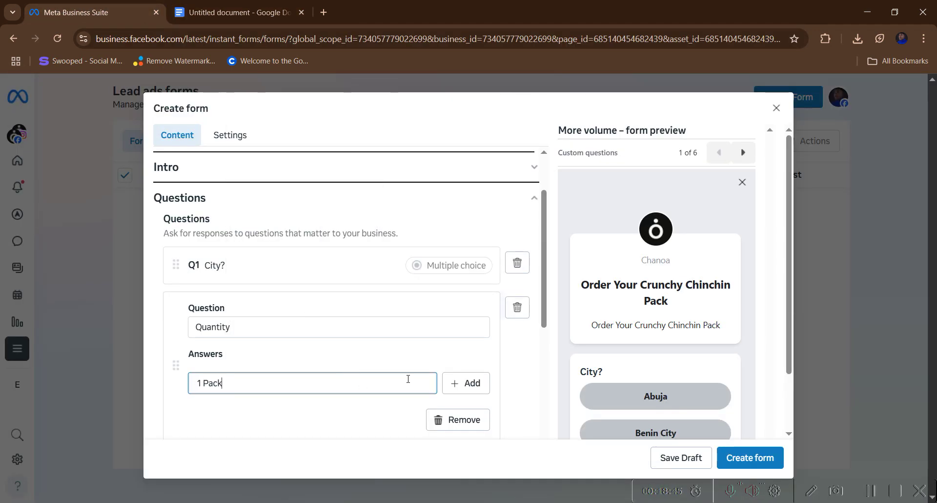
{"action": "left_click", "coordinate": [463, 390]}
{"action": "scroll", "coordinate": [256, 339], "scroll_direction": "down", "scroll_amount": 3}
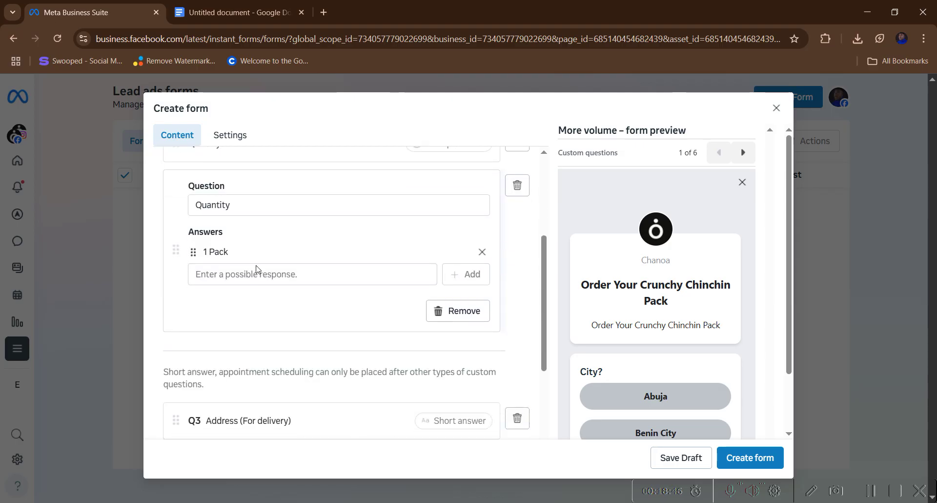
{"action": "left_click", "coordinate": [257, 272]}
{"action": "left_click", "coordinate": [238, 14]}
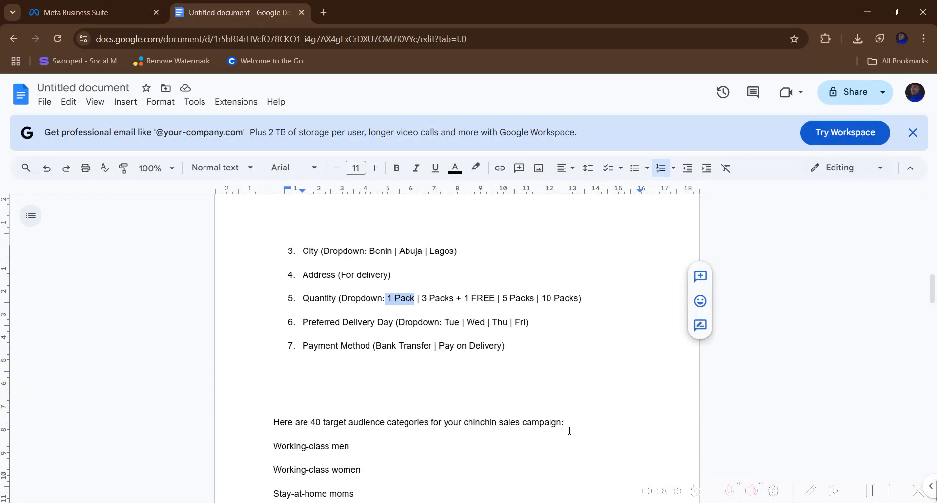
{"action": "left_click", "coordinate": [467, 322]}
{"action": "left_click_drag", "start_coordinate": [419, 300], "coordinate": [483, 298]}
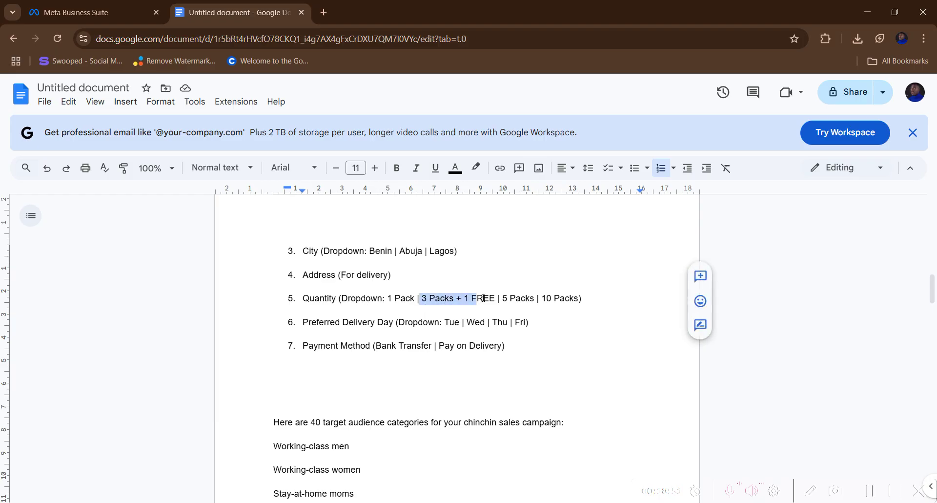
{"action": "right_click", "coordinate": [481, 303]}
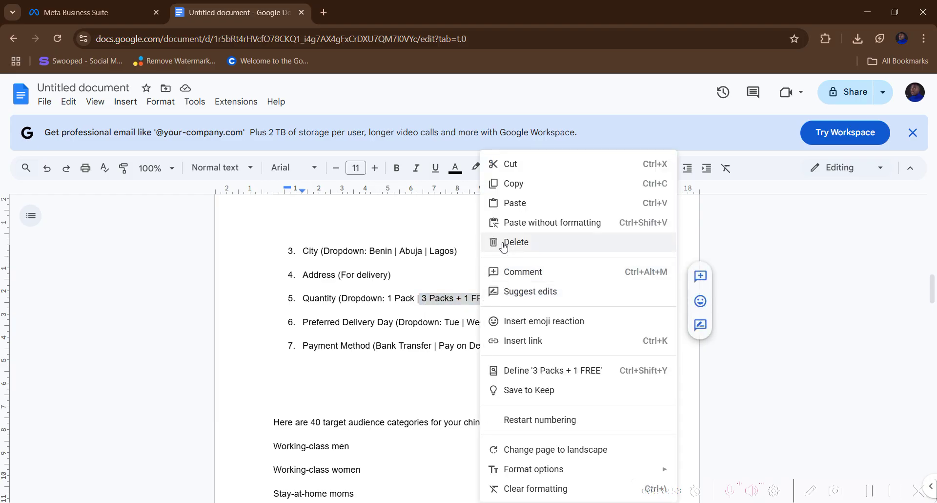
{"action": "left_click", "coordinate": [502, 124]}
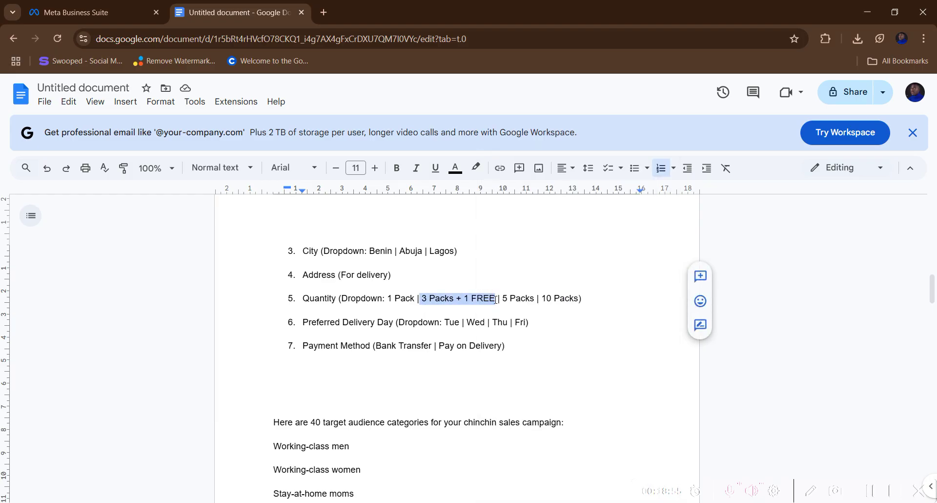
{"action": "left_click", "coordinate": [93, 12]}
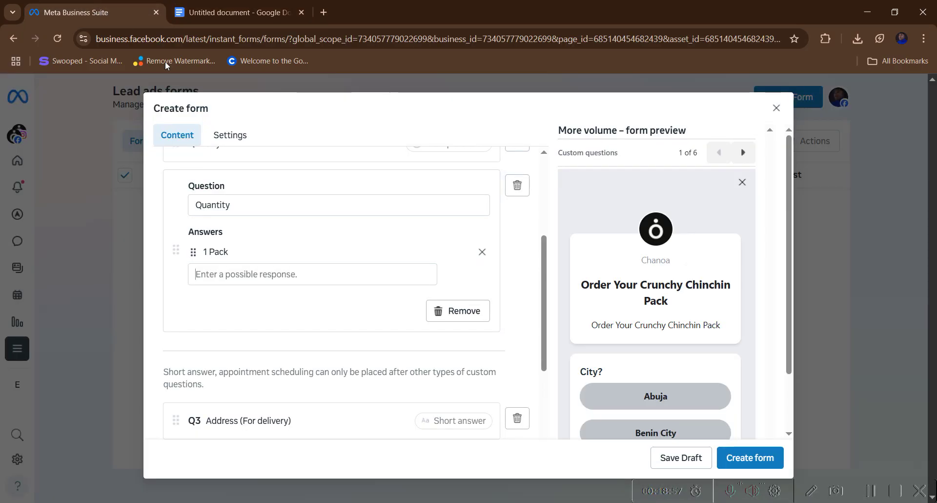
{"action": "right_click", "coordinate": [244, 271]}
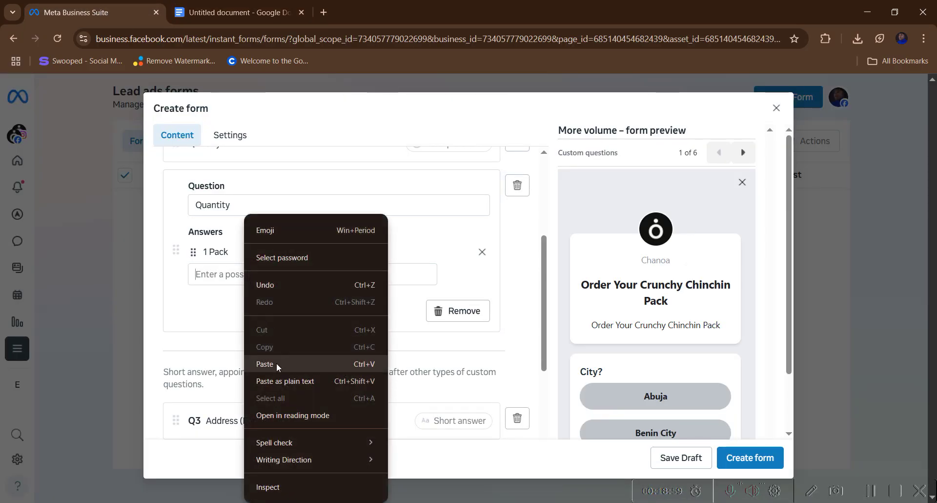
{"action": "left_click", "coordinate": [276, 362]}
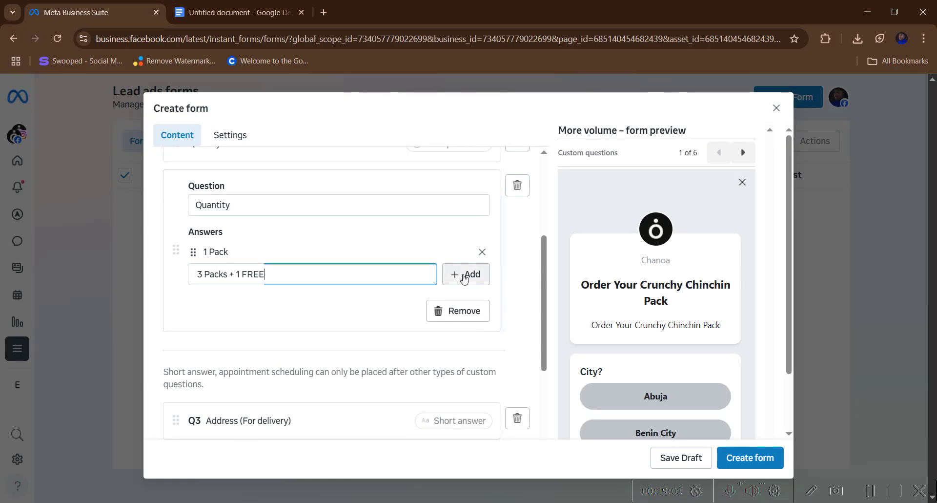
{"action": "key", "text": "Return"}
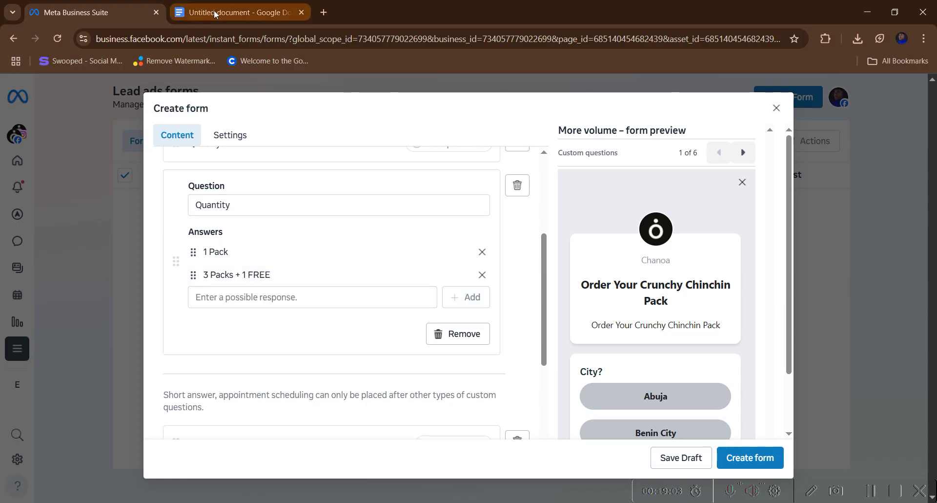
- Add the Quantity answers '5 Packs' and '10 Packs', copied from the document
{"action": "left_click", "coordinate": [233, 13]}
{"action": "left_click_drag", "start_coordinate": [500, 299], "coordinate": [519, 298]}
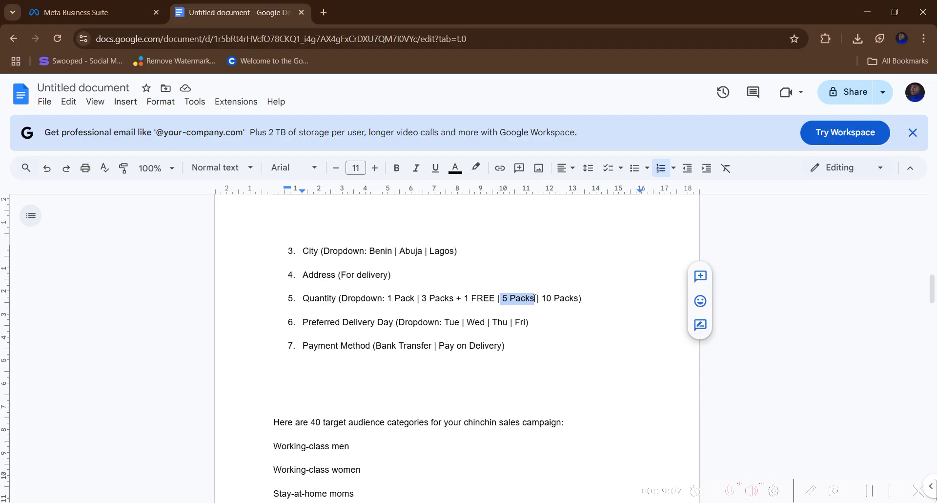
{"action": "right_click", "coordinate": [528, 299]}
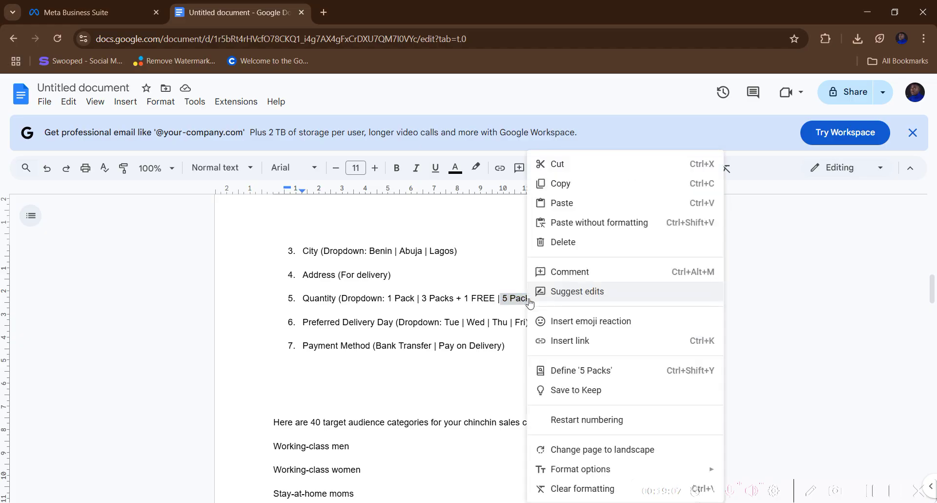
{"action": "left_click", "coordinate": [543, 184]}
{"action": "left_click", "coordinate": [81, 12]}
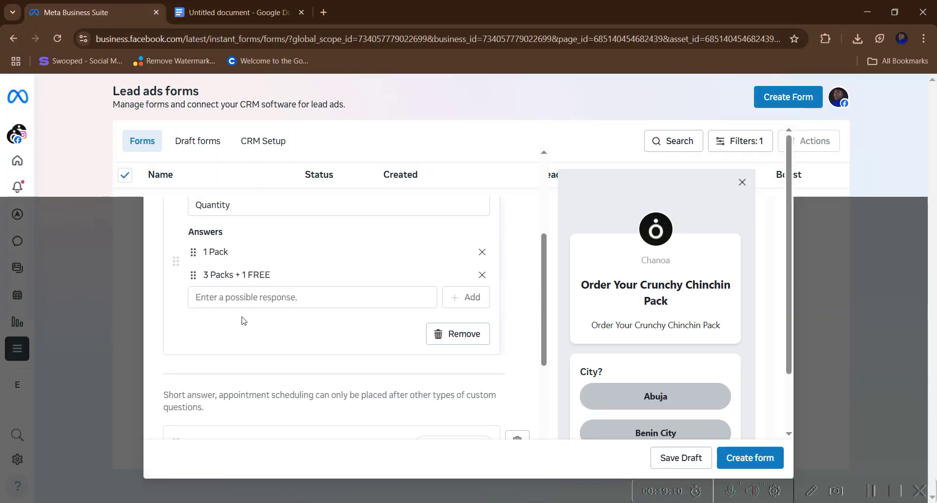
{"action": "right_click", "coordinate": [246, 298]}
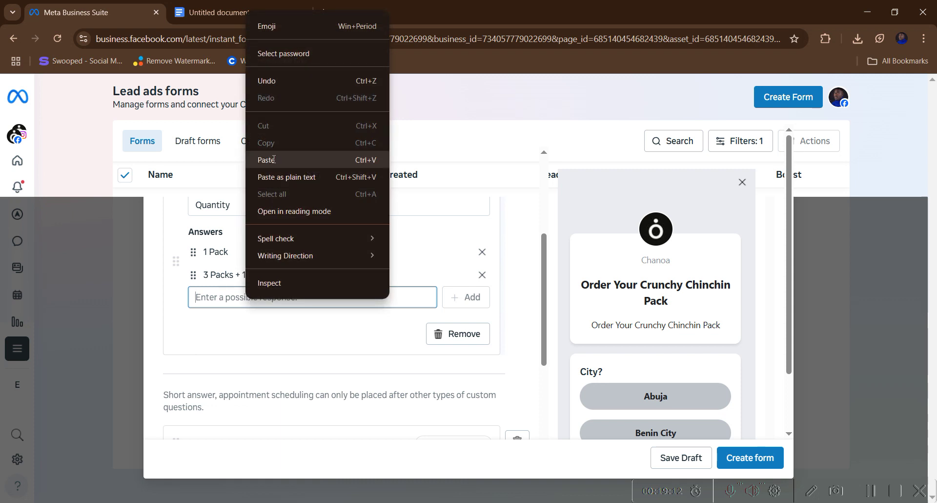
{"action": "left_click", "coordinate": [273, 159]}
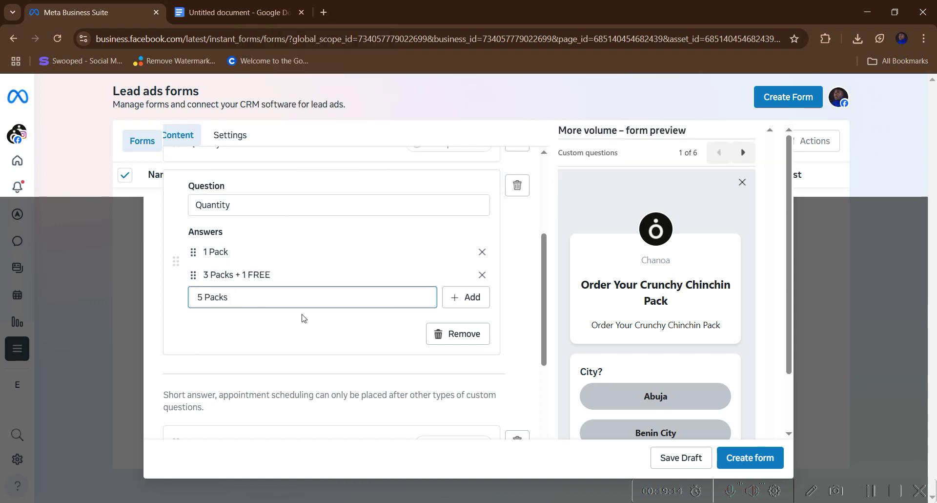
{"action": "left_click", "coordinate": [447, 305]}
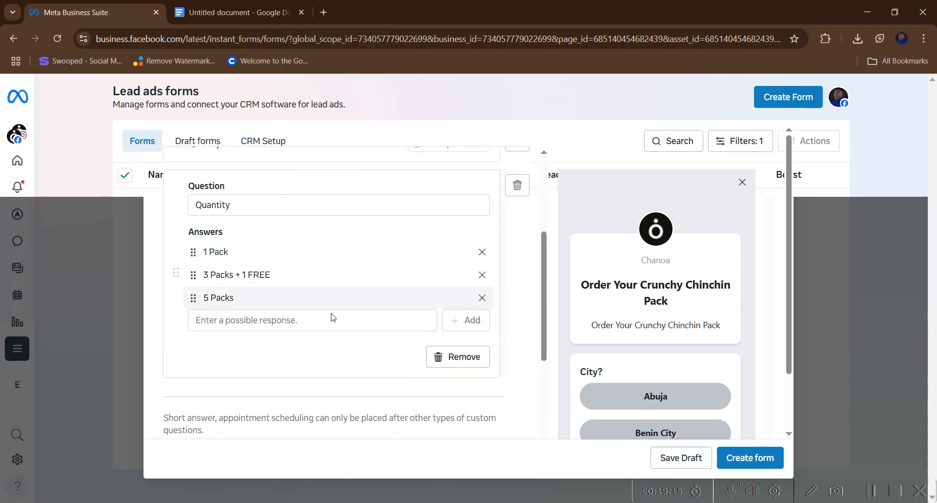
{"action": "left_click", "coordinate": [257, 318]}
{"action": "left_click", "coordinate": [232, 19]}
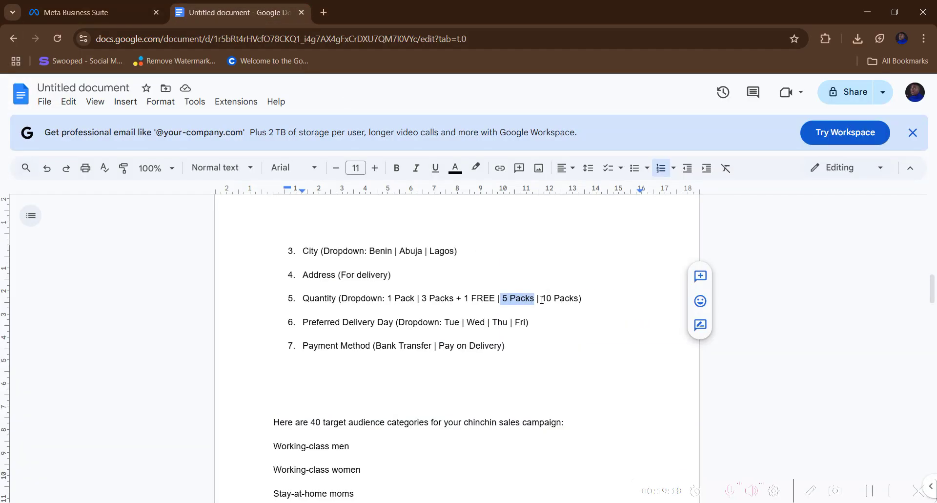
{"action": "left_click_drag", "start_coordinate": [541, 299], "coordinate": [566, 297]}
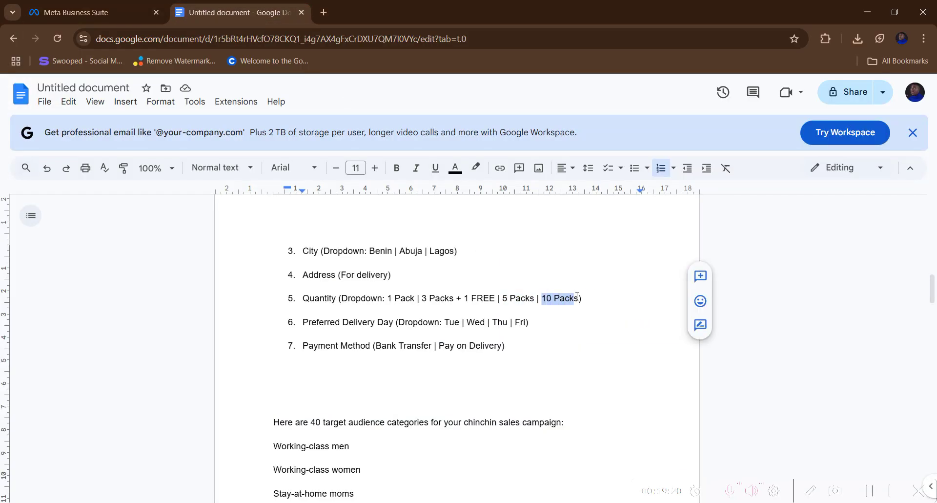
{"action": "right_click", "coordinate": [573, 297]}
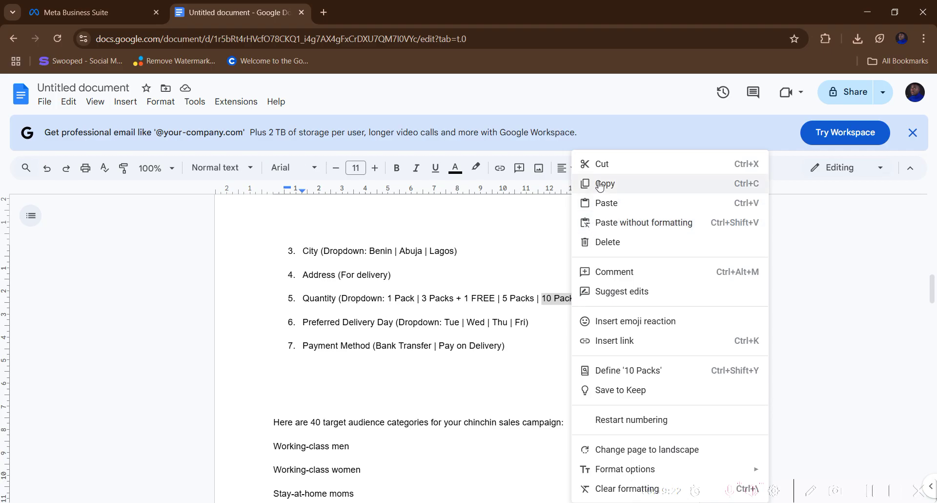
{"action": "left_click", "coordinate": [581, 184]}
{"action": "left_click", "coordinate": [70, 20]}
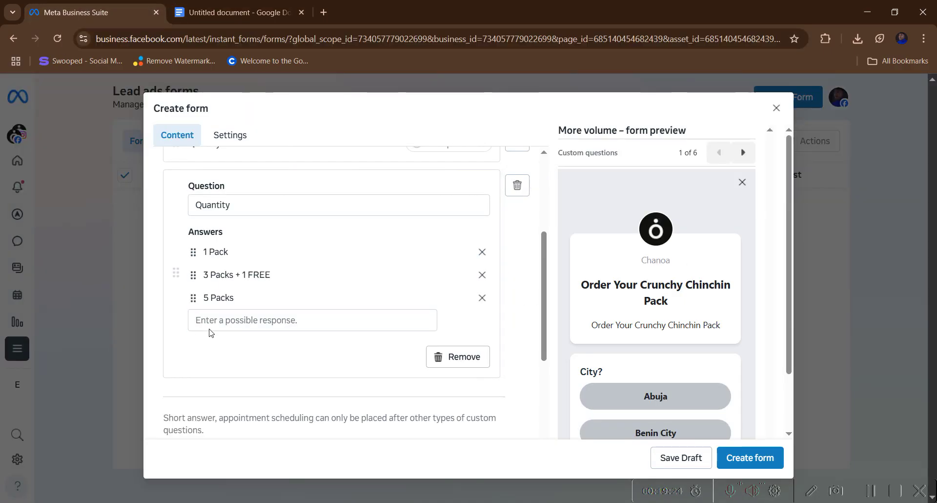
{"action": "right_click", "coordinate": [222, 322]}
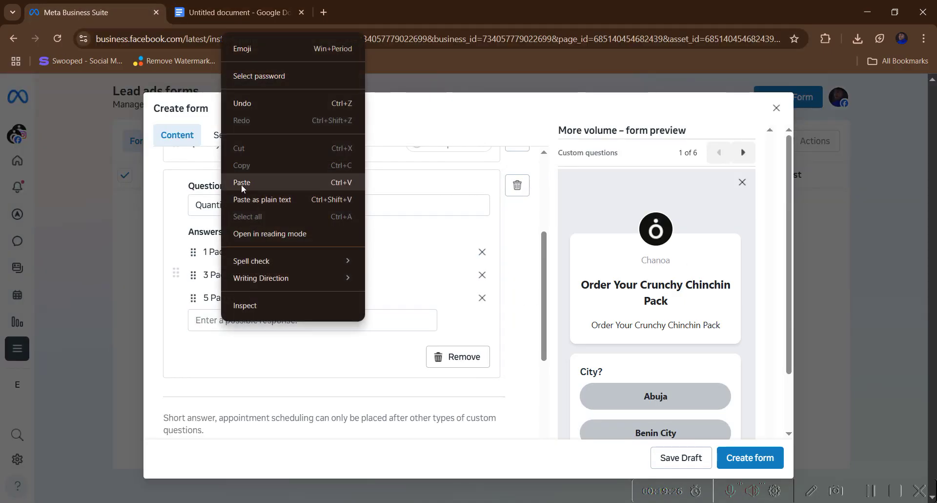
{"action": "left_click", "coordinate": [243, 186]}
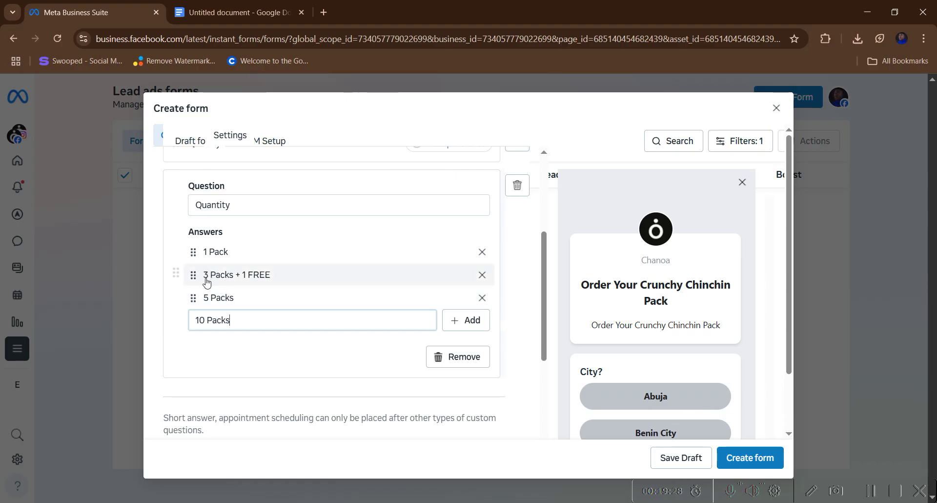
{"action": "left_click", "coordinate": [455, 320]}
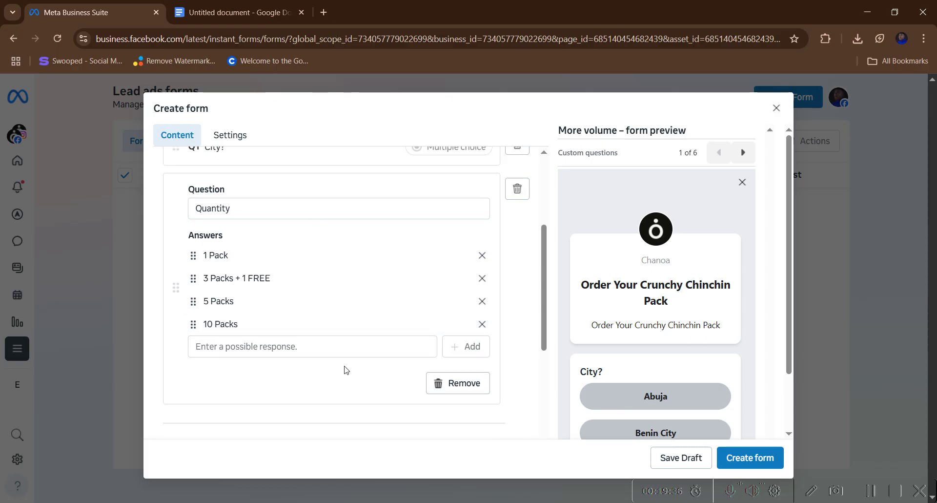
{"action": "scroll", "coordinate": [345, 368], "scroll_direction": "down", "scroll_amount": 4}
{"action": "scroll", "coordinate": [247, 335], "scroll_direction": "up", "scroll_amount": 1}
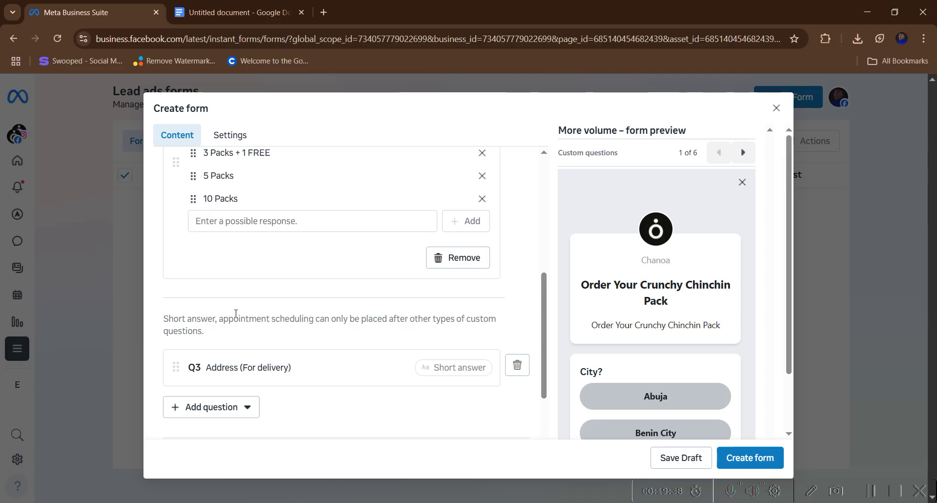
{"action": "scroll", "coordinate": [233, 310], "scroll_direction": "up", "scroll_amount": 1}
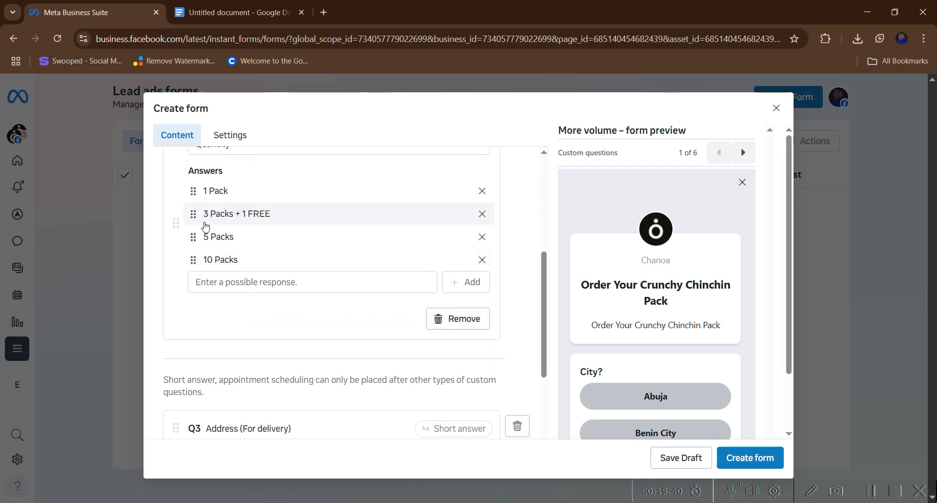
{"action": "scroll", "coordinate": [236, 239], "scroll_direction": "down", "scroll_amount": 3}
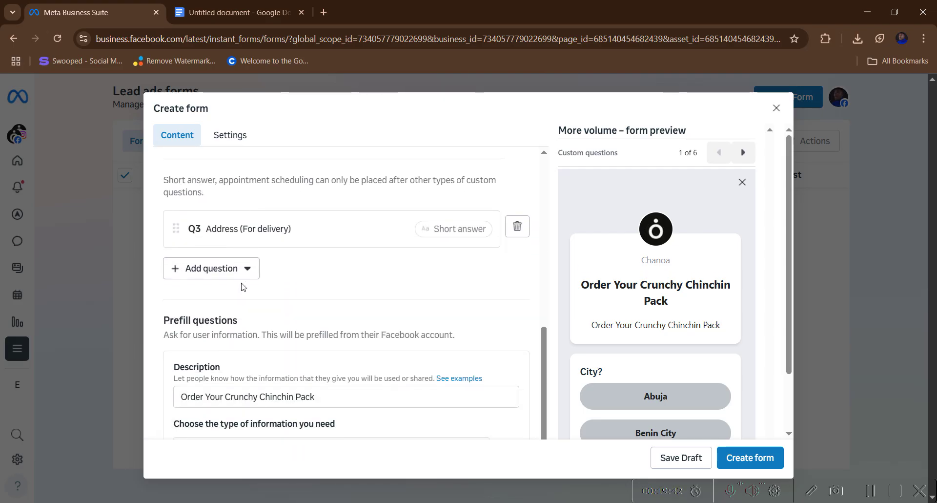
{"action": "scroll", "coordinate": [235, 274], "scroll_direction": "down", "scroll_amount": 1}
{"action": "scroll", "coordinate": [222, 250], "scroll_direction": "up", "scroll_amount": 2}
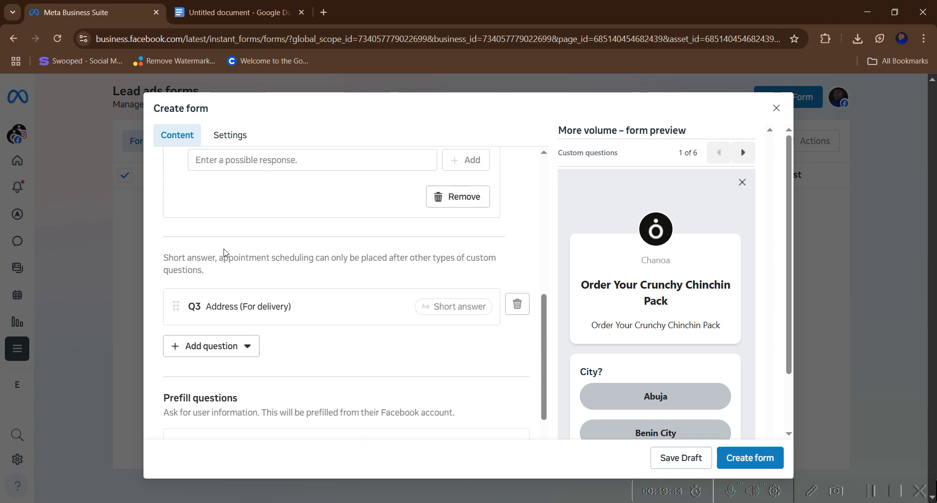
{"action": "scroll", "coordinate": [225, 252], "scroll_direction": "up", "scroll_amount": 1}
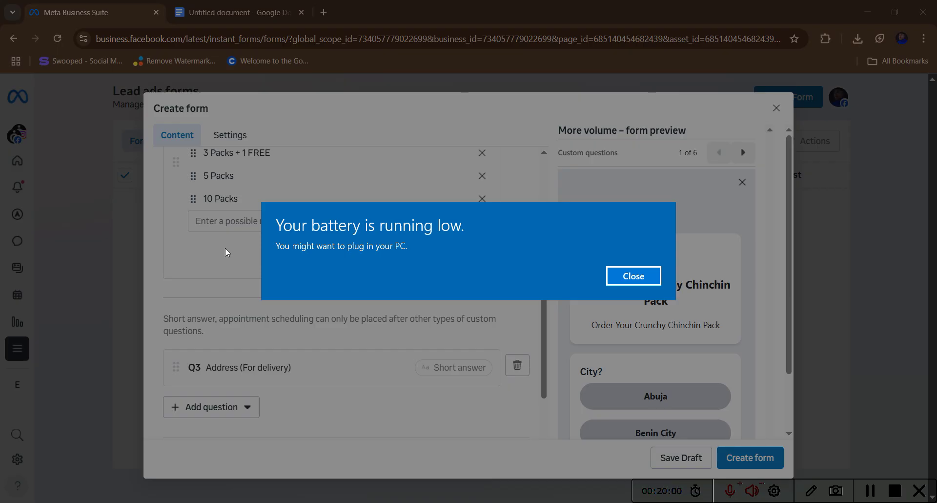
{"action": "key", "text": "Return"}
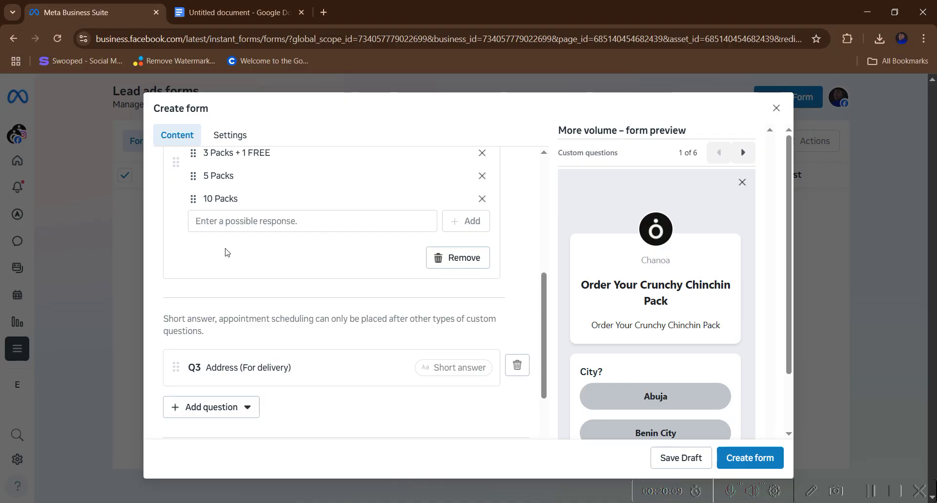
{"action": "scroll", "coordinate": [244, 326], "scroll_direction": "down", "scroll_amount": 3}
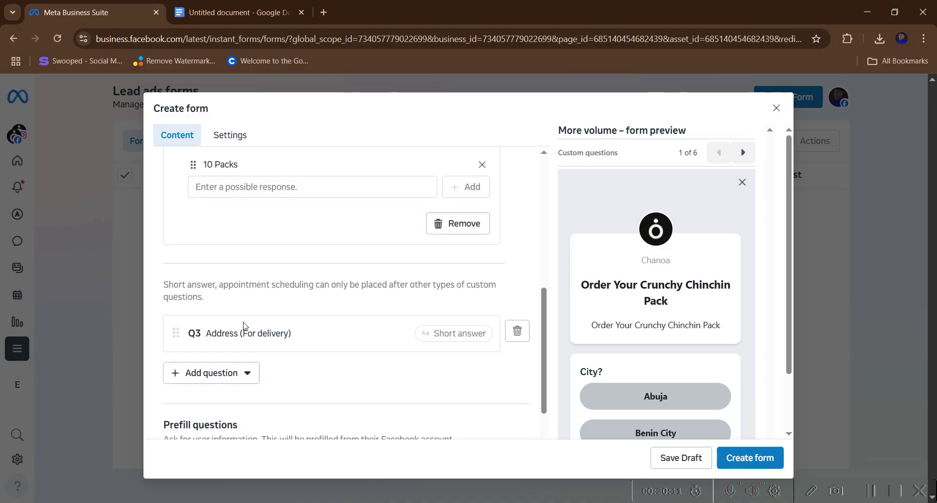
- Add a multiple-choice question titled 'Payment Method', copied from the notes document
{"action": "left_click", "coordinate": [239, 20]}
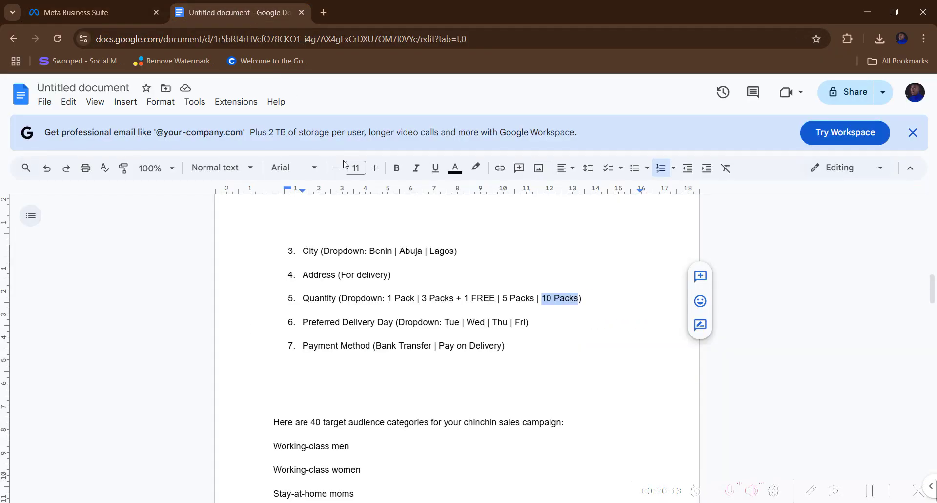
{"action": "scroll", "coordinate": [346, 237], "scroll_direction": "down", "scroll_amount": 1}
{"action": "scroll", "coordinate": [344, 238], "scroll_direction": "up", "scroll_amount": 1}
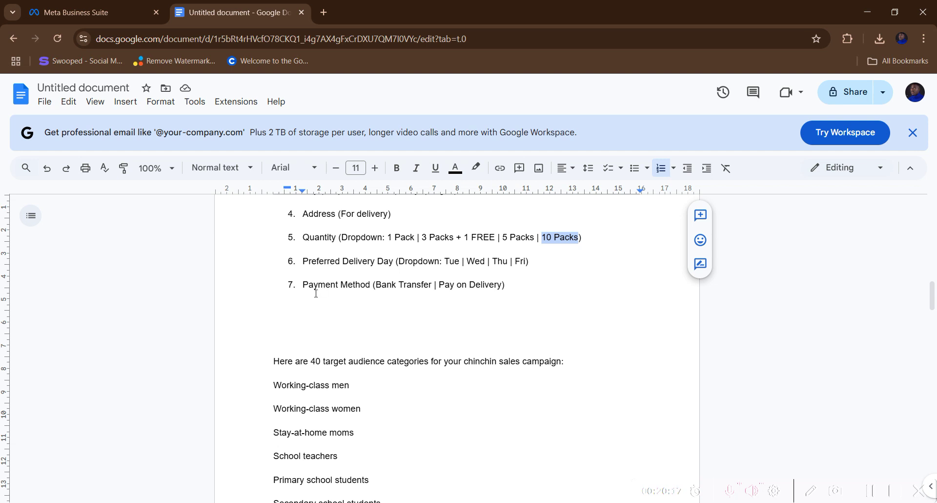
{"action": "left_click_drag", "start_coordinate": [303, 284], "coordinate": [371, 284]}
{"action": "right_click", "coordinate": [371, 284]}
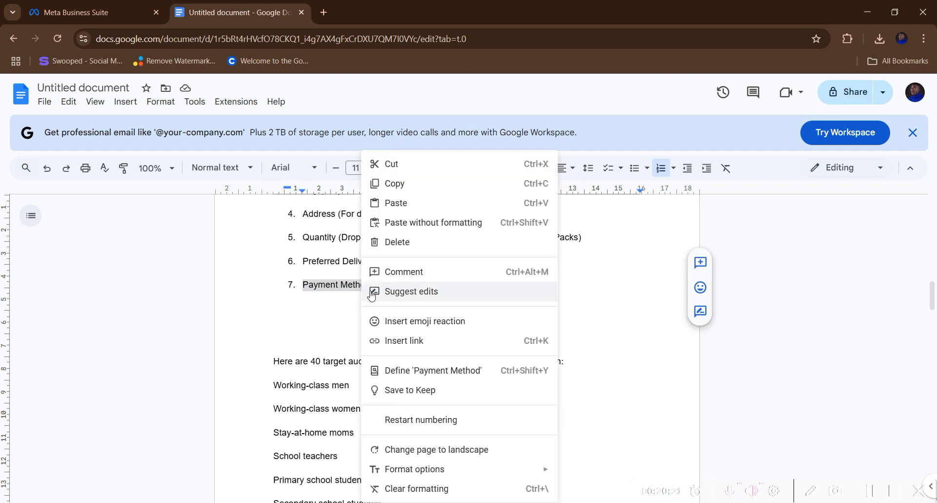
{"action": "left_click", "coordinate": [394, 183]}
{"action": "left_click", "coordinate": [78, 12]}
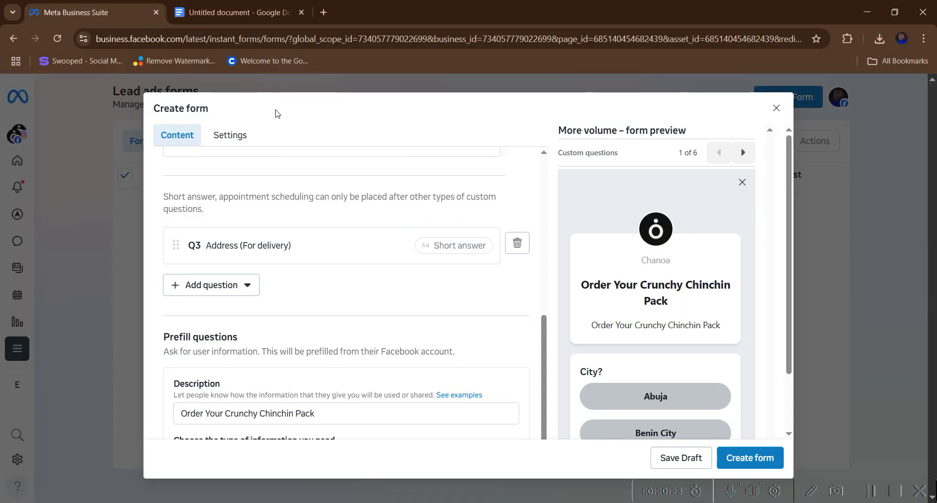
{"action": "left_click", "coordinate": [233, 287]}
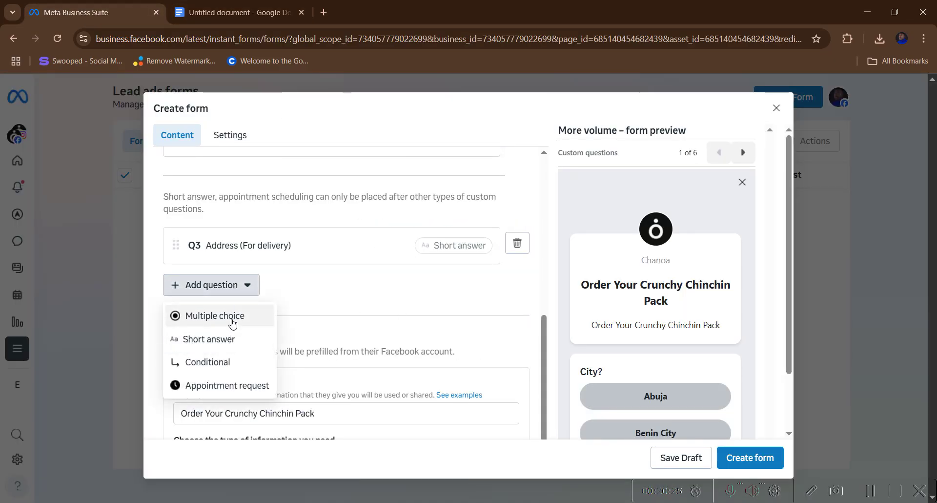
{"action": "left_click", "coordinate": [230, 318]}
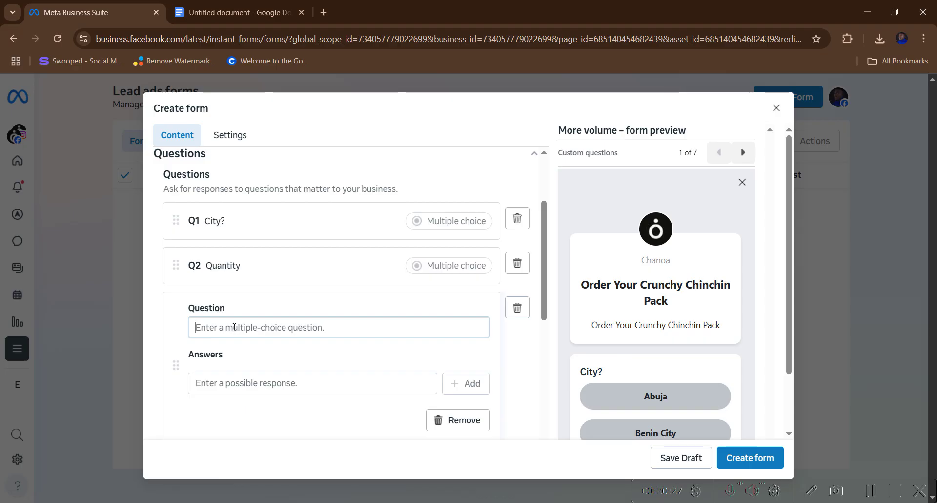
{"action": "right_click", "coordinate": [235, 328]}
{"action": "left_click", "coordinate": [254, 188]}
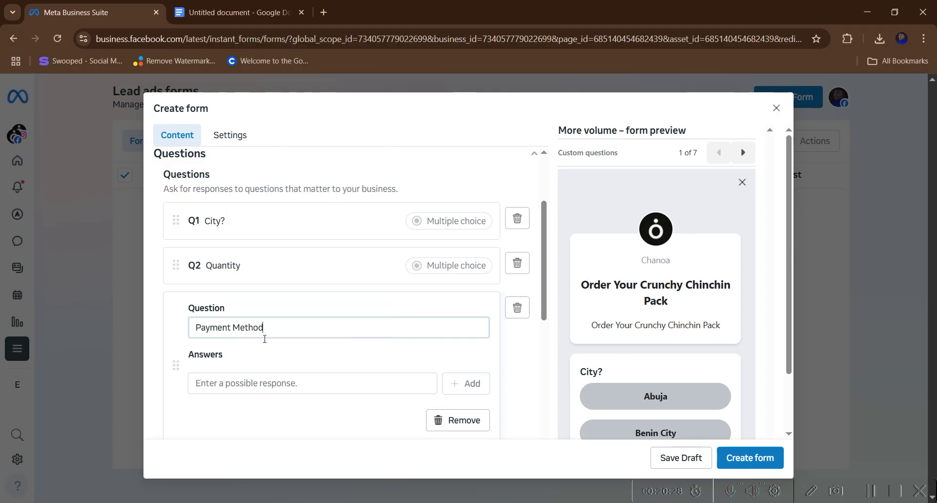
{"action": "left_click", "coordinate": [257, 382]}
- Add 'Bank Transfer' as the first Payment Method answer
{"action": "left_click", "coordinate": [239, 15]}
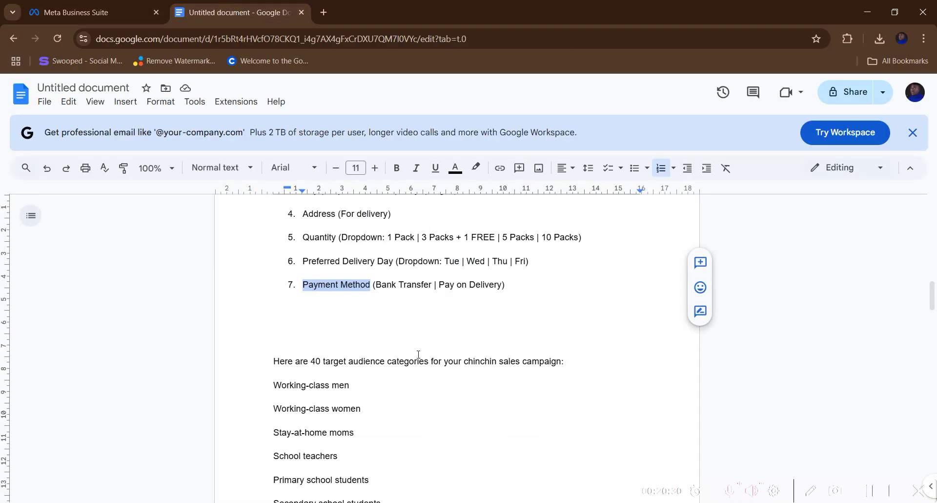
{"action": "left_click", "coordinate": [374, 286]}
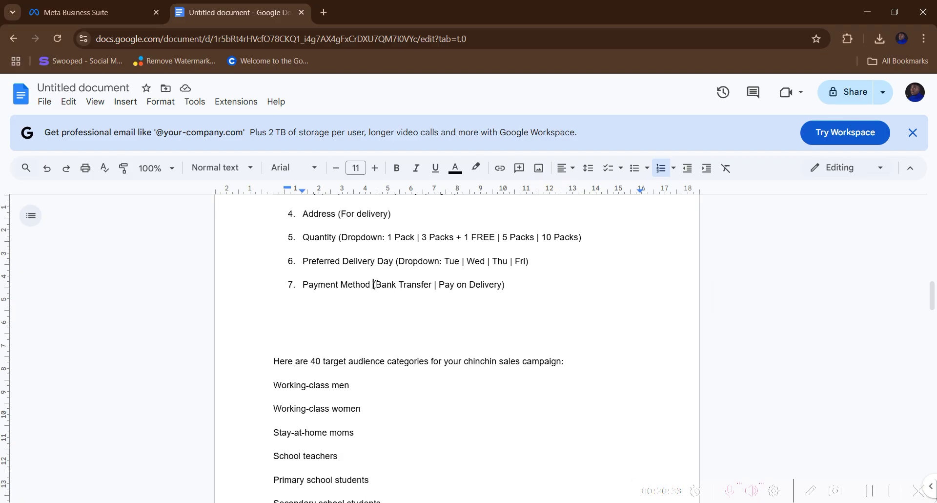
{"action": "left_click_drag", "start_coordinate": [376, 284], "coordinate": [429, 285]}
{"action": "right_click", "coordinate": [428, 285]}
{"action": "left_click", "coordinate": [469, 186]}
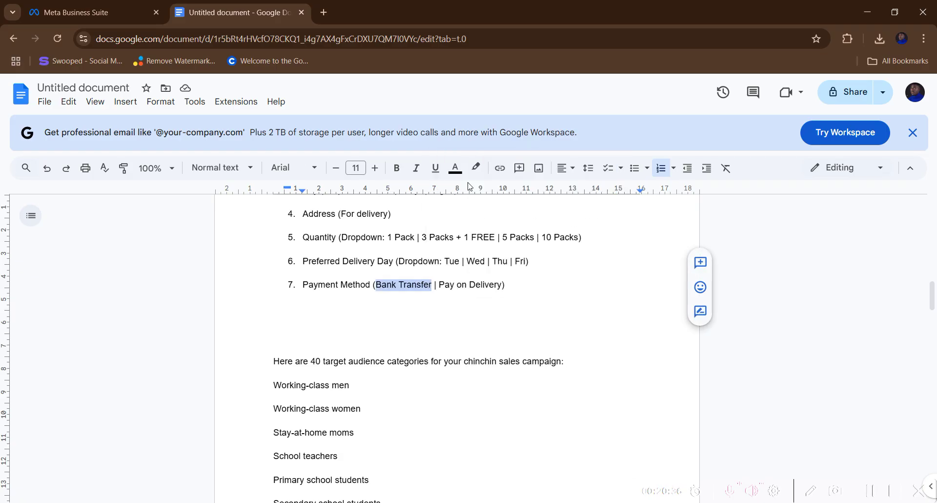
{"action": "left_click", "coordinate": [148, 15]}
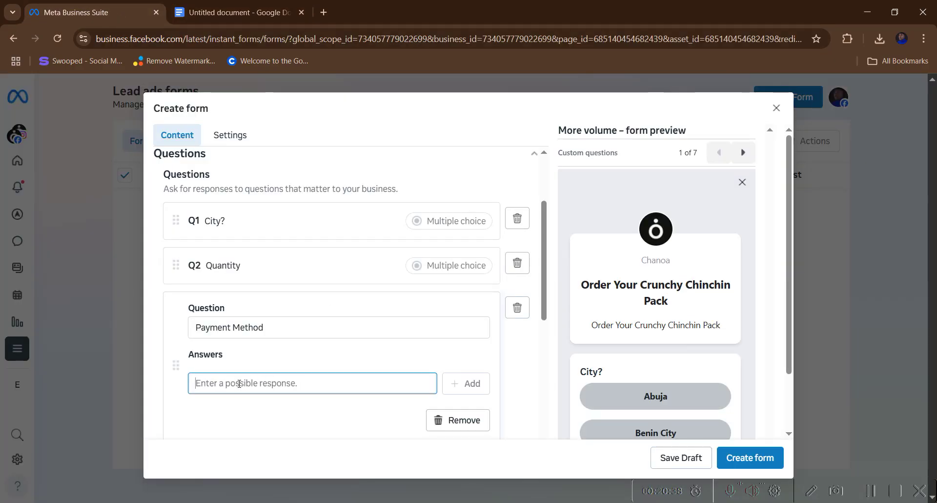
{"action": "right_click", "coordinate": [238, 384]}
{"action": "left_click", "coordinate": [273, 245]}
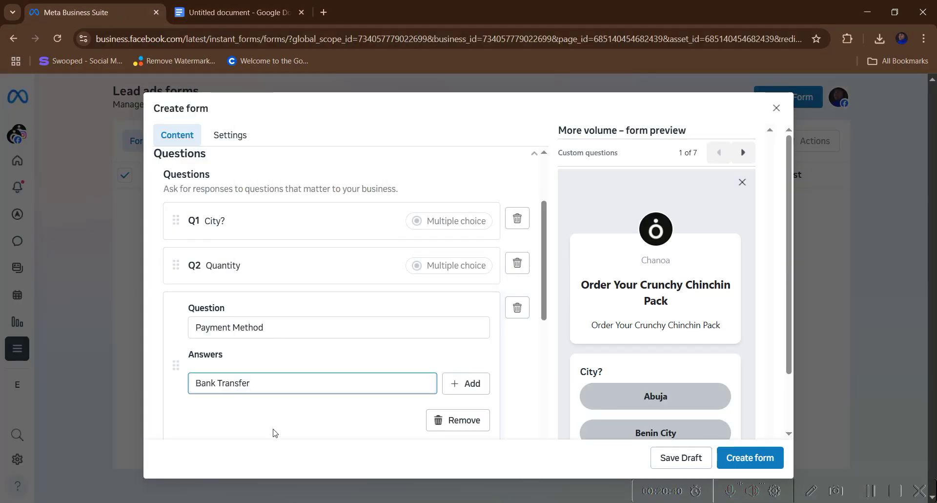
{"action": "left_click", "coordinate": [453, 383]}
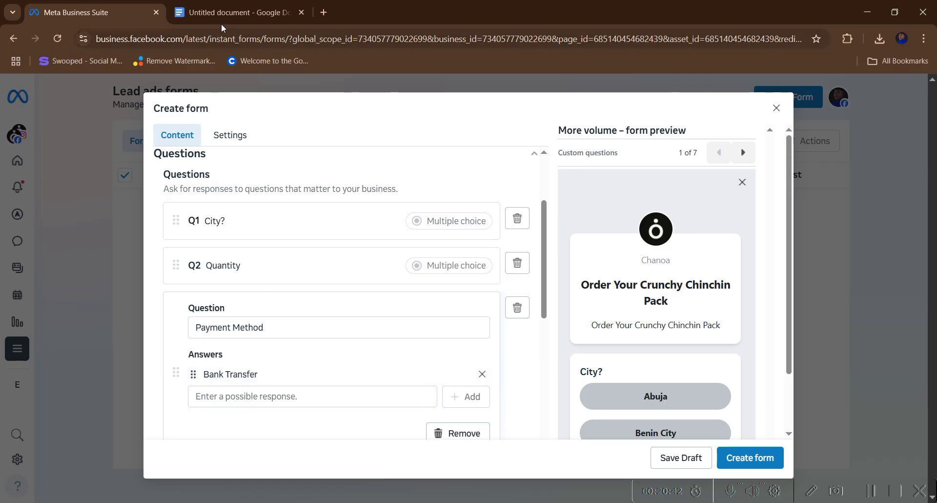
- Add 'Pay on Delivery' as the second Payment Method answer
{"action": "left_click", "coordinate": [229, 13]}
{"action": "scroll", "coordinate": [438, 220], "scroll_direction": "down", "scroll_amount": 1}
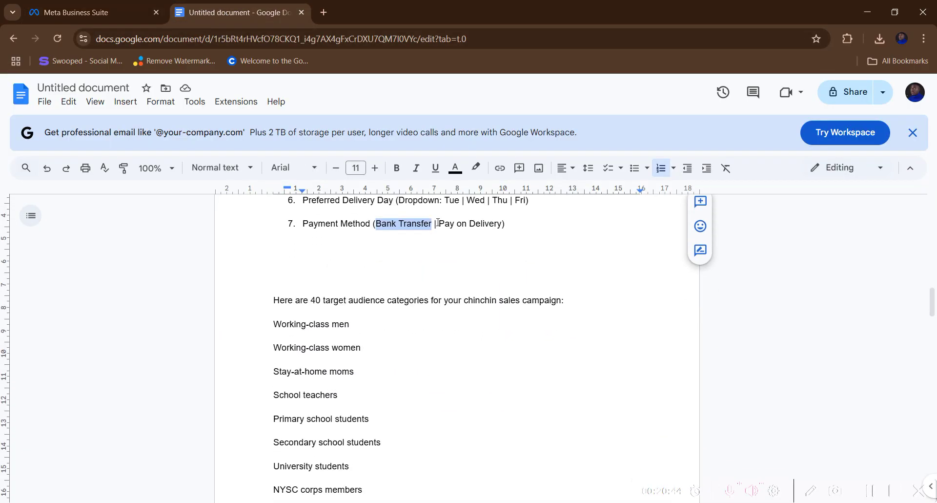
{"action": "left_click_drag", "start_coordinate": [438, 222], "coordinate": [503, 225]}
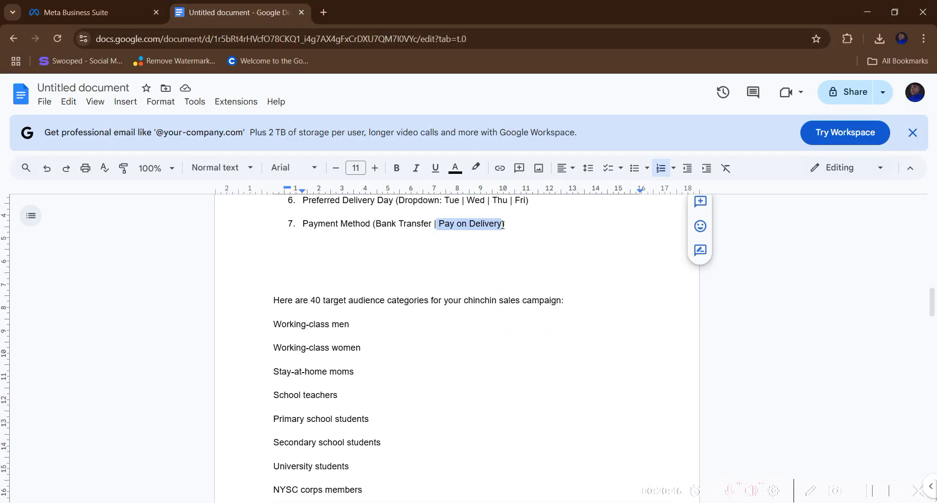
{"action": "right_click", "coordinate": [503, 224]}
{"action": "left_click", "coordinate": [510, 184]}
{"action": "left_click", "coordinate": [91, 16]}
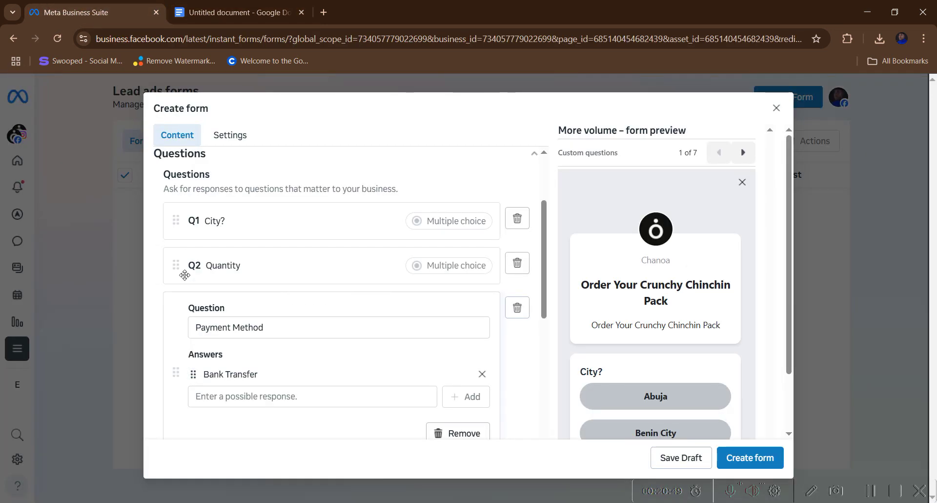
{"action": "left_click", "coordinate": [235, 397]}
{"action": "right_click", "coordinate": [235, 397]}
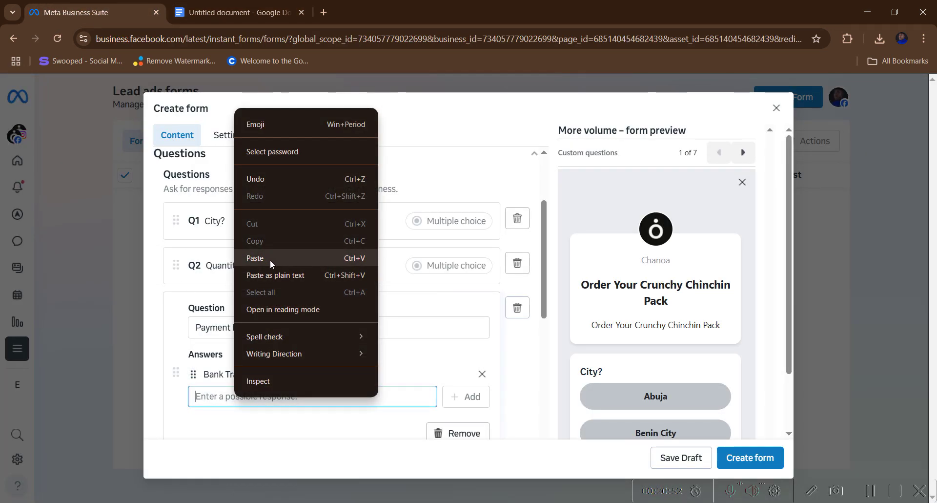
{"action": "left_click", "coordinate": [272, 259]}
{"action": "left_click", "coordinate": [473, 397]}
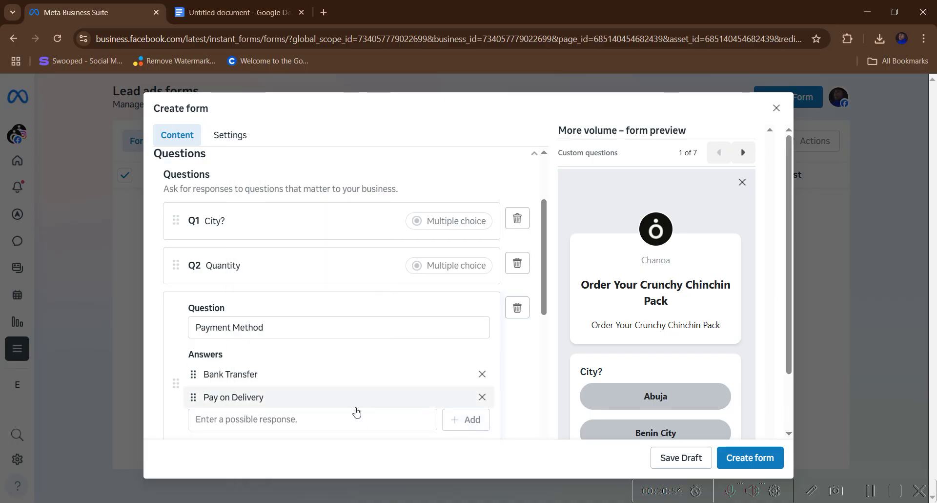
{"action": "scroll", "coordinate": [289, 381], "scroll_direction": "down", "scroll_amount": 3}
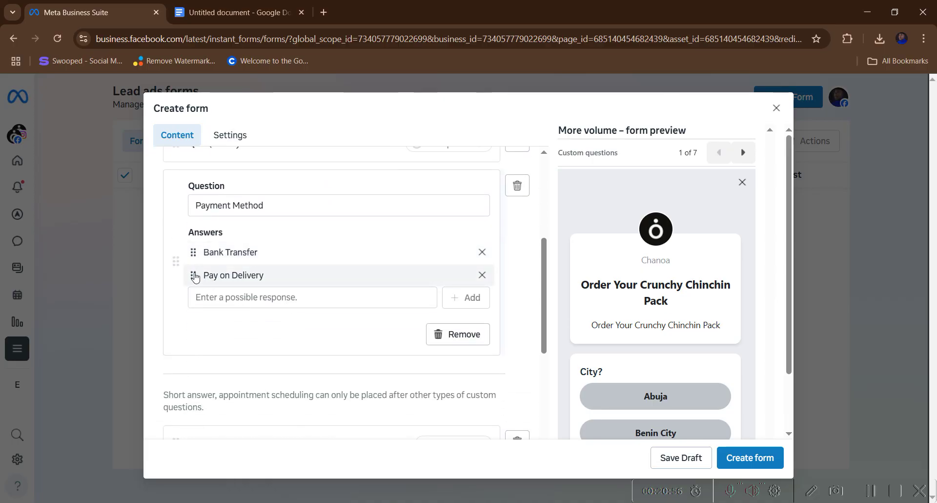
{"action": "scroll", "coordinate": [317, 322], "scroll_direction": "down", "scroll_amount": 4}
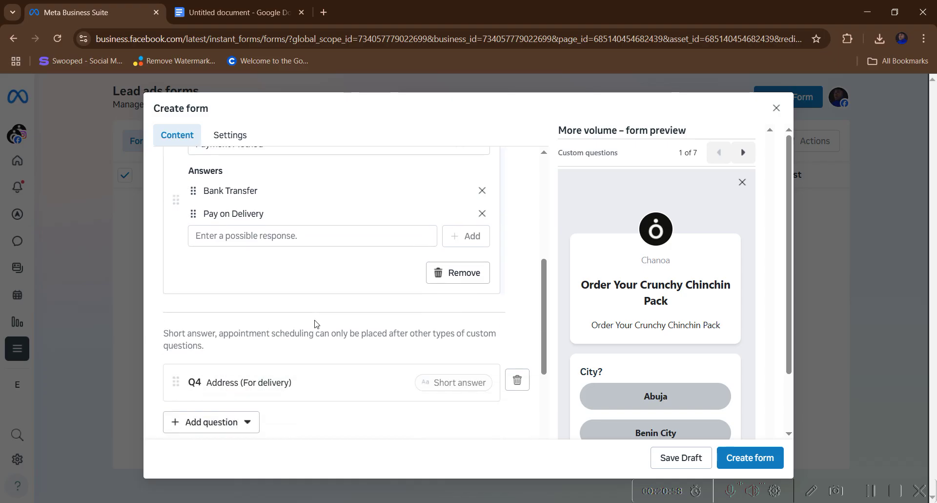
{"action": "scroll", "coordinate": [312, 326], "scroll_direction": "down", "scroll_amount": 3}
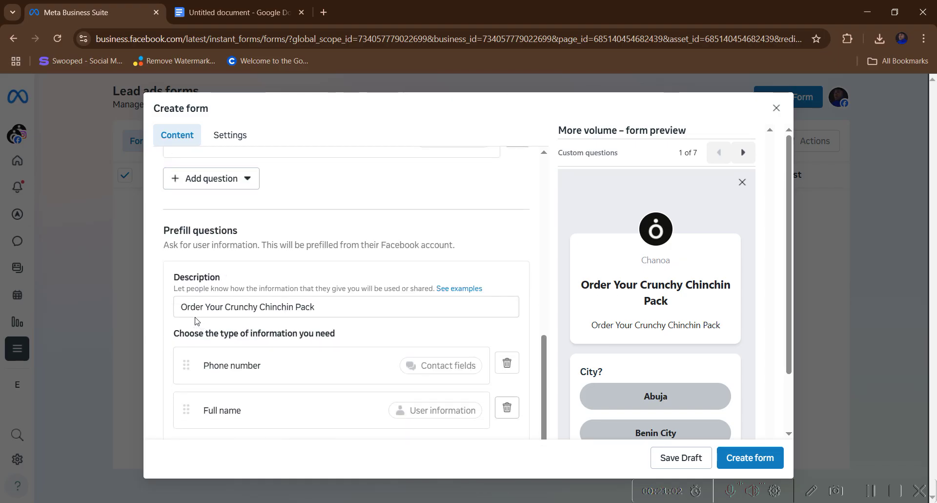
{"action": "scroll", "coordinate": [244, 342], "scroll_direction": "down", "scroll_amount": 5}
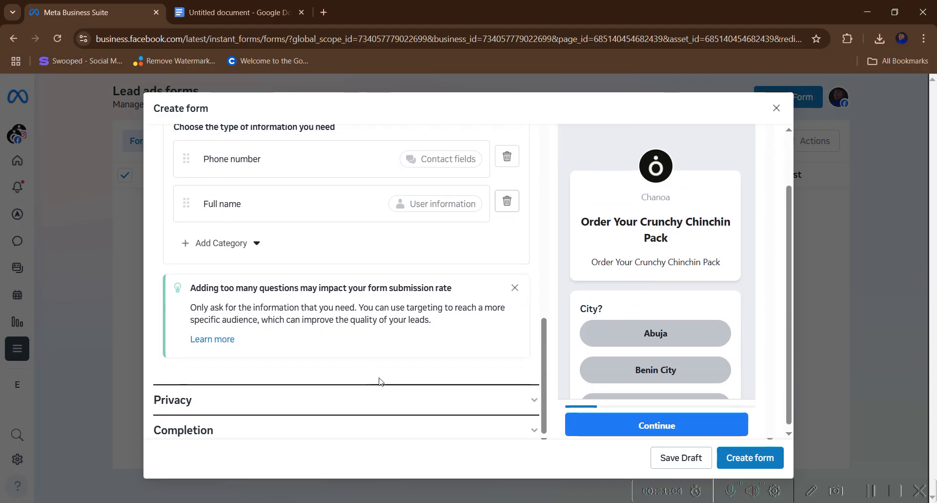
- Expand the lead form's Privacy policy section and place the cursor in its empty Link field
{"action": "left_click", "coordinate": [289, 397]}
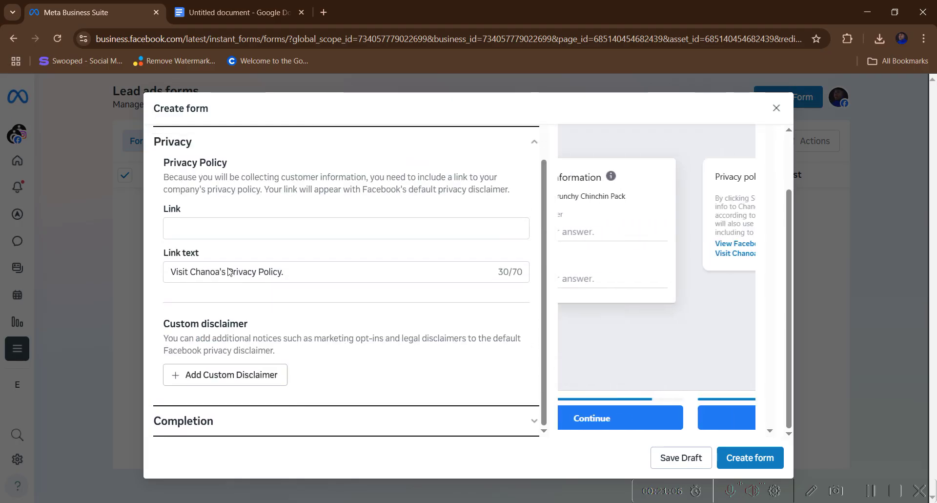
{"action": "left_click", "coordinate": [212, 237]}
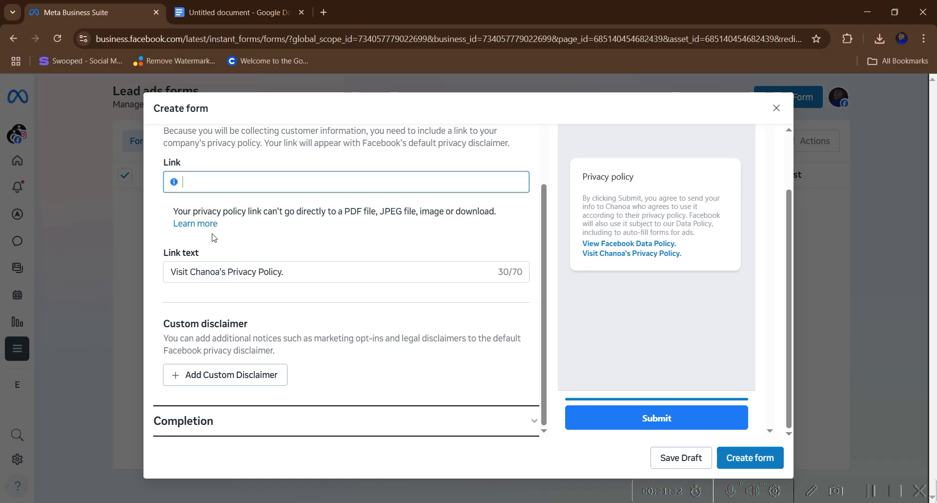
- In a new tab, search Google for a free privacy policy generator and open Termify's generator page
{"action": "left_click", "coordinate": [324, 13]}
{"action": "left_click", "coordinate": [293, 38]}
{"action": "type", "text": "p"}
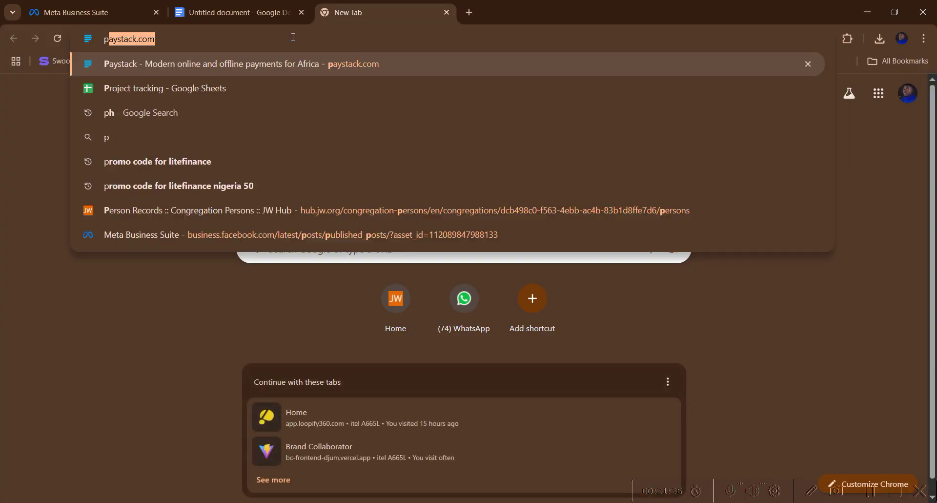
{"action": "type", "text": "riv"}
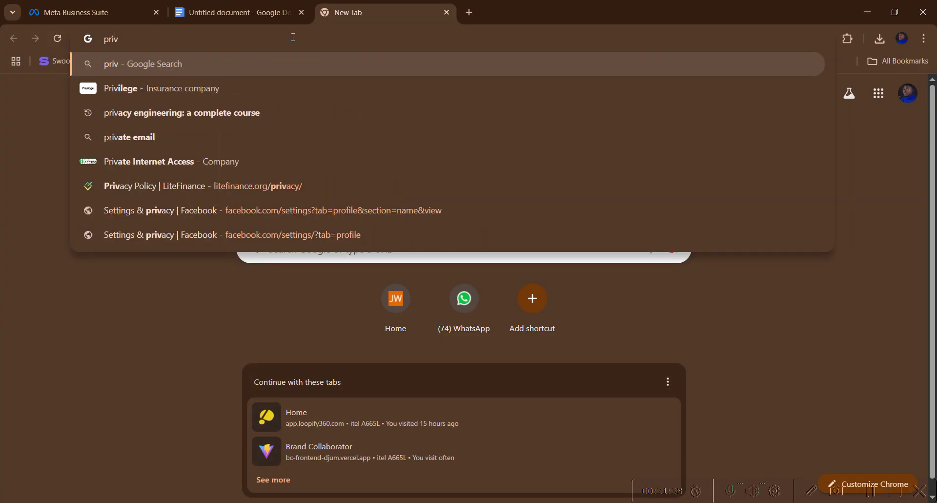
{"action": "key", "text": "BackSpace"}
{"action": "type", "text": "vacyp"}
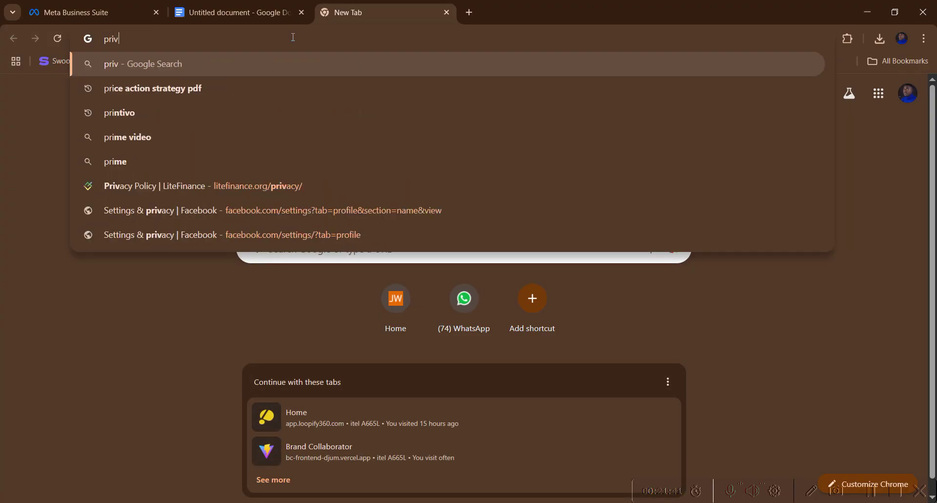
{"action": "type", "text": "ol"}
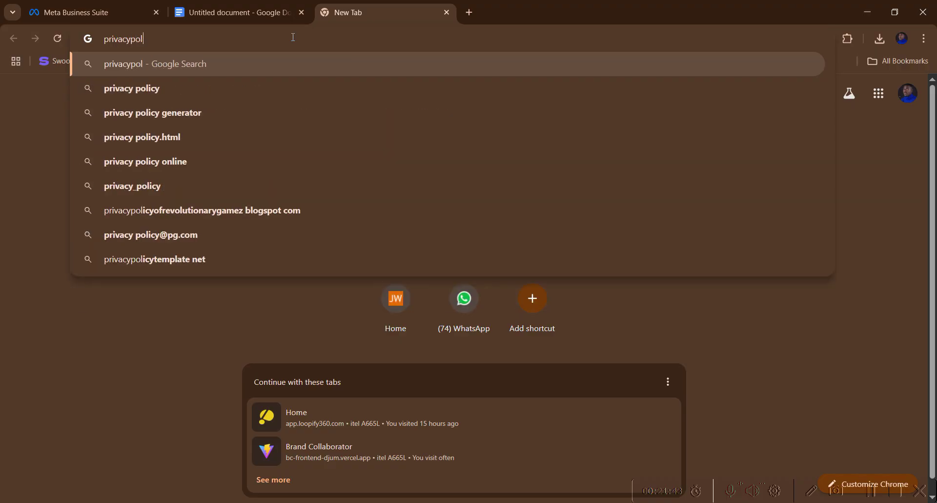
{"action": "type", "text": "icy generator free"}
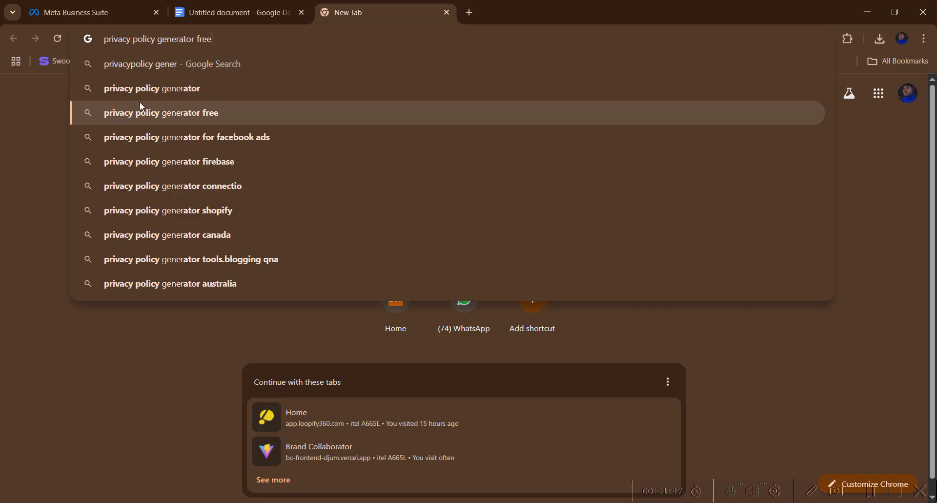
{"action": "left_click", "coordinate": [140, 103]}
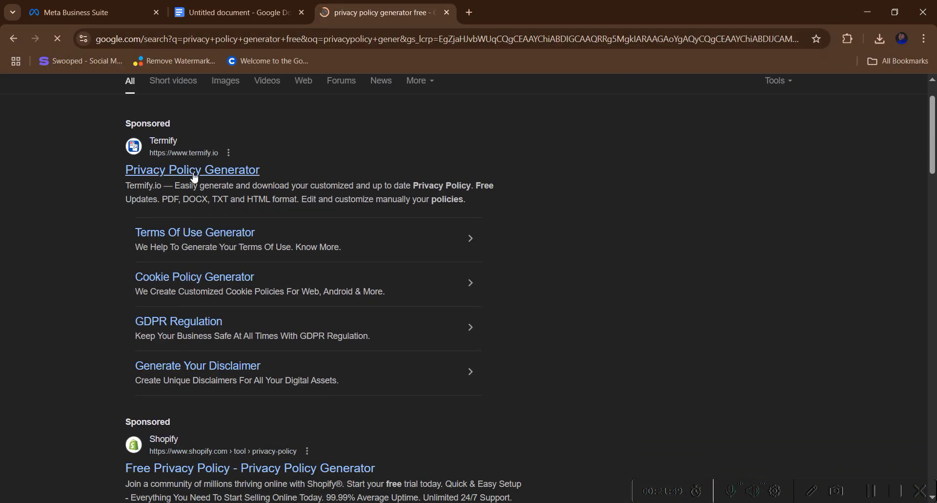
{"action": "left_click", "coordinate": [195, 171]}
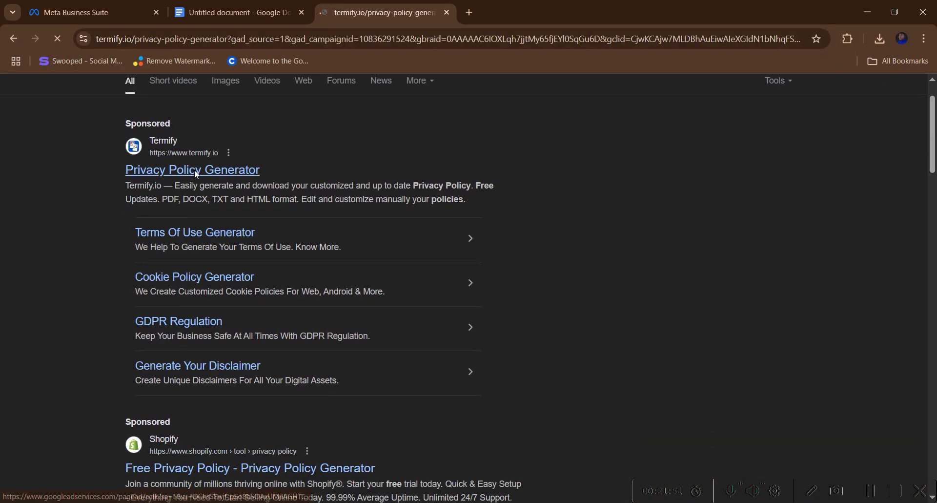
{"action": "scroll", "coordinate": [269, 263], "scroll_direction": "down", "scroll_amount": 2}
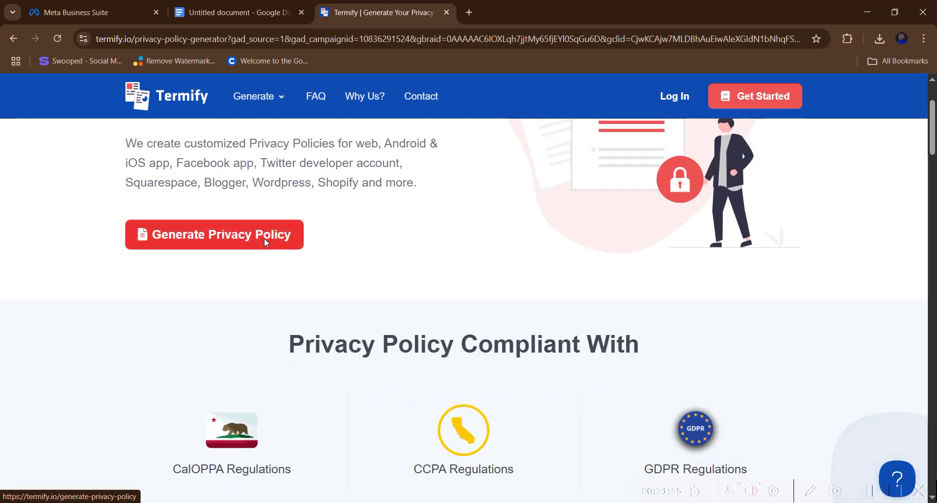
{"action": "left_click", "coordinate": [265, 242]}
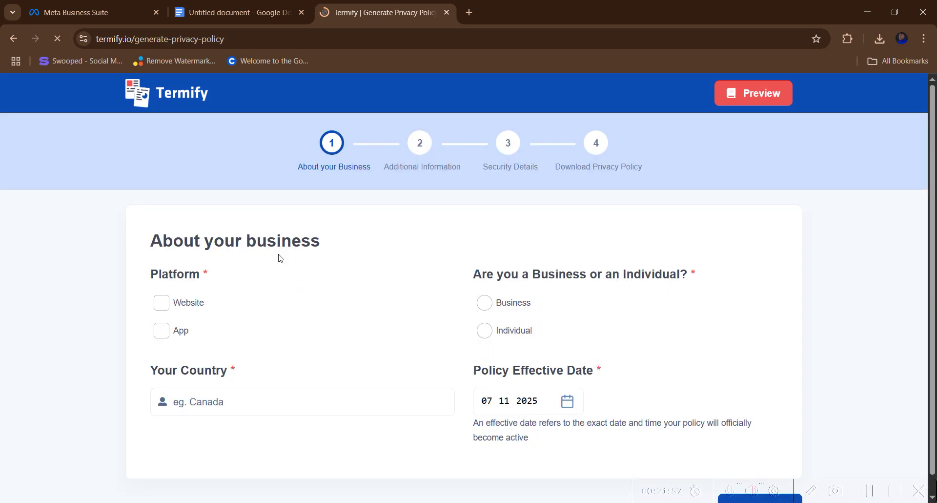
{"action": "left_click", "coordinate": [161, 285]}
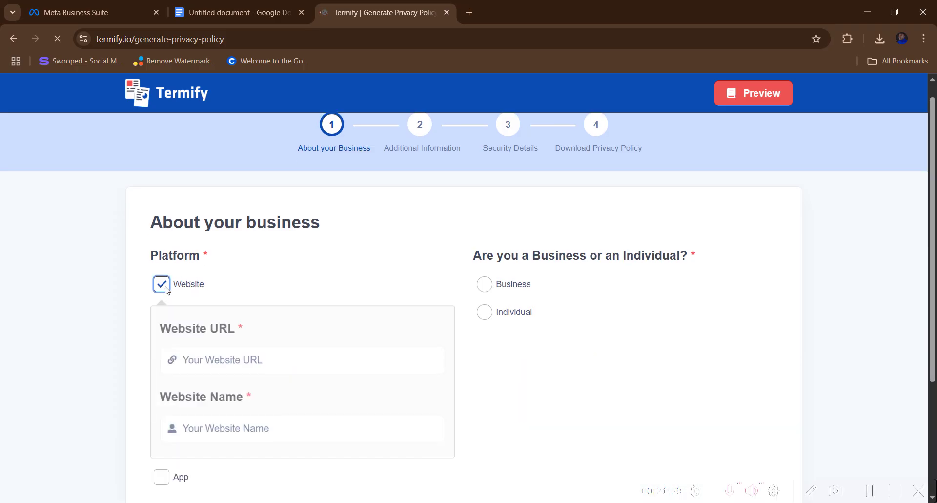
{"action": "scroll", "coordinate": [239, 290], "scroll_direction": "down", "scroll_amount": 1}
{"action": "left_click", "coordinate": [239, 291]}
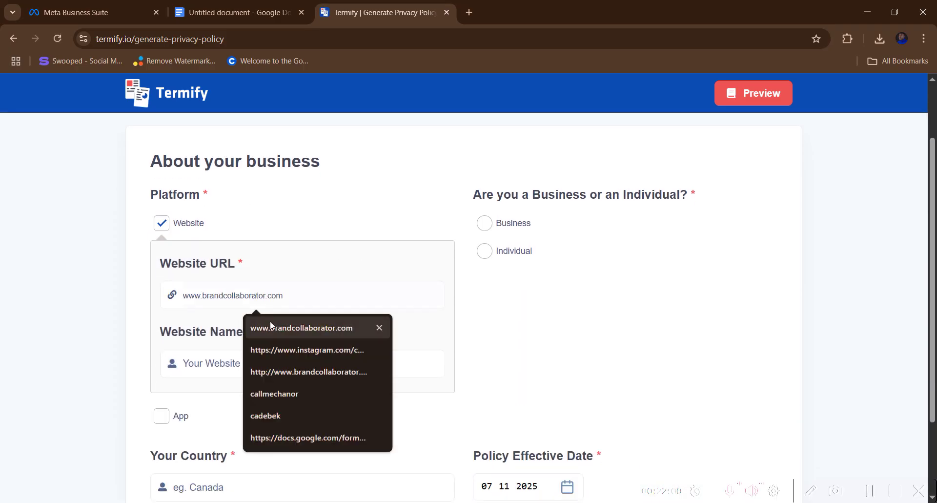
{"action": "left_click", "coordinate": [198, 373]}
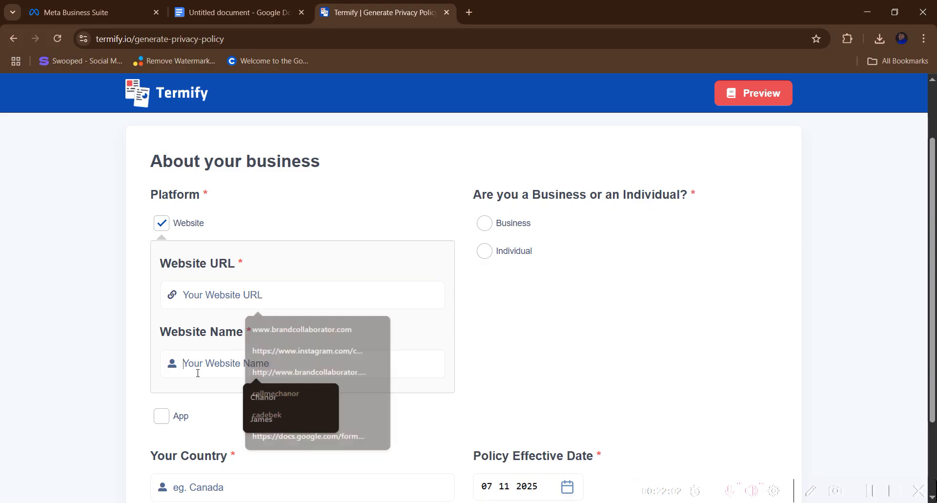
{"action": "left_click", "coordinate": [223, 295]}
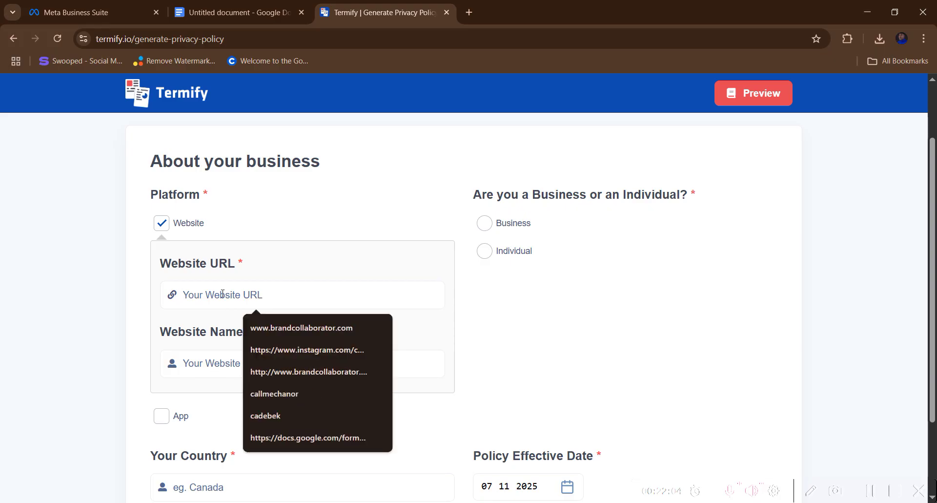
{"action": "type", "text": "www"}
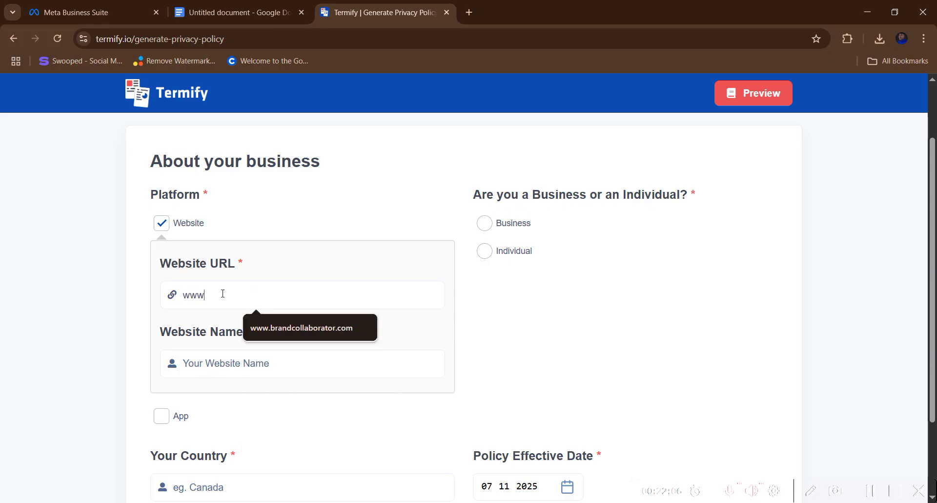
{"action": "type", "text": ".c"}
{"action": "type", "text": "james.uk"}
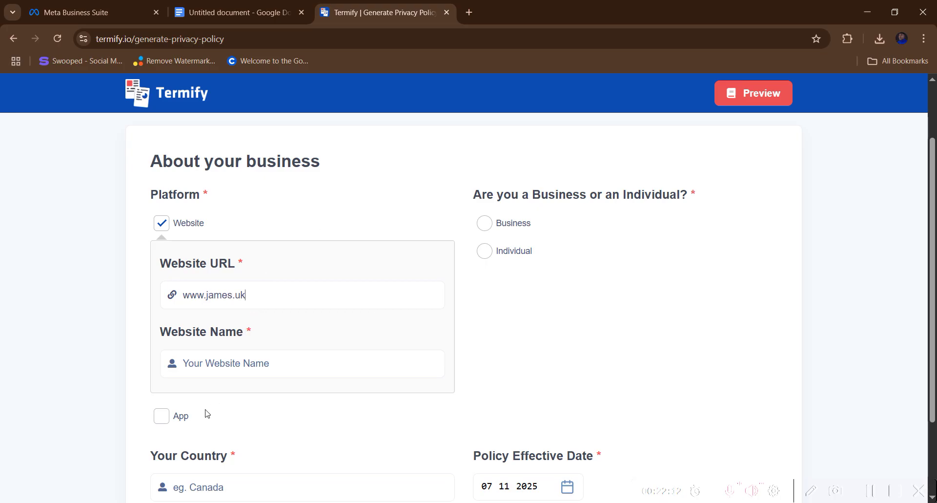
{"action": "left_click", "coordinate": [220, 361]}
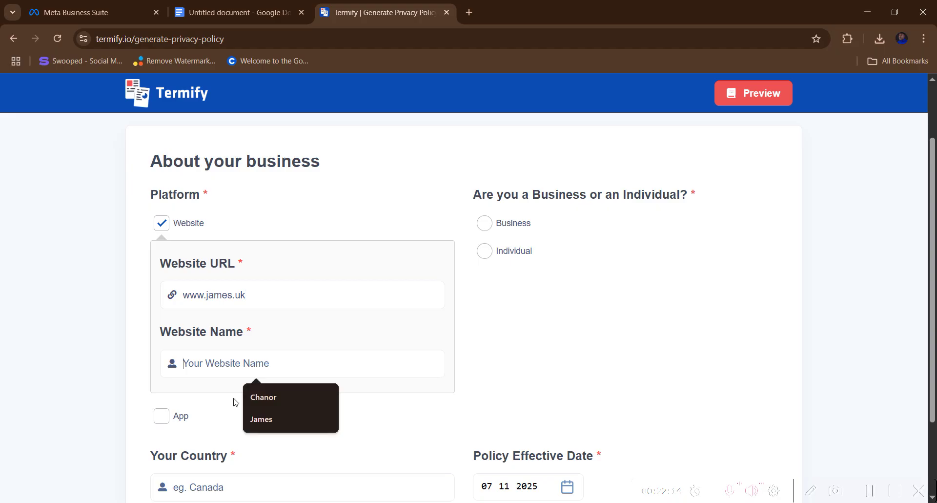
{"action": "left_click", "coordinate": [312, 419]}
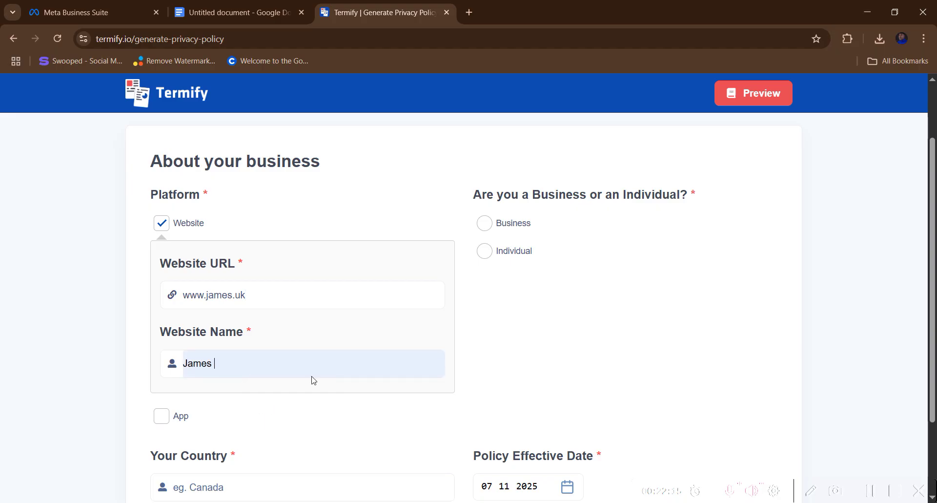
- Declare the owner as an Individual based in Nigeria and continue to Additional Information
{"action": "left_click", "coordinate": [493, 254]}
{"action": "scroll", "coordinate": [132, 410], "scroll_direction": "down", "scroll_amount": 2}
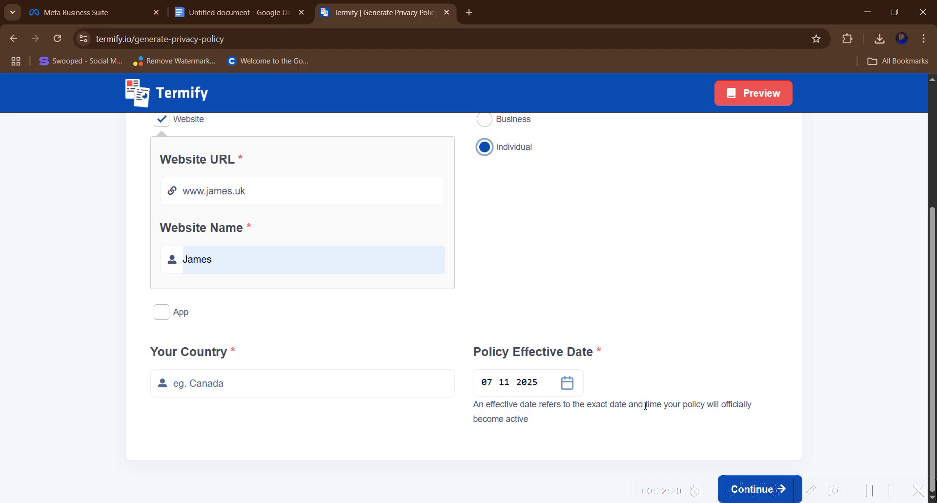
{"action": "left_click", "coordinate": [775, 488]}
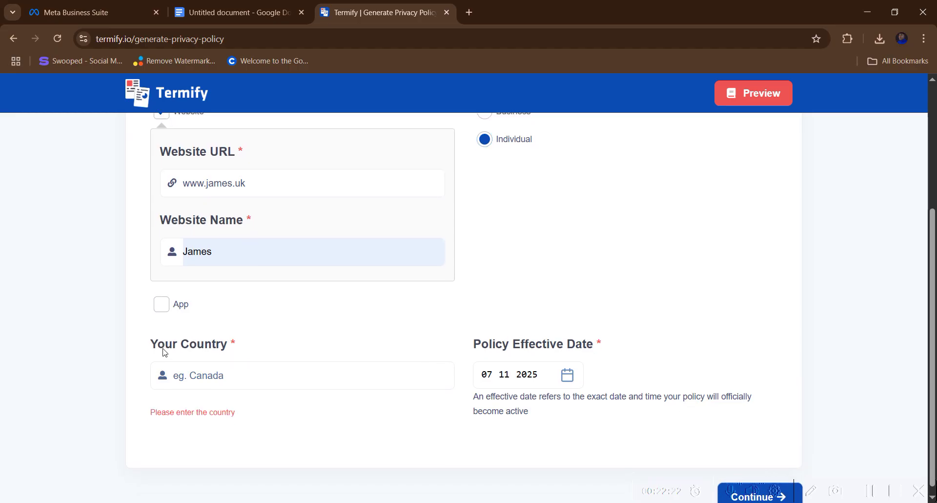
{"action": "left_click", "coordinate": [203, 369]}
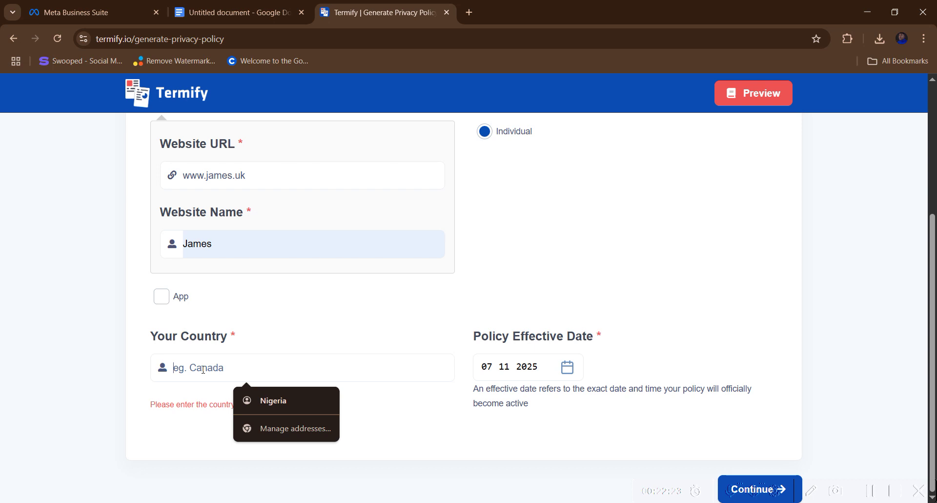
{"action": "left_click", "coordinate": [258, 400]}
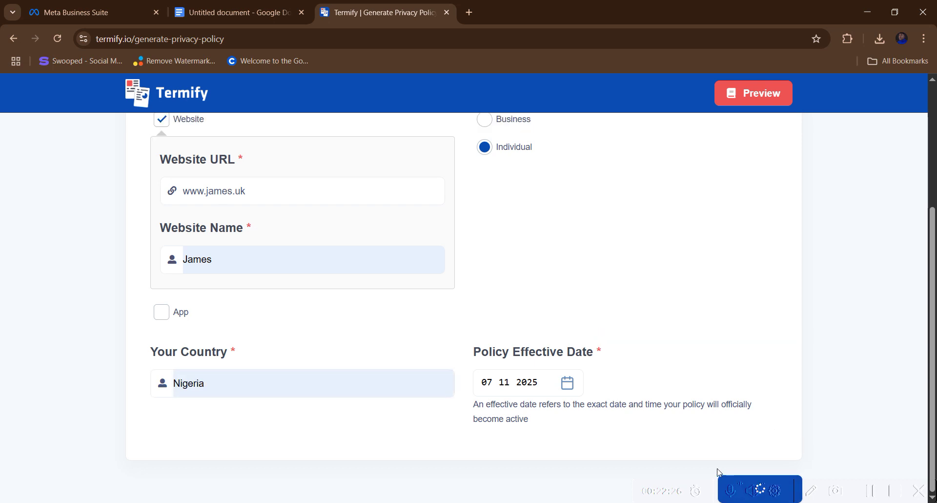
{"action": "left_click", "coordinate": [766, 477]}
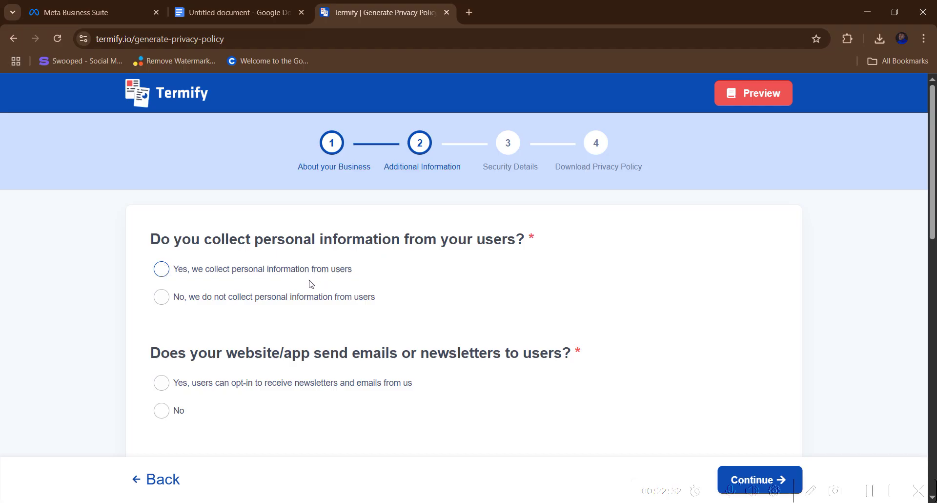
- State that names, phone numbers and billing addresses are collected, and that no newsletters are sent
{"action": "left_click", "coordinate": [162, 269]}
{"action": "scroll", "coordinate": [176, 323], "scroll_direction": "down", "scroll_amount": 1}
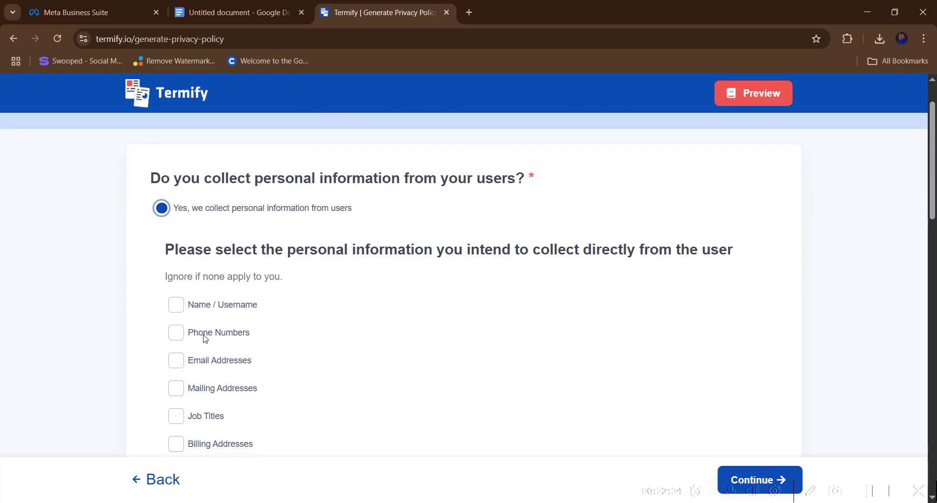
{"action": "left_click", "coordinate": [178, 305]}
{"action": "left_click", "coordinate": [176, 333]}
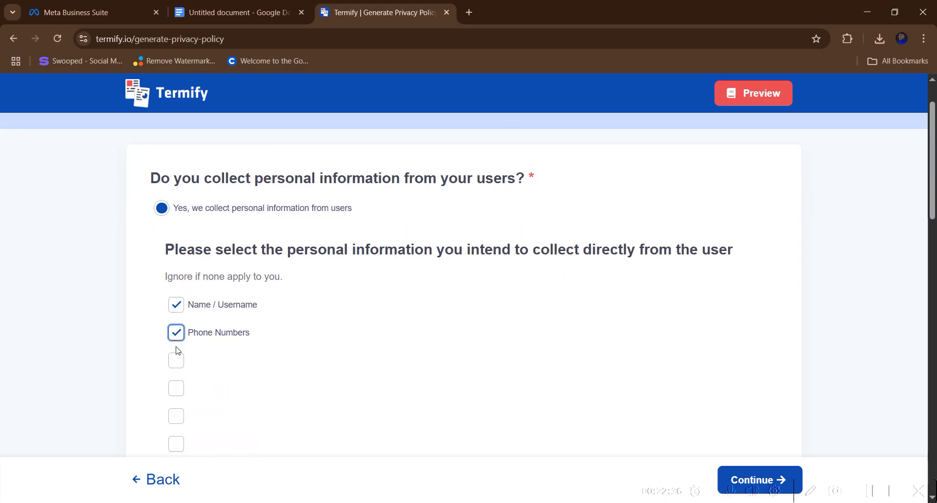
{"action": "left_click", "coordinate": [176, 360]}
{"action": "left_click", "coordinate": [176, 361]}
{"action": "scroll", "coordinate": [177, 363], "scroll_direction": "down", "scroll_amount": 2}
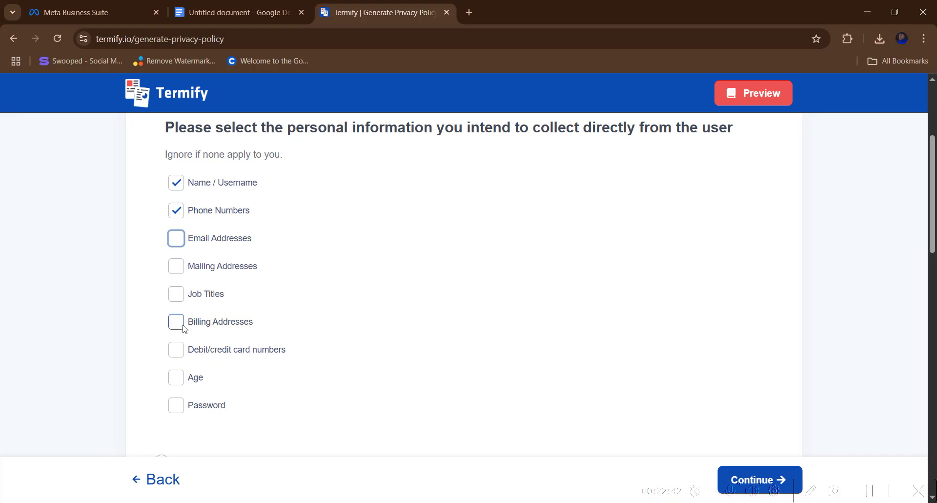
{"action": "left_click", "coordinate": [184, 326]}
{"action": "scroll", "coordinate": [194, 386], "scroll_direction": "down", "scroll_amount": 4}
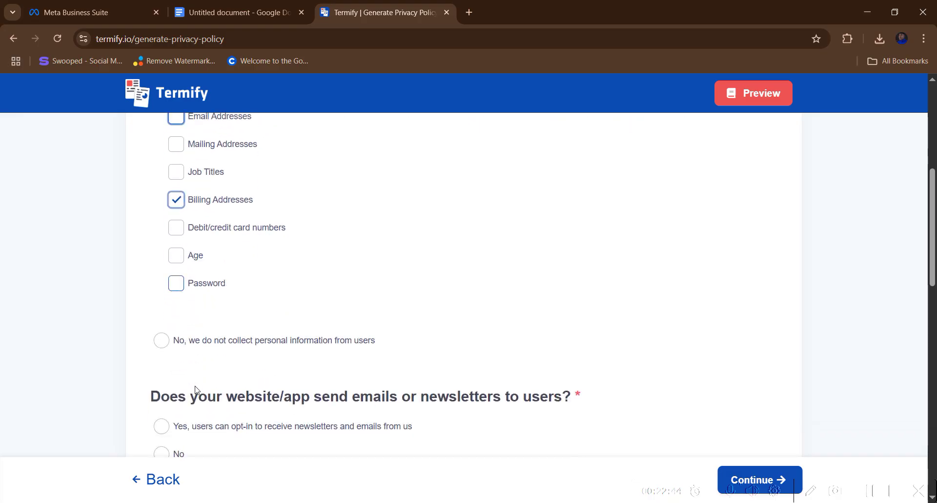
{"action": "scroll", "coordinate": [197, 389], "scroll_direction": "down", "scroll_amount": 2}
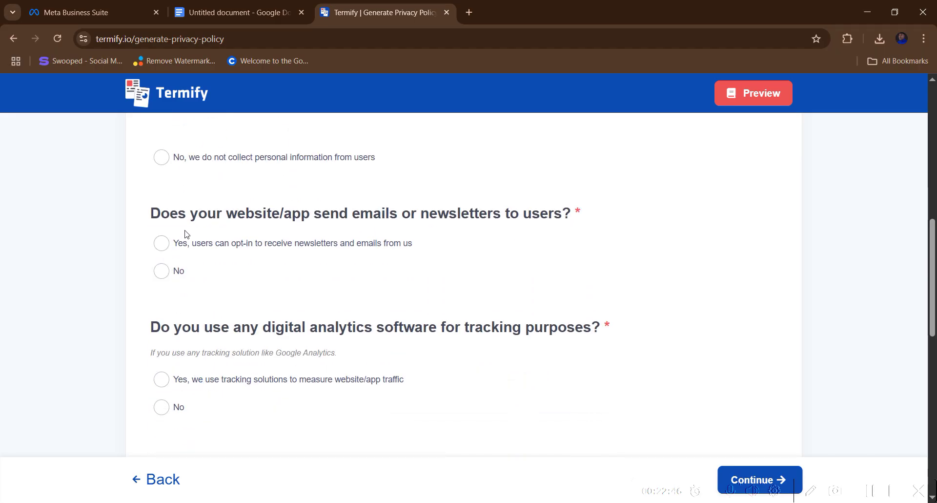
{"action": "left_click", "coordinate": [161, 271]}
{"action": "scroll", "coordinate": [168, 371], "scroll_direction": "down", "scroll_amount": 1}
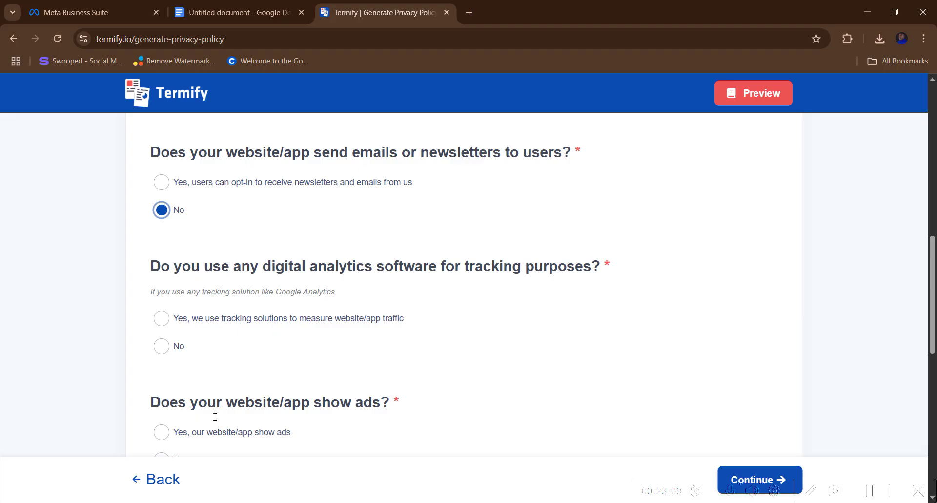
- Answer No to analytics, ads, Facebook pixel and retargeting, tick cookies/web beacons, and continue
{"action": "left_click", "coordinate": [160, 347]}
{"action": "left_click", "coordinate": [161, 318]}
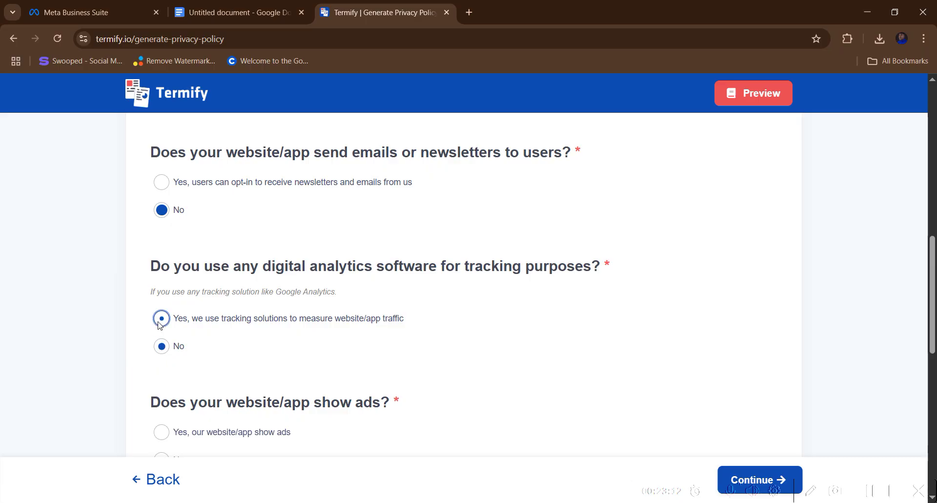
{"action": "left_click", "coordinate": [161, 346]}
{"action": "scroll", "coordinate": [169, 359], "scroll_direction": "down", "scroll_amount": 1}
{"action": "scroll", "coordinate": [168, 359], "scroll_direction": "down", "scroll_amount": 2}
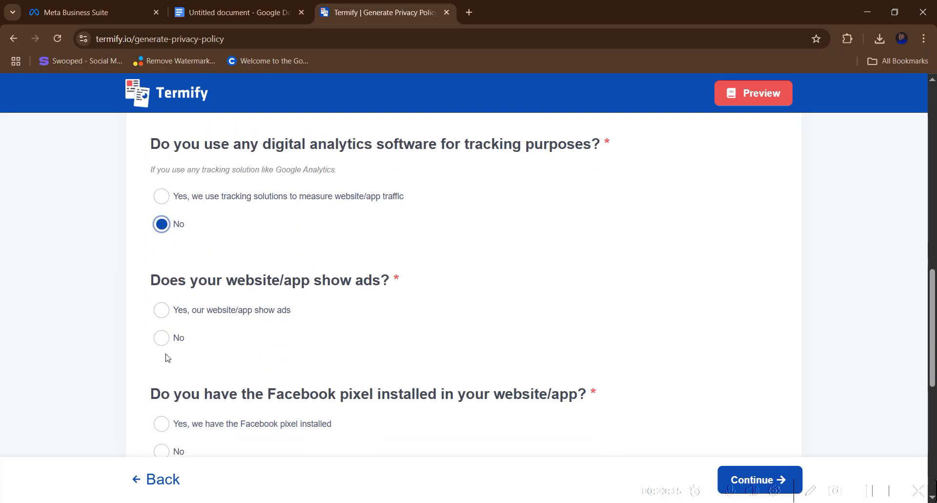
{"action": "left_click", "coordinate": [161, 337]}
{"action": "scroll", "coordinate": [167, 350], "scroll_direction": "down", "scroll_amount": 3}
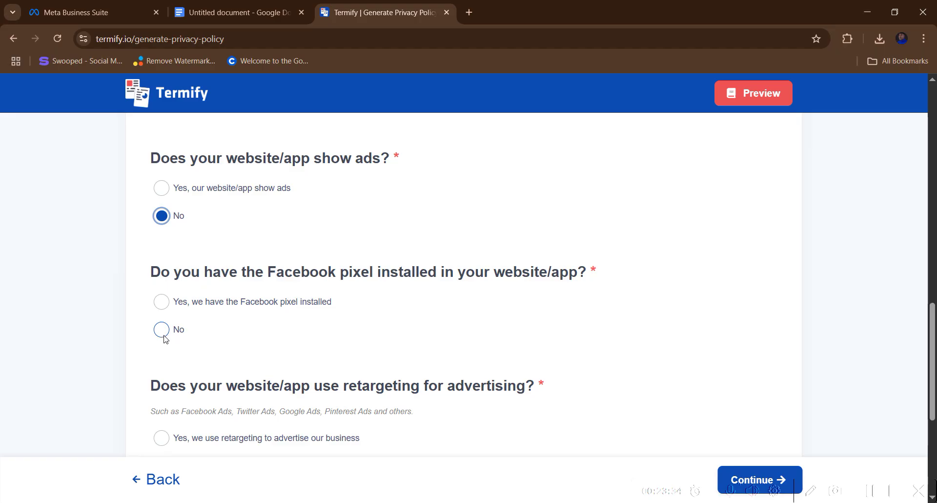
{"action": "left_click", "coordinate": [161, 329]}
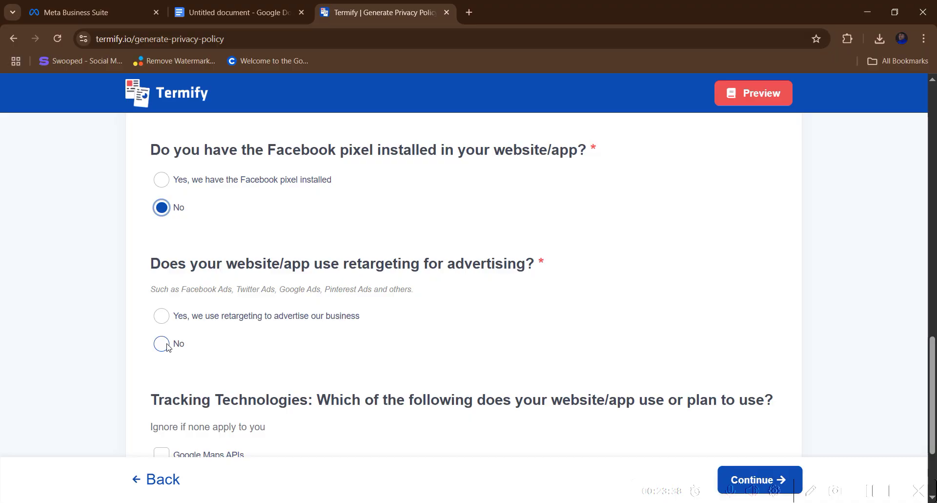
{"action": "left_click", "coordinate": [168, 346]}
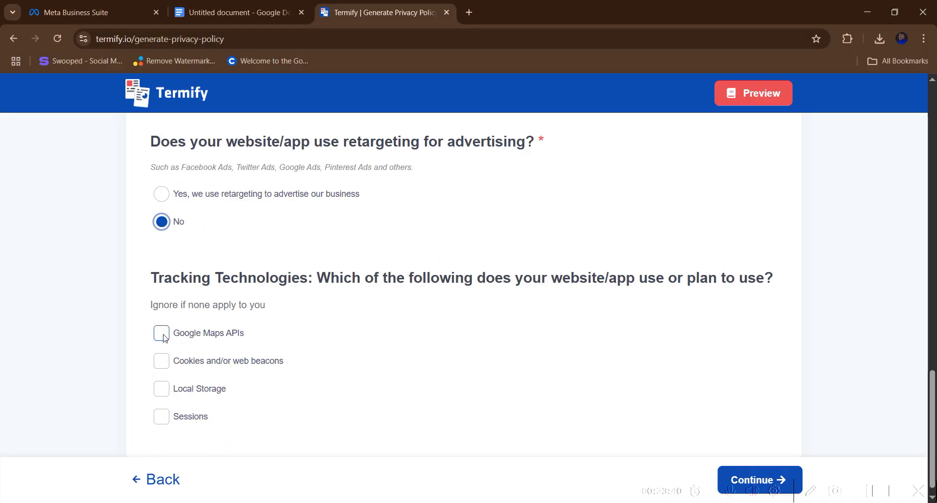
{"action": "left_click", "coordinate": [162, 361]}
{"action": "scroll", "coordinate": [555, 406], "scroll_direction": "down", "scroll_amount": 1}
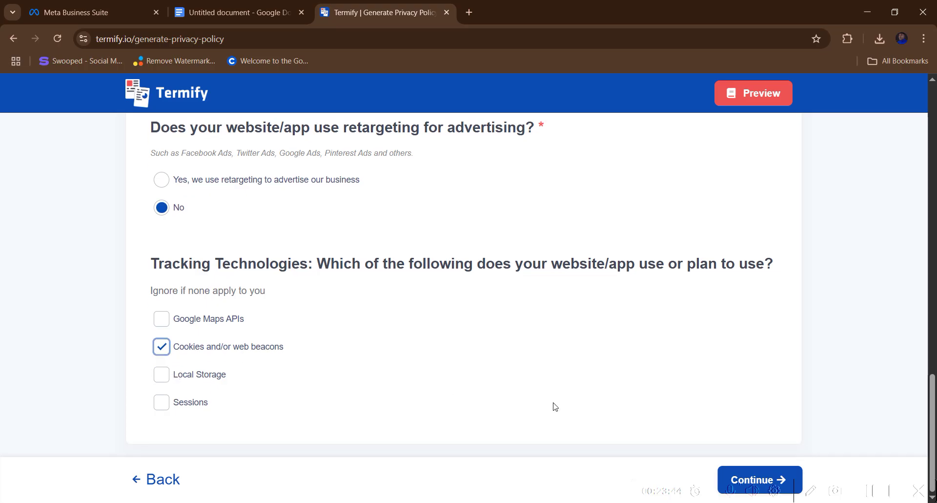
{"action": "left_click", "coordinate": [751, 476]}
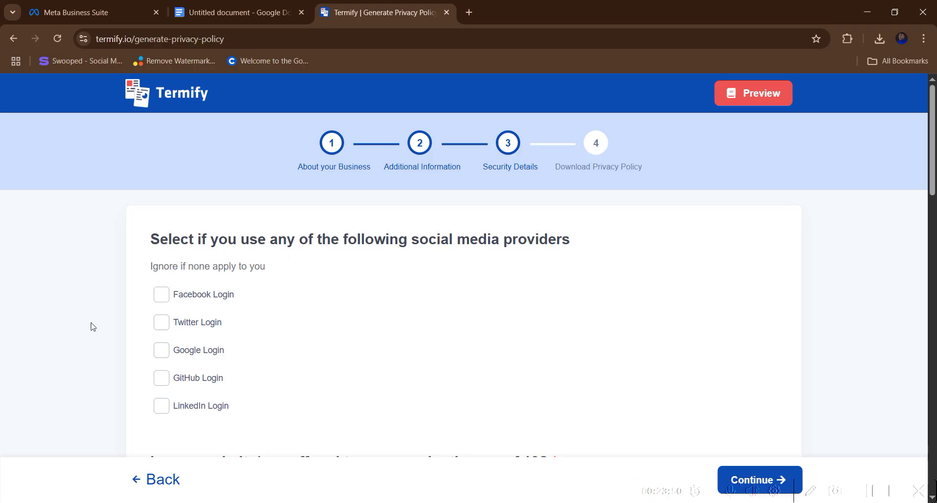
- Answer No to under-13 users and offer phone contact using the saved phone number
{"action": "scroll", "coordinate": [168, 314], "scroll_direction": "down", "scroll_amount": 4}
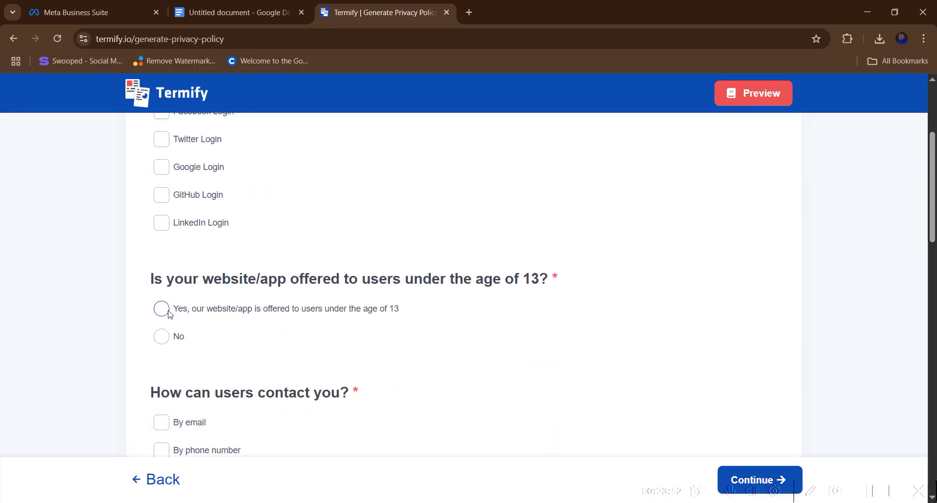
{"action": "left_click", "coordinate": [167, 340]}
{"action": "scroll", "coordinate": [167, 344], "scroll_direction": "down", "scroll_amount": 3}
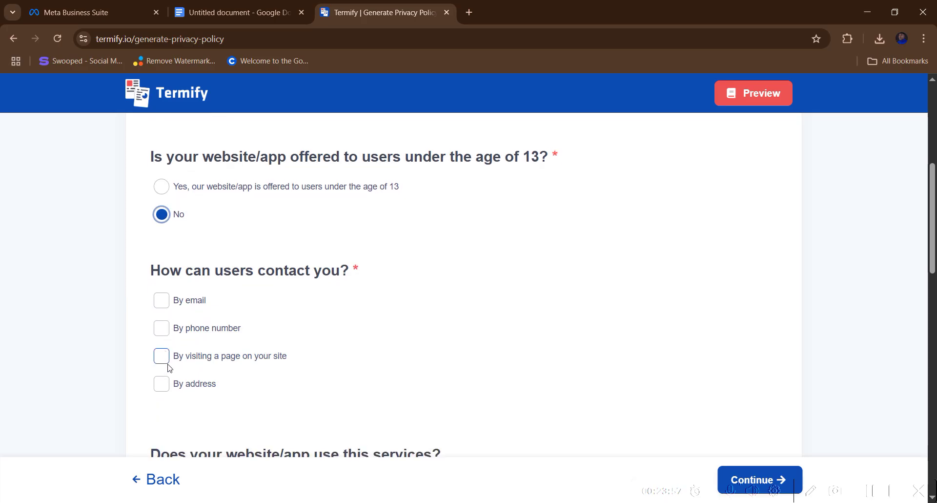
{"action": "scroll", "coordinate": [168, 383], "scroll_direction": "down", "scroll_amount": 3}
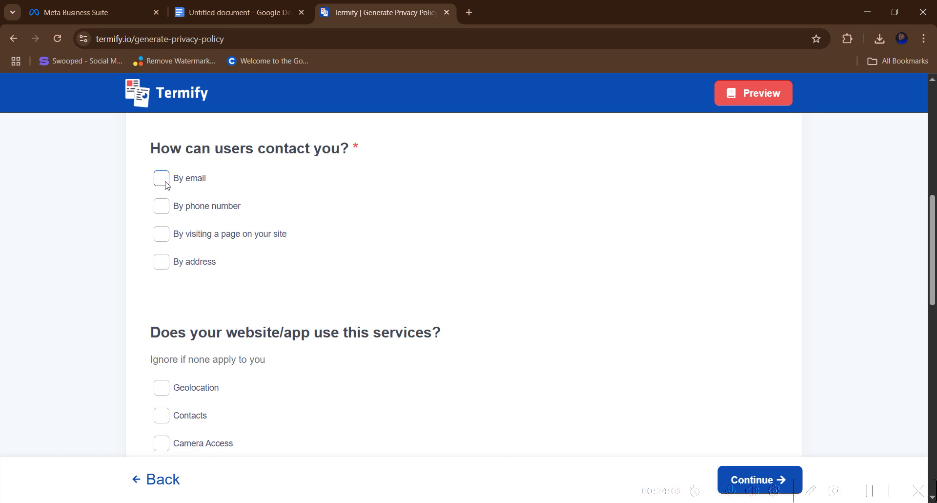
{"action": "left_click", "coordinate": [162, 206]}
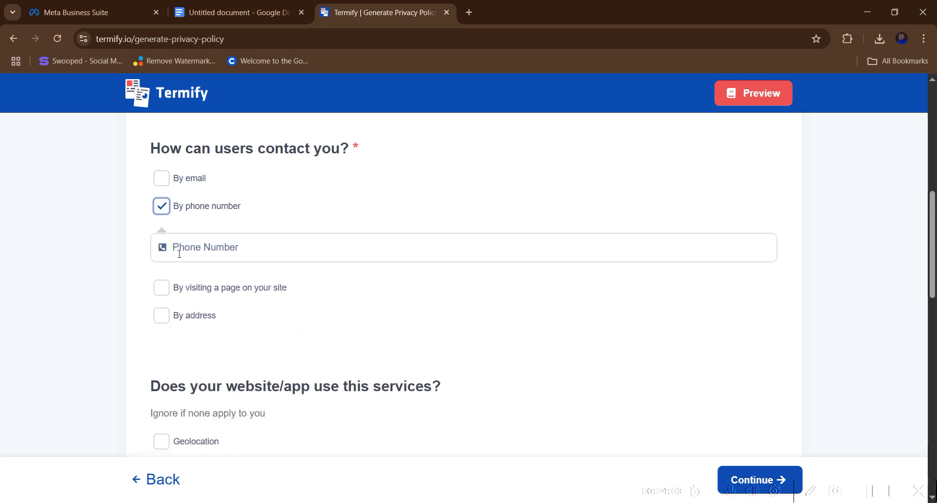
{"action": "left_click", "coordinate": [179, 253]}
{"action": "left_click", "coordinate": [281, 276]}
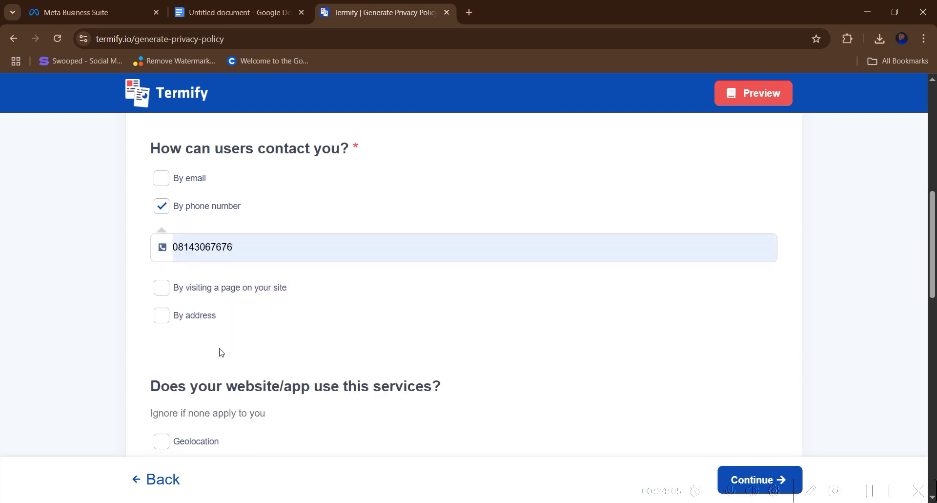
- Answer No to online payments, CalOPPA, GDPR and CCPA, then submit the security details
{"action": "scroll", "coordinate": [221, 352], "scroll_direction": "down", "scroll_amount": 3}
{"action": "scroll", "coordinate": [211, 359], "scroll_direction": "down", "scroll_amount": 1}
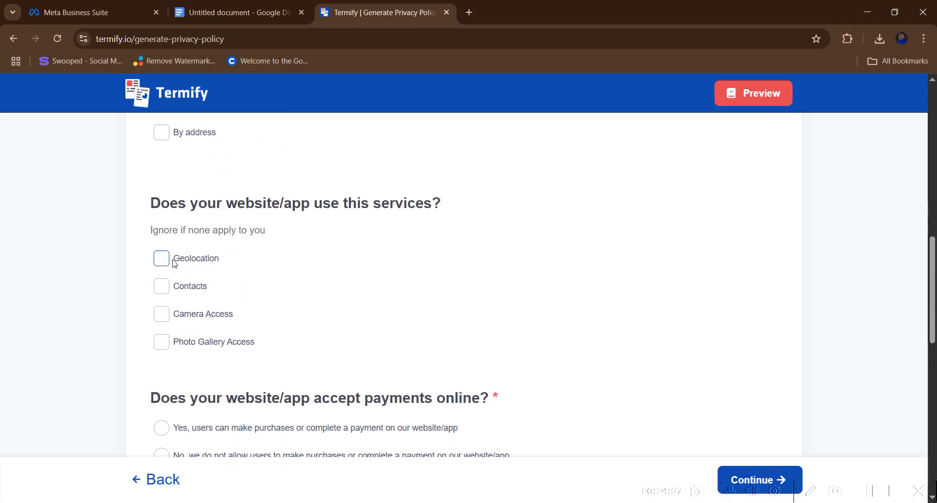
{"action": "scroll", "coordinate": [161, 342], "scroll_direction": "down", "scroll_amount": 2}
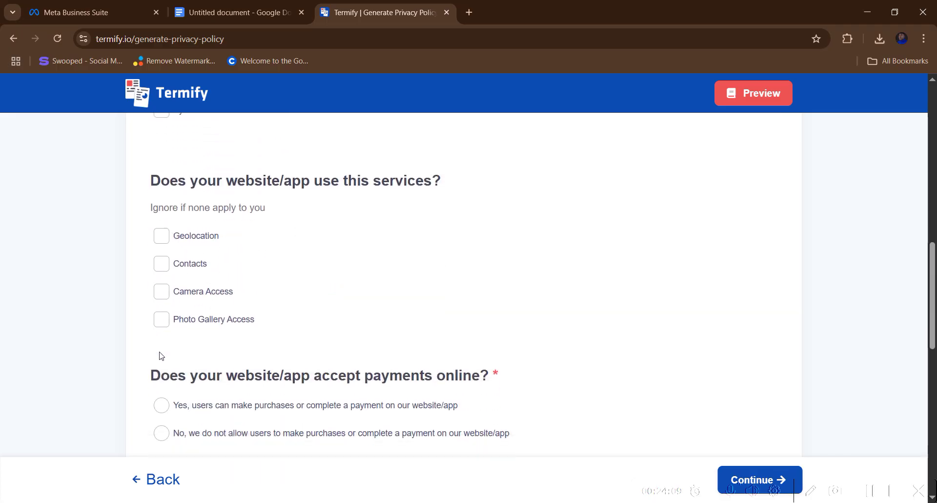
{"action": "left_click", "coordinate": [161, 333]}
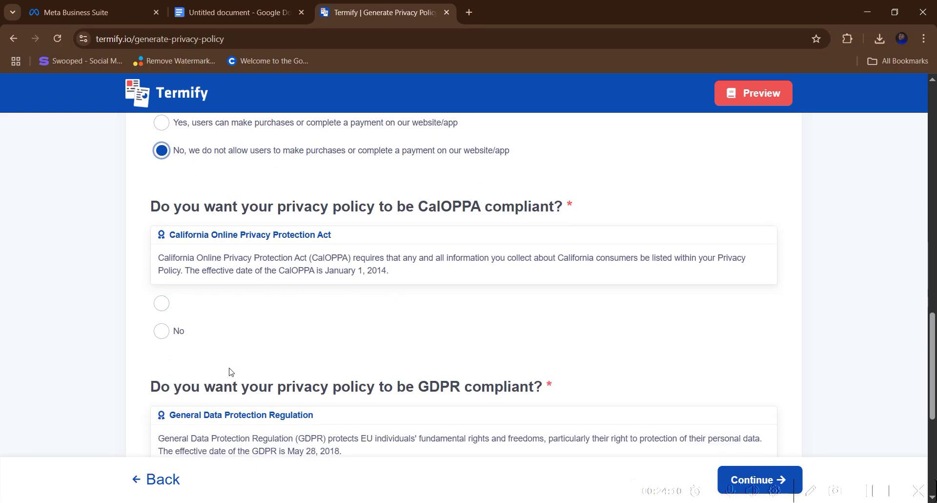
{"action": "left_click", "coordinate": [162, 269]}
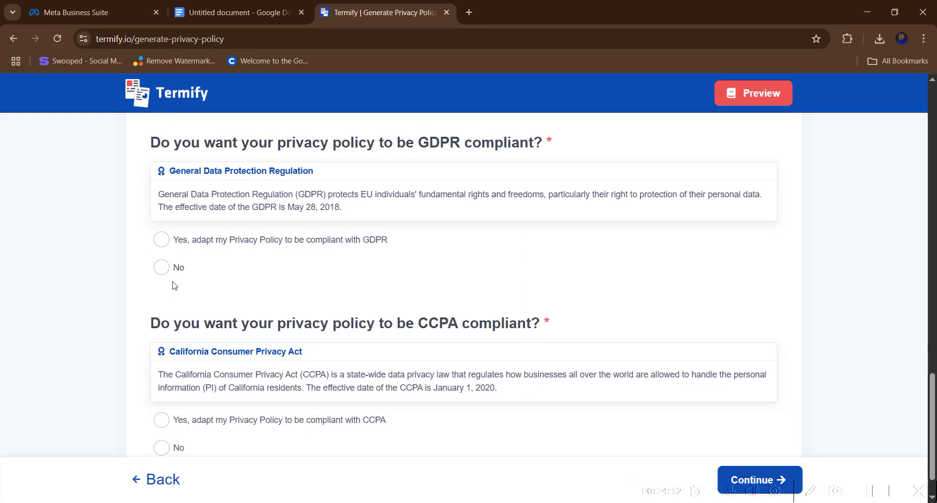
{"action": "left_click", "coordinate": [162, 268]}
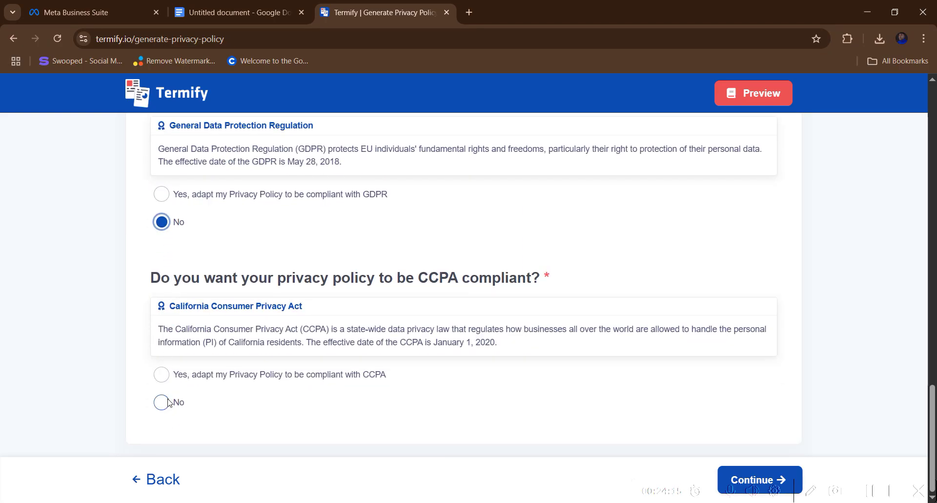
{"action": "left_click", "coordinate": [161, 401]}
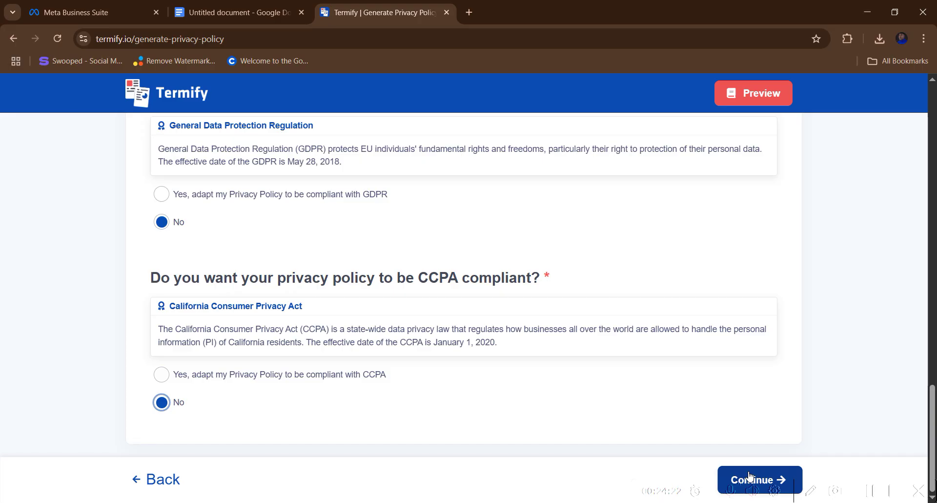
{"action": "left_click", "coordinate": [741, 480]}
- Submit the saved email address and review Termify's Choose Plan page, which requires a paid plan
{"action": "left_click", "coordinate": [407, 315]}
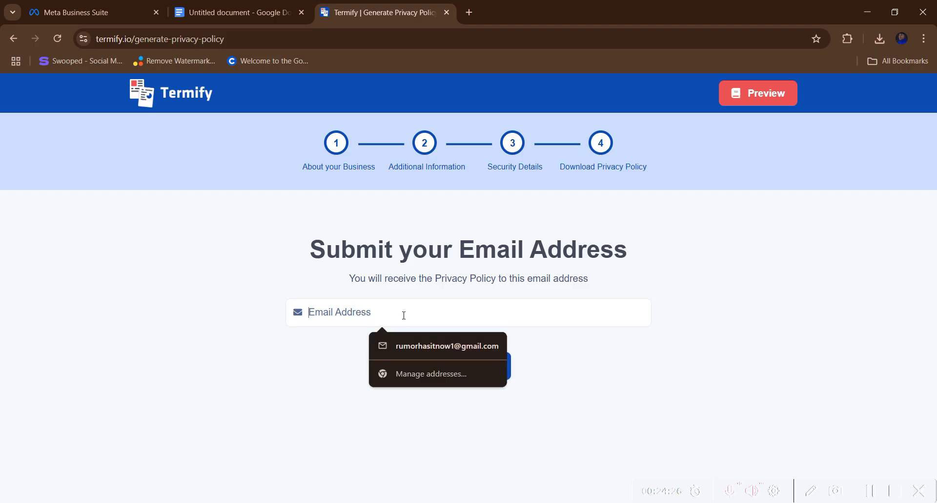
{"action": "left_click", "coordinate": [428, 347]}
{"action": "left_click", "coordinate": [457, 366]}
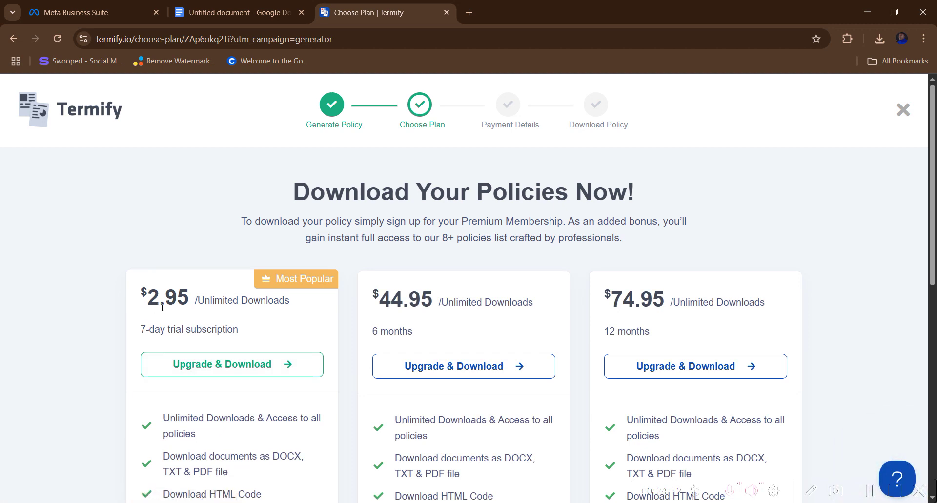
{"action": "scroll", "coordinate": [181, 323], "scroll_direction": "down", "scroll_amount": 5}
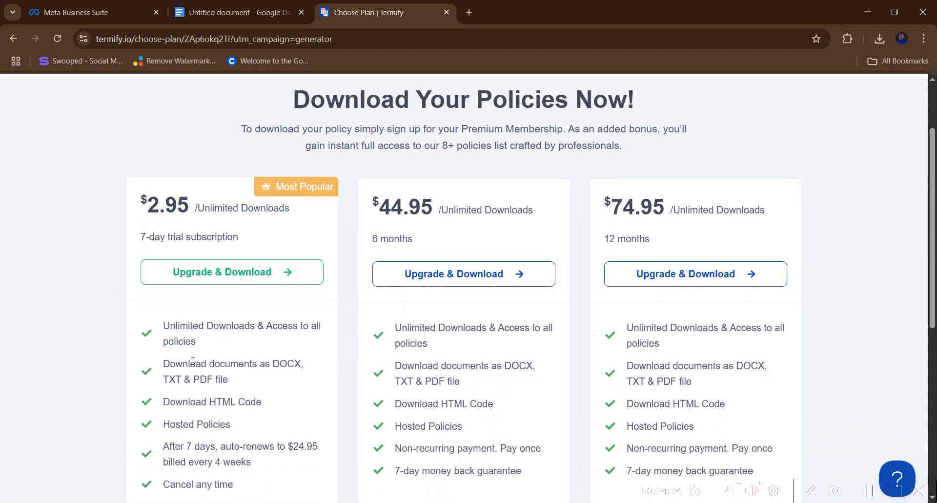
{"action": "scroll", "coordinate": [205, 345], "scroll_direction": "up", "scroll_amount": 5}
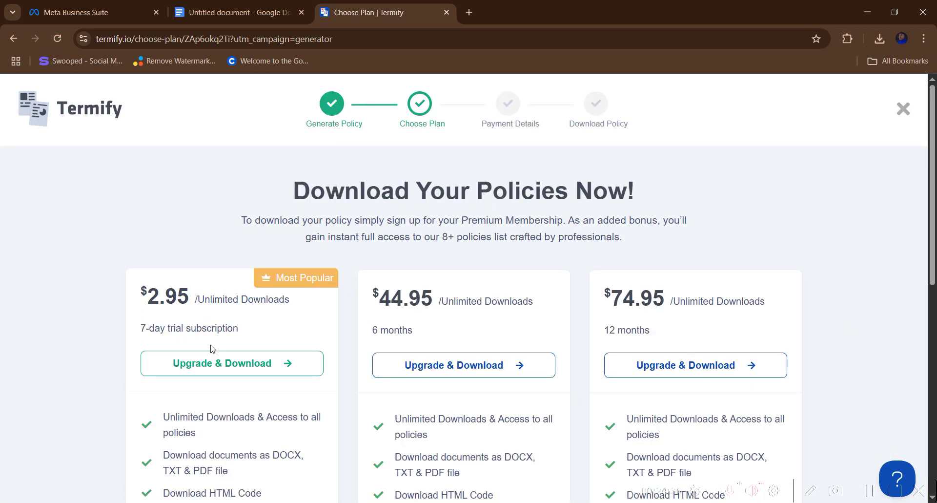
{"action": "scroll", "coordinate": [211, 348], "scroll_direction": "down", "scroll_amount": 5}
{"action": "left_click", "coordinate": [469, 12]}
- Ask ChatGPT to generate a privacy policy for a small chin chin business
{"action": "left_click", "coordinate": [449, 39]}
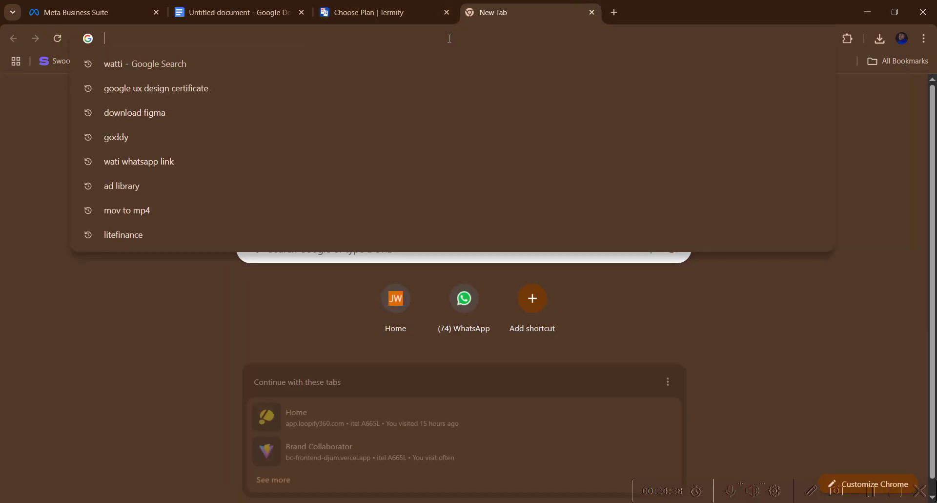
{"action": "type", "text": "chatgpt.com"}
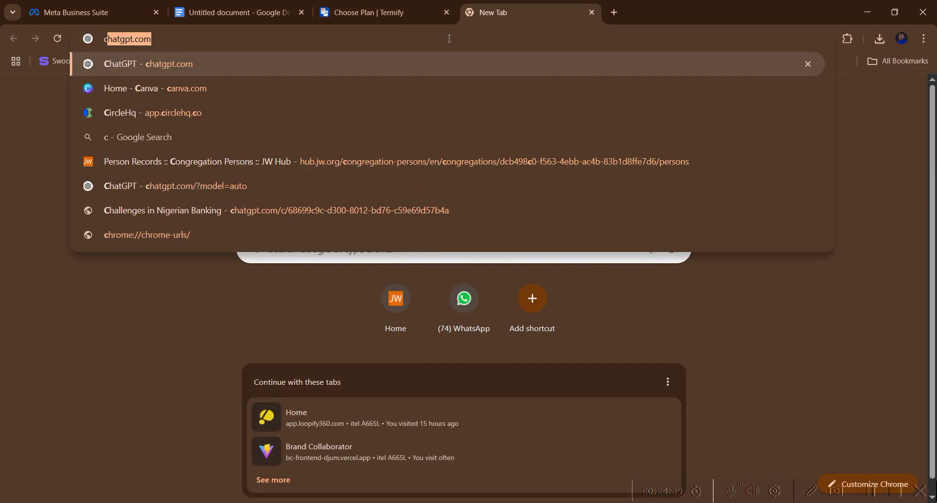
{"action": "key", "text": "Return"}
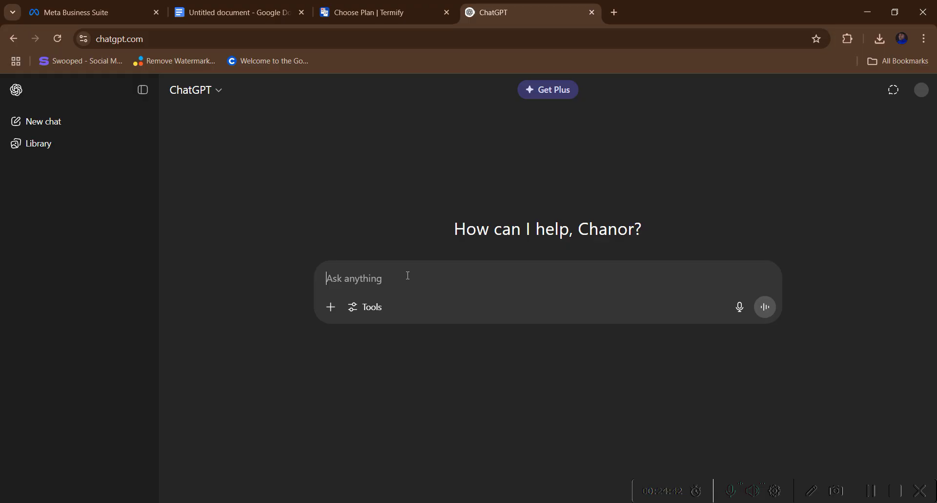
{"action": "type", "text": "ge"}
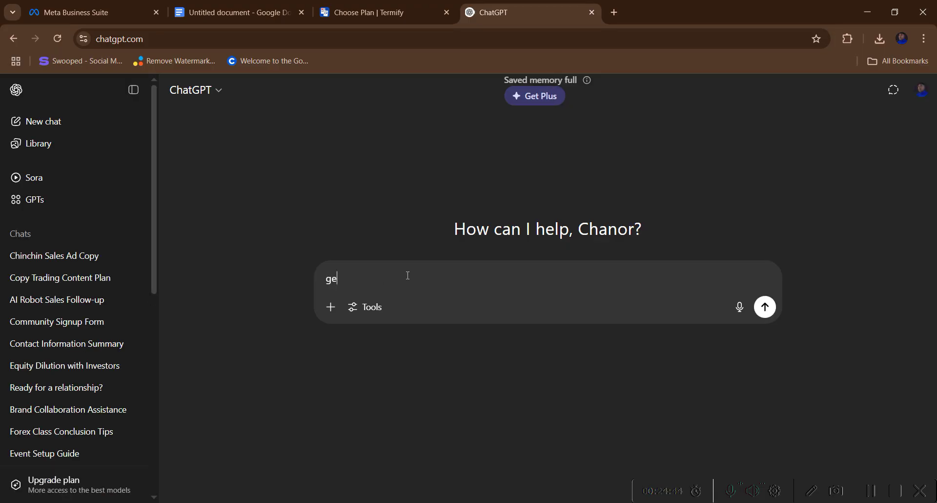
{"action": "type", "text": "nerate a privacy policy for my sma"}
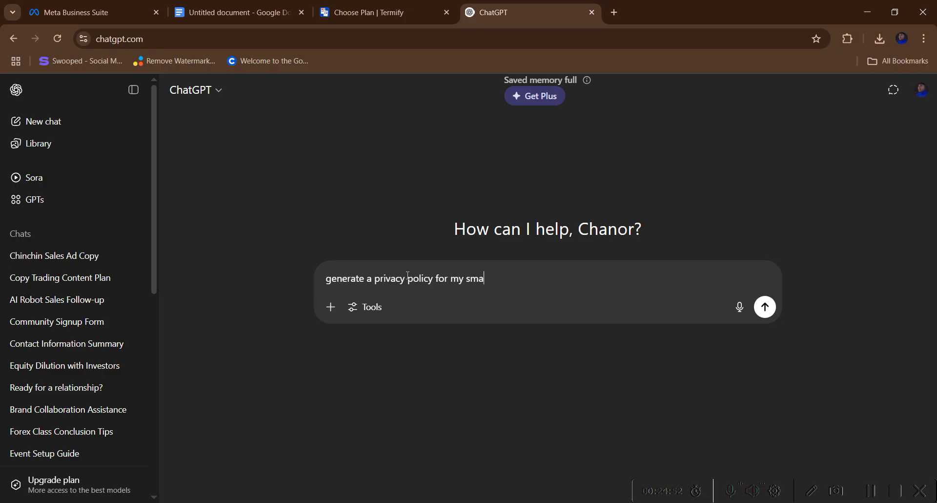
{"action": "type", "text": "ll busines"}
{"action": "type", "text": "s"}
{"action": "type", "text": " c"}
{"action": "type", "text": "ames, i sell gin"}
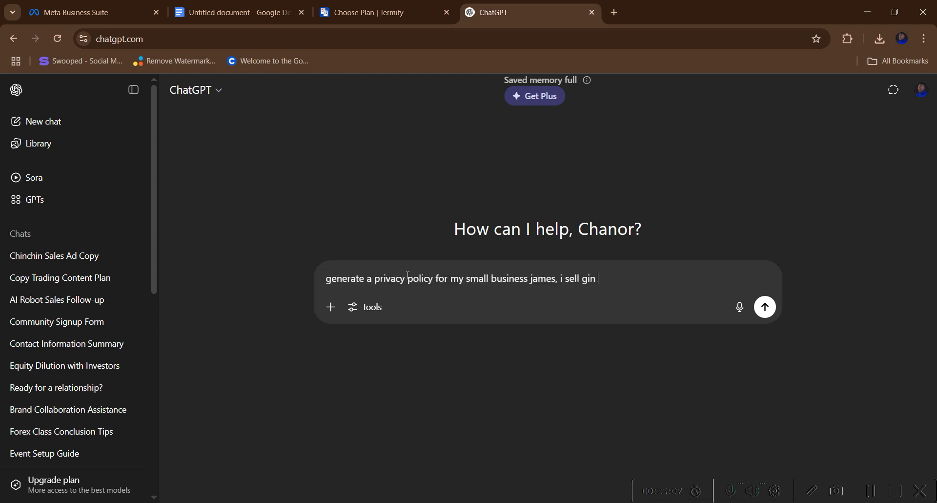
{"action": "key", "text": "BackSpace"}
{"action": "key", "text": "BackSpace"}
{"action": "type", "text": "n chin"}
{"action": "key", "text": "Return"}
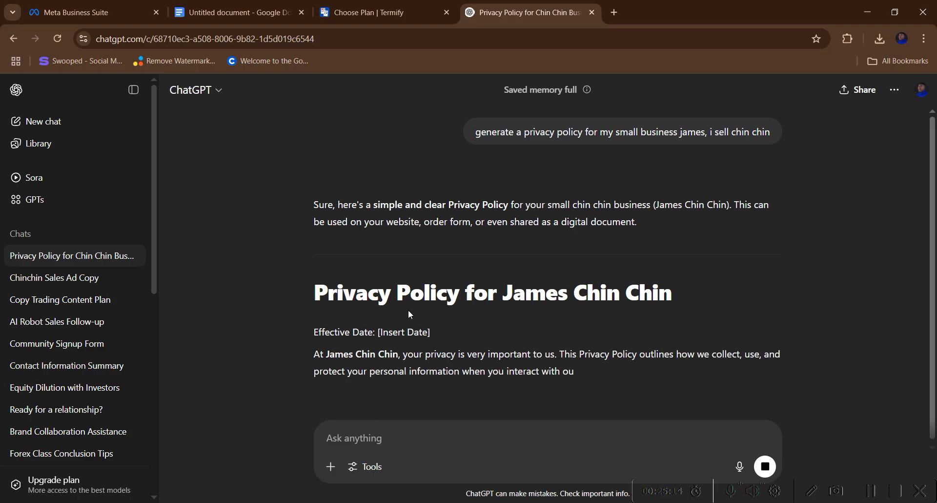
- Select the entire generated six-section privacy policy and copy it
{"action": "scroll", "coordinate": [398, 326], "scroll_direction": "down", "scroll_amount": 2}
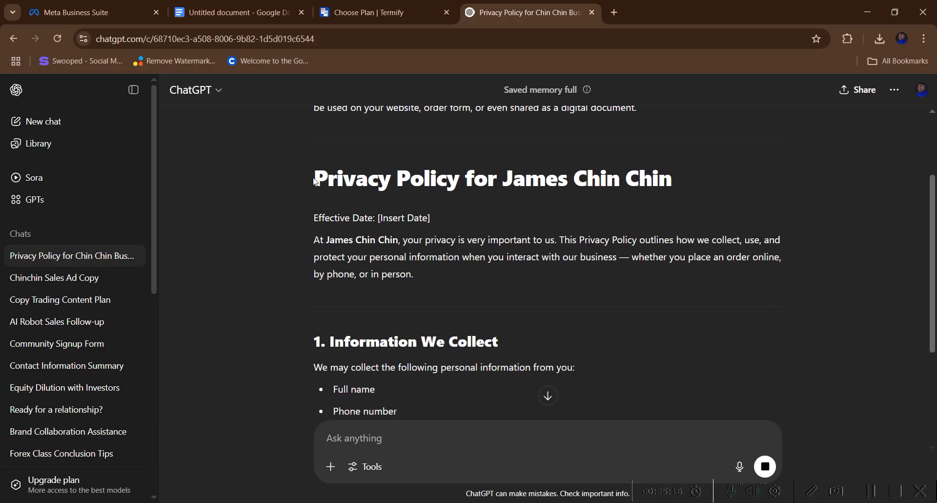
{"action": "left_click_drag", "start_coordinate": [314, 182], "coordinate": [523, 416]}
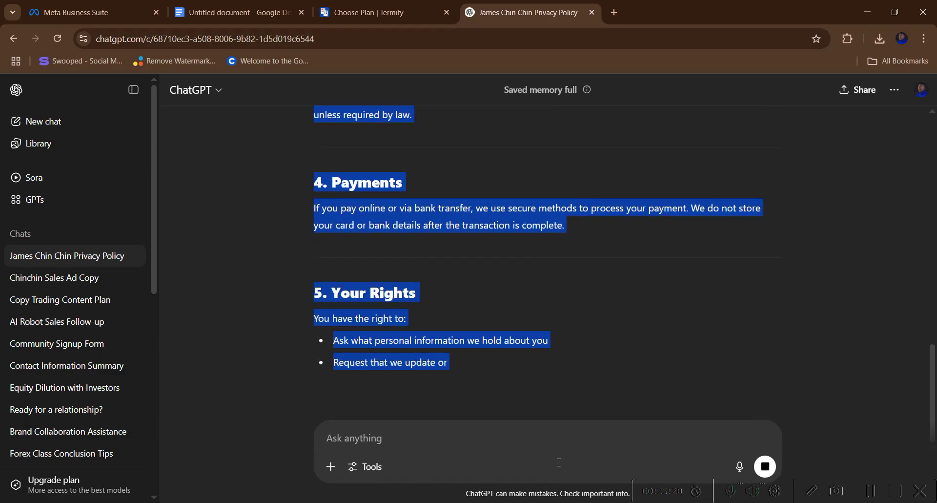
{"action": "left_click_drag", "start_coordinate": [559, 462], "coordinate": [472, 256]}
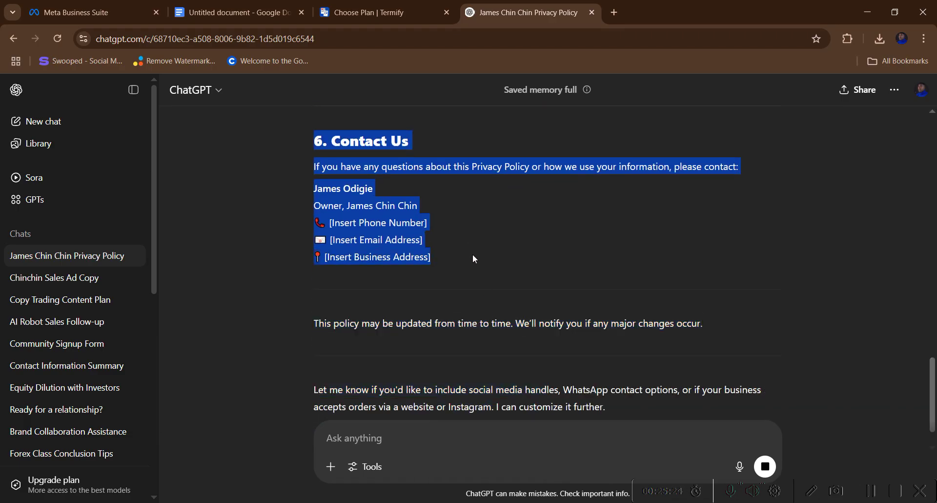
{"action": "right_click", "coordinate": [391, 180]}
{"action": "left_click", "coordinate": [402, 194]}
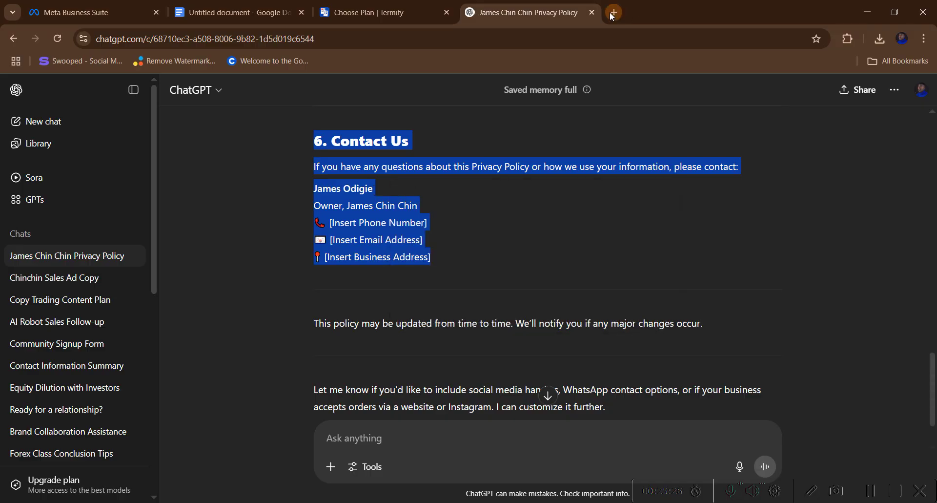
{"action": "left_click", "coordinate": [613, 13]}
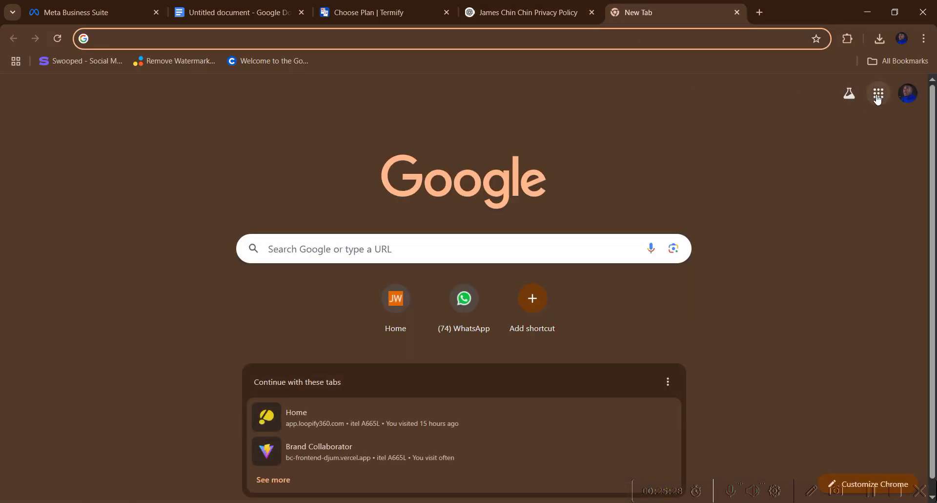
- Create a blank Google Docs document and paste the copied privacy policy into it
{"action": "left_click", "coordinate": [878, 99]}
{"action": "scroll", "coordinate": [830, 195], "scroll_direction": "down", "scroll_amount": 3}
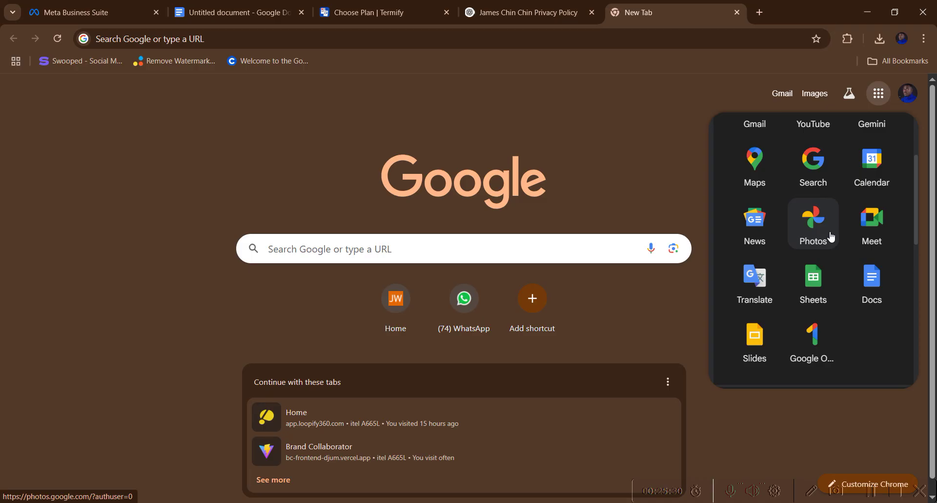
{"action": "left_click", "coordinate": [874, 287]}
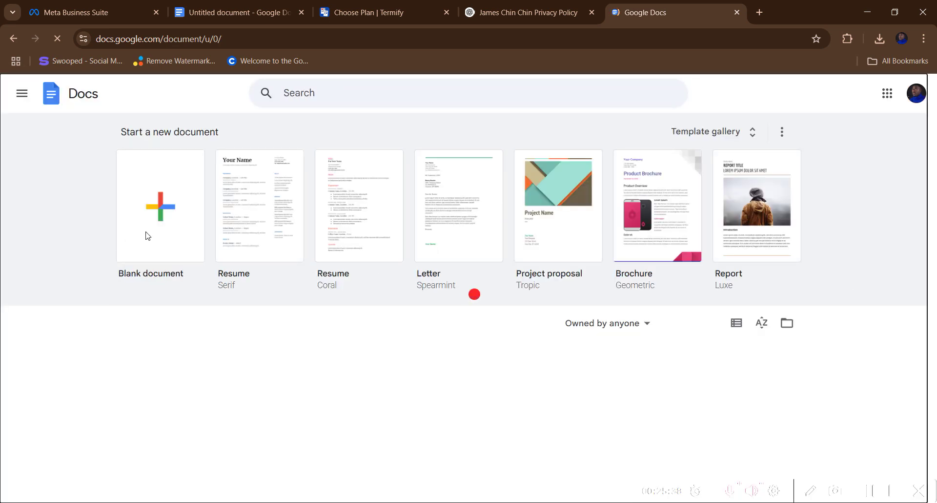
{"action": "left_click", "coordinate": [147, 236]}
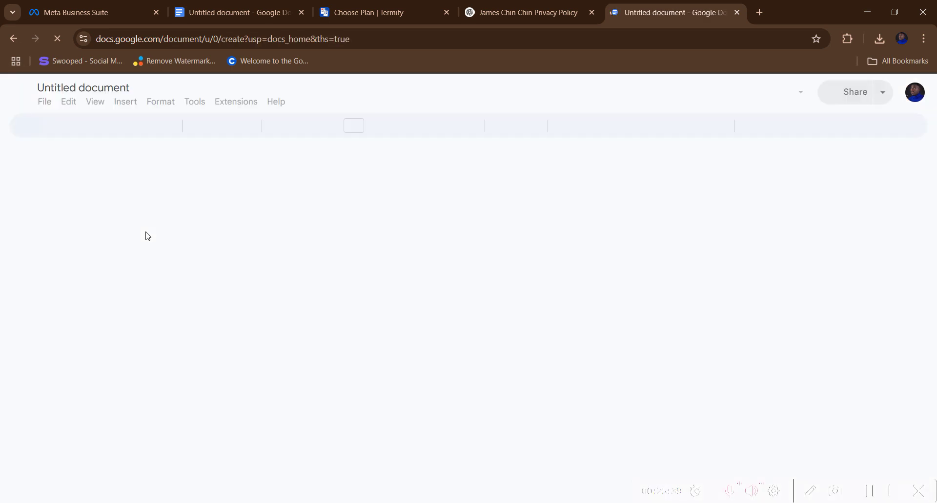
{"action": "right_click", "coordinate": [342, 226]}
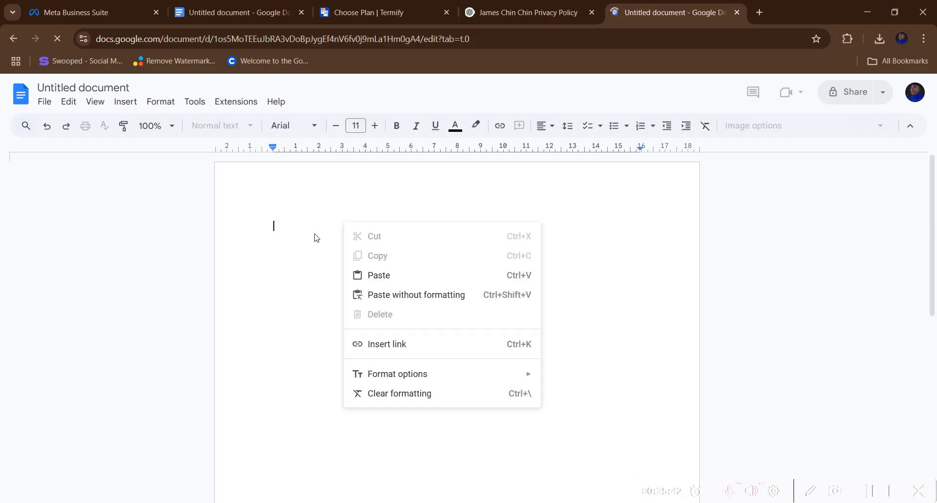
{"action": "left_click", "coordinate": [352, 275]}
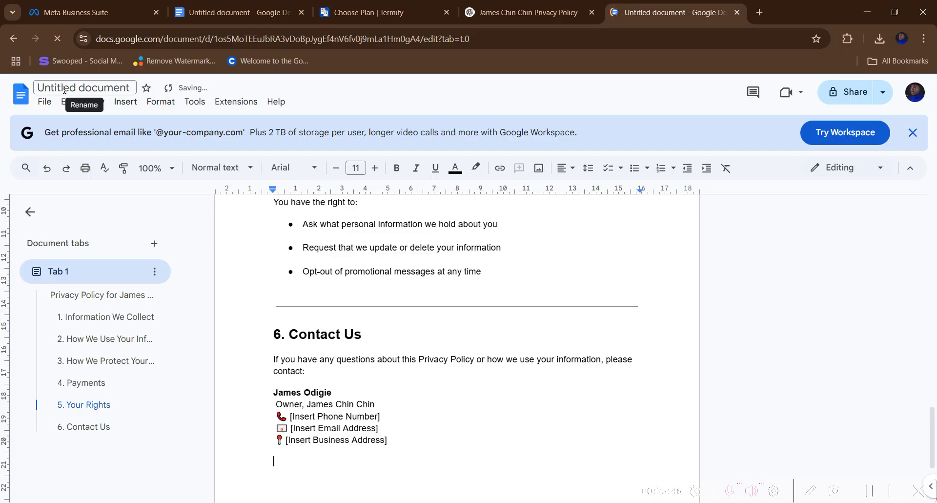
- Title the document after the privacy policy and copy its web address
{"action": "left_click", "coordinate": [81, 88]}
{"action": "left_click", "coordinate": [274, 256]}
{"action": "left_click", "coordinate": [468, 39]}
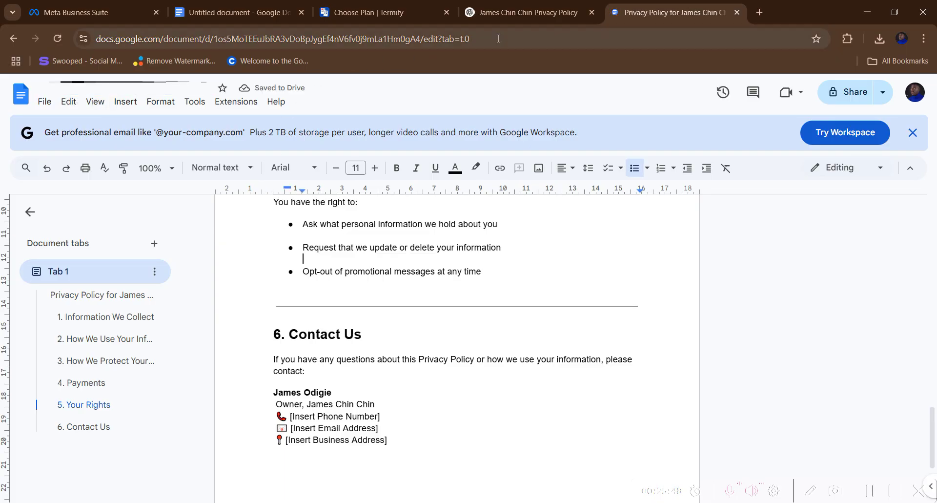
{"action": "right_click", "coordinate": [467, 40]}
{"action": "left_click", "coordinate": [490, 153]}
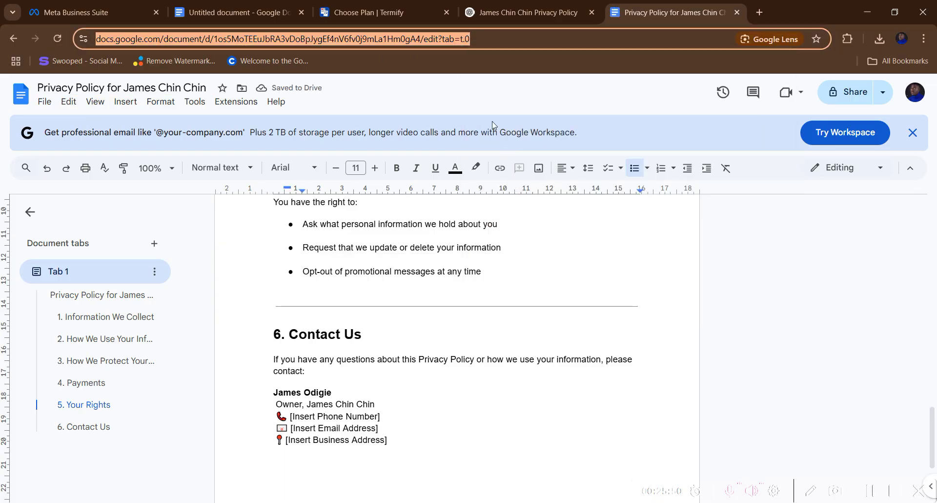
{"action": "type", "text": "bit"}
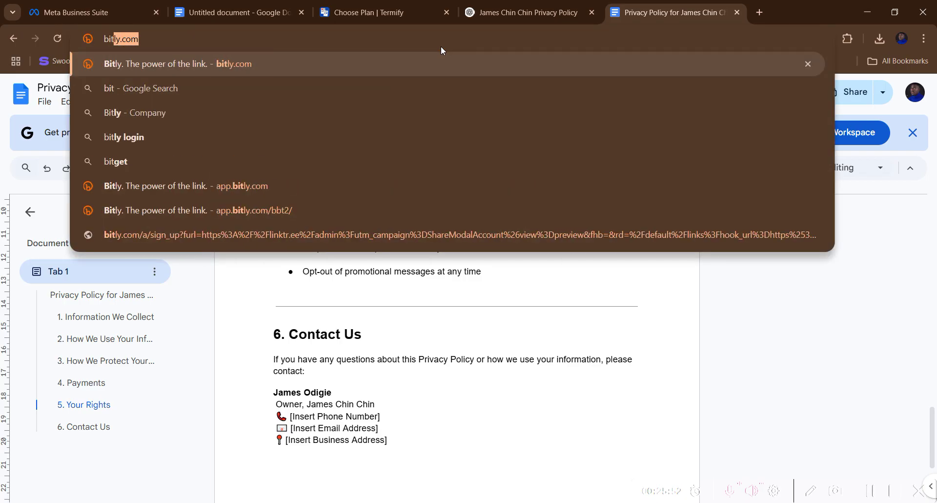
{"action": "key", "text": "Return"}
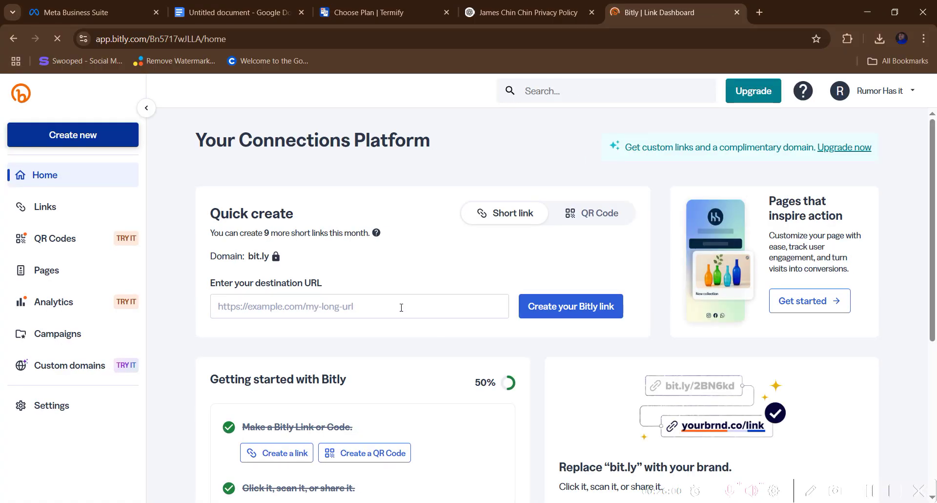
{"action": "right_click", "coordinate": [401, 306]}
{"action": "left_click", "coordinate": [427, 173]}
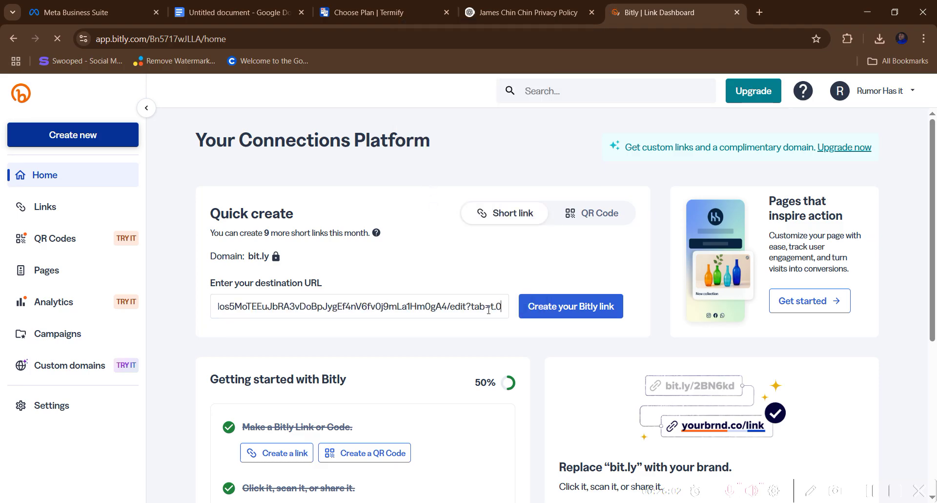
{"action": "left_click", "coordinate": [566, 311]}
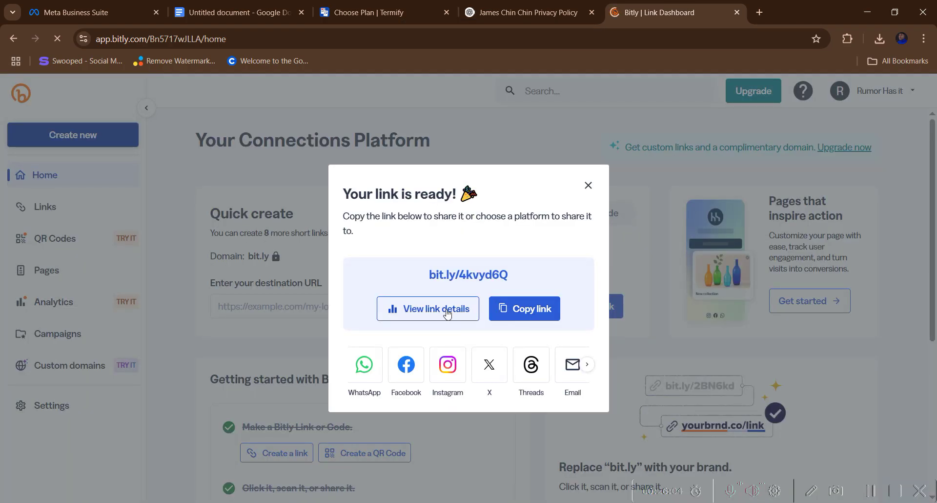
{"action": "left_click", "coordinate": [510, 308]}
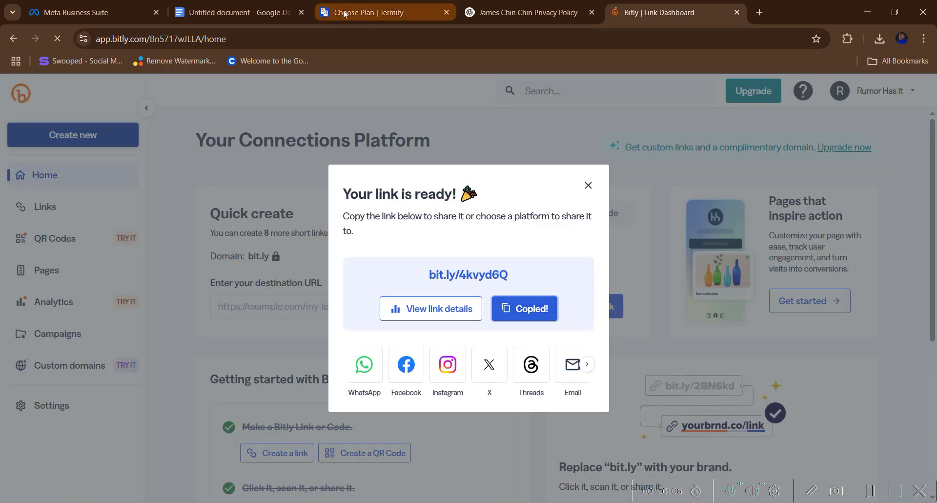
{"action": "left_click", "coordinate": [92, 14]}
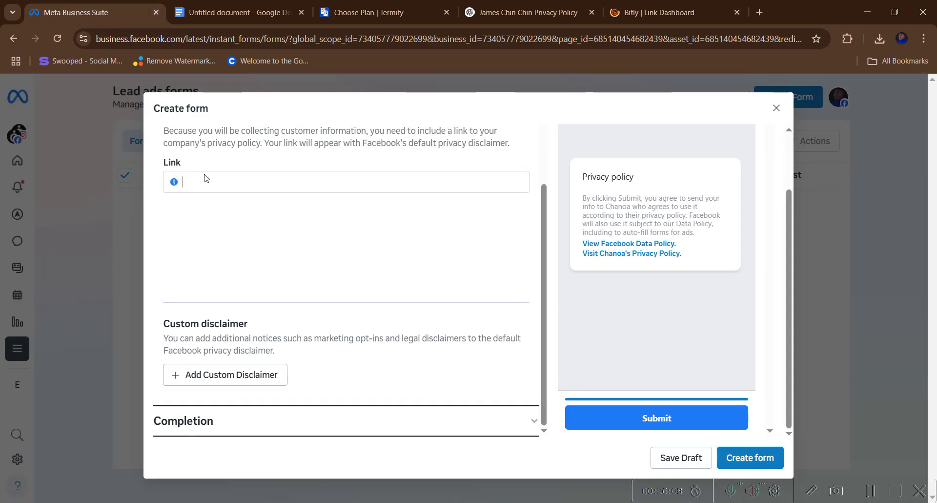
{"action": "right_click", "coordinate": [203, 183]}
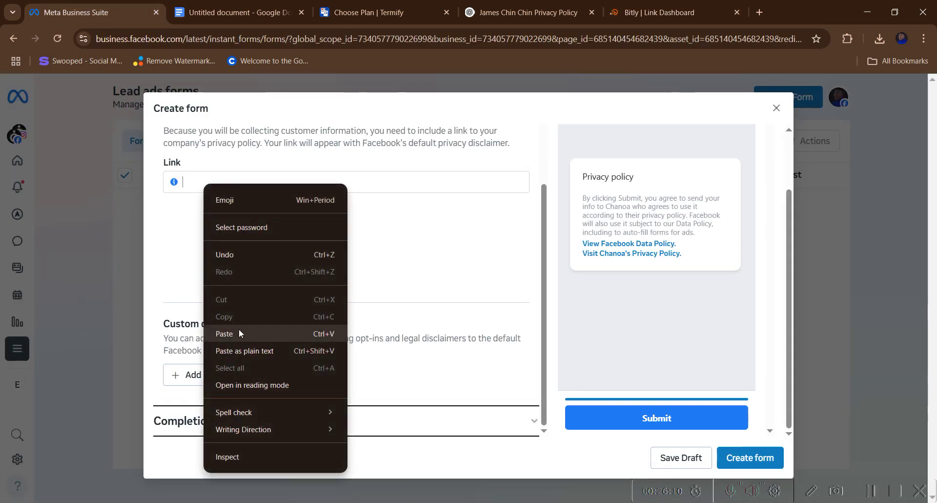
{"action": "left_click", "coordinate": [239, 332]}
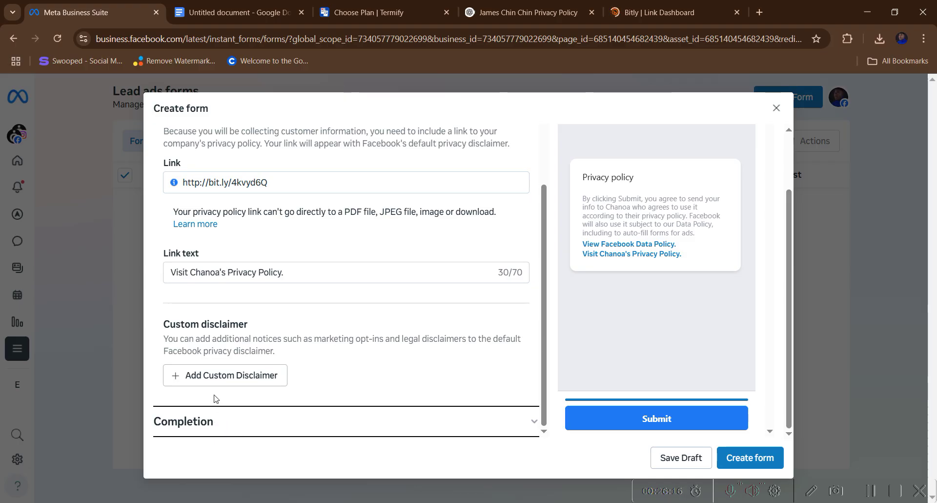
{"action": "left_click", "coordinate": [211, 425]}
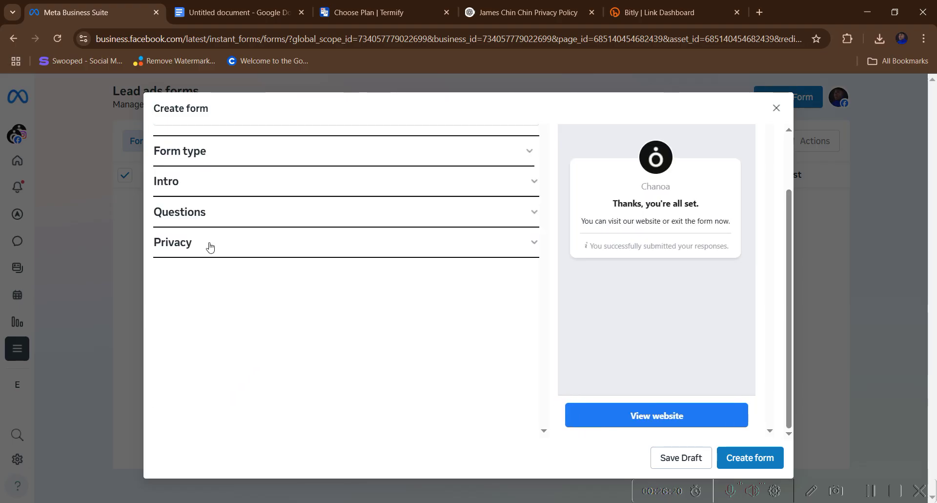
- Change the completion headline to read 'Thanks, Your Order it on the way'
{"action": "scroll", "coordinate": [262, 302], "scroll_direction": "down", "scroll_amount": 5}
{"action": "scroll", "coordinate": [262, 302], "scroll_direction": "up", "scroll_amount": 3}
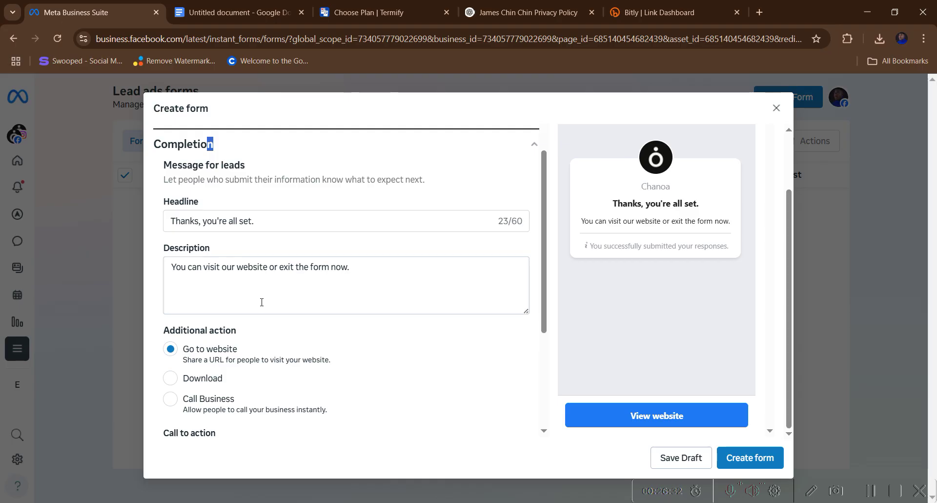
{"action": "left_click", "coordinate": [271, 222]}
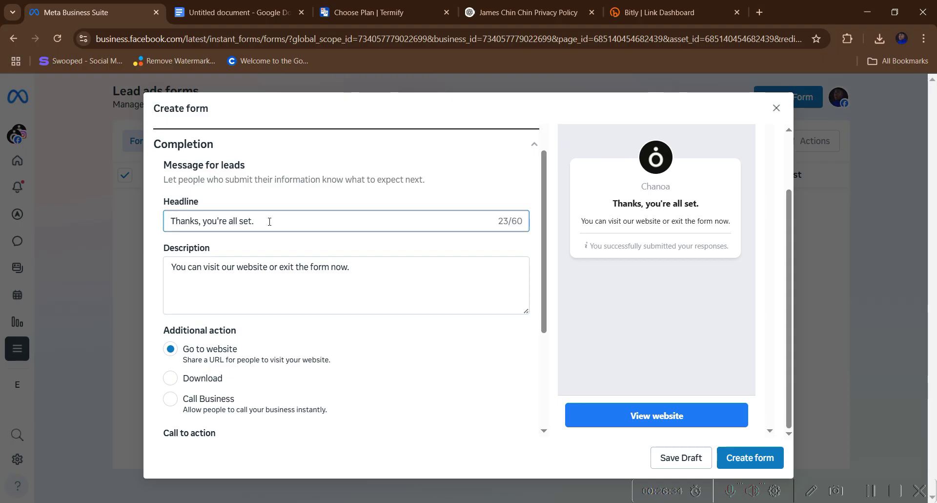
{"action": "key", "text": "BackSpace"}
{"action": "key", "text": "BackSpace"}
{"action": "key", "text": "BackSpace"}
{"action": "key", "text": "BackSpace"}
{"action": "key", "text": "BackSpace"}
{"action": "key", "text": "BackSpace"}
{"action": "key", "text": "BackSpace"}
{"action": "key", "text": "BackSpace"}
{"action": "key", "text": "BackSpace"}
{"action": "key", "text": "BackSpace"}
{"action": "key", "text": "BackSpace"}
{"action": "key", "text": "BackSpace"}
{"action": "key", "text": "BackSpace"}
{"action": "key", "text": "BackSpace"}
{"action": "key", "text": "BackSpace"}
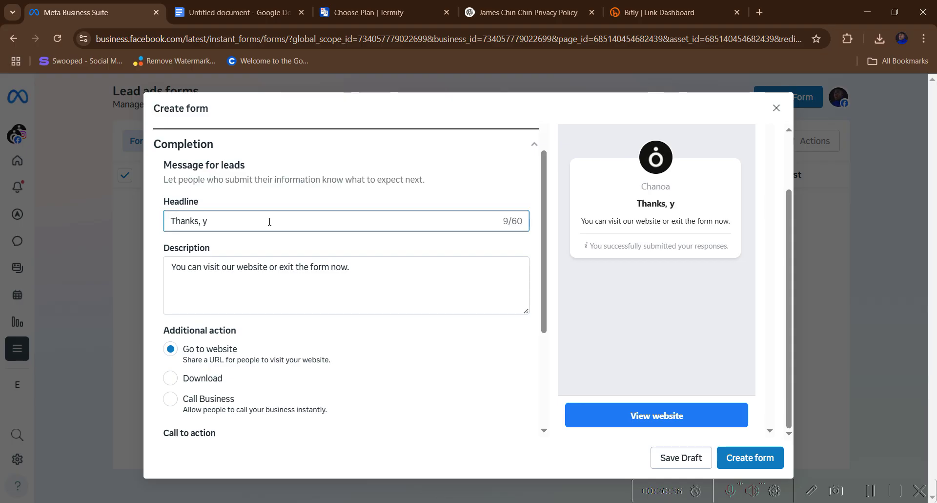
{"action": "type", "text": "Your Orde"}
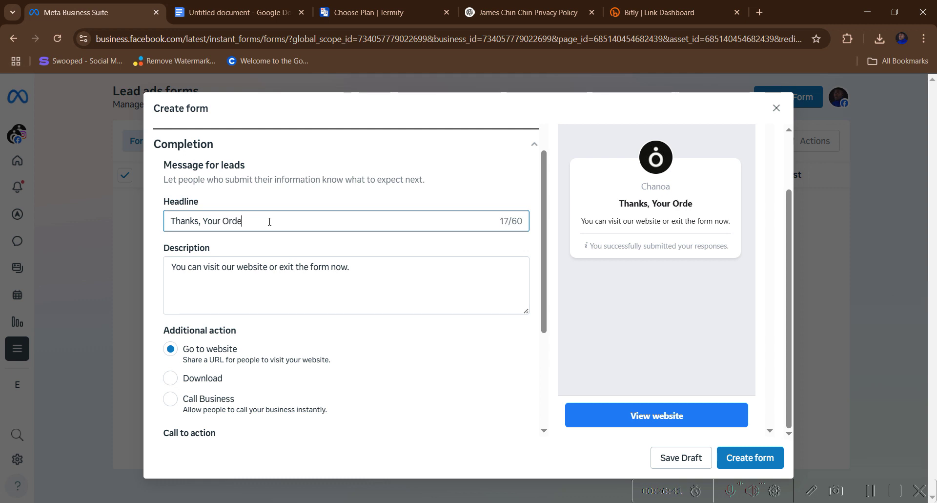
{"action": "type", "text": "r it on"}
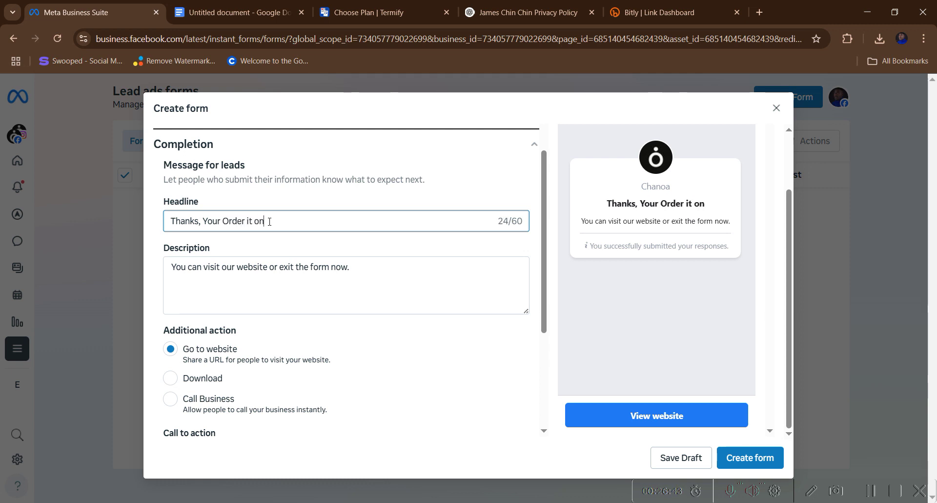
{"action": "type", "text": " the way"}
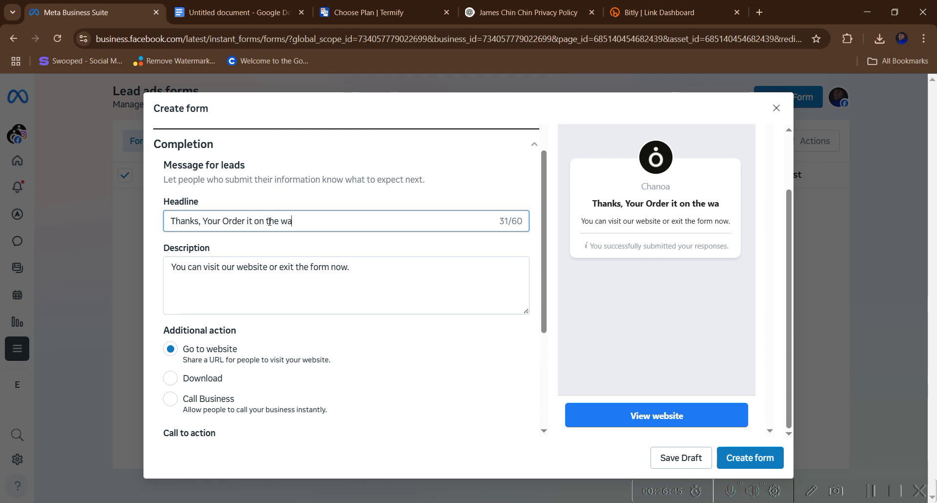
- Replace the thank-you description with 'Kindly message us on whatspp'
{"action": "left_click", "coordinate": [355, 277]}
{"action": "key", "text": "BackSpace"}
{"action": "key", "text": "BackSpace"}
{"action": "key", "text": "BackSpace"}
{"action": "key", "text": "BackSpace"}
{"action": "key", "text": "BackSpace"}
{"action": "key", "text": "BackSpace"}
{"action": "key", "text": "BackSpace"}
{"action": "key", "text": "BackSpace"}
{"action": "key", "text": "BackSpace"}
{"action": "key", "text": "BackSpace"}
{"action": "key", "text": "BackSpace"}
{"action": "key", "text": "BackSpace"}
{"action": "key", "text": "BackSpace"}
{"action": "key", "text": "BackSpace"}
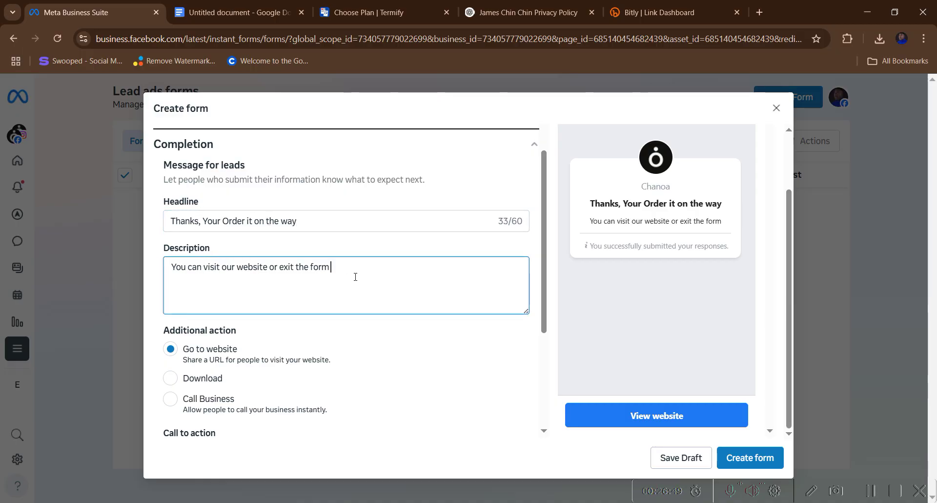
{"action": "key", "text": "BackSpace"}
{"action": "key", "text": "BackSpace"}
{"action": "key", "text": "BackSpace"}
{"action": "key", "text": "BackSpace"}
{"action": "key", "text": "BackSpace"}
{"action": "key", "text": "BackSpace"}
{"action": "key", "text": "BackSpace"}
{"action": "key", "text": "BackSpace"}
{"action": "key", "text": "BackSpace"}
{"action": "key", "text": "BackSpace"}
{"action": "key", "text": "BackSpace"}
{"action": "key", "text": "BackSpace"}
{"action": "key", "text": "BackSpace"}
{"action": "key", "text": "ctrl+a"}
{"action": "key", "text": "BackSpace"}
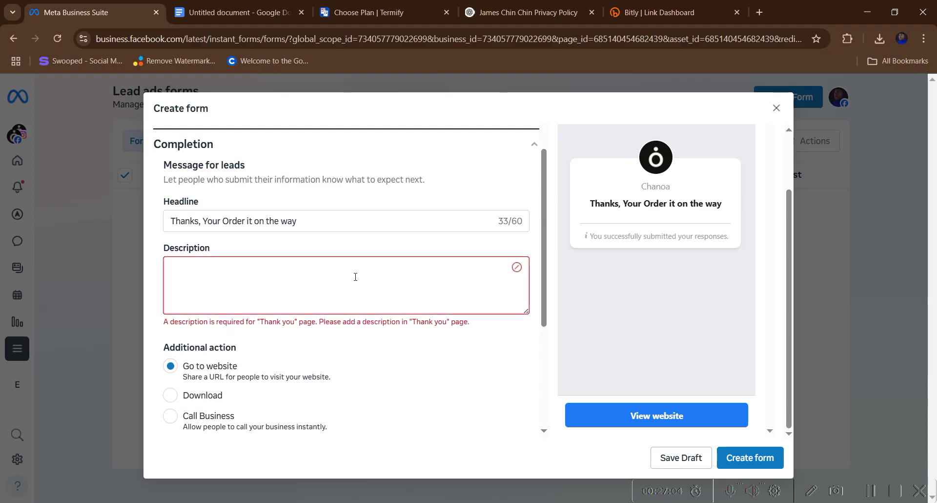
{"action": "type", "text": "Kindly me"}
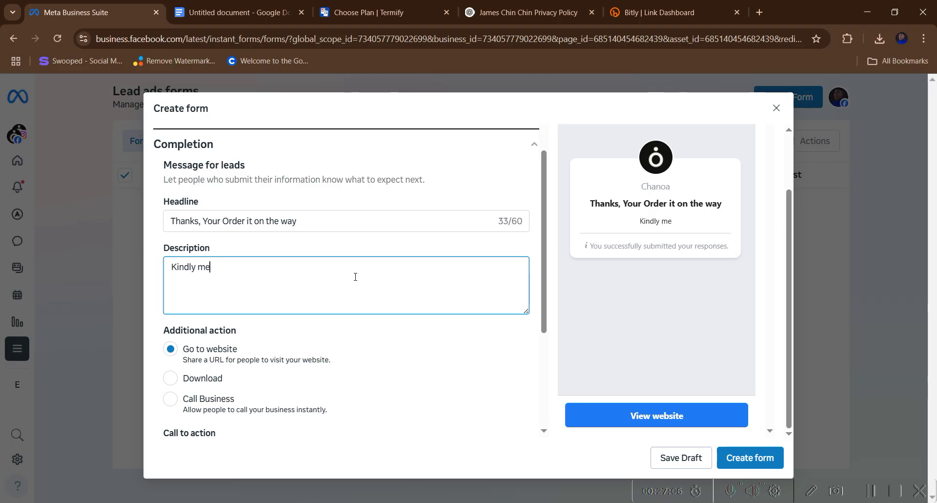
{"action": "type", "text": "ssage us on whatspp"}
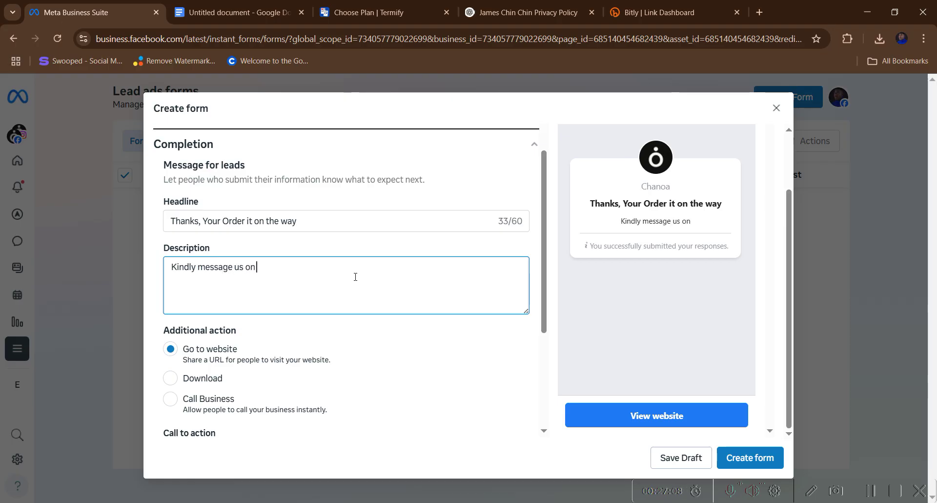
{"action": "key", "text": "BackSpace"}
{"action": "key", "text": "BackSpace"}
{"action": "key", "text": "BackSpace"}
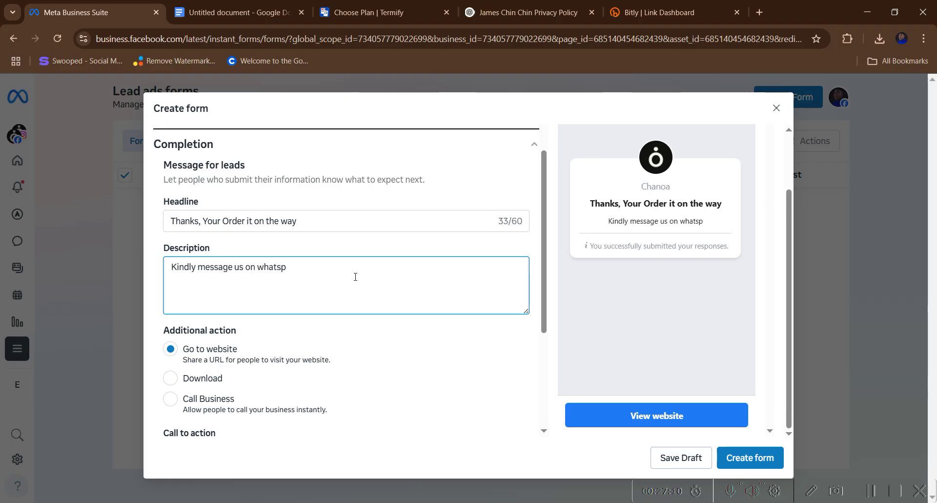
{"action": "type", "text": "a"}
{"action": "key", "text": "BackSpace"}
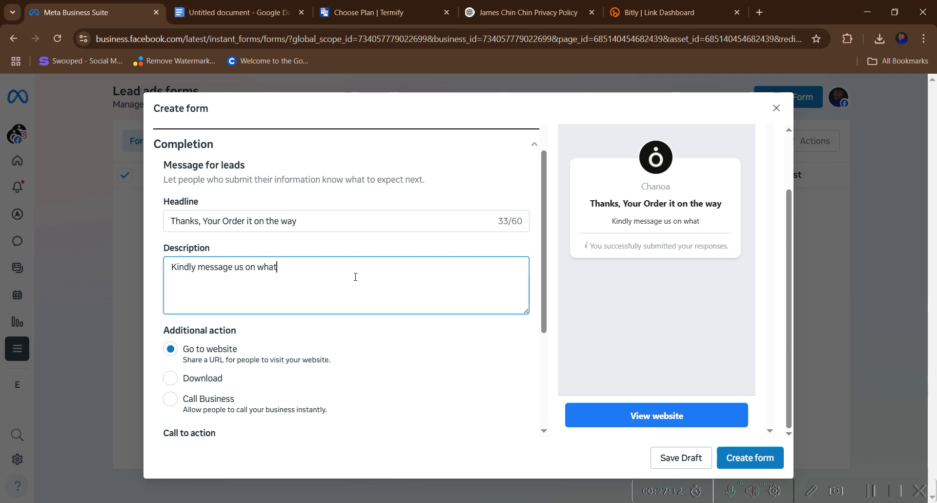
{"action": "type", "text": "spp"}
- Scroll down to the thank-you page's Link field and place the cursor in it
{"action": "scroll", "coordinate": [297, 321], "scroll_direction": "down", "scroll_amount": 3}
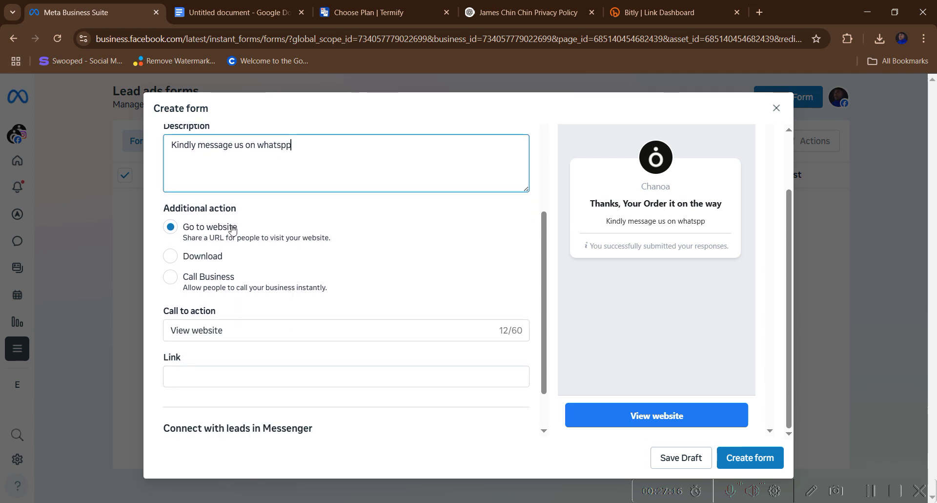
{"action": "scroll", "coordinate": [216, 367], "scroll_direction": "down", "scroll_amount": 1}
{"action": "scroll", "coordinate": [217, 368], "scroll_direction": "down", "scroll_amount": 1}
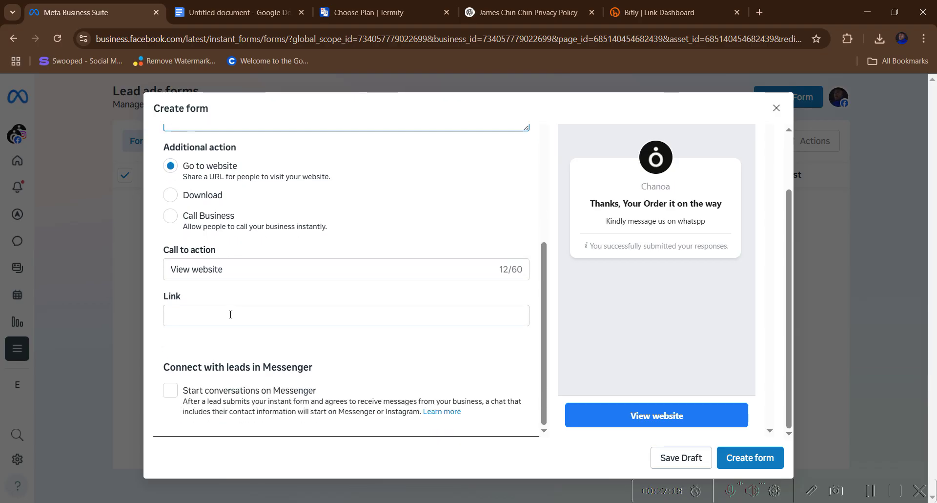
{"action": "left_click", "coordinate": [227, 315]}
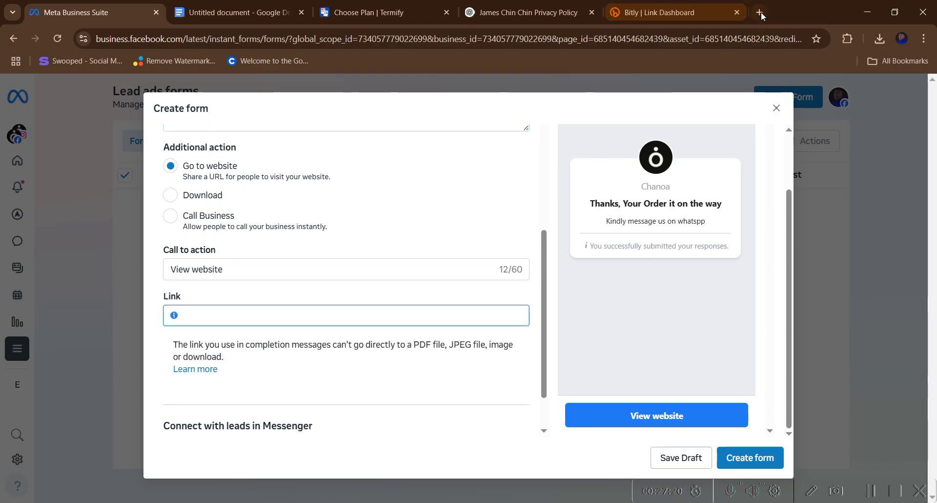
- Search Google for 'watti link' in a new browser tab
{"action": "left_click", "coordinate": [760, 12]}
{"action": "left_click", "coordinate": [440, 39]}
{"action": "type", "text": "w"}
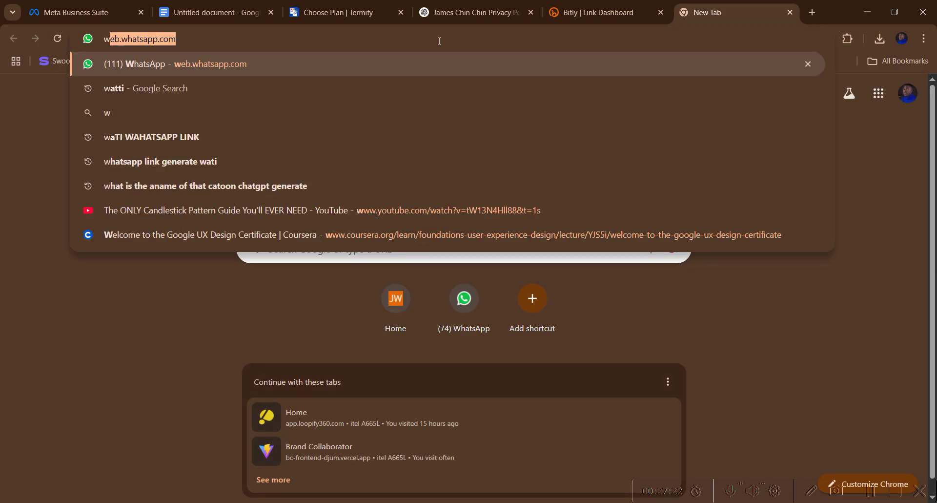
{"action": "type", "text": "atti"}
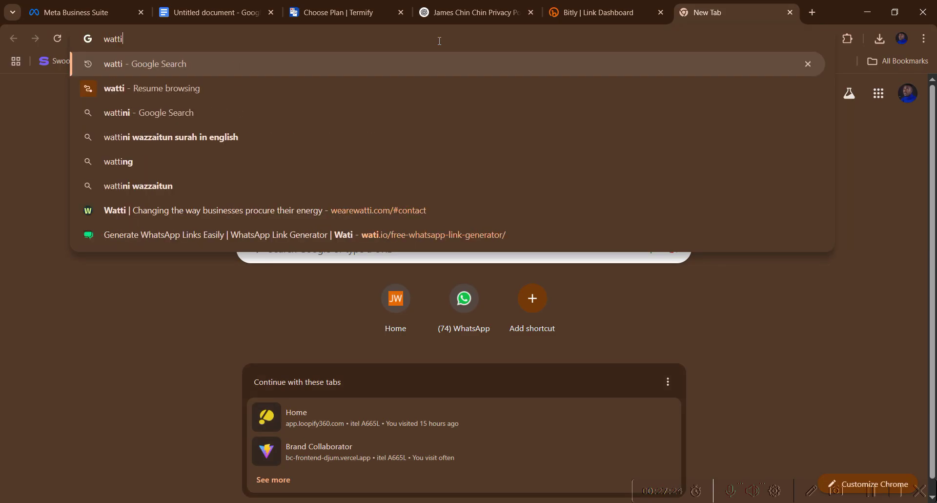
{"action": "type", "text": " lim"}
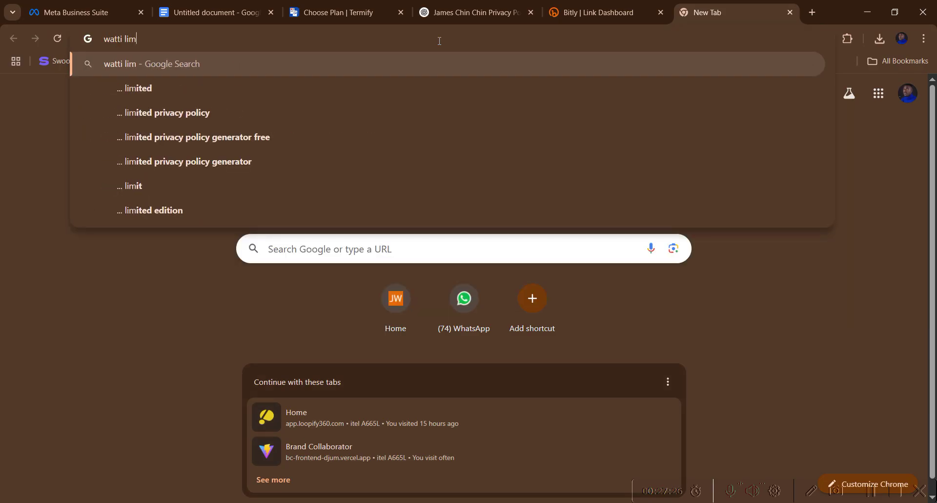
{"action": "key", "text": "BackSpace"}
{"action": "type", "text": "nk"}
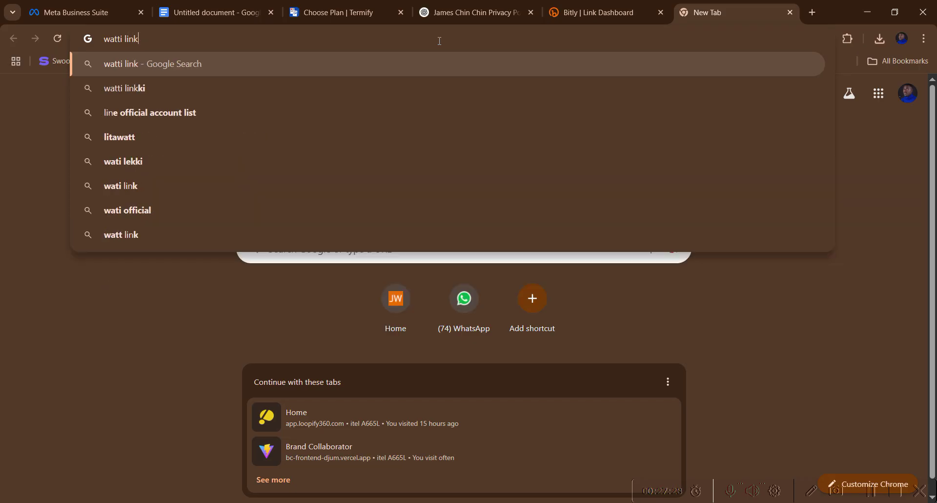
{"action": "key", "text": "Return"}
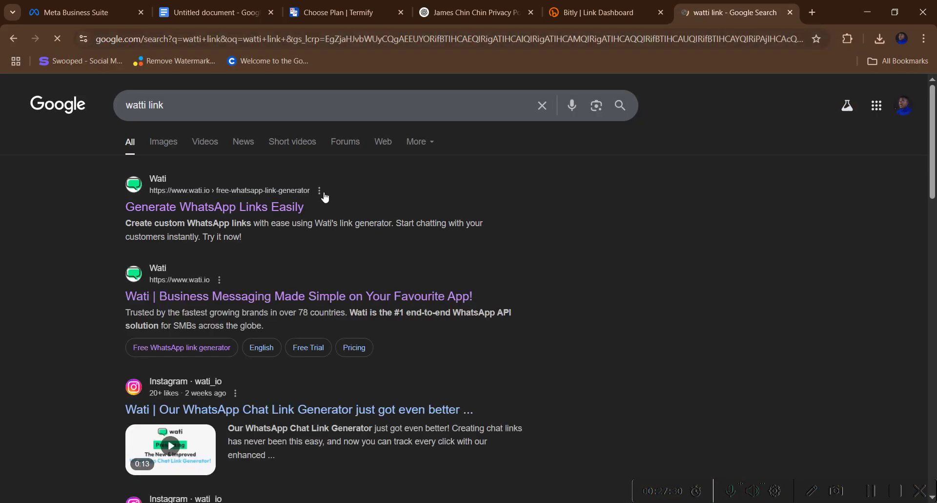
- Look over the wati.io result, then return to the search results to find the link generator
{"action": "left_click", "coordinate": [189, 299]}
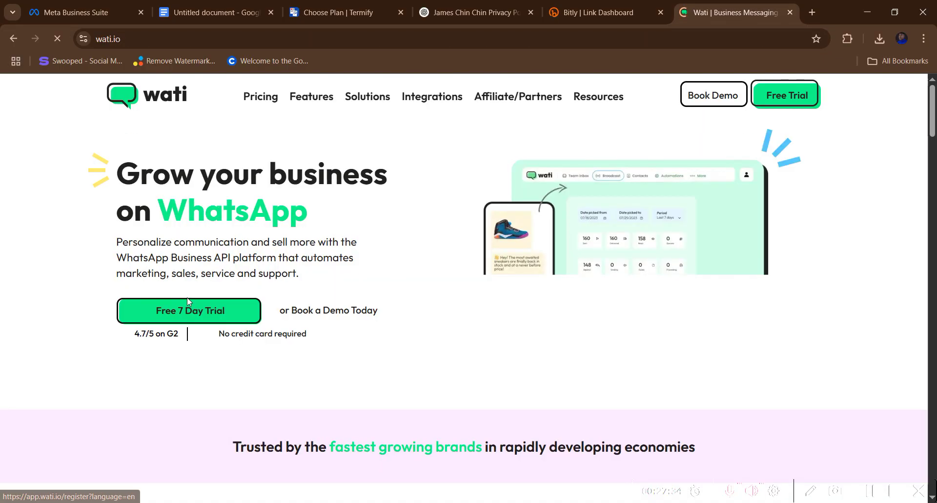
{"action": "scroll", "coordinate": [414, 310], "scroll_direction": "down", "scroll_amount": 15}
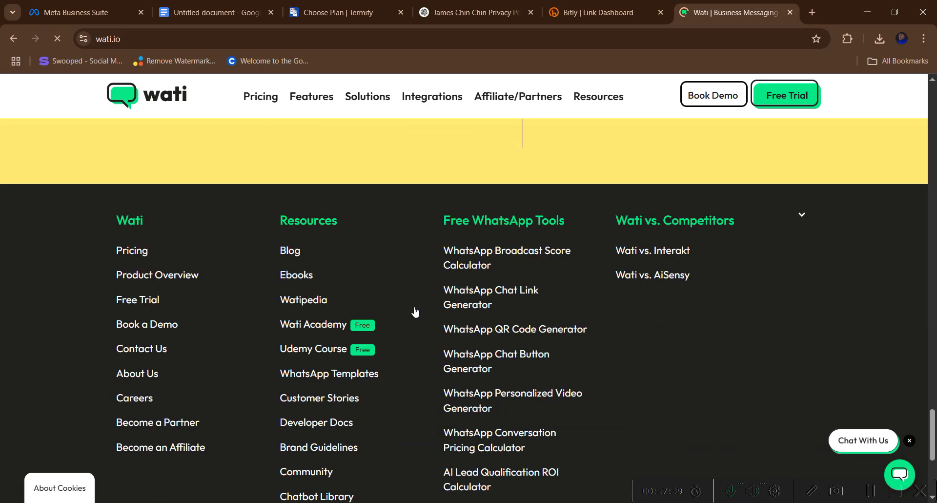
{"action": "key", "text": "alt+Left"}
{"action": "scroll", "coordinate": [288, 302], "scroll_direction": "down", "scroll_amount": 5}
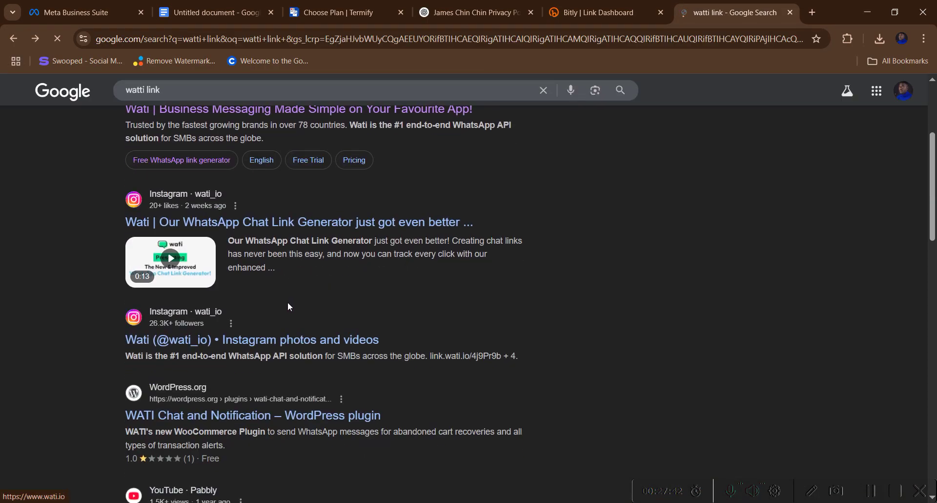
{"action": "scroll", "coordinate": [287, 302], "scroll_direction": "up", "scroll_amount": 4}
{"action": "scroll", "coordinate": [289, 306], "scroll_direction": "up", "scroll_amount": 2}
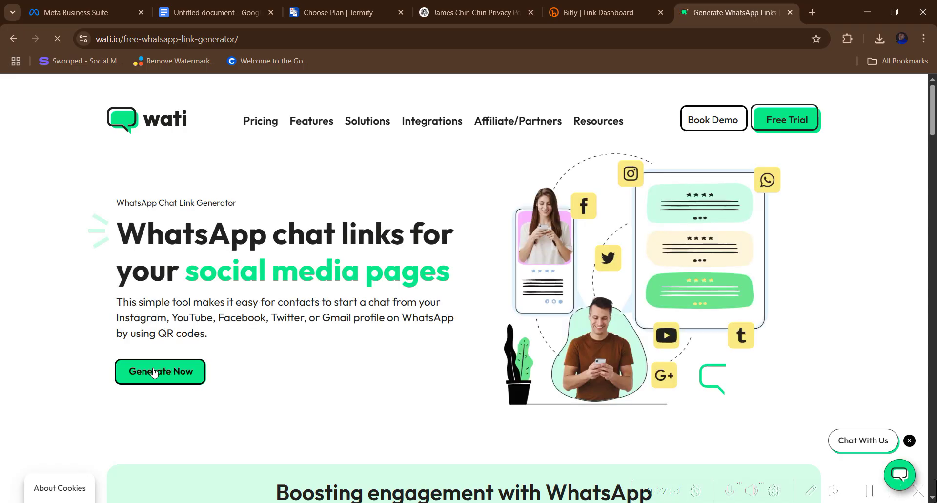
- Enter the business WhatsApp number and the saved business email address in Wati's chat link form
{"action": "left_click", "coordinate": [156, 372]}
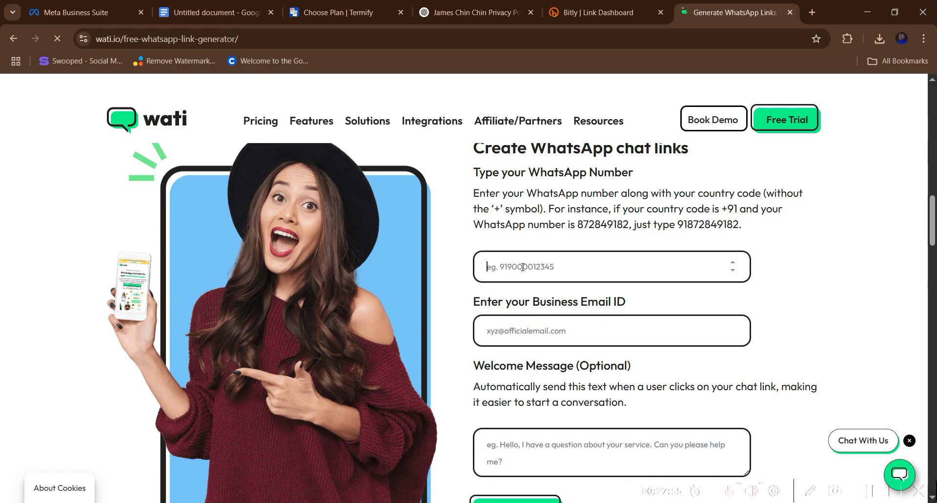
{"action": "left_click", "coordinate": [522, 267]}
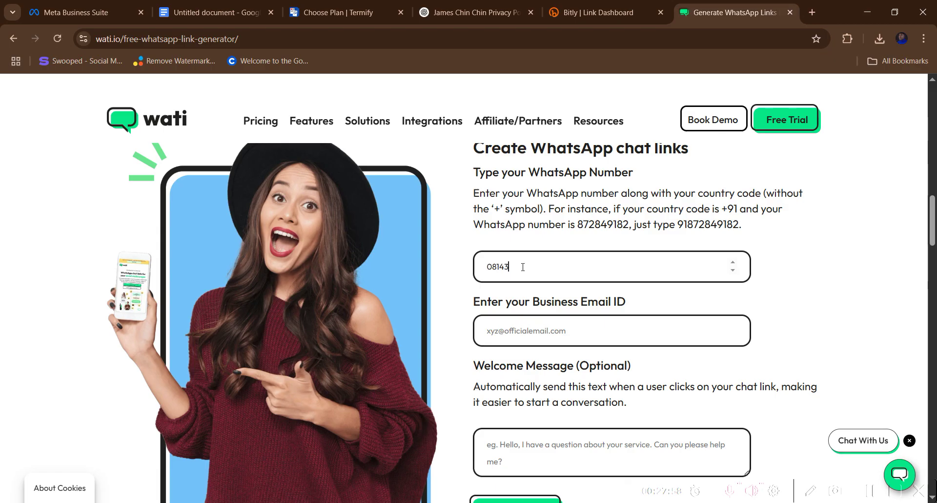
{"action": "left_click", "coordinate": [578, 330]}
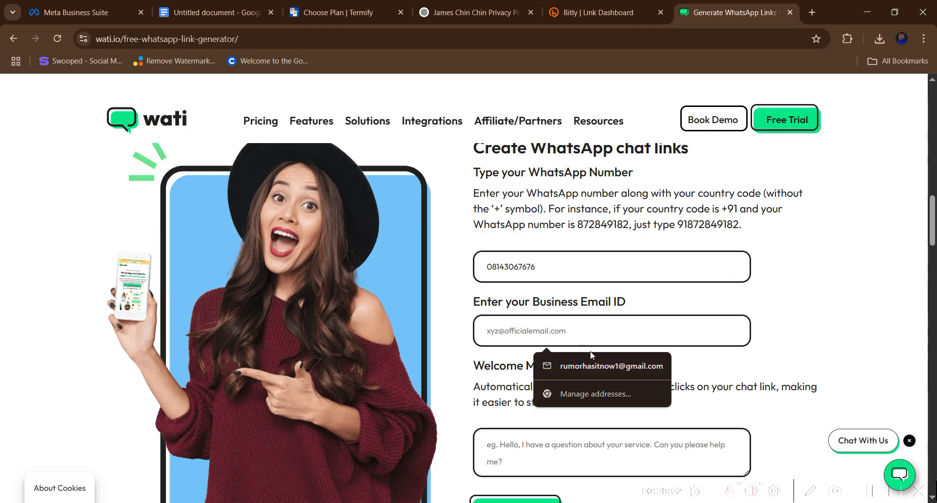
{"action": "left_click", "coordinate": [592, 366]}
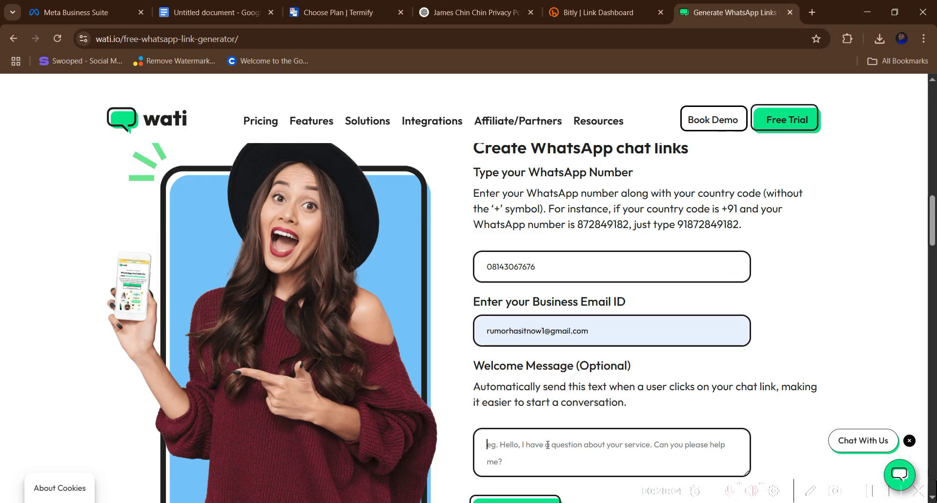
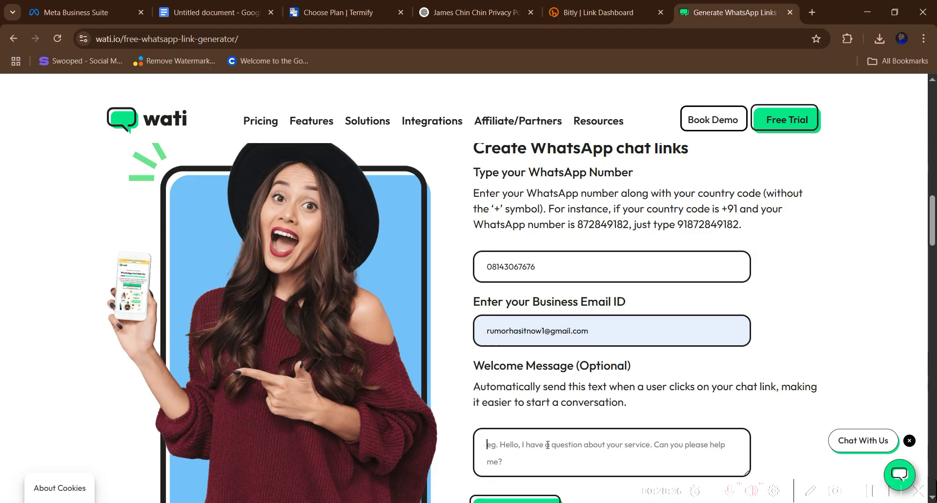
- Enter the welcome message 'HI, I AM JUST PLACE AN ORDER I WANT TO MAKE PAYMENT' and try generating
{"action": "type", "text": "HI, I"}
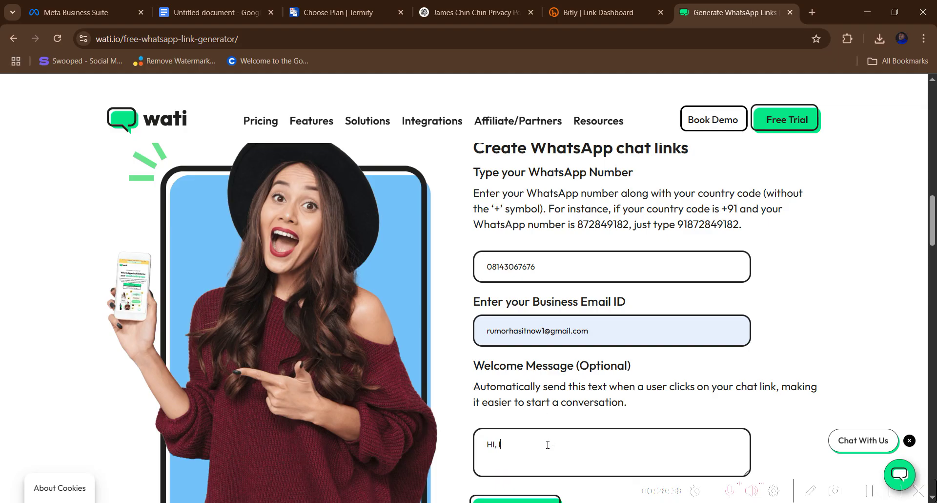
{"action": "type", "text": " AM "}
{"action": "type", "text": " JUST"}
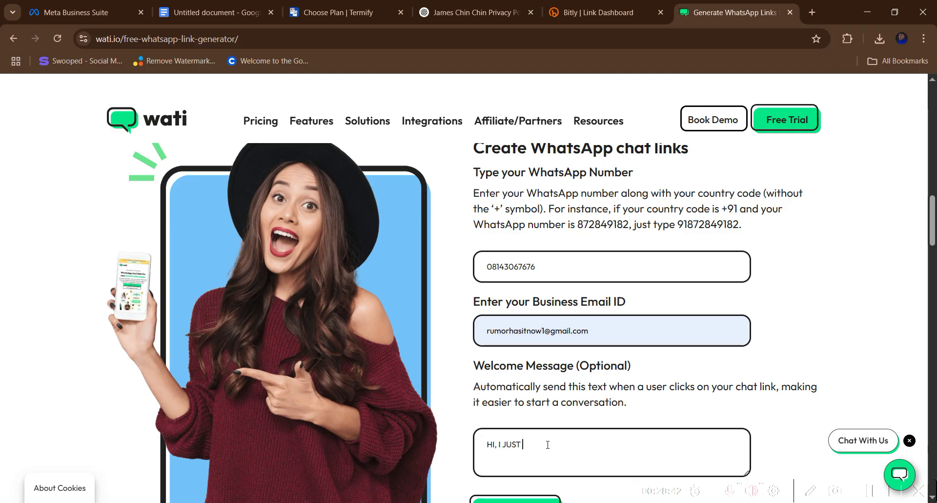
{"action": "type", "text": " PLACE AN"}
{"action": "type", "text": " OTDER"}
{"action": "key", "text": "BackSpace"}
{"action": "key", "text": "BackSpace"}
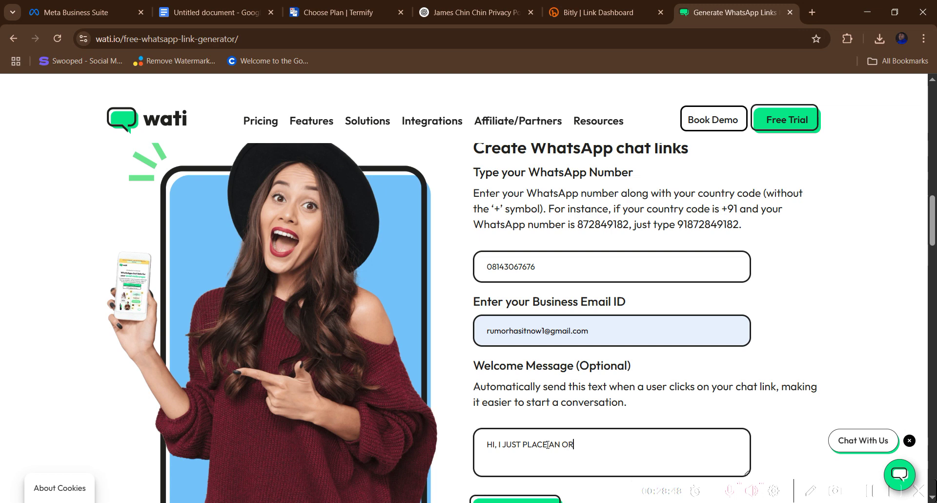
{"action": "type", "text": "DER I WANT TO MAKE PAYMENT."}
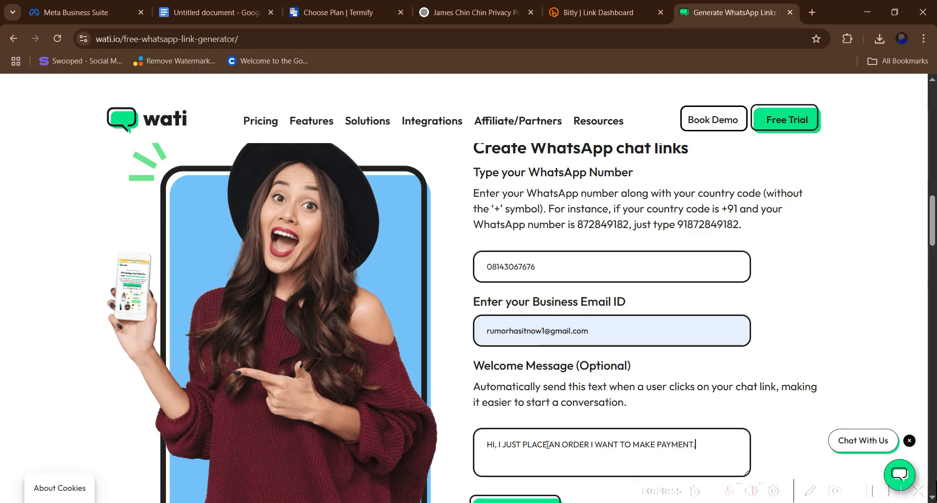
{"action": "scroll", "coordinate": [488, 366], "scroll_direction": "down", "scroll_amount": 3}
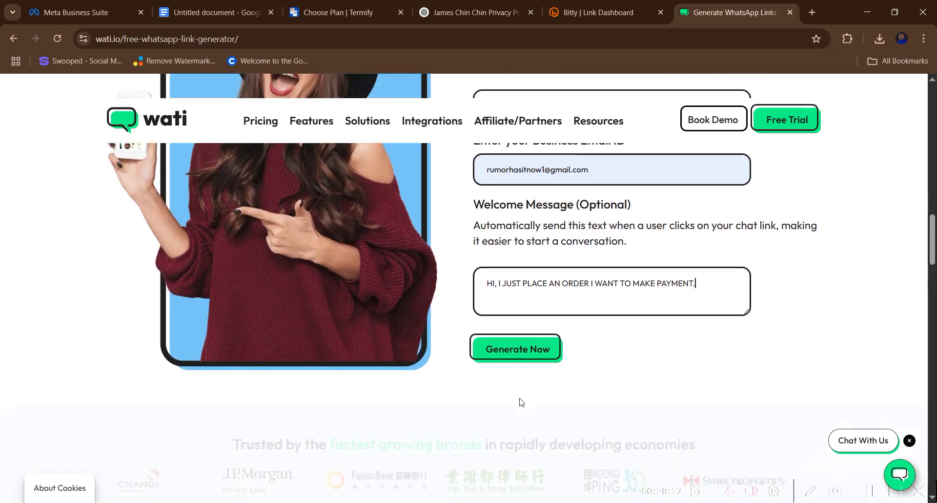
{"action": "left_click", "coordinate": [510, 328]}
- Replace the rejected business email with a support address, generate the chat link and copy it
{"action": "scroll", "coordinate": [509, 327], "scroll_direction": "up", "scroll_amount": 3}
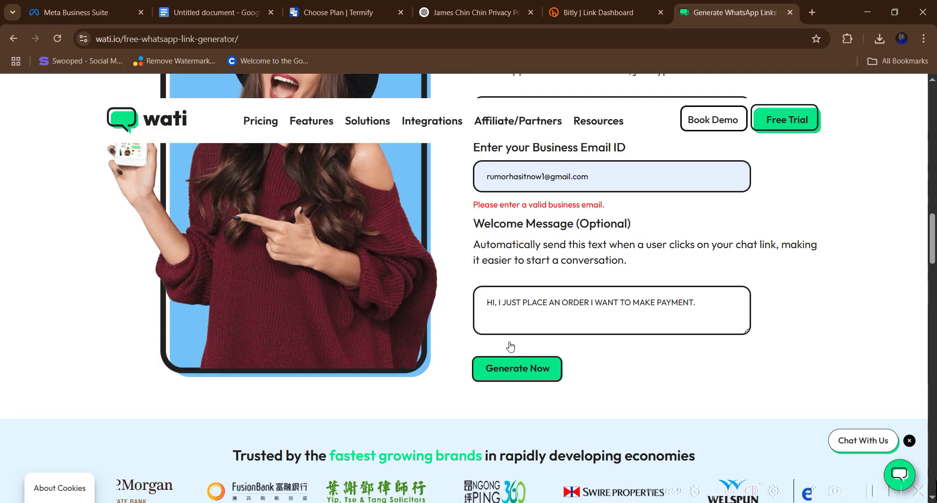
{"action": "left_click", "coordinate": [598, 269]}
{"action": "key", "text": "BackSpace"}
{"action": "key", "text": "BackSpace"}
{"action": "key", "text": "BackSpace"}
{"action": "key", "text": "BackSpace"}
{"action": "key", "text": "BackSpace"}
{"action": "key", "text": "BackSpace"}
{"action": "key", "text": "BackSpace"}
{"action": "key", "text": "BackSpace"}
{"action": "key", "text": "BackSpace"}
{"action": "key", "text": "BackSpace"}
{"action": "key", "text": "BackSpace"}
{"action": "key", "text": "BackSpace"}
{"action": "key", "text": "BackSpace"}
{"action": "key", "text": "BackSpace"}
{"action": "key", "text": "BackSpace"}
{"action": "key", "text": "BackSpace"}
{"action": "key", "text": "BackSpace"}
{"action": "key", "text": "BackSpace"}
{"action": "key", "text": "BackSpace"}
{"action": "key", "text": "BackSpace"}
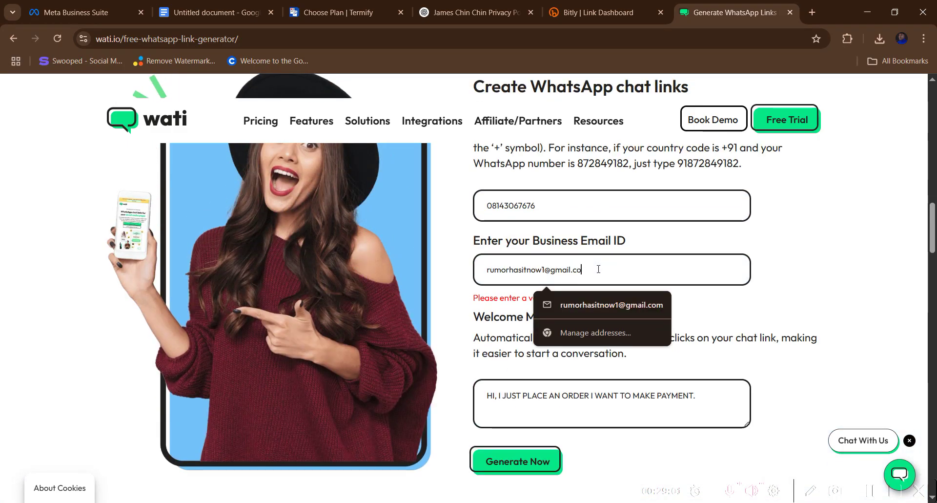
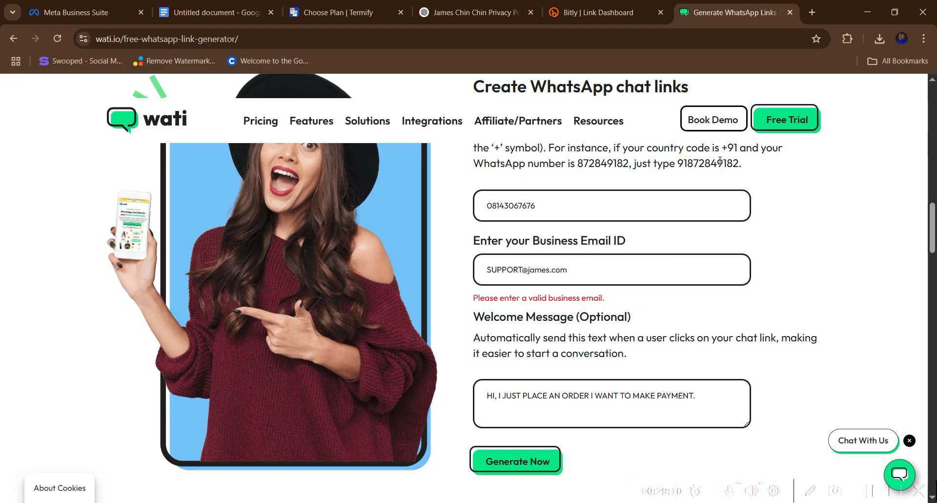
{"action": "left_click", "coordinate": [535, 463]}
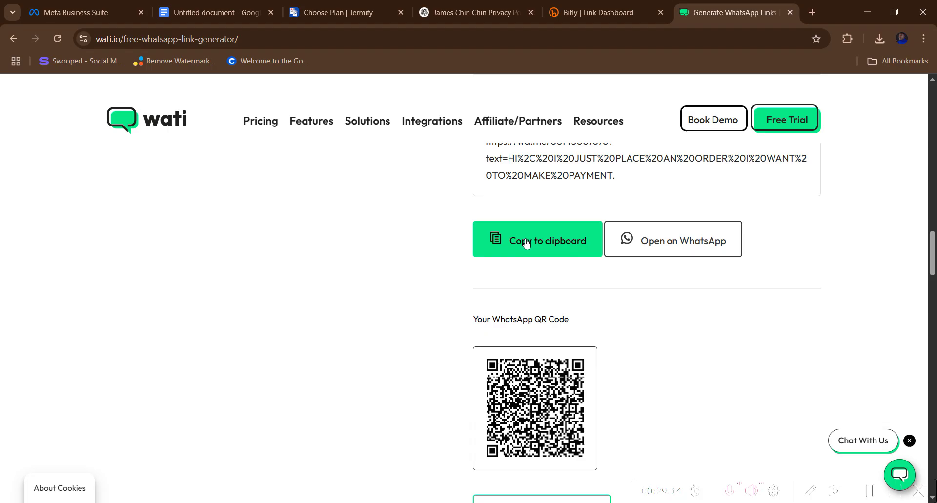
{"action": "left_click", "coordinate": [525, 242]}
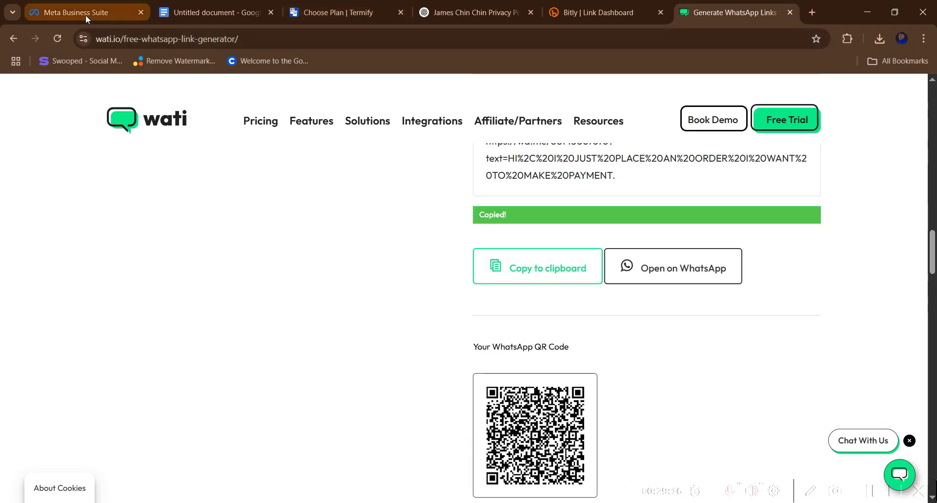
- Paste the copied WhatsApp chat link into the lead form's thank-you Link field
{"action": "left_click", "coordinate": [86, 14]}
{"action": "right_click", "coordinate": [247, 314]}
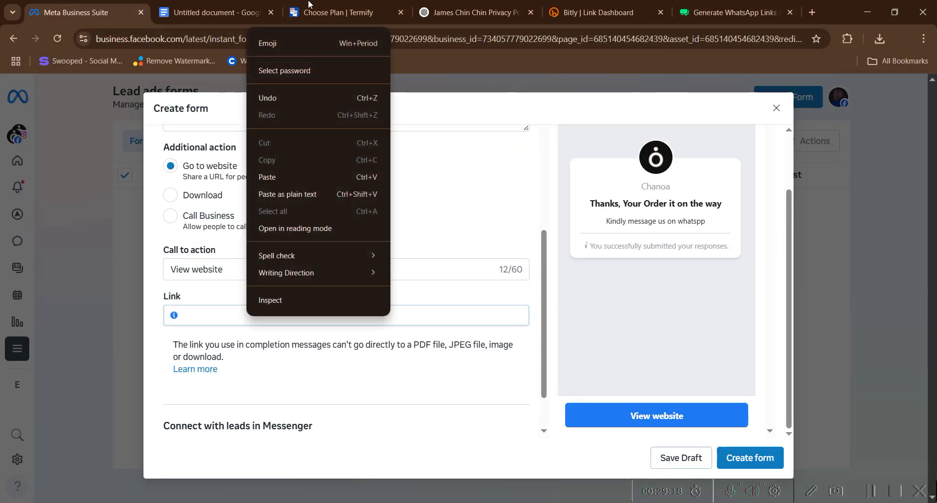
{"action": "left_click", "coordinate": [737, 16]}
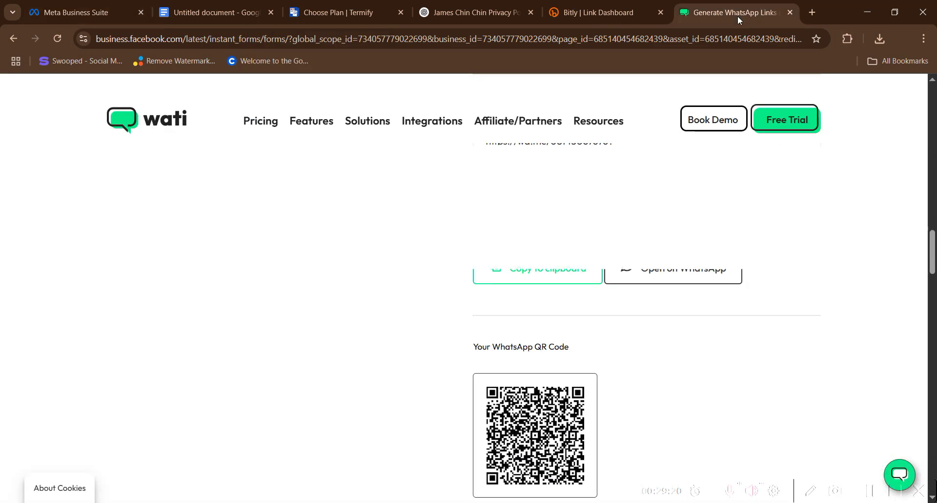
{"action": "scroll", "coordinate": [592, 280], "scroll_direction": "up", "scroll_amount": 6}
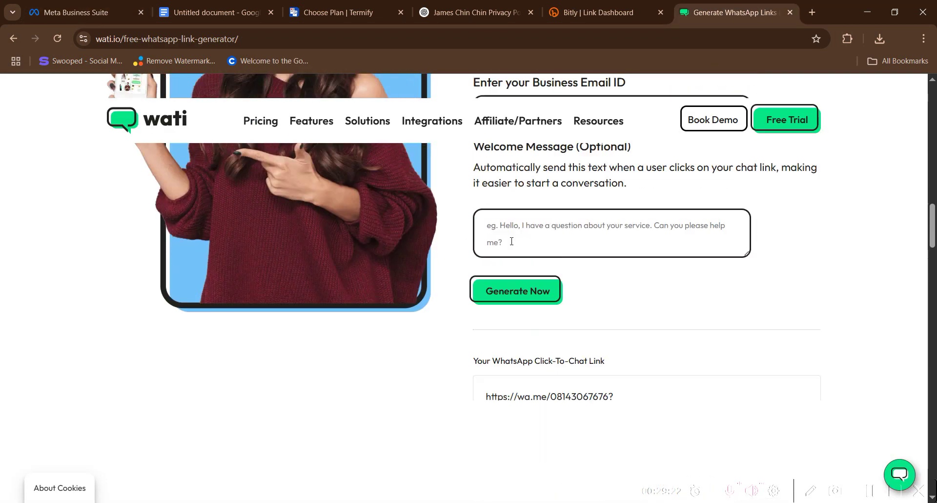
{"action": "scroll", "coordinate": [512, 215], "scroll_direction": "up", "scroll_amount": 1}
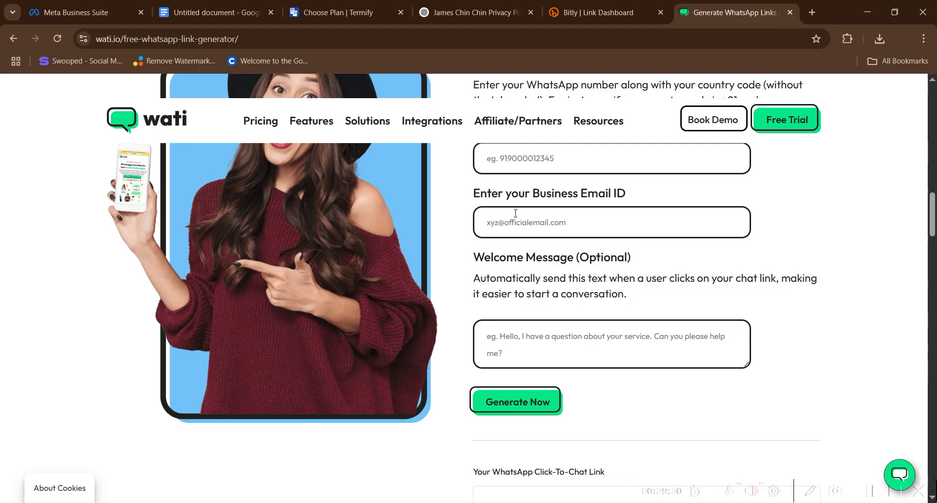
{"action": "left_click", "coordinate": [105, 7]}
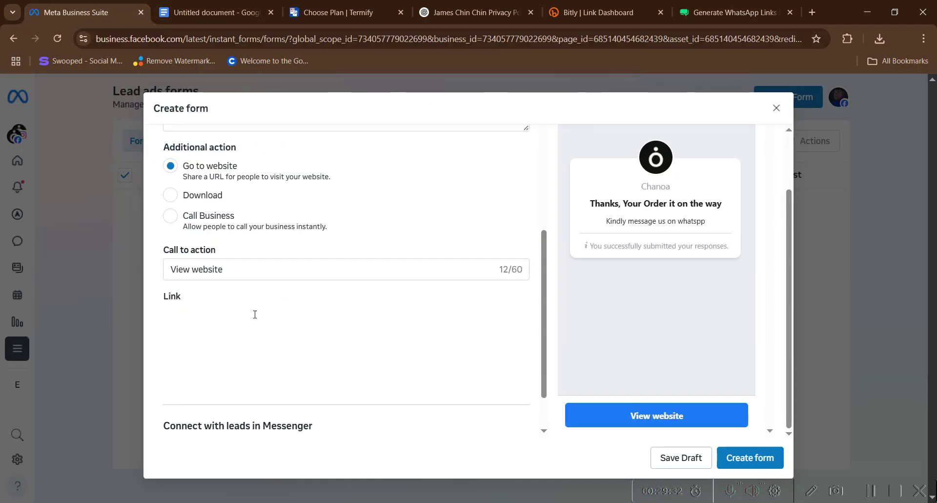
{"action": "scroll", "coordinate": [231, 325], "scroll_direction": "down", "scroll_amount": 1}
{"action": "right_click", "coordinate": [211, 254]}
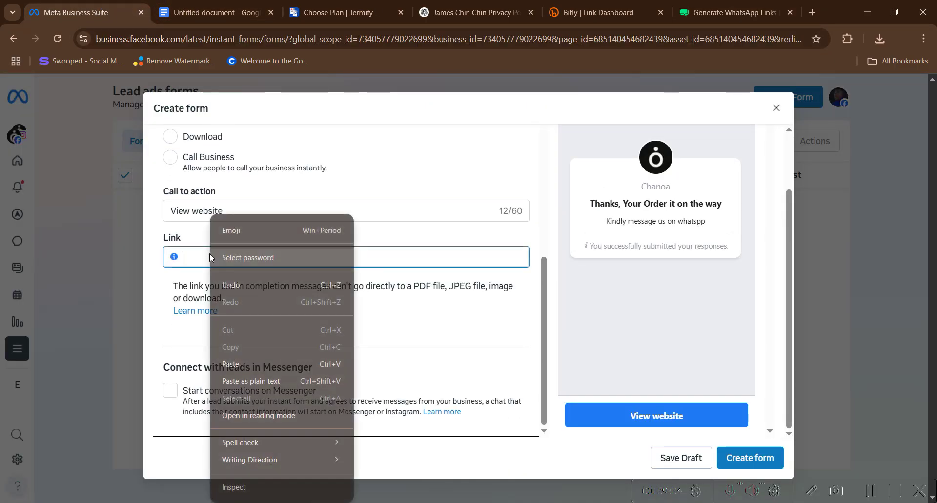
{"action": "left_click", "coordinate": [260, 368]}
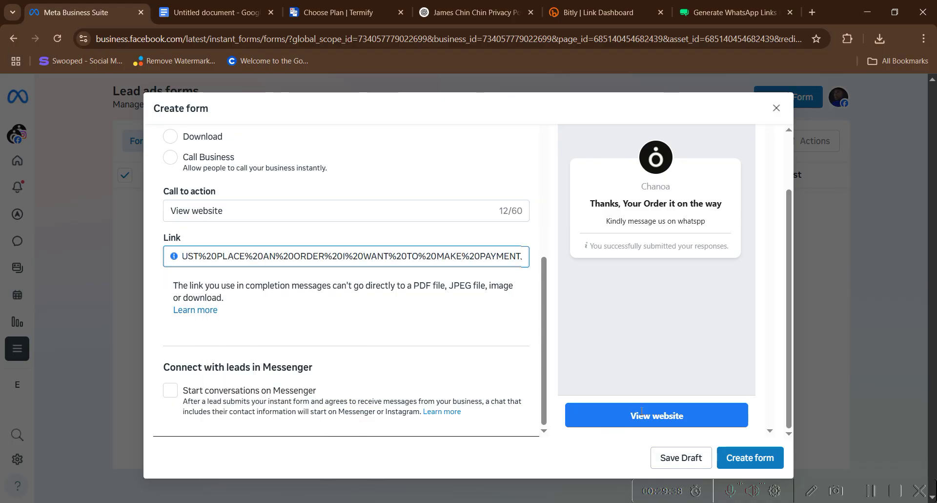
- Change the thank-you button text to 'Click Here to pay' and create the form
{"action": "left_click", "coordinate": [286, 210]}
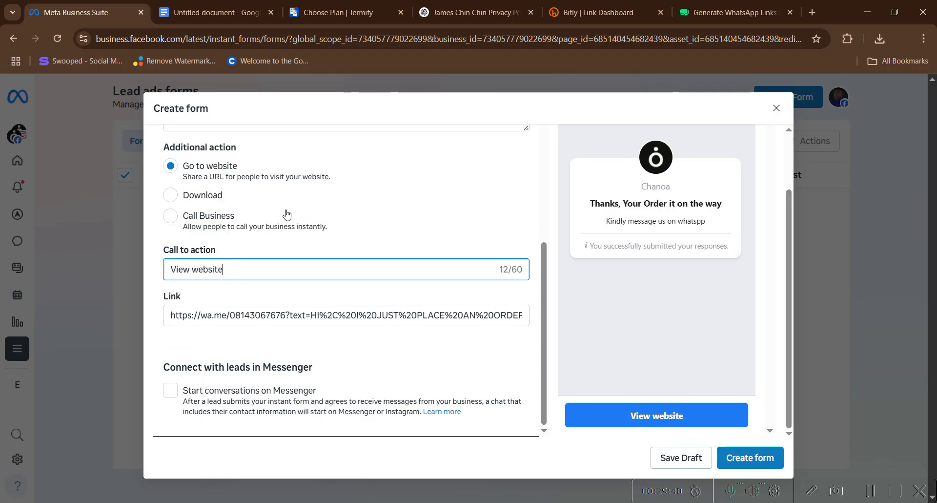
{"action": "key", "text": "BackSpace"}
{"action": "key", "text": "BackSpace"}
{"action": "key", "text": "BackSpace"}
{"action": "key", "text": "BackSpace"}
{"action": "key", "text": "BackSpace"}
{"action": "key", "text": "BackSpace"}
{"action": "key", "text": "BackSpace"}
{"action": "key", "text": "BackSpace"}
{"action": "key", "text": "BackSpace"}
{"action": "key", "text": "BackSpace"}
{"action": "key", "text": "BackSpace"}
{"action": "key", "text": "BackSpace"}
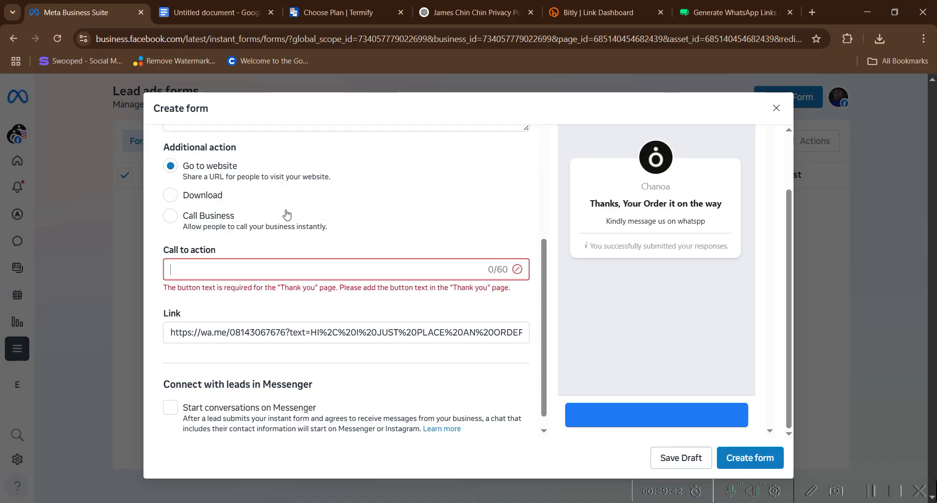
{"action": "type", "text": "Message"}
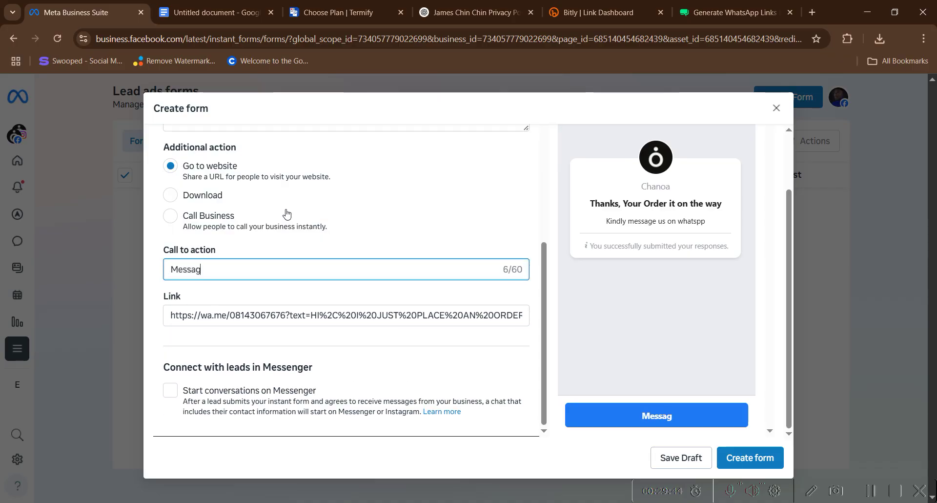
{"action": "key", "text": "BackSpace"}
{"action": "key", "text": "BackSpace"}
{"action": "key", "text": "BackSpace"}
{"action": "key", "text": "BackSpace"}
{"action": "key", "text": "BackSpace"}
{"action": "key", "text": "BackSpace"}
{"action": "key", "text": "BackSpace"}
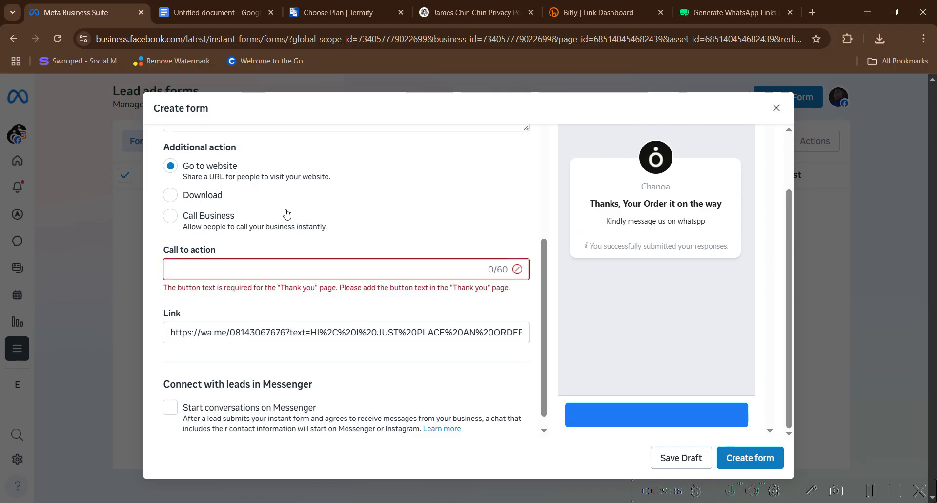
{"action": "type", "text": "C"}
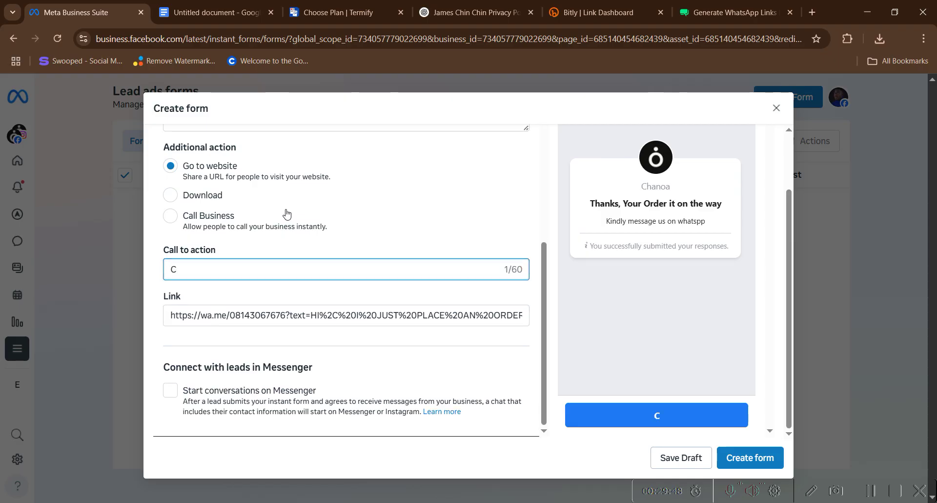
{"action": "type", "text": "lick Here to"}
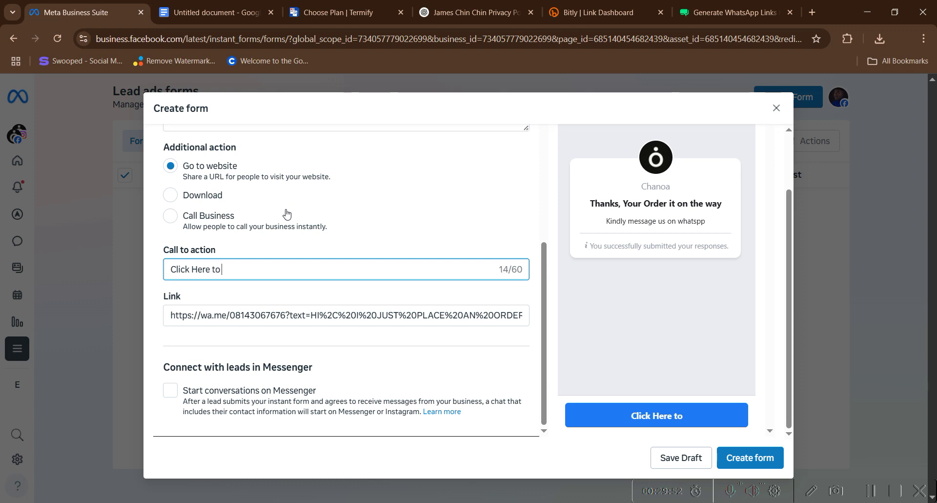
{"action": "type", "text": " pay"}
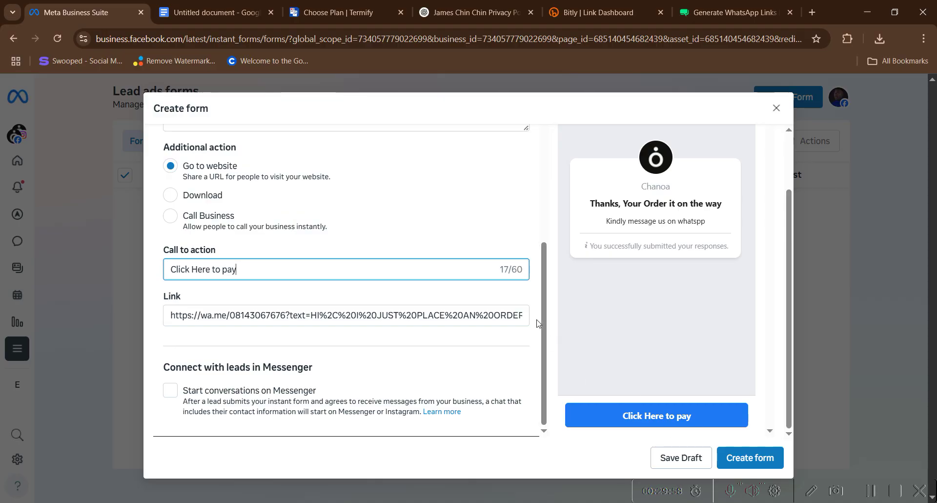
{"action": "left_click", "coordinate": [752, 463]}
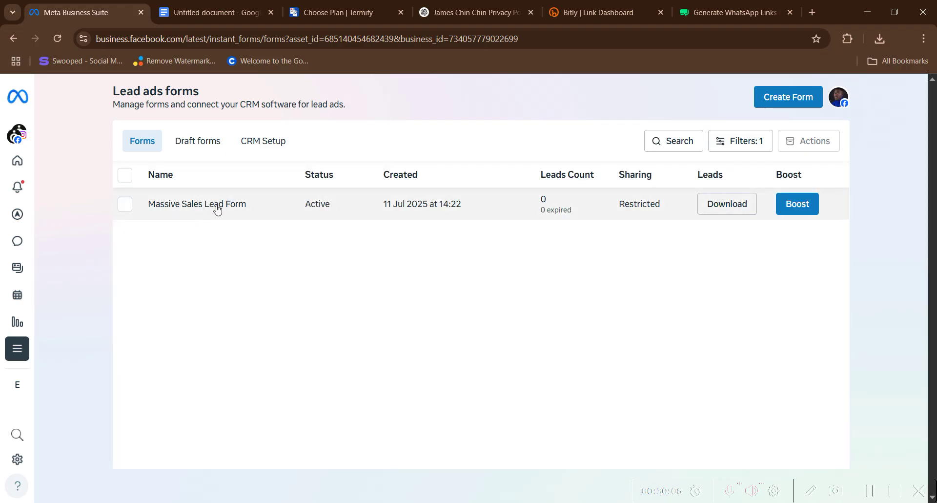
- Browse the CRM systems offered on the CRM Setup tab, such as Google Sheets, Zapier and Excel
{"action": "left_click", "coordinate": [254, 139]}
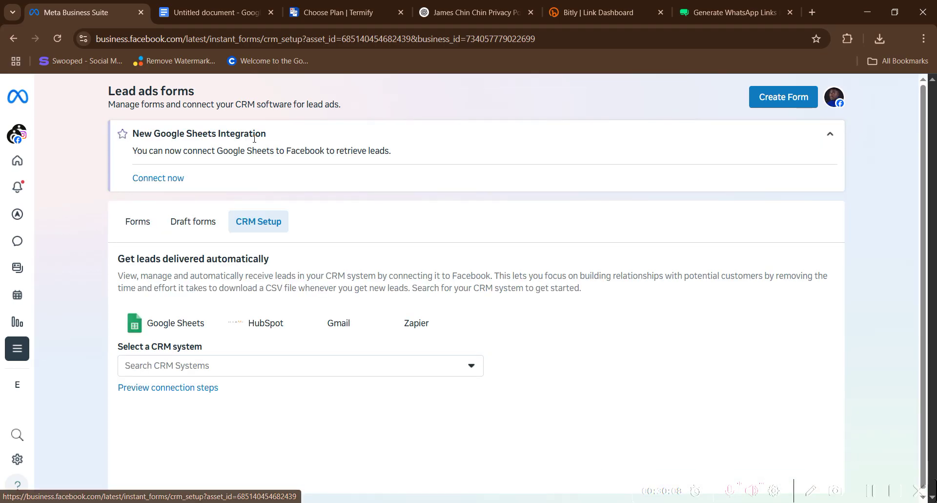
{"action": "left_click", "coordinate": [145, 218]}
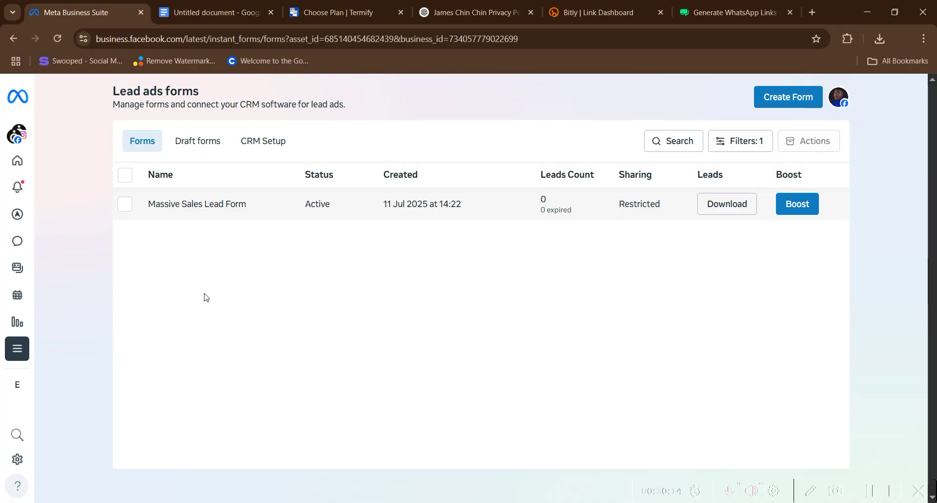
{"action": "left_click", "coordinate": [261, 140]}
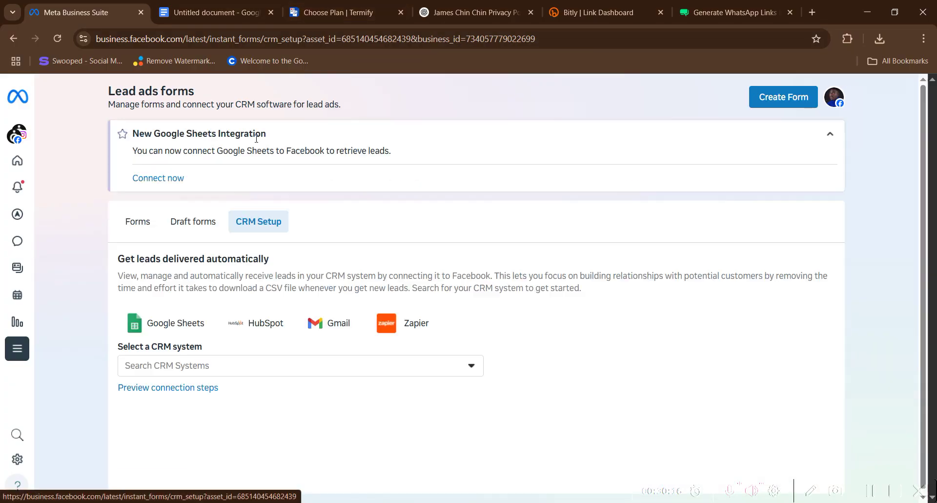
{"action": "left_click", "coordinate": [170, 373]}
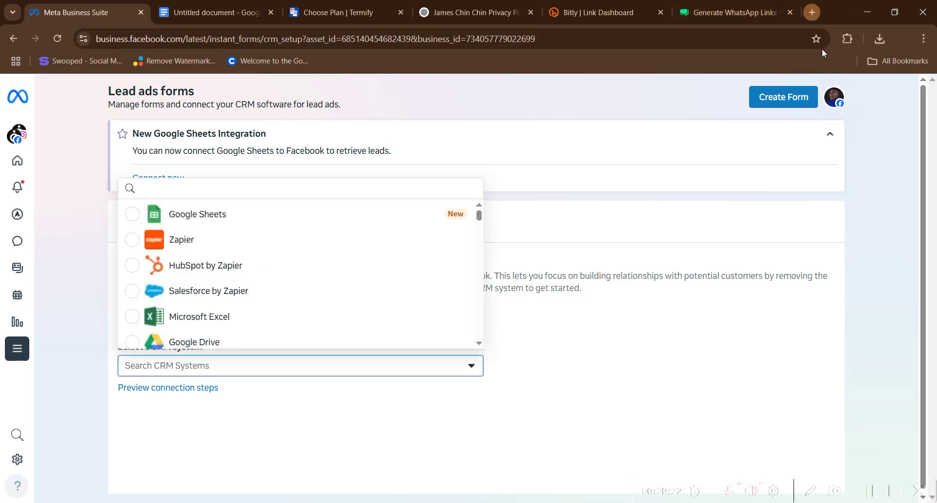
{"action": "left_click", "coordinate": [813, 14]}
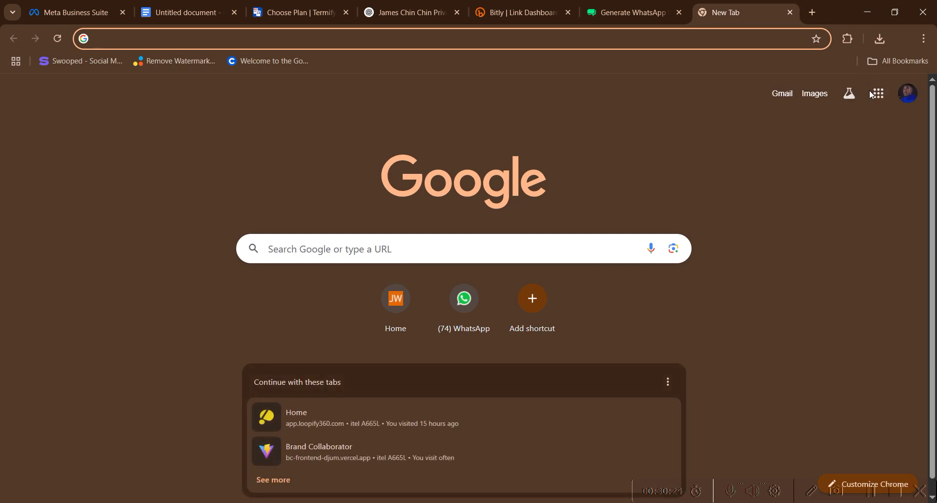
- Launch Google Sheets from the Google apps grid and start a blank spreadsheet
{"action": "left_click", "coordinate": [878, 94]}
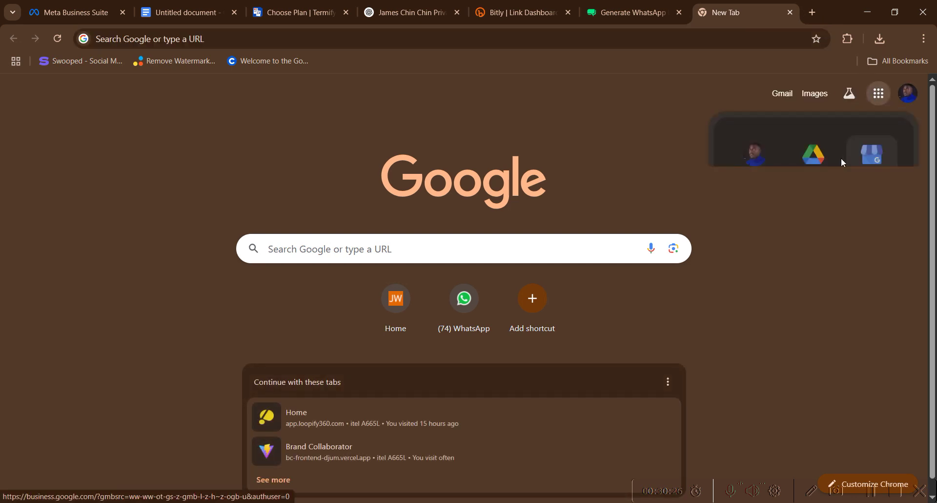
{"action": "scroll", "coordinate": [842, 244], "scroll_direction": "down", "scroll_amount": 3}
{"action": "left_click", "coordinate": [816, 274]}
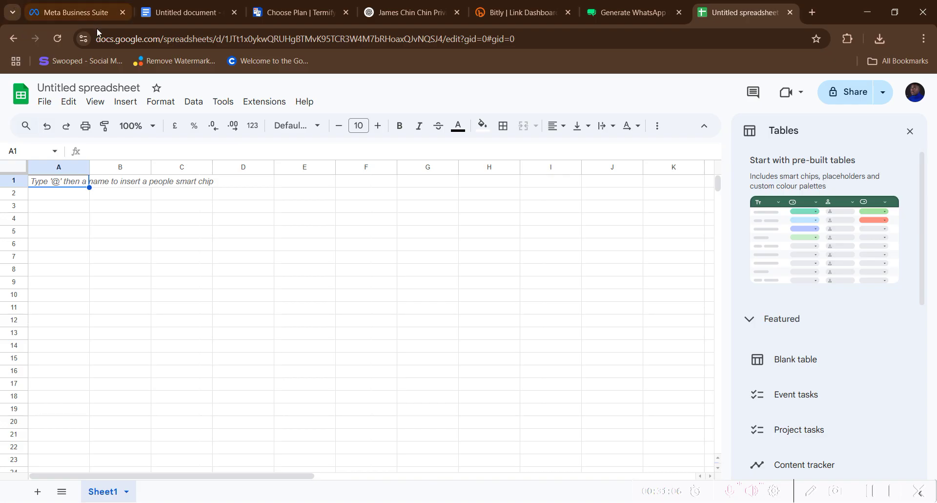
- Pick Google Sheets in the Search CRM Systems list on the Lead ads forms page
{"action": "left_click", "coordinate": [95, 15]}
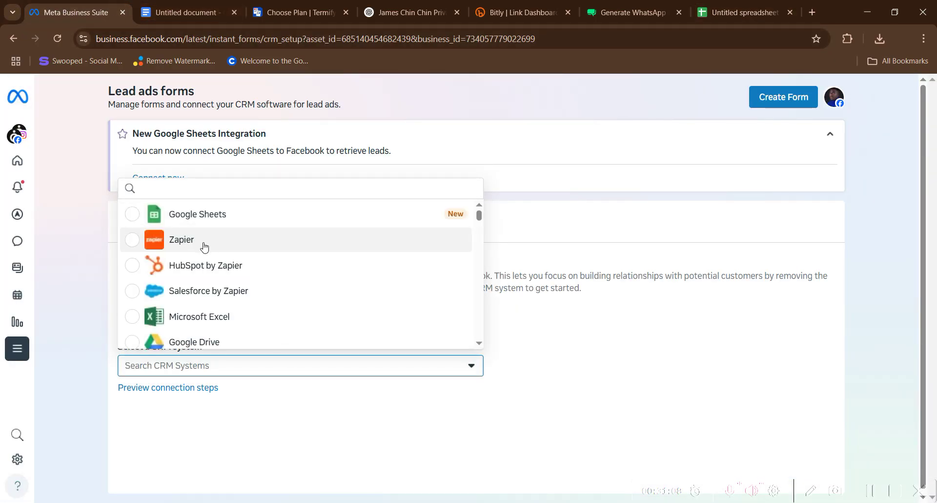
{"action": "left_click", "coordinate": [209, 218]}
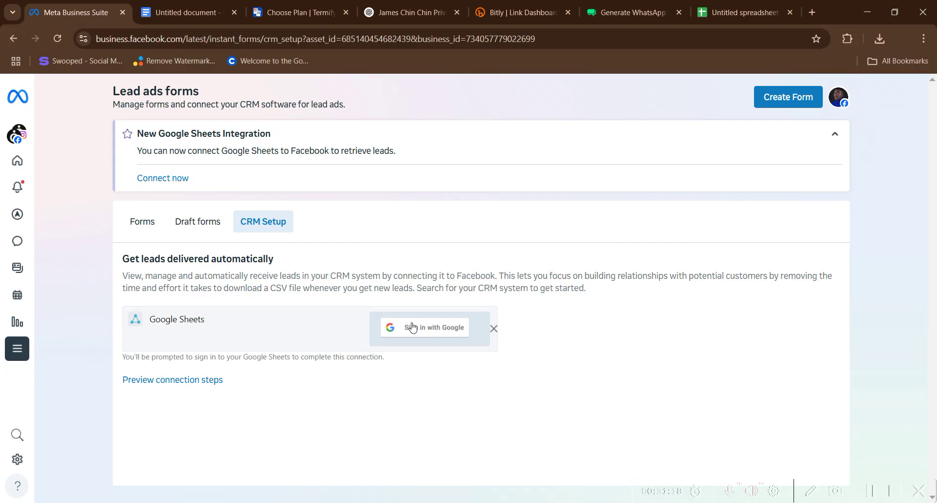
{"action": "left_click", "coordinate": [738, 13]}
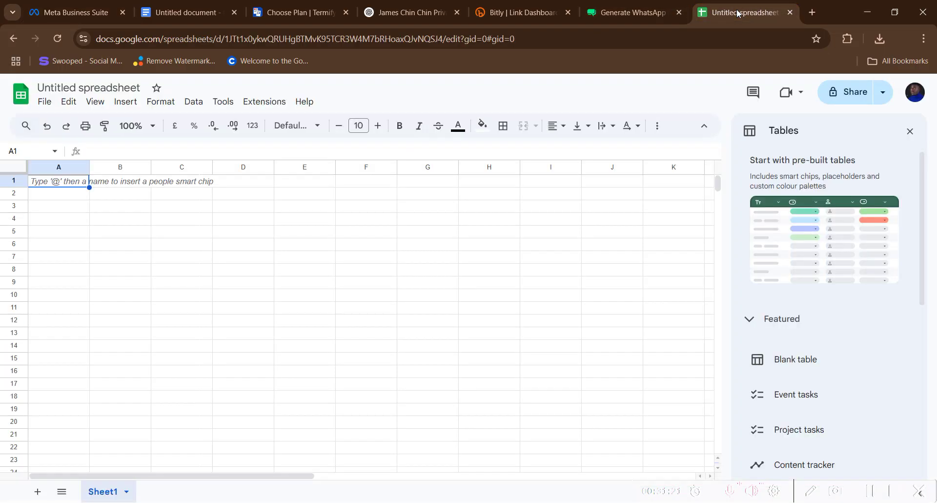
- Retitle 'Untitled spreadsheet' to 'james', then go back to the Meta CRM Setup page
{"action": "left_click", "coordinate": [84, 88]}
{"action": "type", "text": "so"}
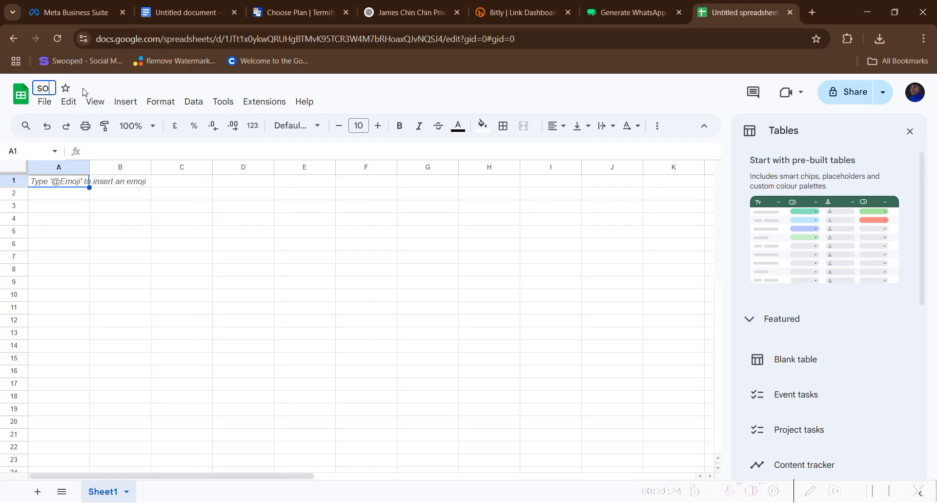
{"action": "key", "text": "BackSpace"}
{"action": "key", "text": "BackSpace"}
{"action": "type", "text": "james"}
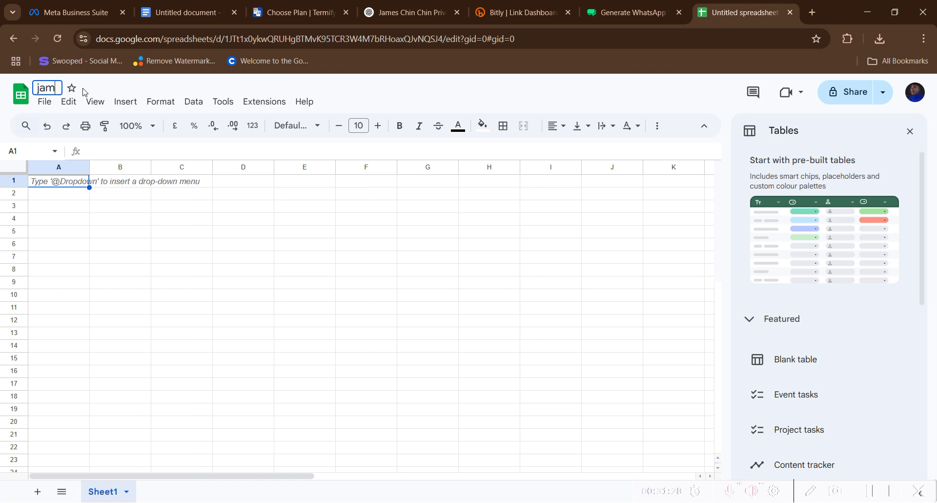
{"action": "left_click", "coordinate": [162, 260]}
{"action": "left_click", "coordinate": [192, 12]}
{"action": "left_click", "coordinate": [63, 13]}
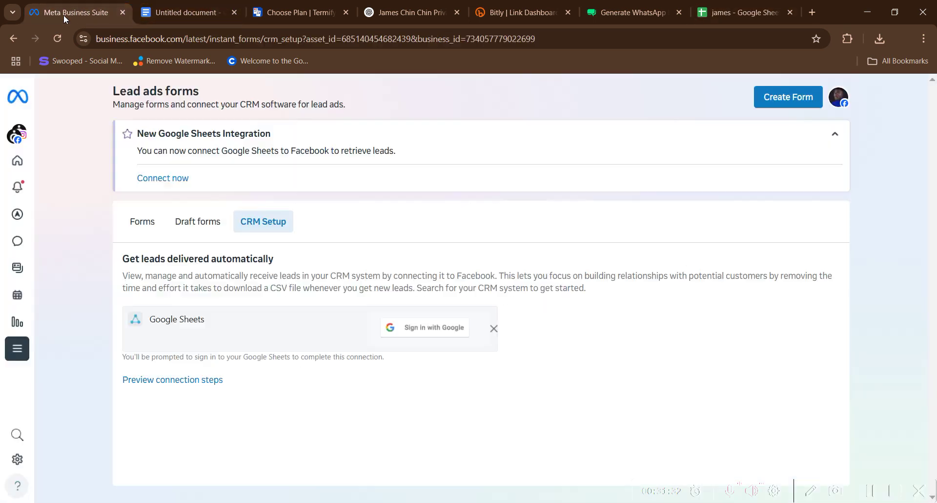
- Sign in with Google and start a new integration using the 'james' spreadsheet
{"action": "left_click", "coordinate": [409, 331]}
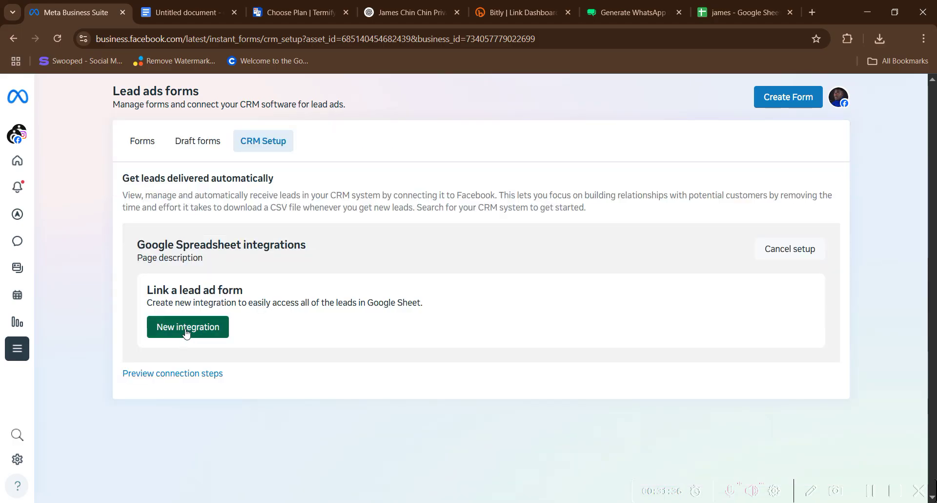
{"action": "left_click", "coordinate": [186, 334]}
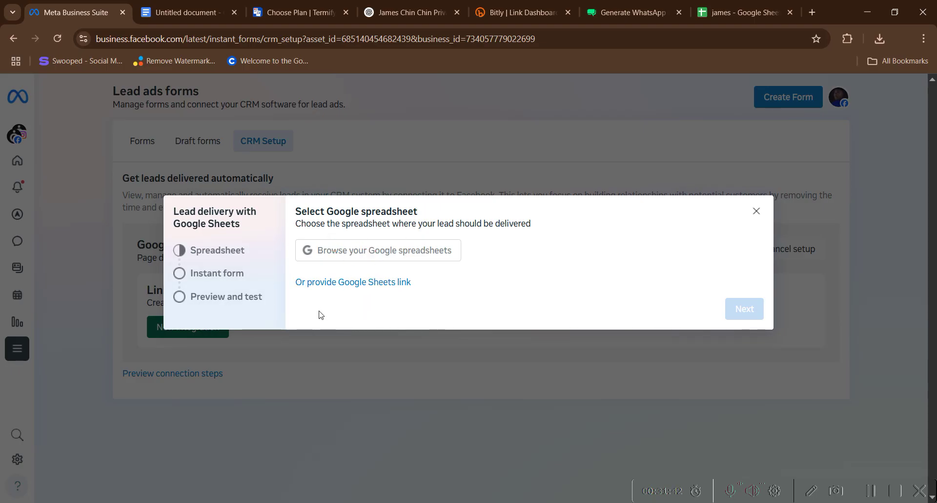
{"action": "left_click", "coordinate": [389, 259]}
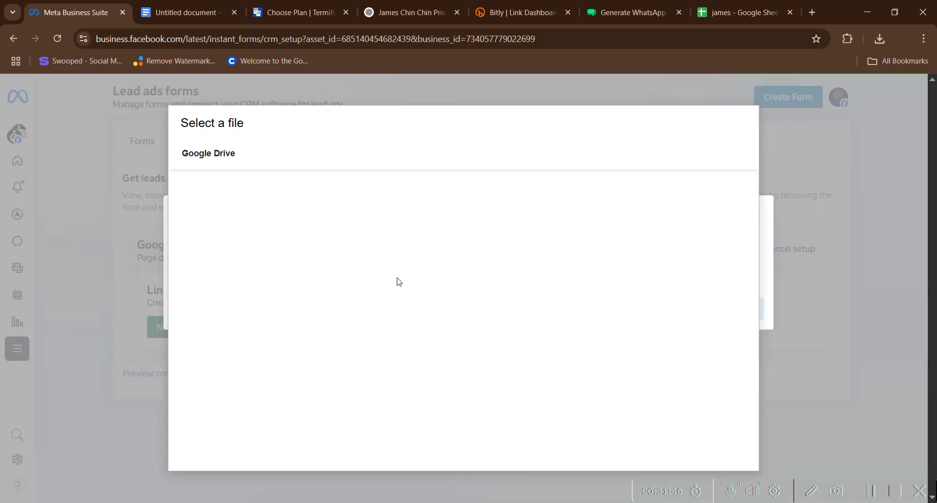
{"action": "left_click", "coordinate": [232, 303]}
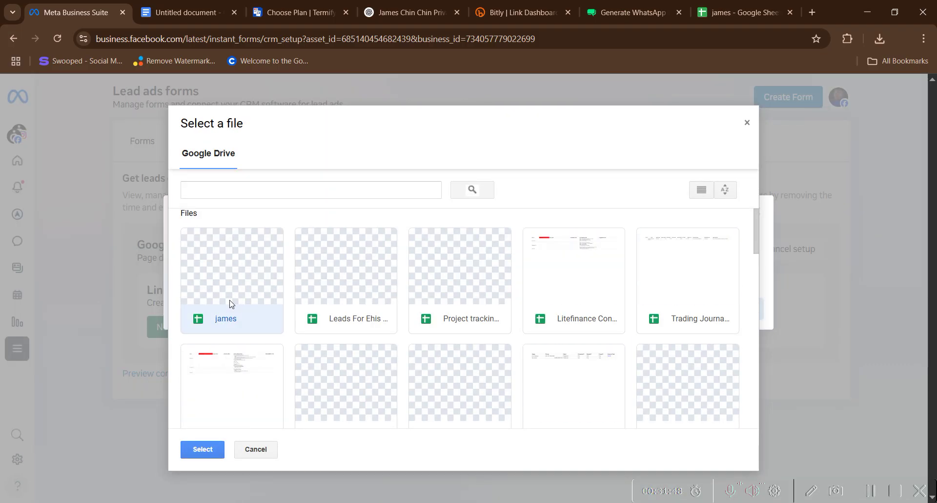
{"action": "left_click", "coordinate": [202, 449]}
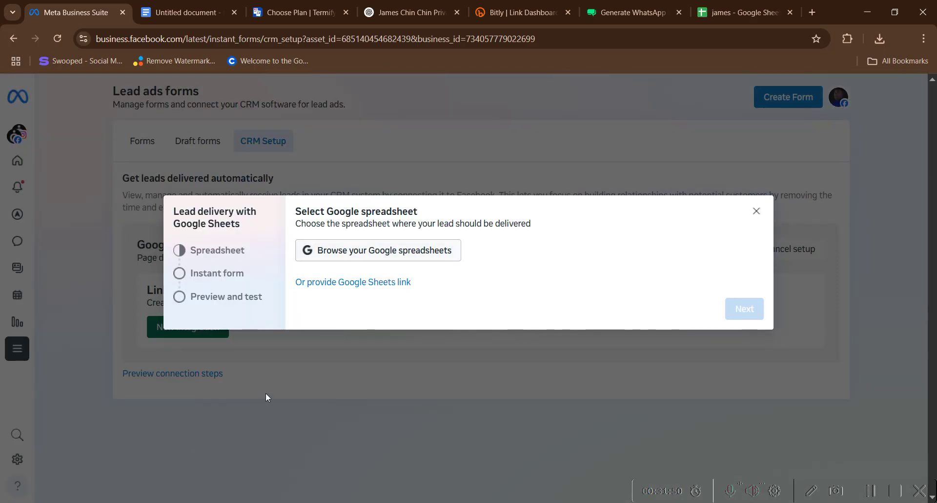
- Map Sheet1 to the Massive Sales Lead Form and continue to preview and test
{"action": "left_click", "coordinate": [374, 251]}
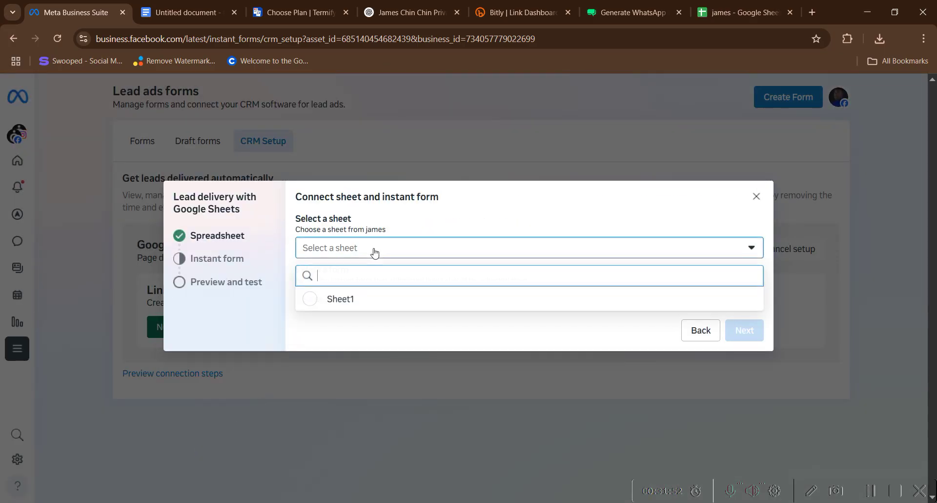
{"action": "left_click", "coordinate": [345, 299]}
{"action": "left_click", "coordinate": [349, 298]}
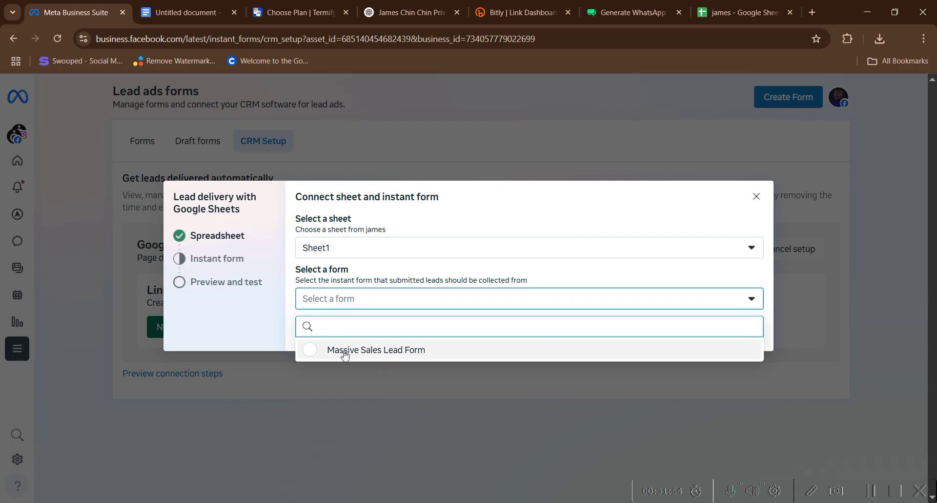
{"action": "left_click", "coordinate": [312, 350]}
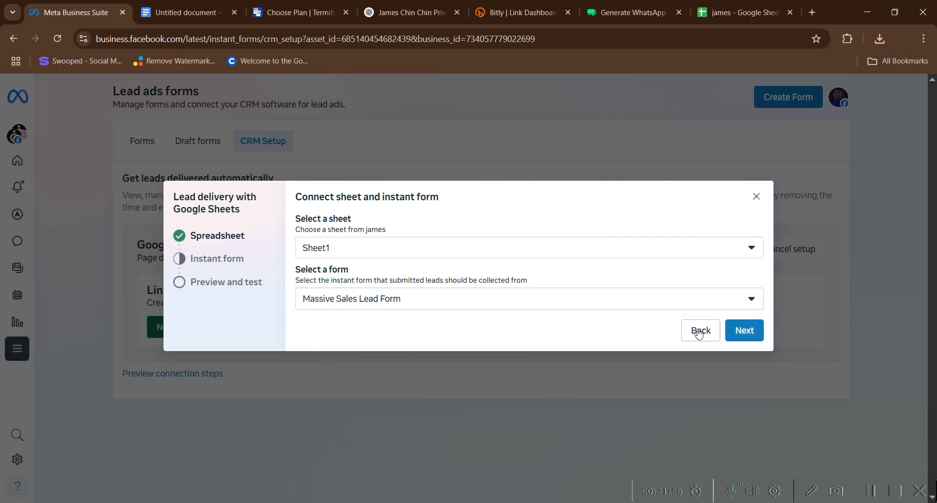
{"action": "left_click", "coordinate": [749, 333]}
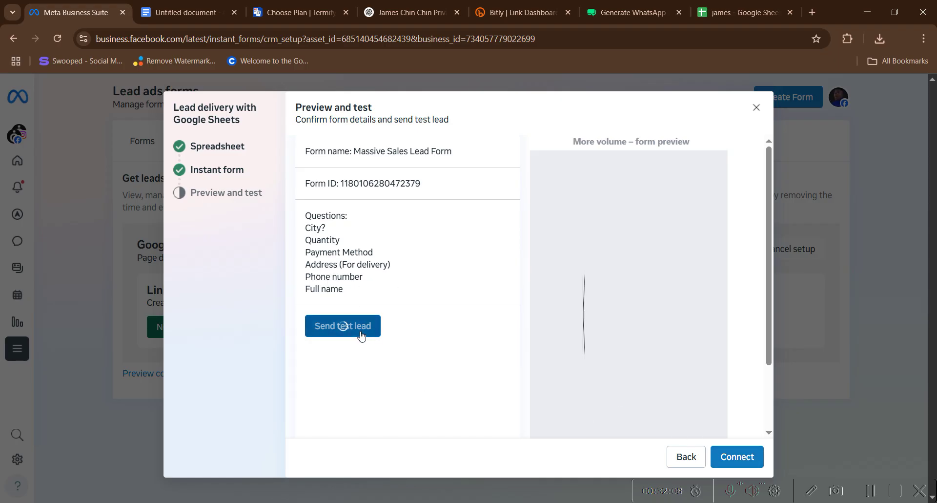
- Send a test lead and check that it arrives in the 'james' spreadsheet
{"action": "left_click", "coordinate": [341, 325]}
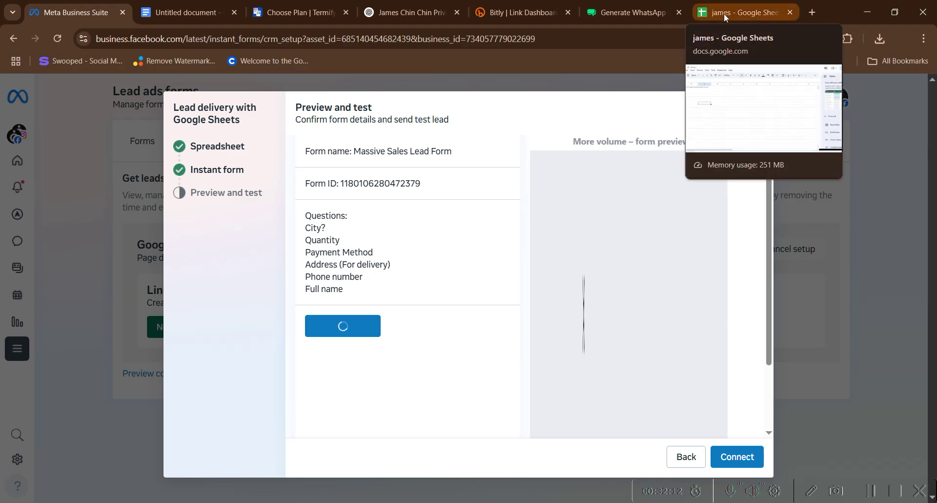
{"action": "left_click", "coordinate": [725, 13]}
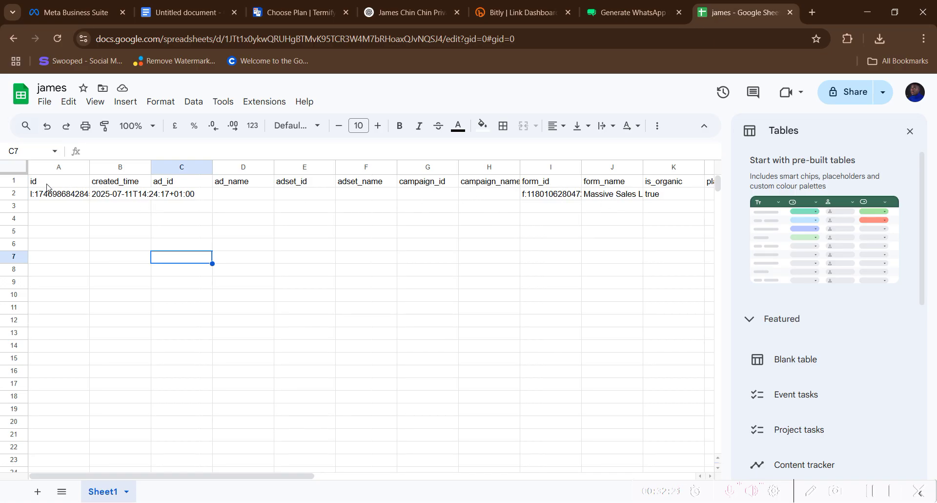
- Rename header A1 from id to 'Name' and B1 from created_time to 'phone'
{"action": "double_click", "coordinate": [46, 184]}
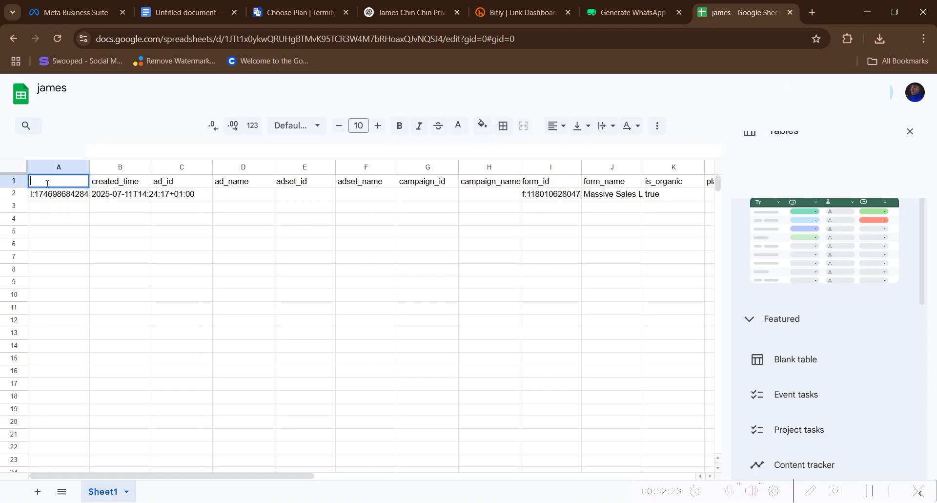
{"action": "type", "text": "Name"}
{"action": "left_click", "coordinate": [140, 183]}
{"action": "double_click", "coordinate": [140, 181]}
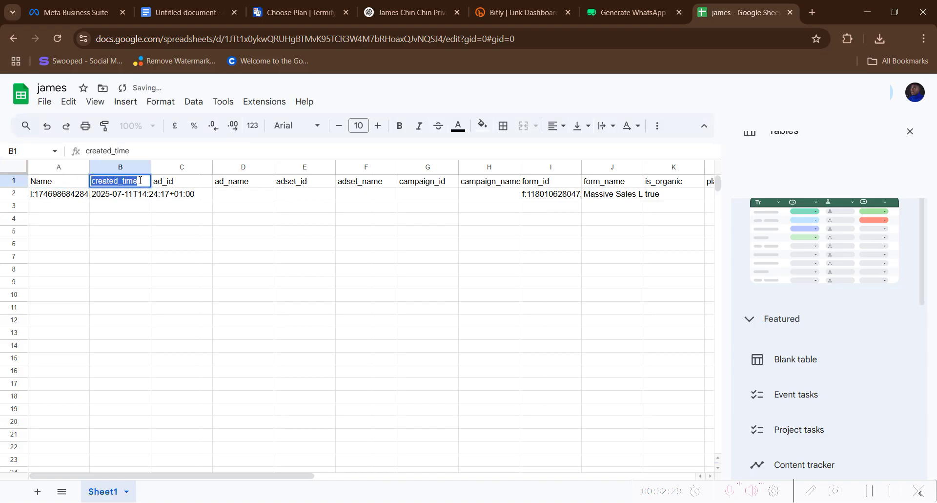
{"action": "type", "text": "f"}
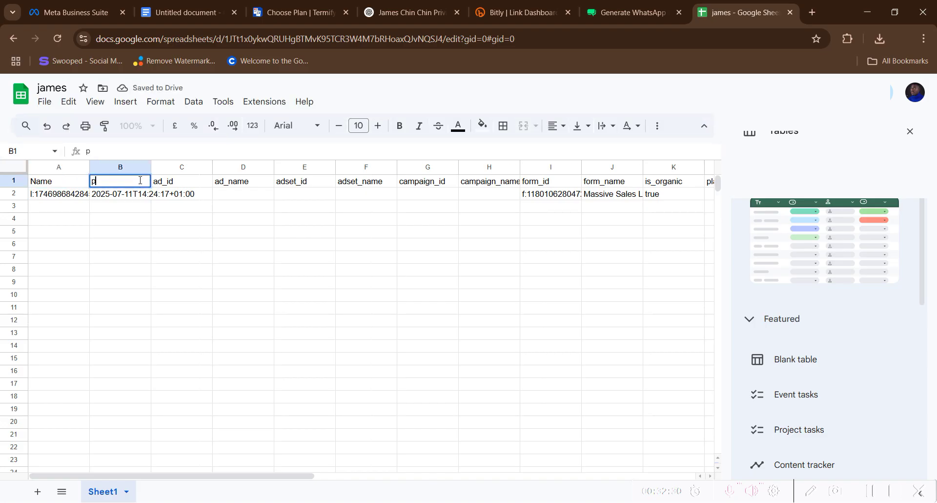
{"action": "type", "text": "hone"}
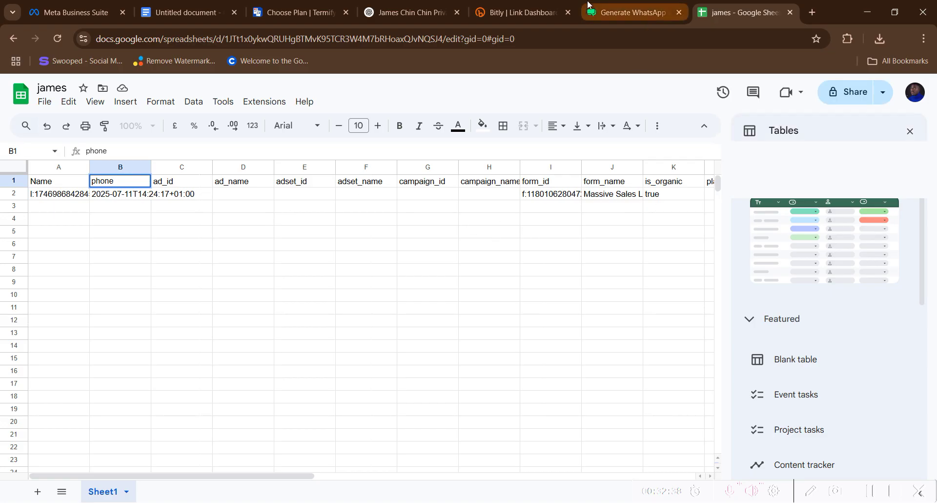
{"action": "left_click", "coordinate": [61, 19]}
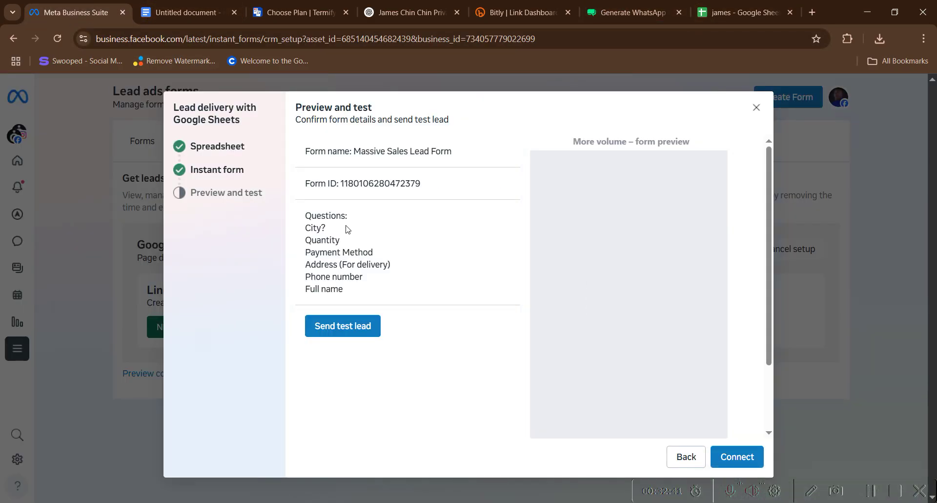
- Connect the form to james Sheet1 and return to the Forms list
{"action": "left_click", "coordinate": [735, 456]}
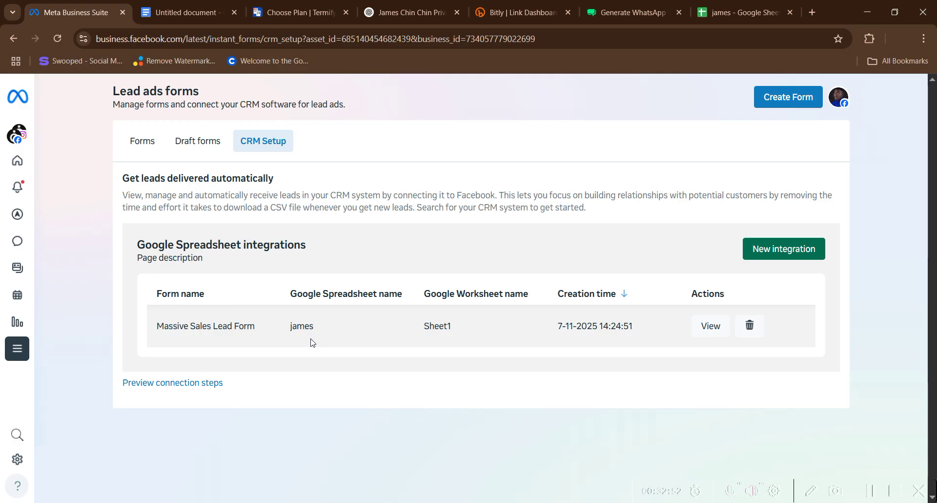
{"action": "left_click", "coordinate": [141, 140]}
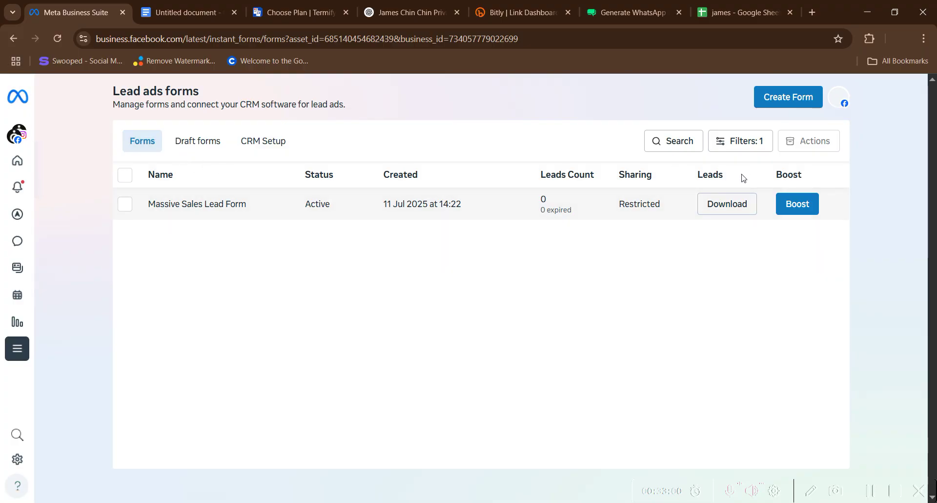
- Prepare a leads download for Massive Sales Lead Form, then close the download window
{"action": "left_click", "coordinate": [727, 206]}
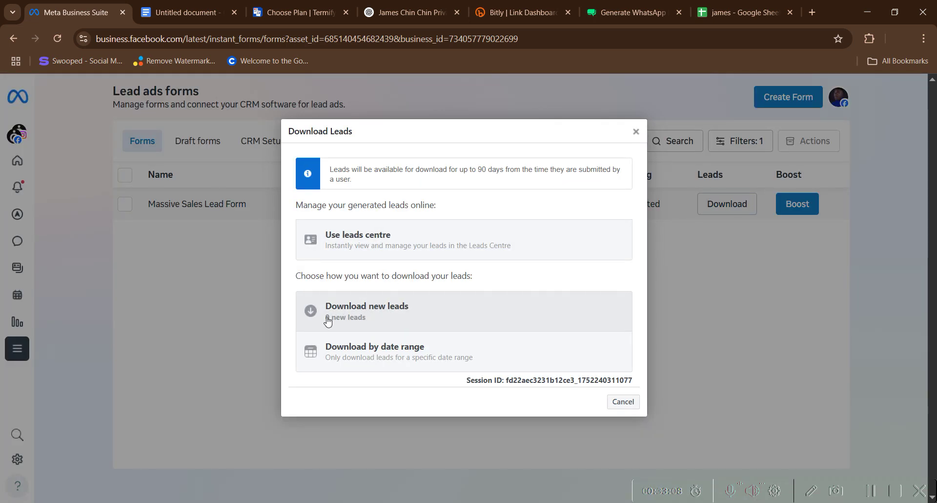
{"action": "left_click", "coordinate": [345, 311]}
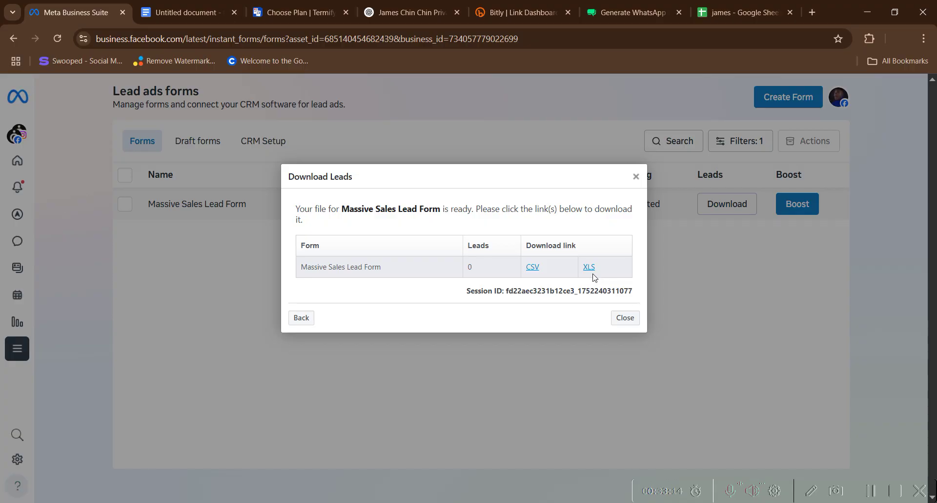
{"action": "left_click", "coordinate": [636, 176]}
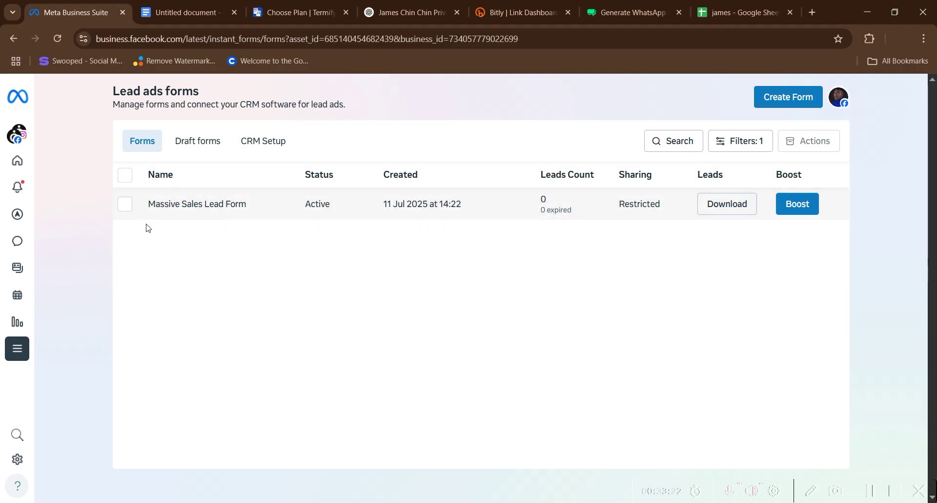
{"action": "mouse_move", "coordinate": [17, 305]}
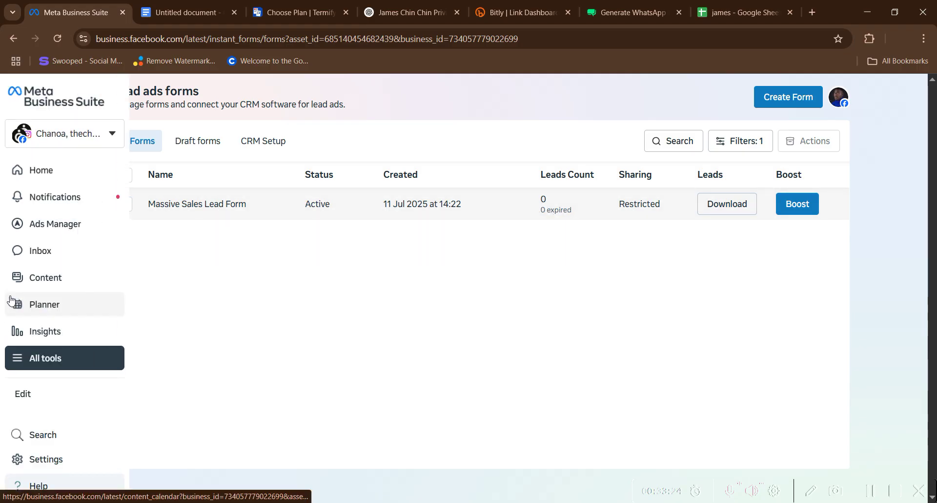
- Go from the Business Suite home to Ads Manager campaigns and switch the business ad account
{"action": "left_click", "coordinate": [45, 174]}
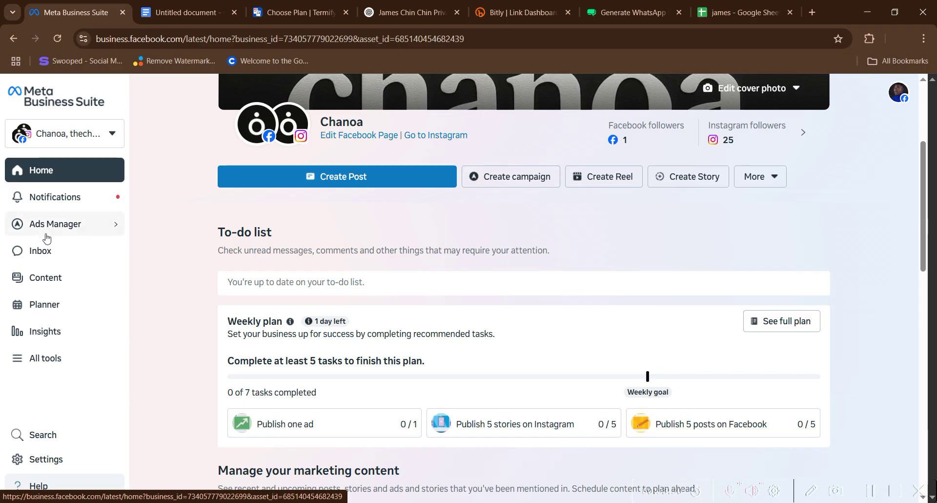
{"action": "mouse_move", "coordinate": [46, 234]}
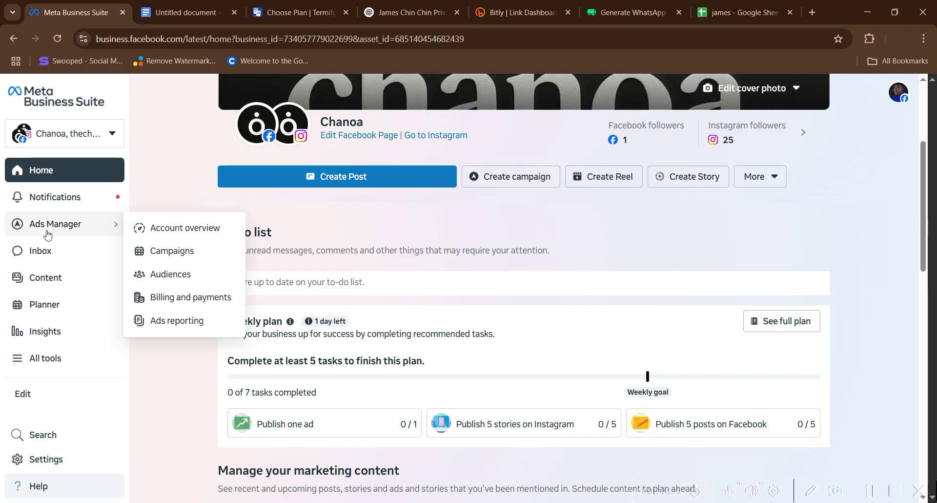
{"action": "left_click", "coordinate": [177, 249]}
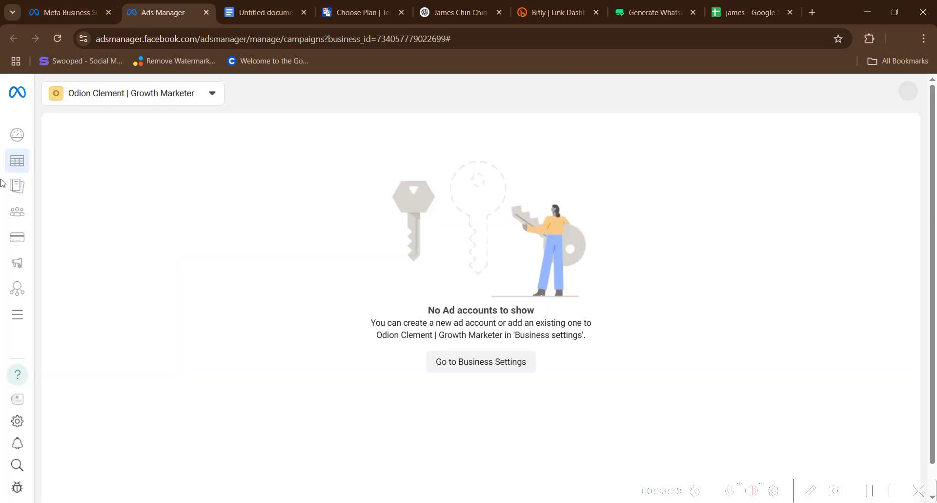
{"action": "left_click", "coordinate": [173, 96]}
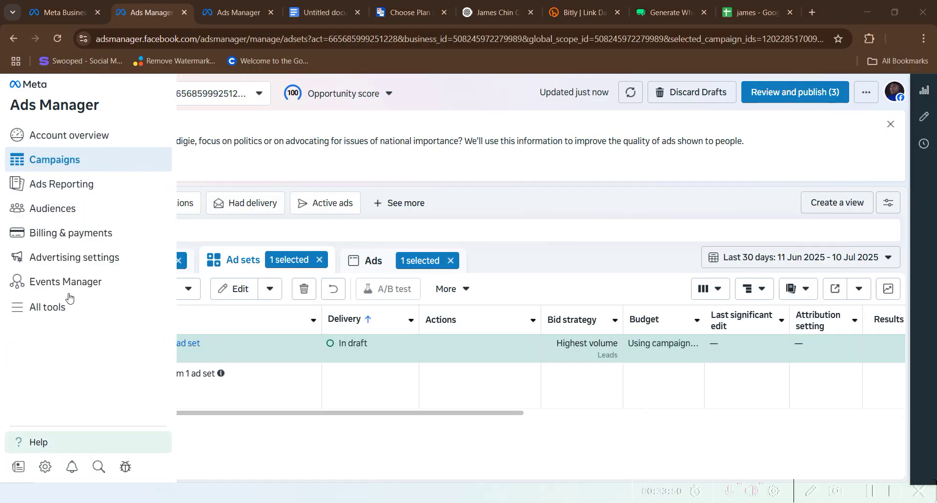
{"action": "mouse_move", "coordinate": [257, 360]}
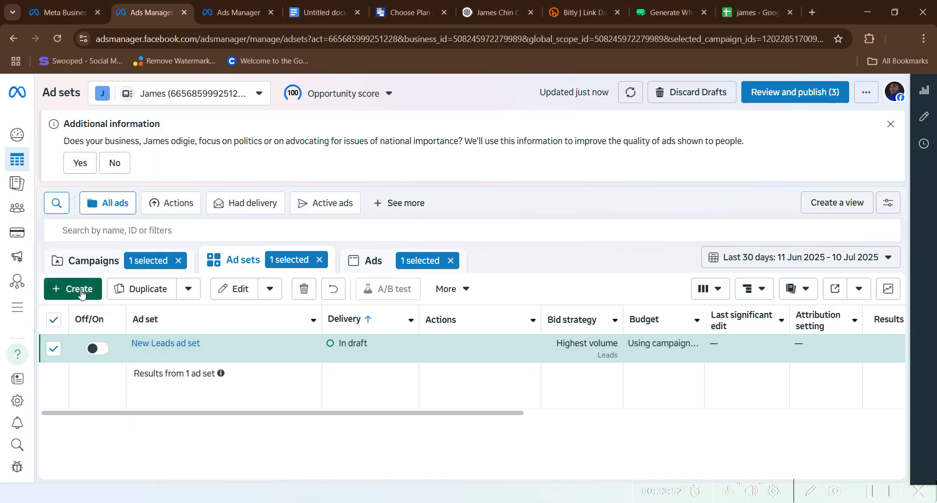
- Create a brand-new campaign with Leads as its objective and open the draft
{"action": "left_click", "coordinate": [81, 293]}
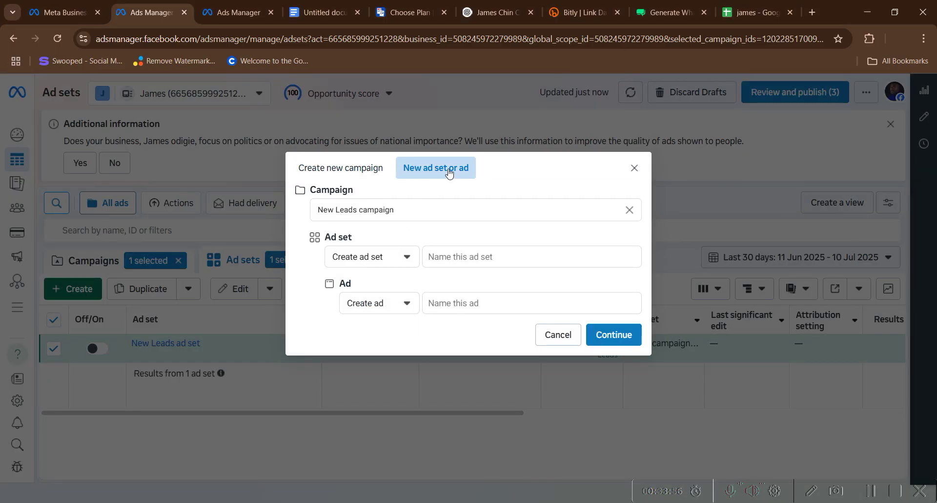
{"action": "left_click", "coordinate": [358, 175]}
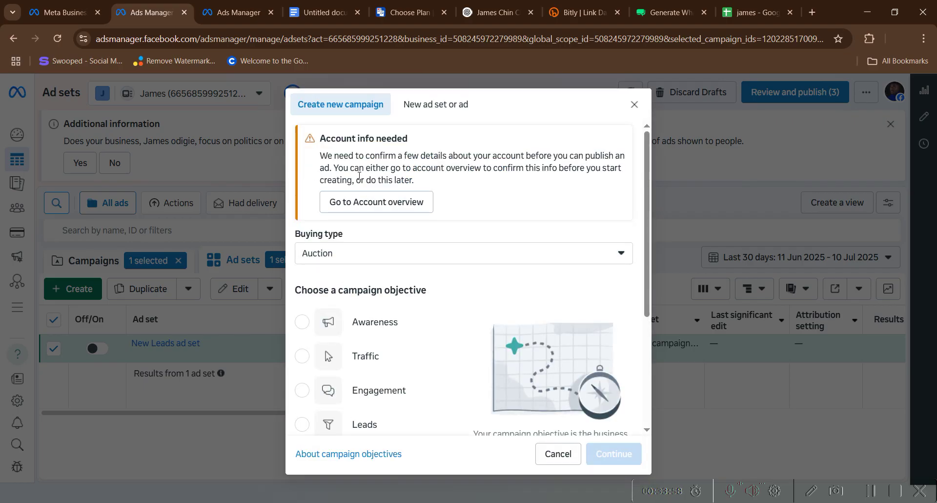
{"action": "scroll", "coordinate": [390, 322], "scroll_direction": "down", "scroll_amount": 1}
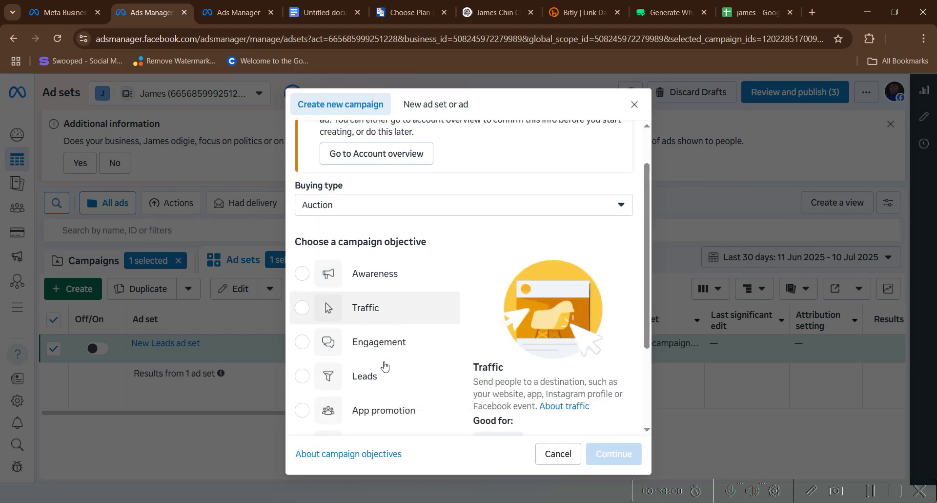
{"action": "left_click", "coordinate": [371, 366]}
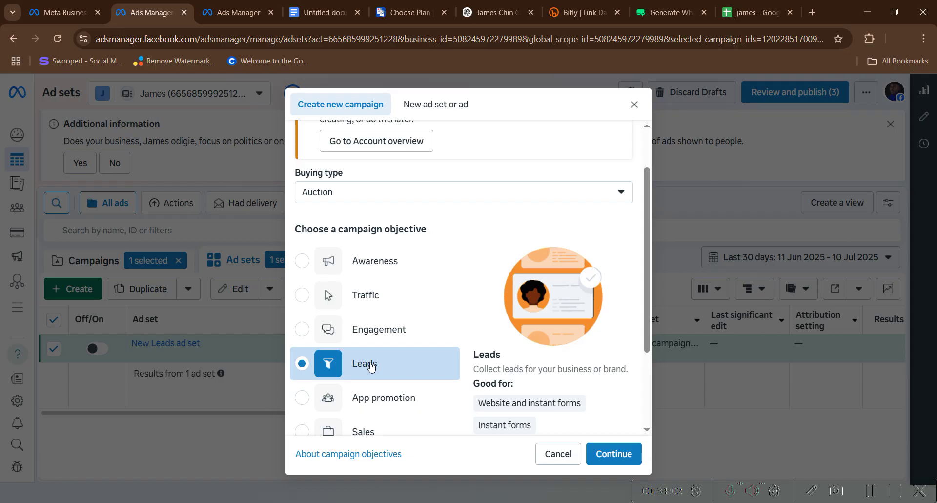
{"action": "left_click", "coordinate": [613, 453]}
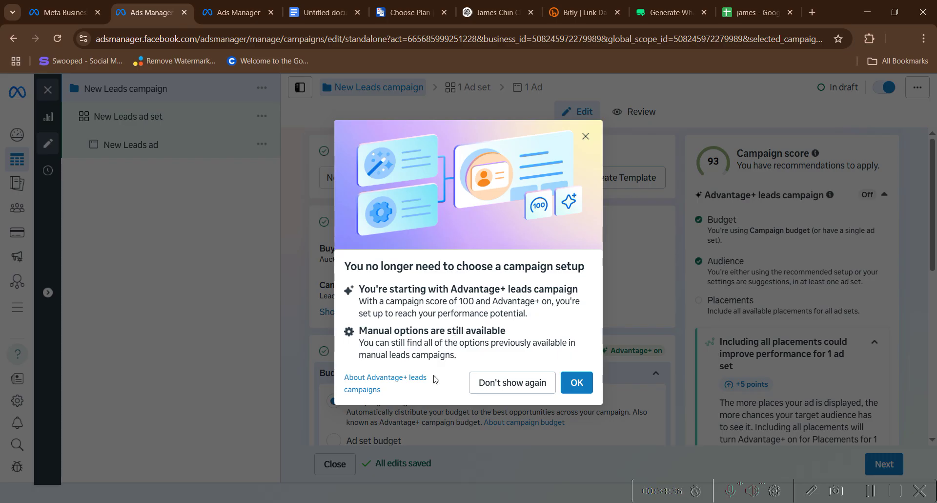
- Dismiss the Advantage+ notice and rename the campaign to the client's name
{"action": "left_click", "coordinate": [575, 382]}
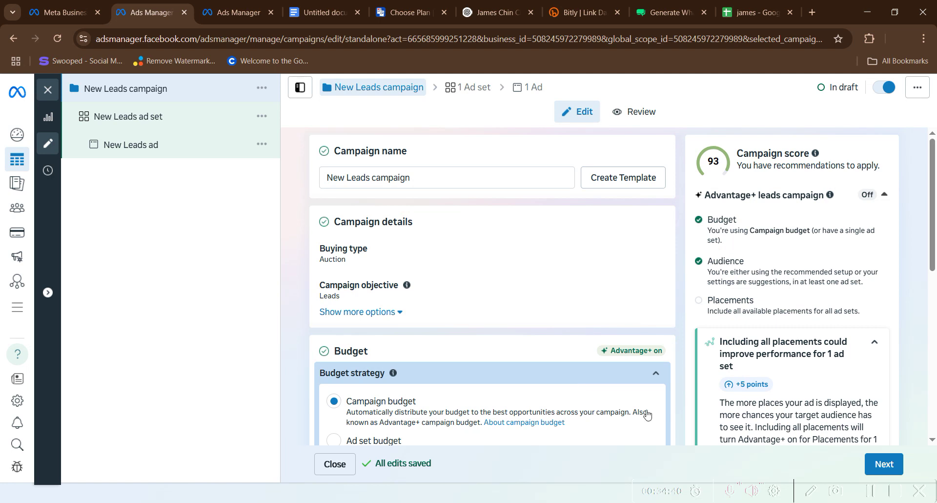
{"action": "left_click", "coordinate": [429, 176]}
{"action": "key", "text": "BackSpace"}
{"action": "key", "text": "BackSpace"}
{"action": "key", "text": "BackSpace"}
{"action": "key", "text": "BackSpace"}
{"action": "key", "text": "BackSpace"}
{"action": "key", "text": "BackSpace"}
{"action": "key", "text": "BackSpace"}
{"action": "key", "text": "BackSpace"}
{"action": "key", "text": "BackSpace"}
{"action": "key", "text": "BackSpace"}
{"action": "key", "text": "BackSpace"}
{"action": "key", "text": "BackSpace"}
{"action": "key", "text": "BackSpace"}
{"action": "key", "text": "BackSpace"}
{"action": "key", "text": "BackSpace"}
{"action": "key", "text": "BackSpace"}
{"action": "key", "text": "BackSpace"}
{"action": "key", "text": "BackSpace"}
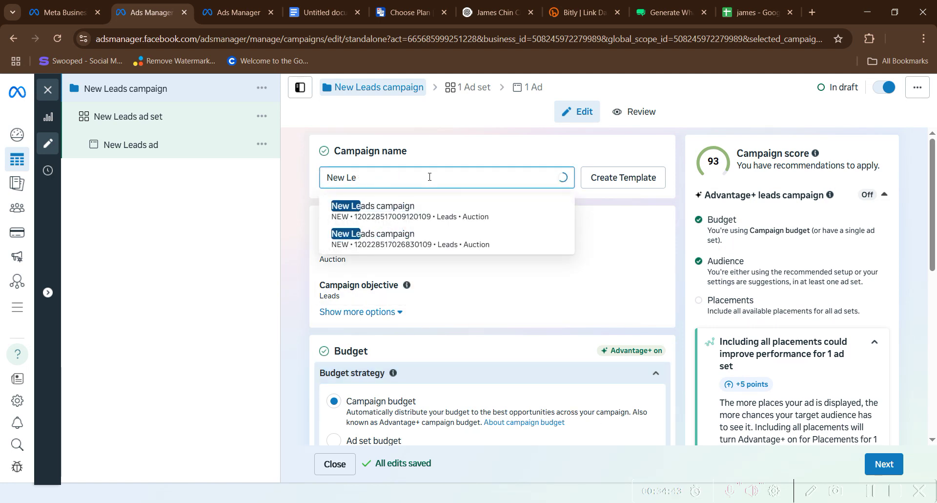
{"action": "type", "text": "James"}
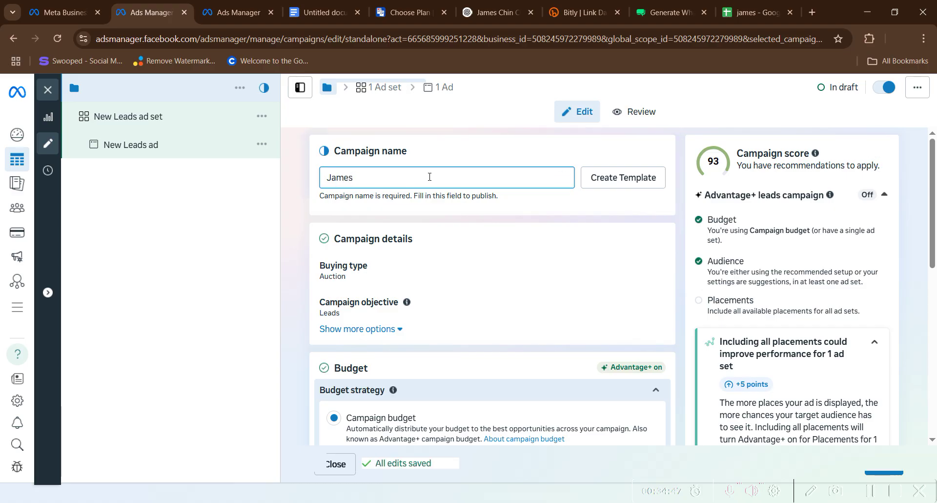
{"action": "type", "text": " chinin"}
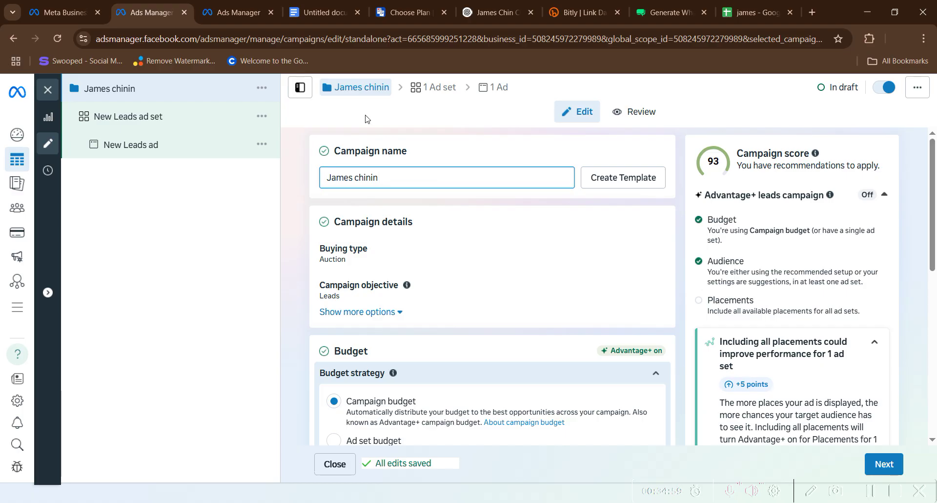
- Change the campaign's daily budget to a ₦100,000 lifetime budget
{"action": "scroll", "coordinate": [420, 204], "scroll_direction": "down", "scroll_amount": 5}
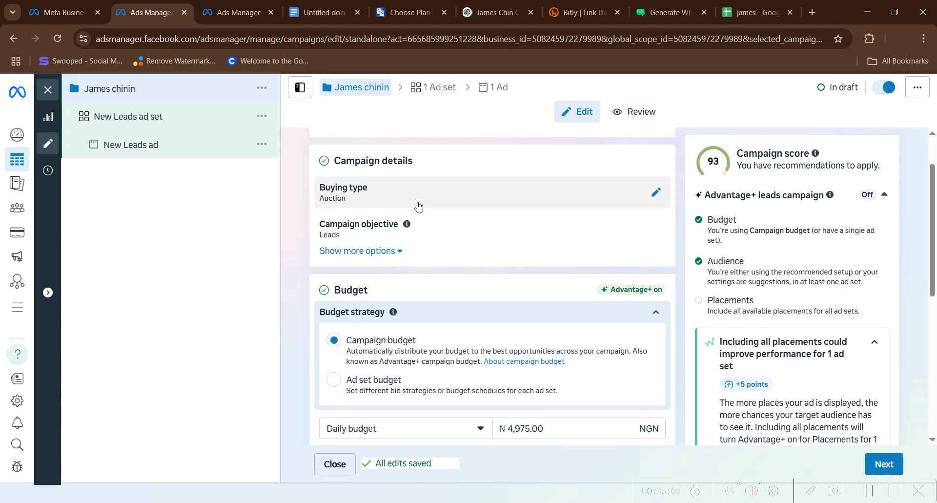
{"action": "scroll", "coordinate": [420, 207], "scroll_direction": "up", "scroll_amount": 3}
{"action": "scroll", "coordinate": [420, 213], "scroll_direction": "up", "scroll_amount": 3}
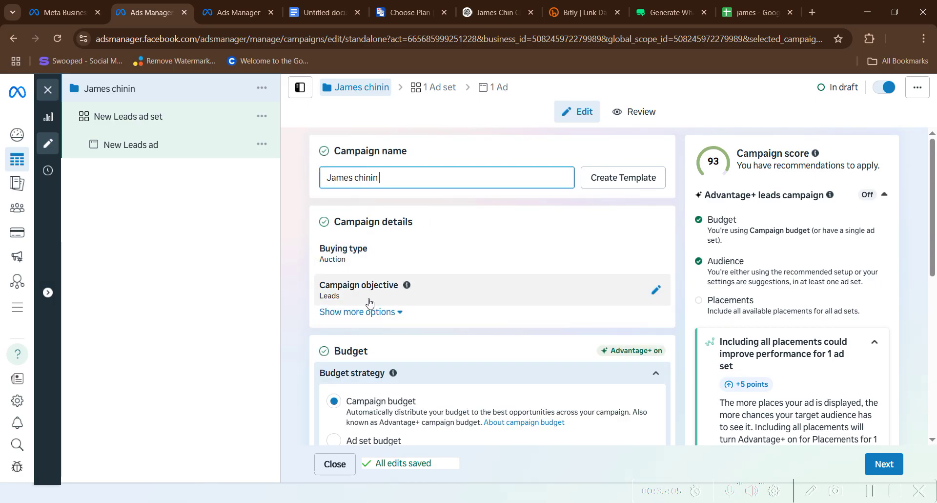
{"action": "scroll", "coordinate": [348, 305], "scroll_direction": "down", "scroll_amount": 2}
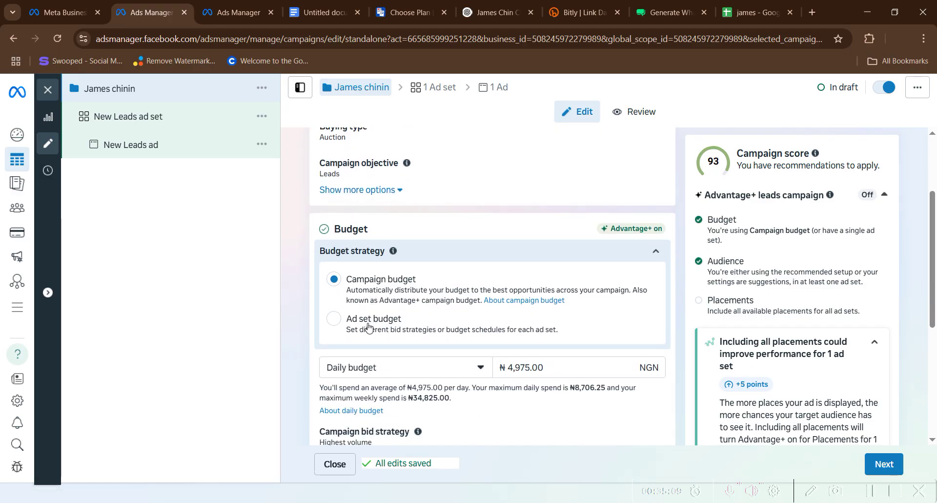
{"action": "scroll", "coordinate": [371, 324], "scroll_direction": "down", "scroll_amount": 1}
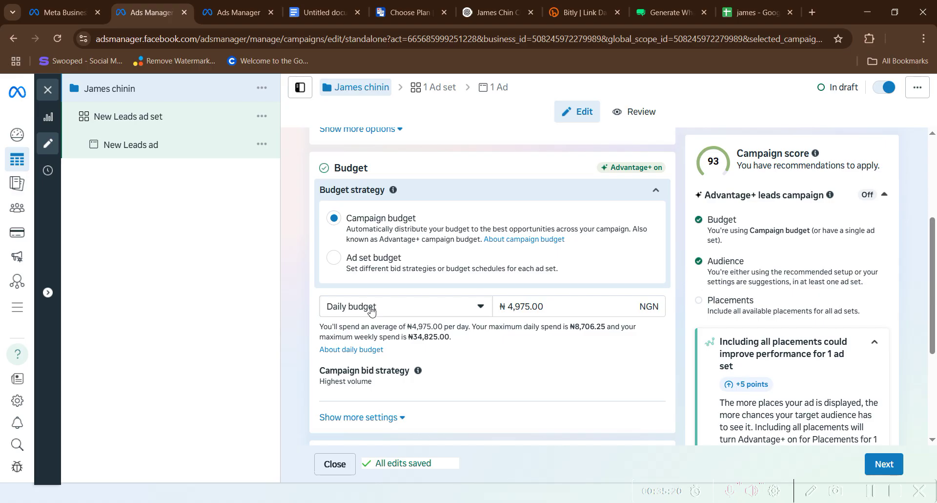
{"action": "left_click", "coordinate": [370, 307]}
{"action": "left_click", "coordinate": [354, 356]}
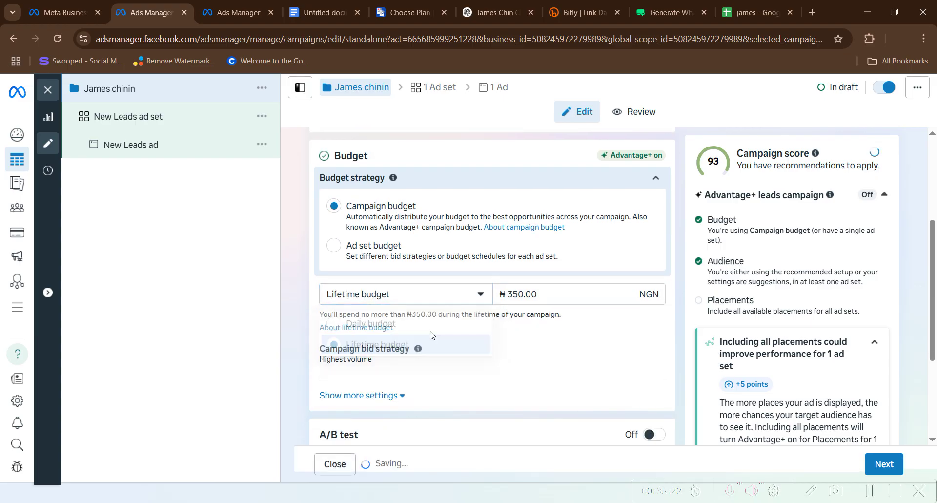
{"action": "left_click", "coordinate": [539, 292]}
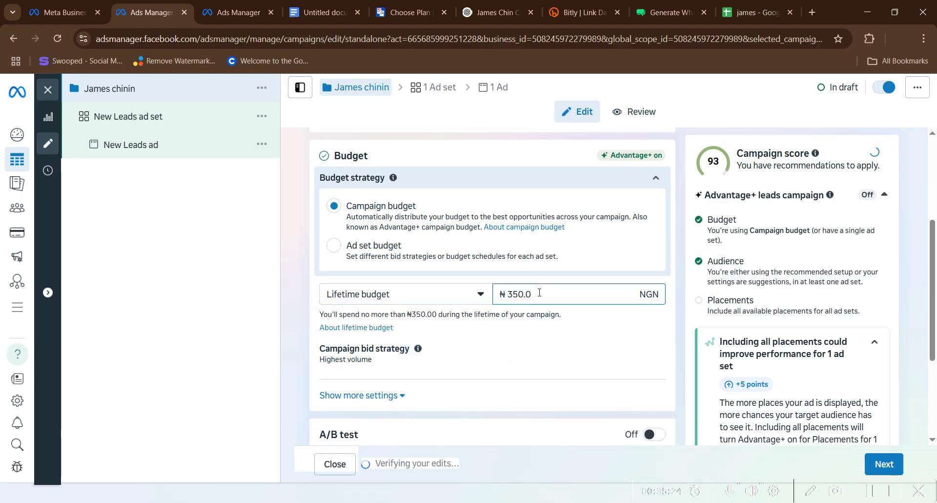
{"action": "key", "text": "BackSpace"}
{"action": "key", "text": "BackSpace"}
{"action": "key", "text": "BackSpace"}
{"action": "key", "text": "BackSpace"}
{"action": "key", "text": "BackSpace"}
{"action": "type", "text": "10"}
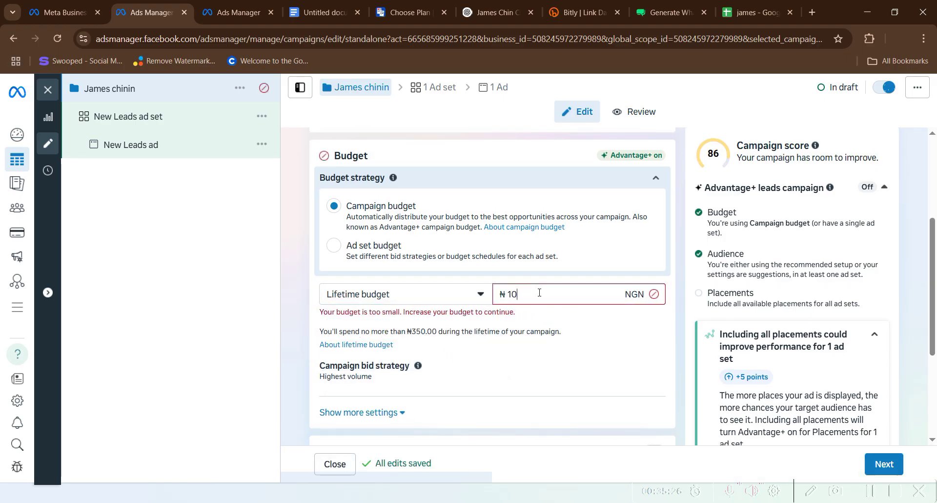
{"action": "type", "text": "0000"}
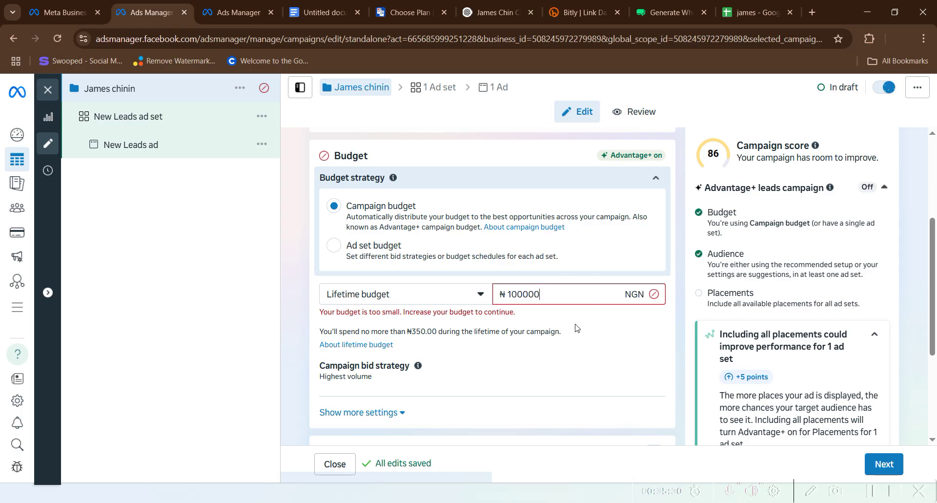
{"action": "type", "text": ",000"}
{"action": "left_click", "coordinate": [577, 326]}
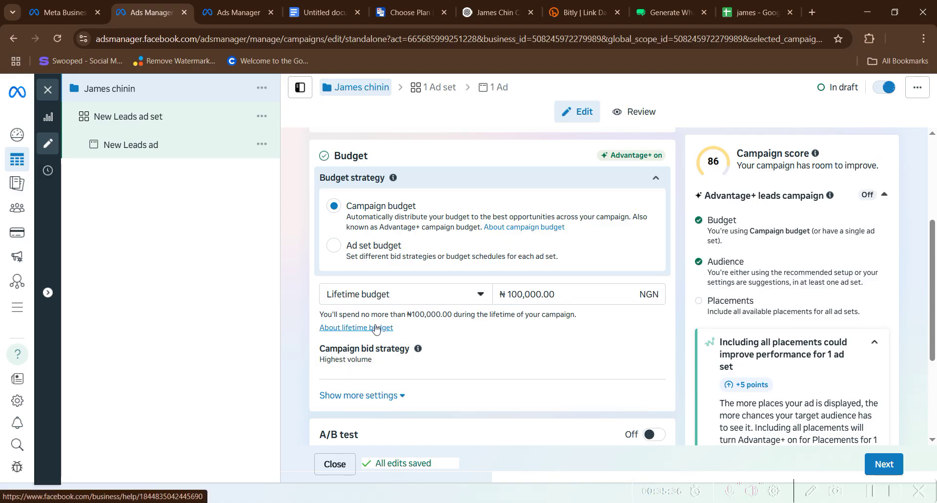
- Review the Special Ad Categories without declaring any and continue to the ad set settings
{"action": "scroll", "coordinate": [375, 328], "scroll_direction": "down", "scroll_amount": 3}
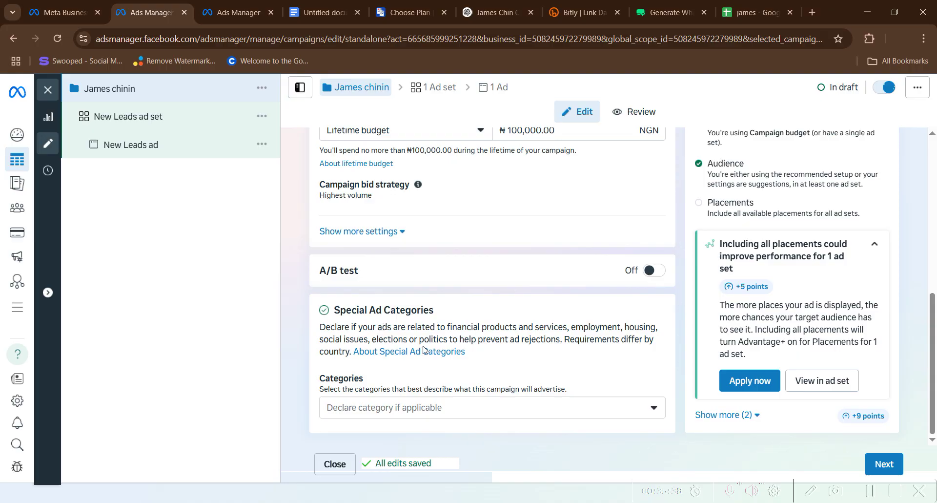
{"action": "left_click", "coordinate": [440, 407]}
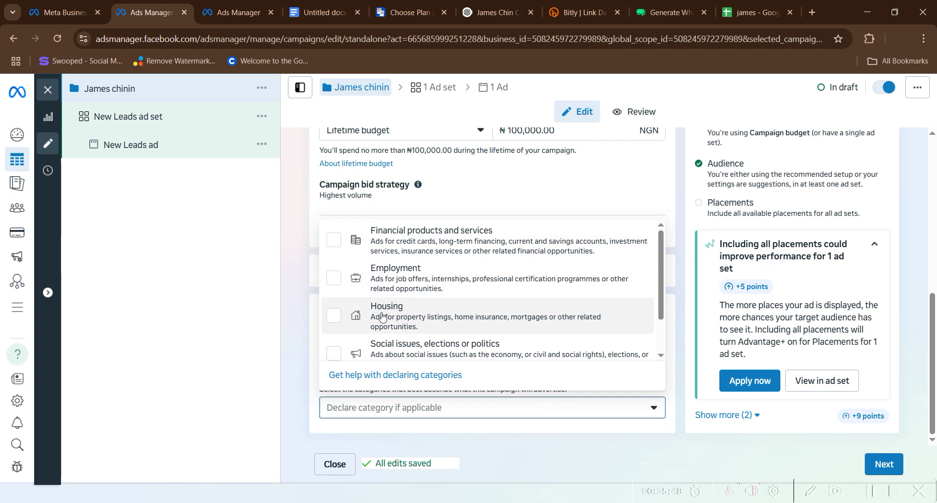
{"action": "scroll", "coordinate": [413, 339], "scroll_direction": "down", "scroll_amount": 1}
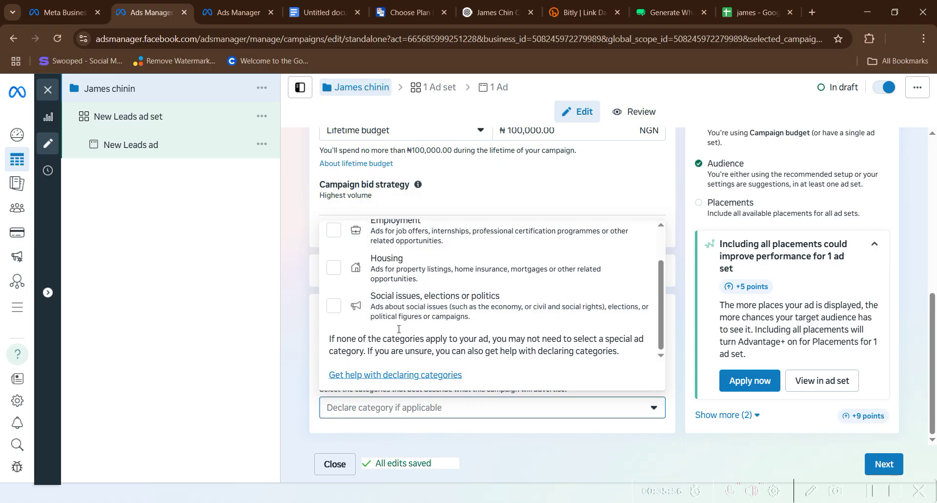
{"action": "scroll", "coordinate": [408, 292], "scroll_direction": "up", "scroll_amount": 1}
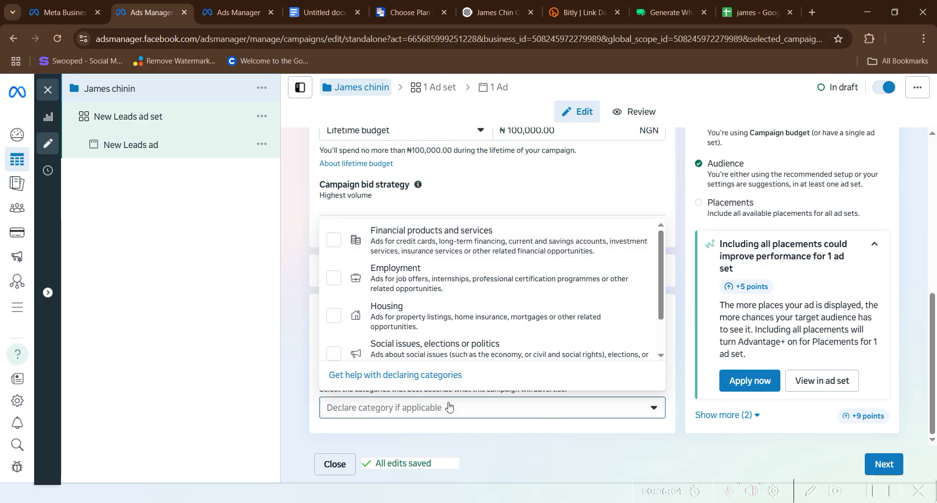
{"action": "left_click", "coordinate": [448, 407]}
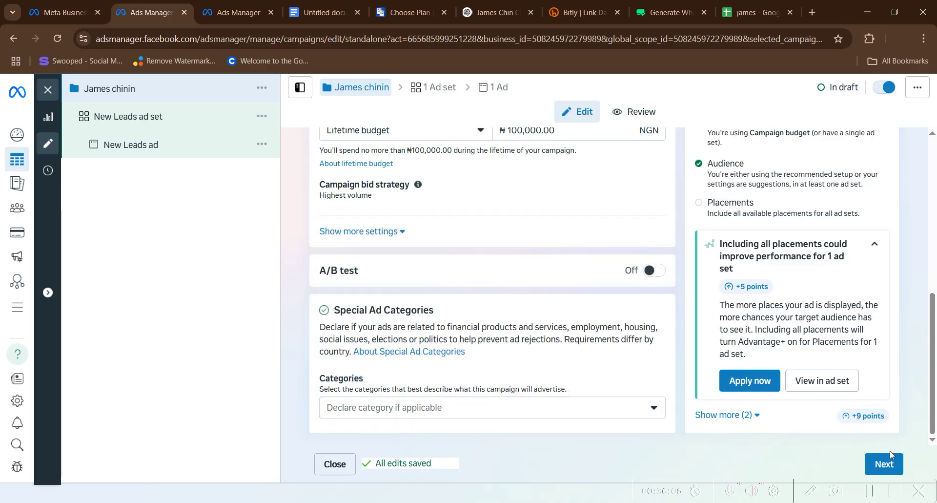
{"action": "left_click", "coordinate": [885, 466]}
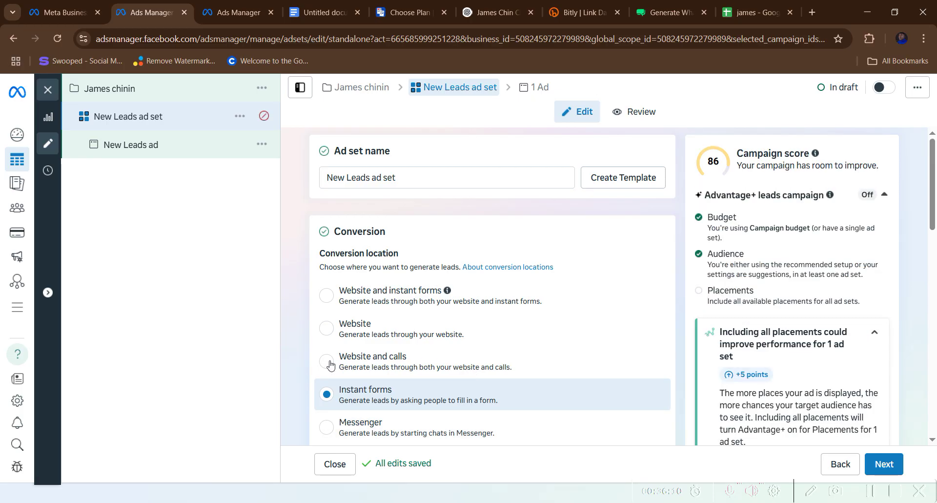
- Rename the ad set to 'JULY Adset', dismissing the browser's performance warning along the way
{"action": "left_click", "coordinate": [405, 177]}
{"action": "key", "text": "BackSpace"}
{"action": "key", "text": "BackSpace"}
{"action": "key", "text": "BackSpace"}
{"action": "key", "text": "BackSpace"}
{"action": "key", "text": "BackSpace"}
{"action": "key", "text": "BackSpace"}
{"action": "key", "text": "BackSpace"}
{"action": "key", "text": "BackSpace"}
{"action": "key", "text": "BackSpace"}
{"action": "key", "text": "BackSpace"}
{"action": "key", "text": "BackSpace"}
{"action": "key", "text": "BackSpace"}
{"action": "key", "text": "BackSpace"}
{"action": "key", "text": "BackSpace"}
{"action": "key", "text": "BackSpace"}
{"action": "key", "text": "BackSpace"}
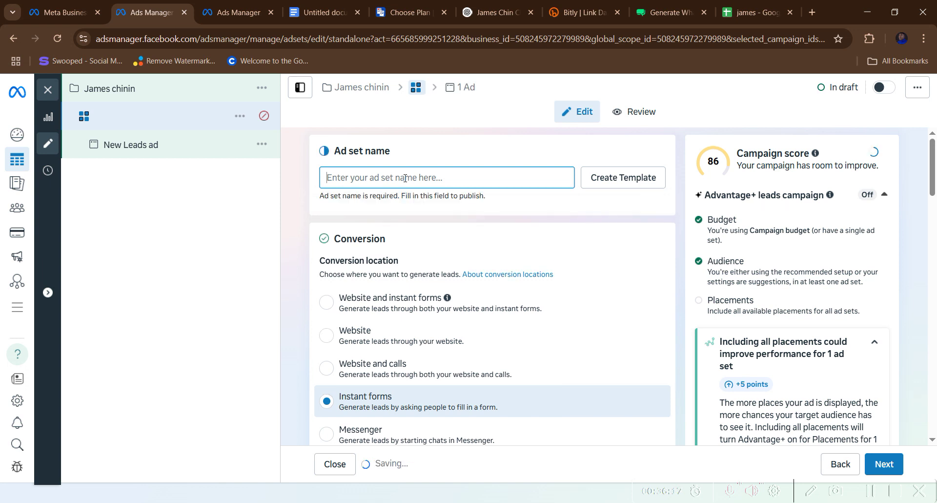
{"action": "type", "text": "JULY"}
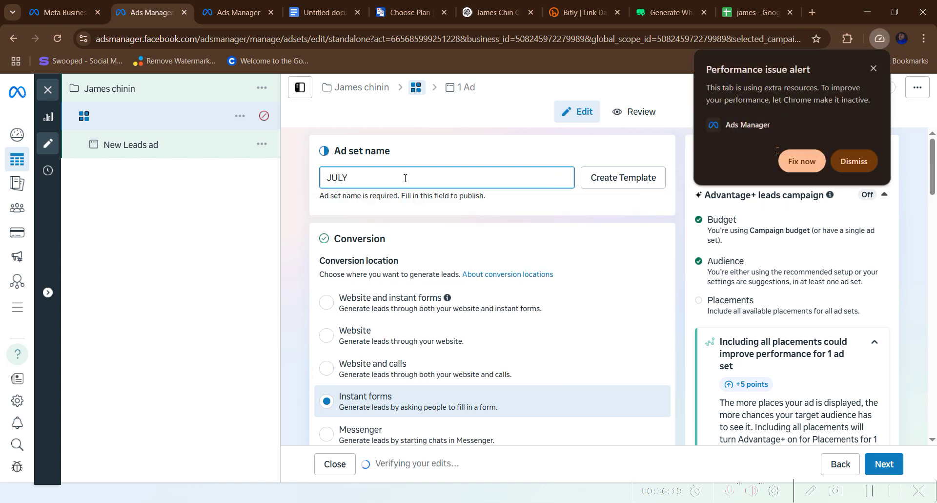
{"action": "left_click", "coordinate": [628, 203]}
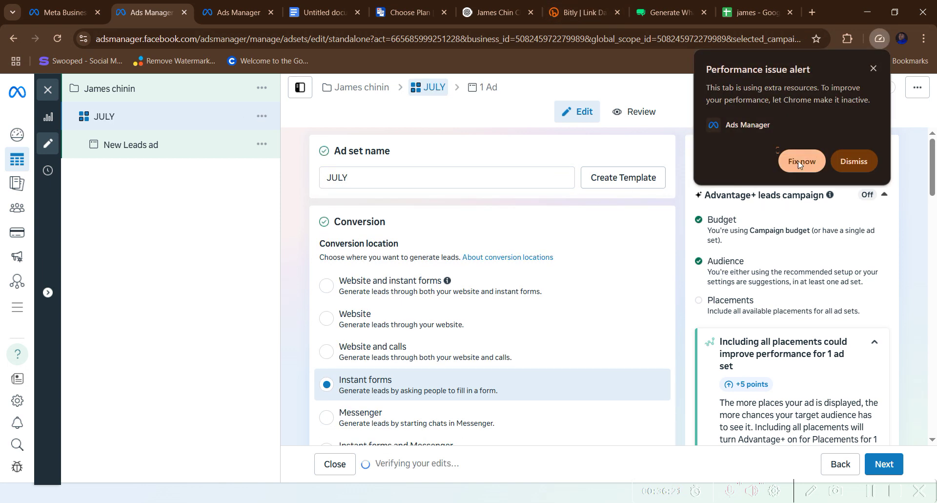
{"action": "left_click", "coordinate": [854, 161]}
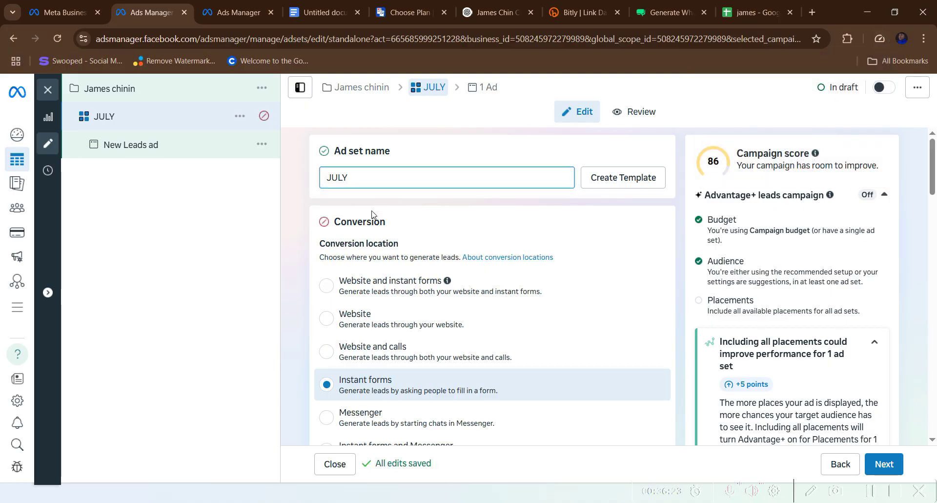
{"action": "scroll", "coordinate": [374, 242], "scroll_direction": "down", "scroll_amount": 2}
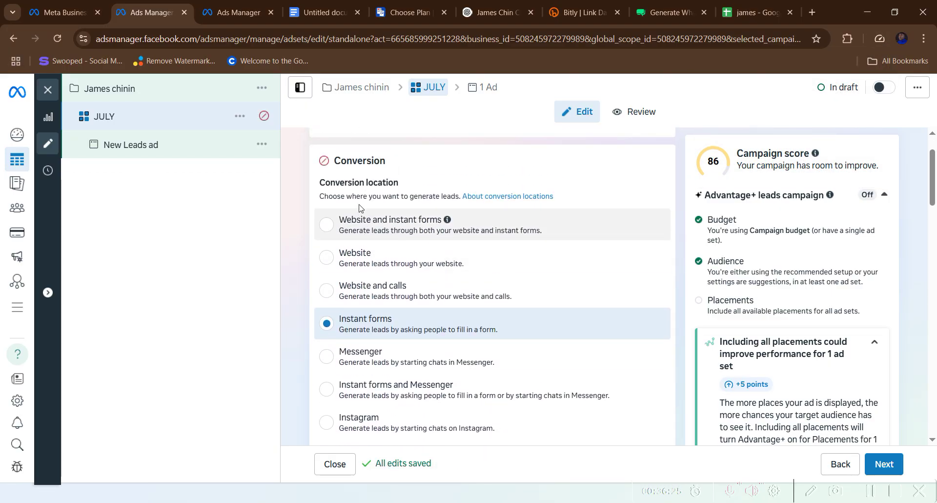
{"action": "scroll", "coordinate": [368, 220], "scroll_direction": "up", "scroll_amount": 2}
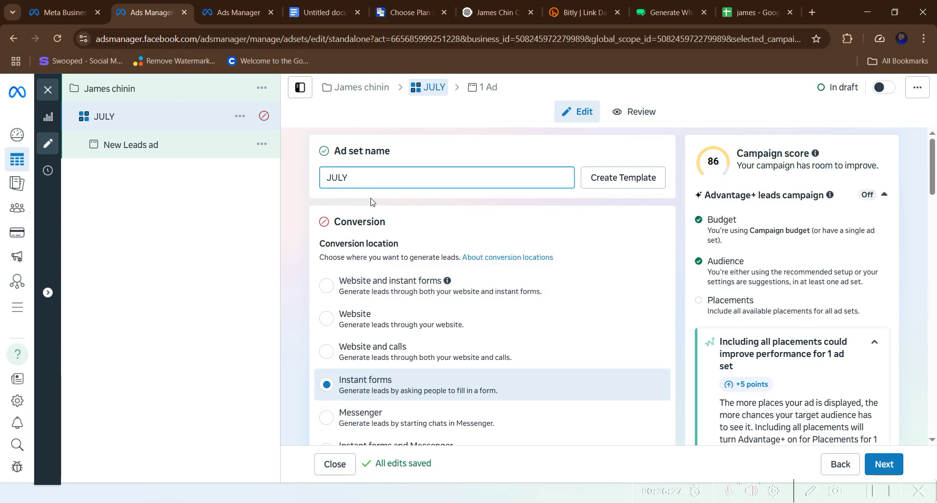
{"action": "type", "text": "A"}
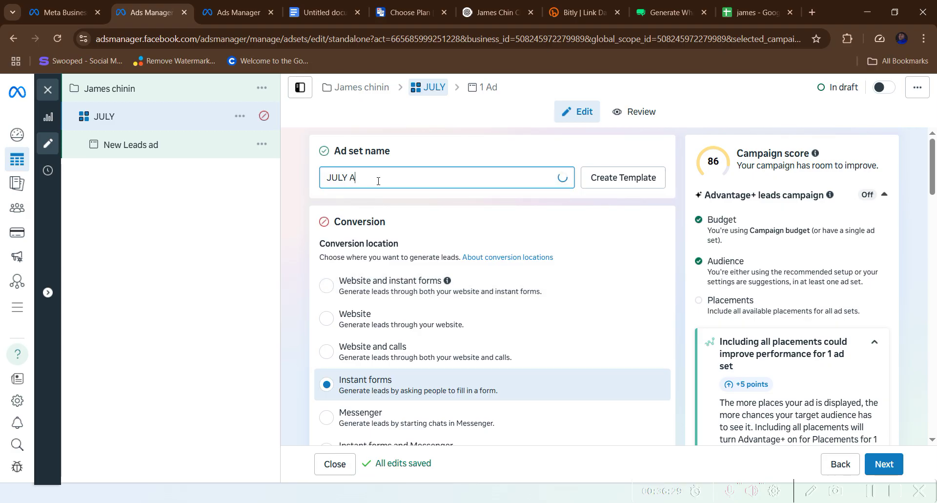
{"action": "type", "text": "d set"}
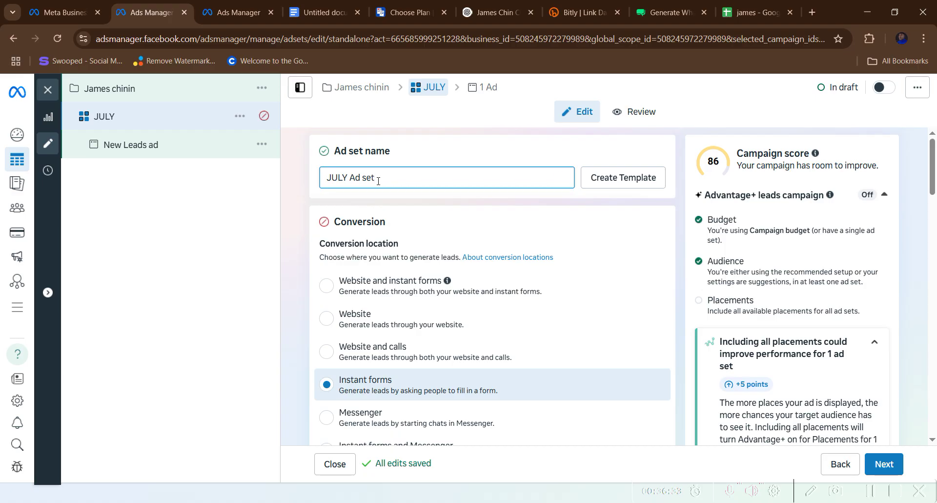
{"action": "key", "text": "BackSpace"}
{"action": "key", "text": "BackSpace"}
{"action": "key", "text": "BackSpace"}
{"action": "key", "text": "BackSpace"}
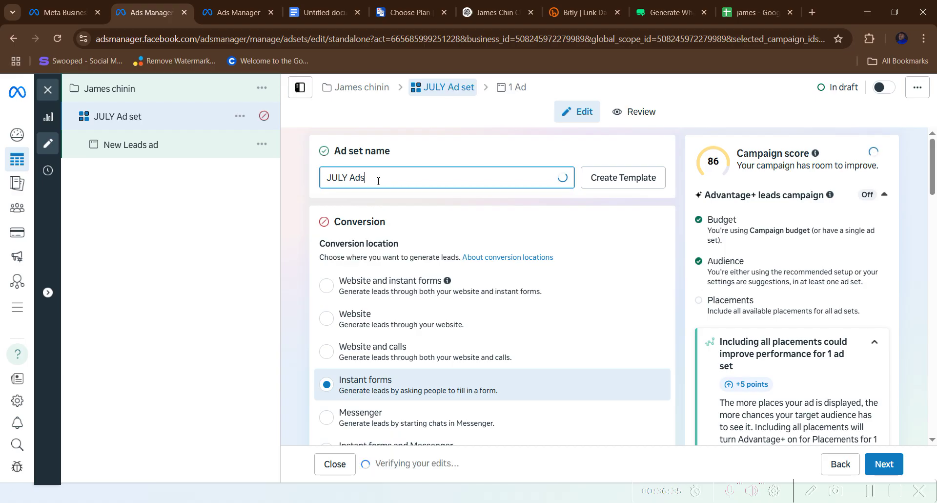
{"action": "type", "text": "set"}
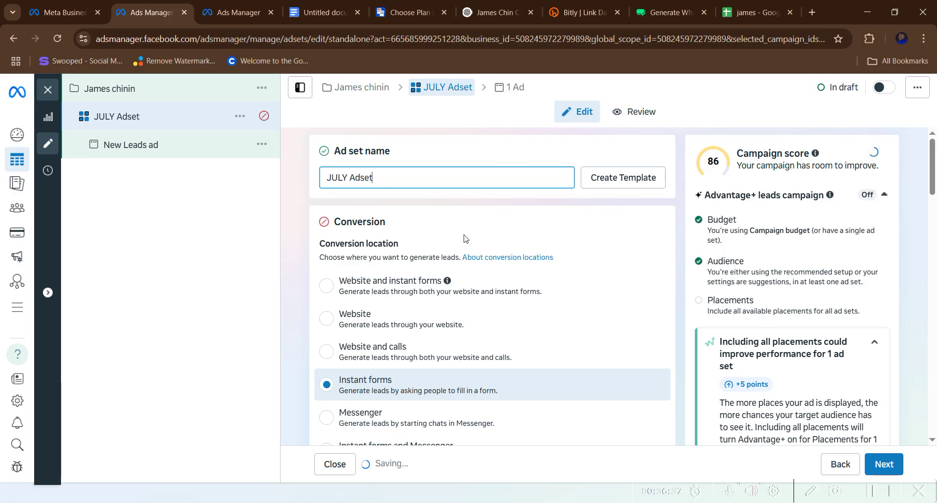
{"action": "scroll", "coordinate": [464, 236], "scroll_direction": "down", "scroll_amount": 1}
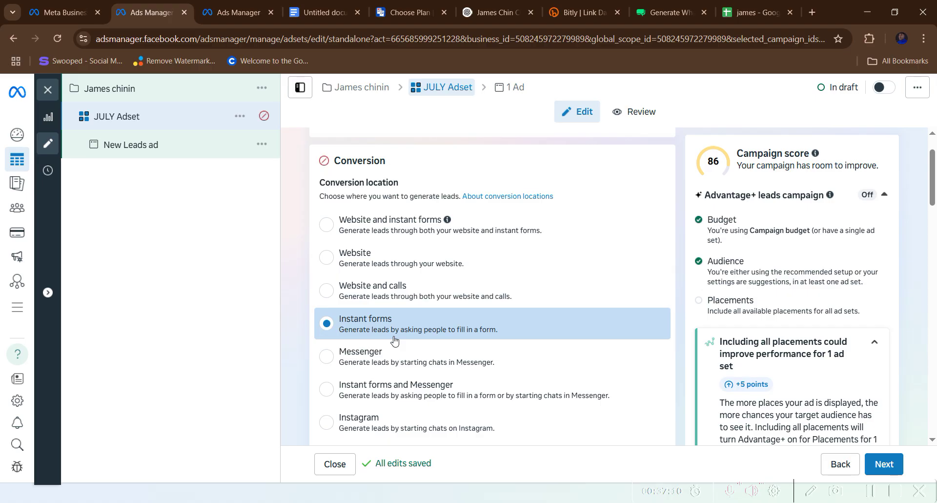
{"action": "scroll", "coordinate": [395, 340], "scroll_direction": "down", "scroll_amount": 1}
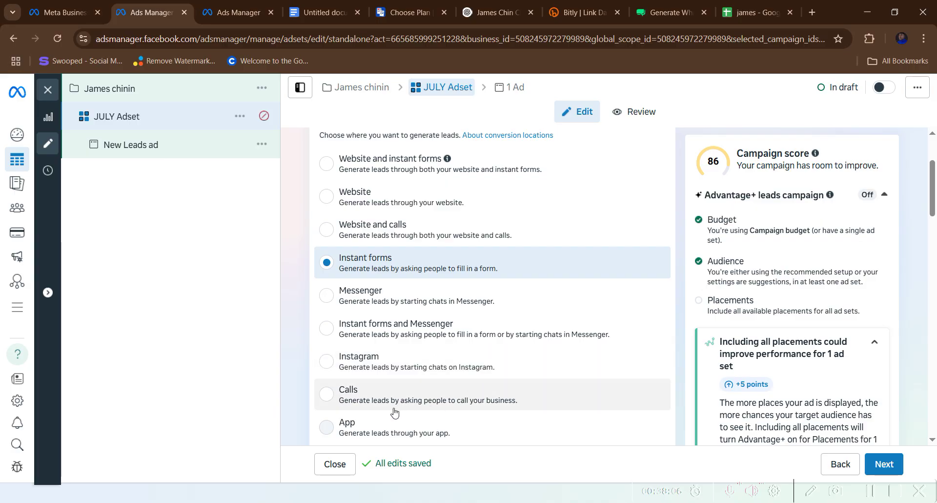
- Review and accept the Lead Ad Terms for the Chanoa Facebook Page
{"action": "scroll", "coordinate": [395, 410], "scroll_direction": "down", "scroll_amount": 3}
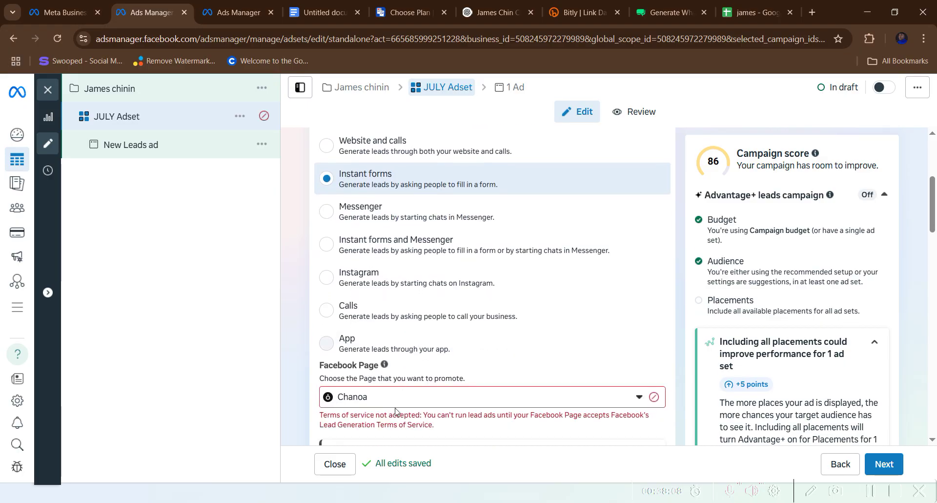
{"action": "scroll", "coordinate": [388, 369], "scroll_direction": "down", "scroll_amount": 1}
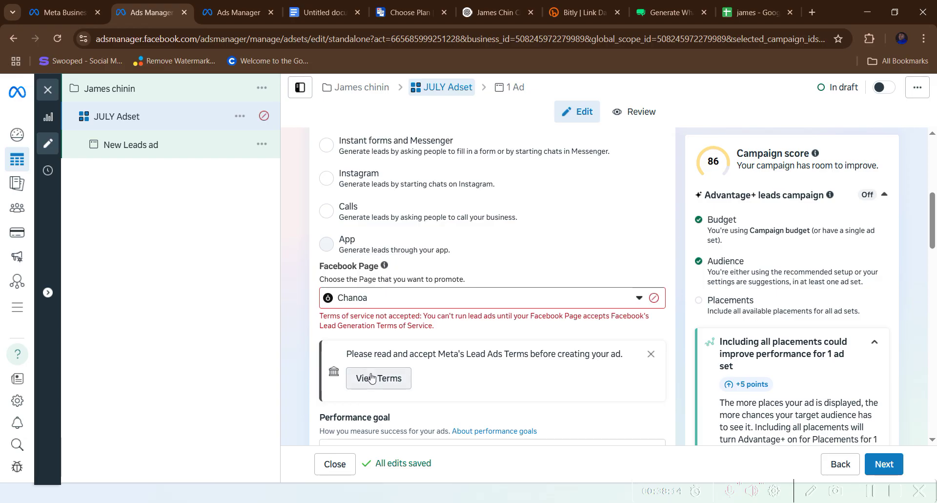
{"action": "left_click", "coordinate": [371, 377]}
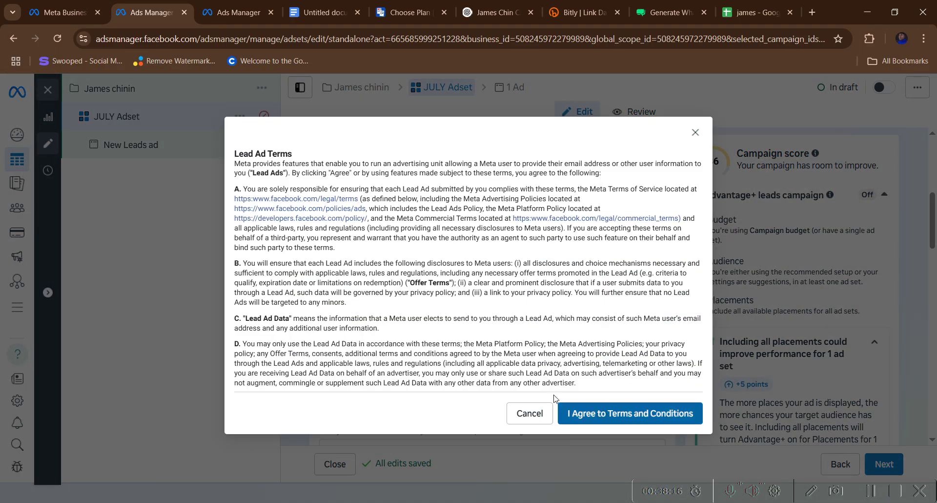
{"action": "left_click", "coordinate": [695, 132]}
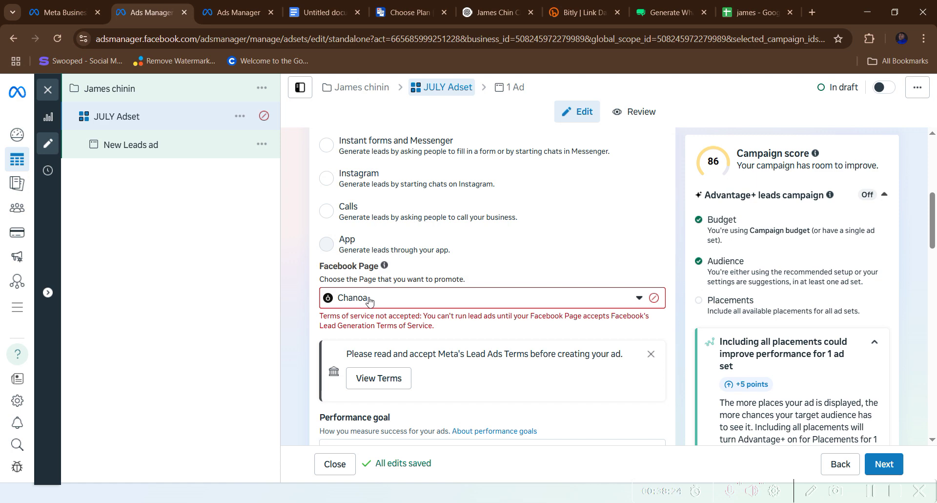
{"action": "left_click", "coordinate": [379, 379]}
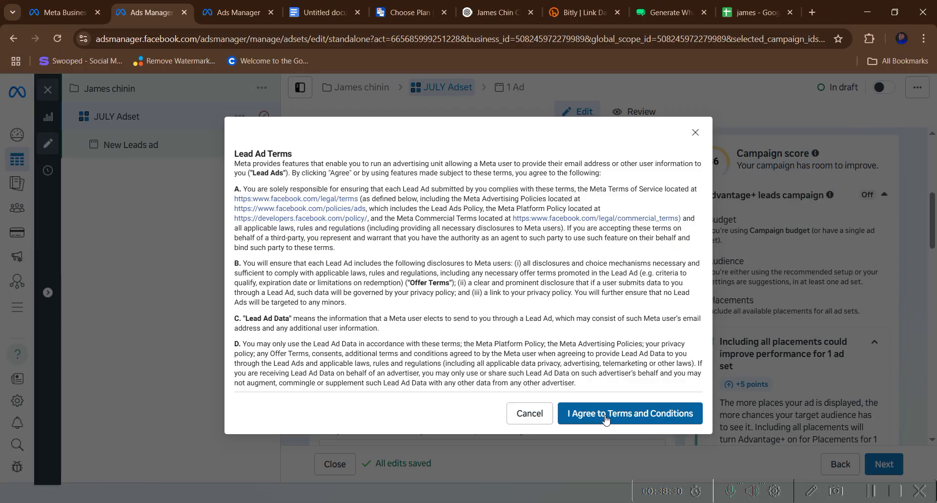
{"action": "left_click", "coordinate": [605, 415]}
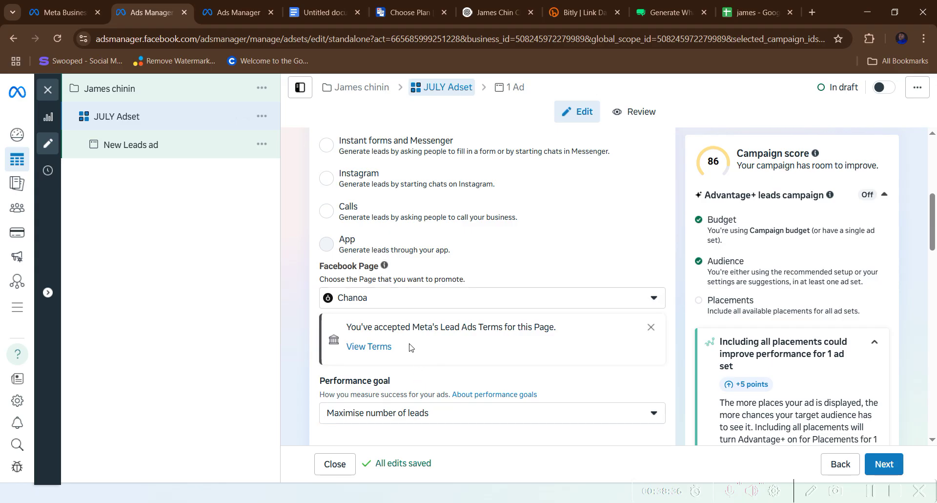
- Show the ad set's performance goal options, currently Maximise number of leads
{"action": "scroll", "coordinate": [409, 348], "scroll_direction": "down", "scroll_amount": 4}
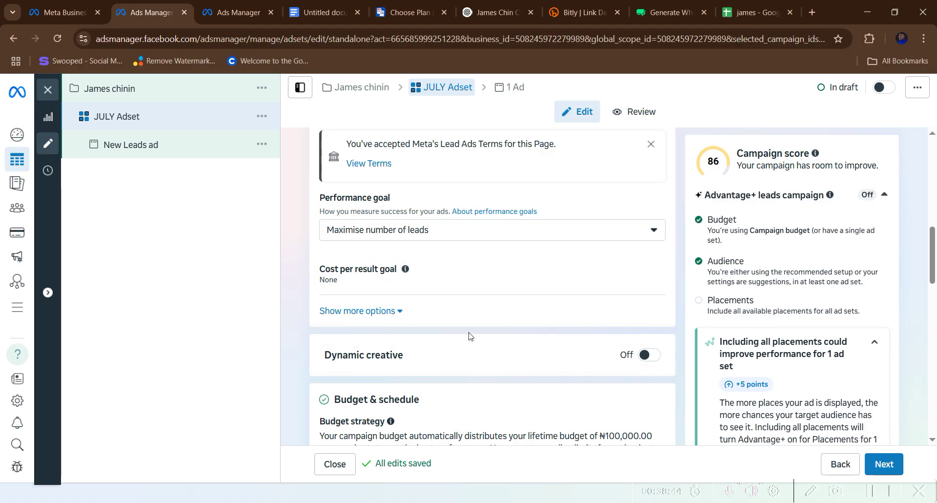
{"action": "left_click", "coordinate": [432, 232]}
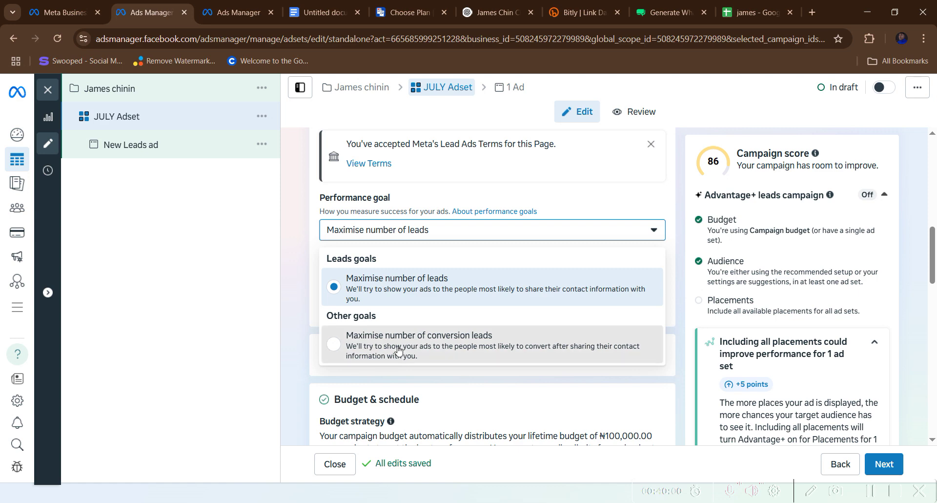
- Set the performance goal to Maximise number of conversion leads and read the CRM integration note
{"action": "left_click", "coordinate": [398, 349]}
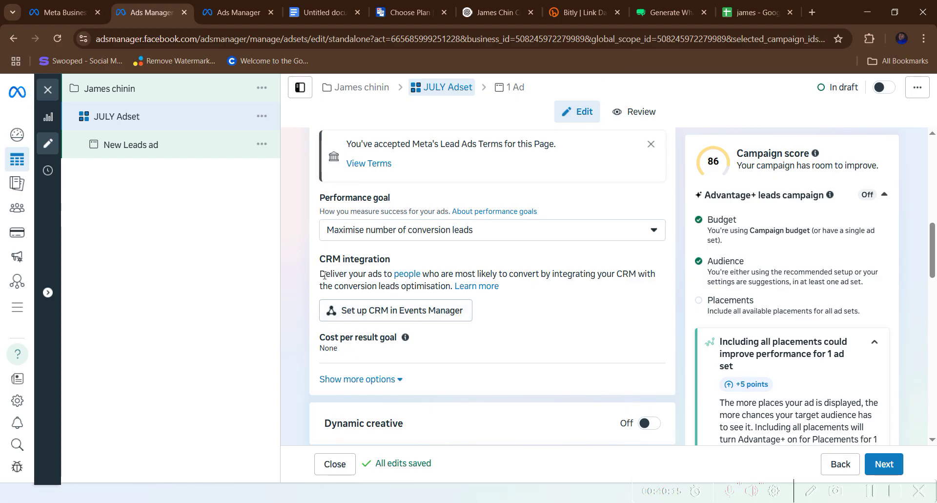
{"action": "left_click_drag", "start_coordinate": [320, 275], "coordinate": [537, 293]}
{"action": "left_click", "coordinate": [536, 293]}
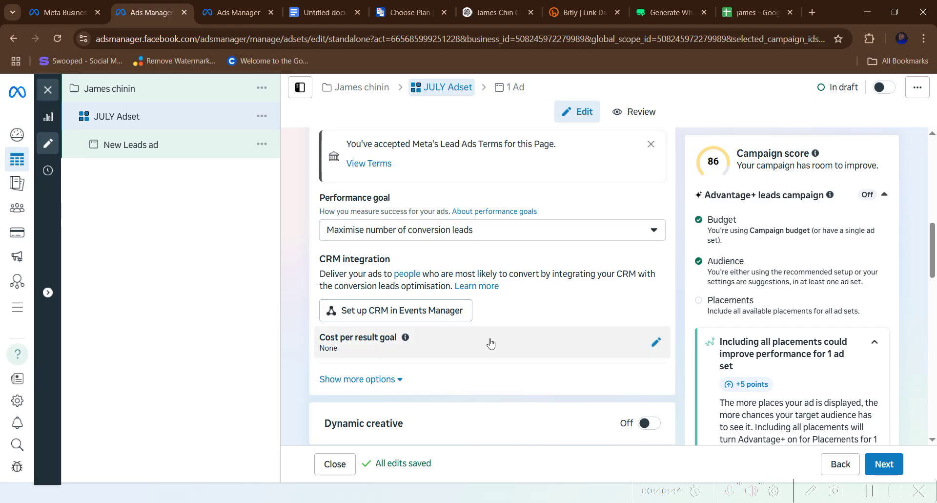
{"action": "scroll", "coordinate": [483, 327], "scroll_direction": "down", "scroll_amount": 3}
{"action": "scroll", "coordinate": [478, 313], "scroll_direction": "down", "scroll_amount": 4}
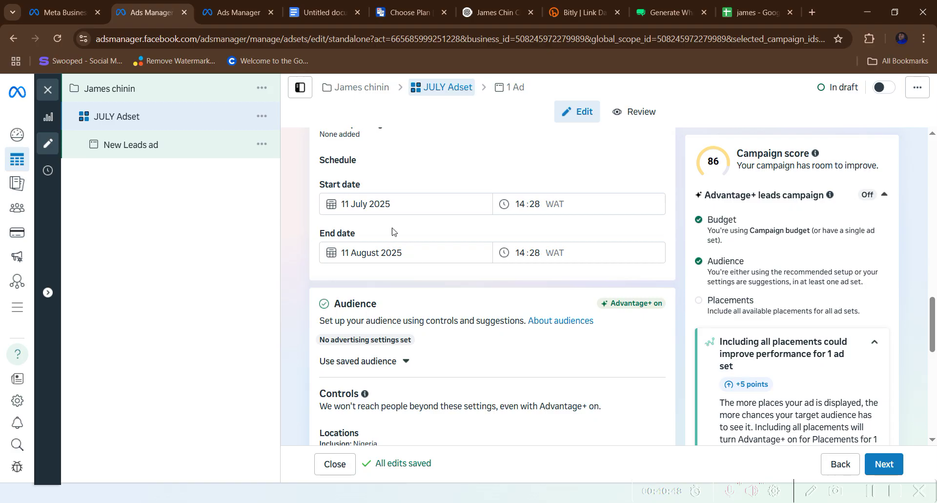
{"action": "scroll", "coordinate": [376, 256], "scroll_direction": "down", "scroll_amount": 1}
{"action": "scroll", "coordinate": [376, 256], "scroll_direction": "down", "scroll_amount": 3}
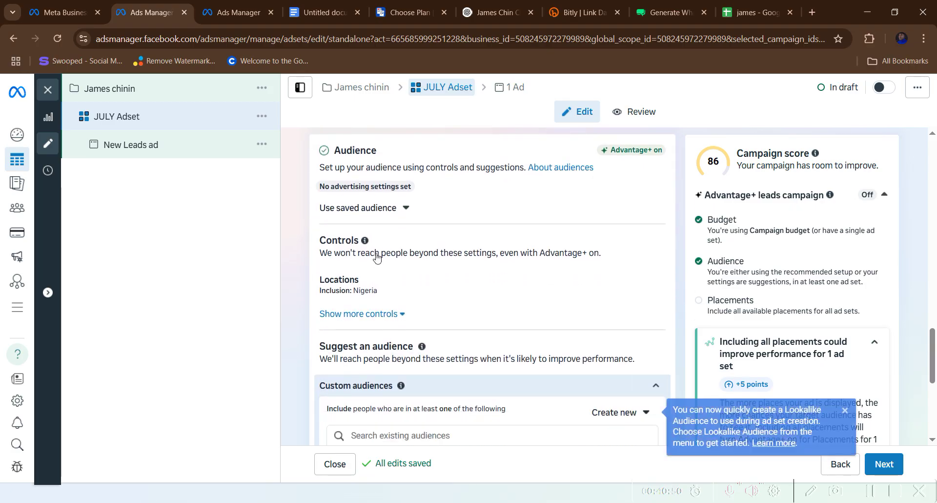
{"action": "scroll", "coordinate": [391, 273], "scroll_direction": "up", "scroll_amount": 2}
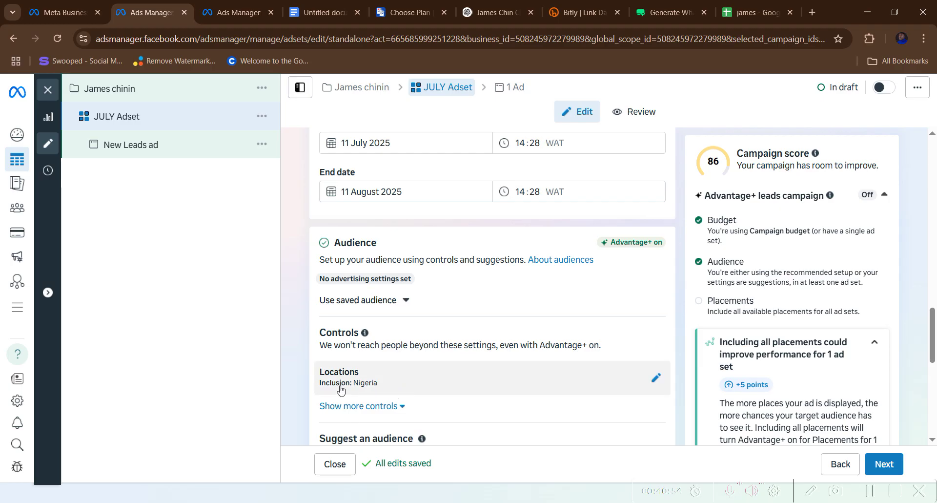
{"action": "left_click", "coordinate": [655, 378]}
{"action": "scroll", "coordinate": [537, 371], "scroll_direction": "down", "scroll_amount": 2}
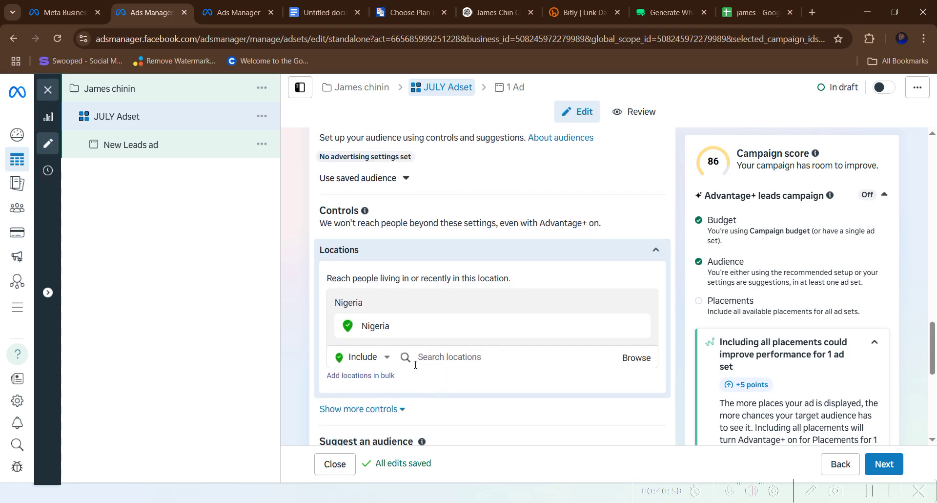
{"action": "left_click", "coordinate": [447, 356]}
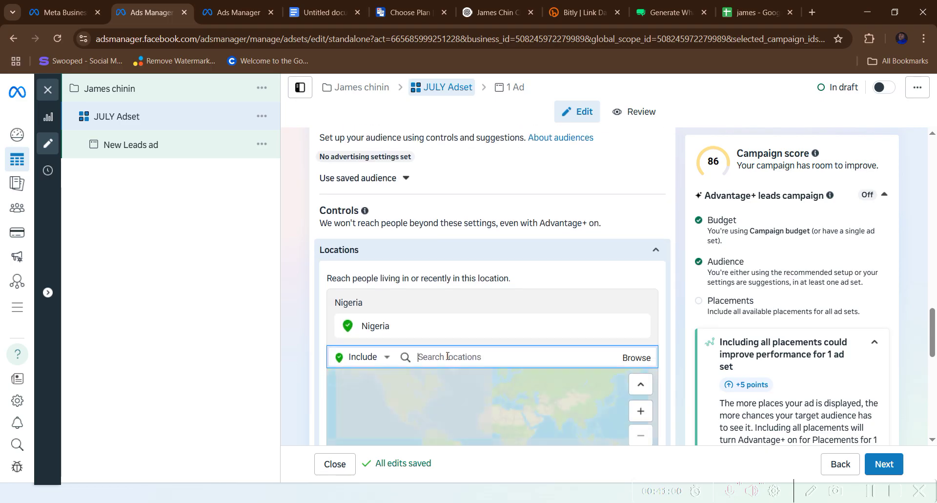
{"action": "type", "text": "B"}
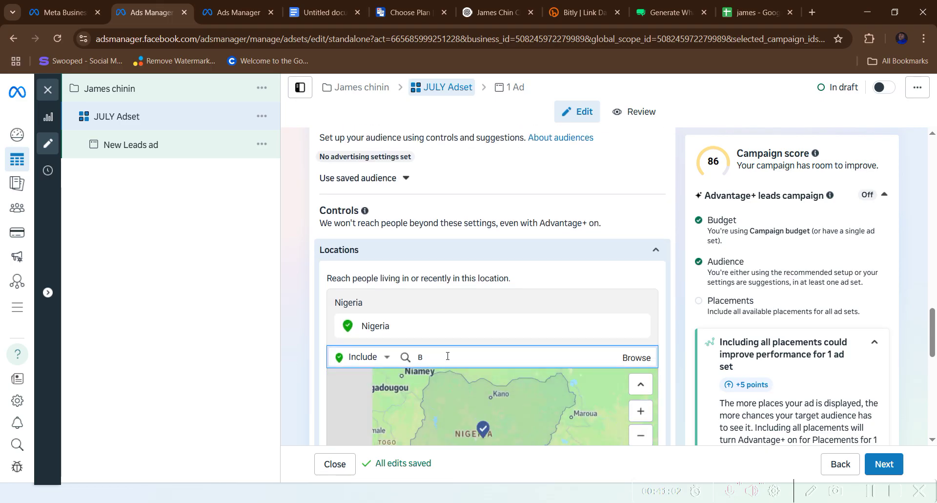
{"action": "type", "text": "enin ci"}
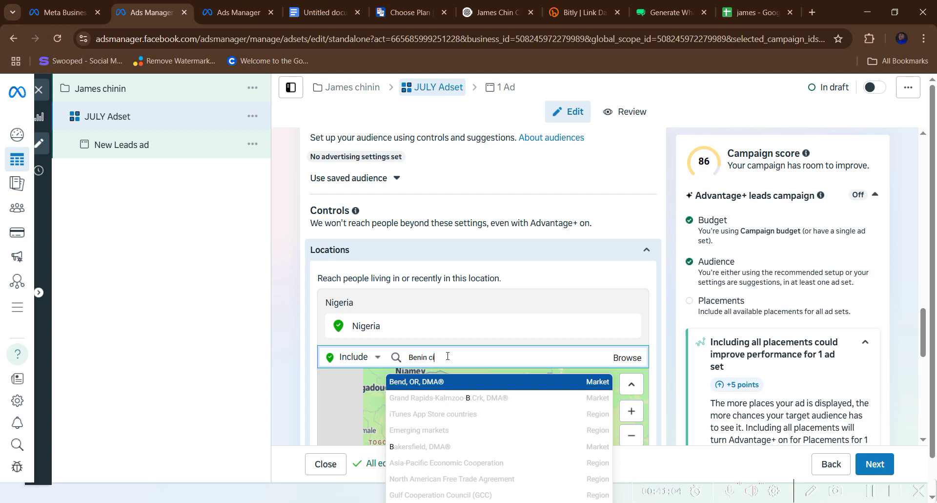
{"action": "type", "text": "ty"}
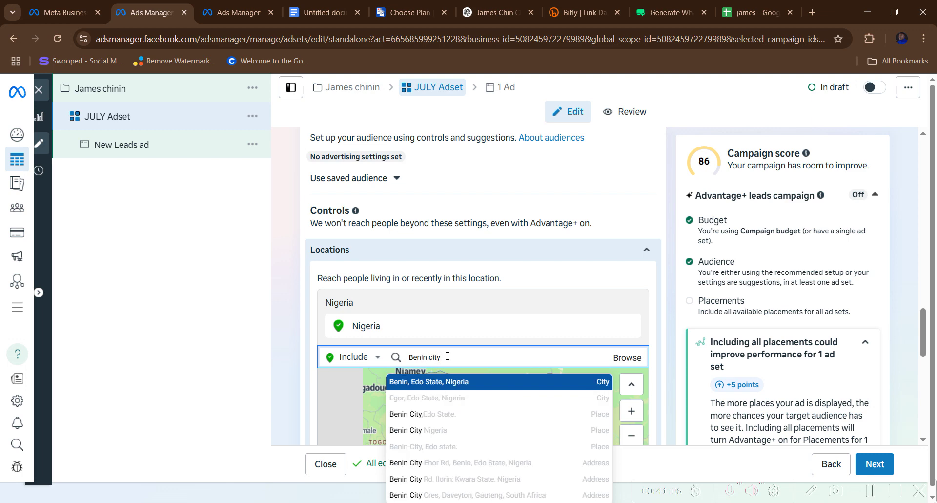
{"action": "left_click", "coordinate": [531, 382]}
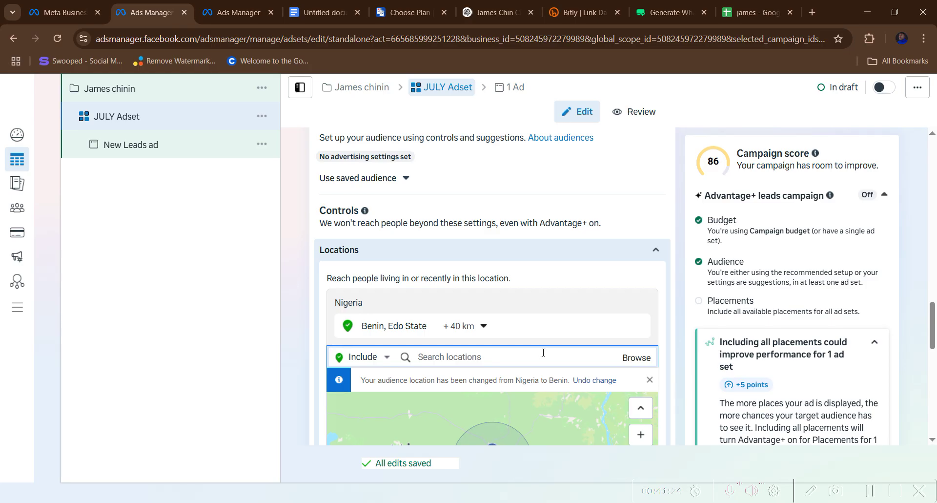
{"action": "type", "text": "sapele"}
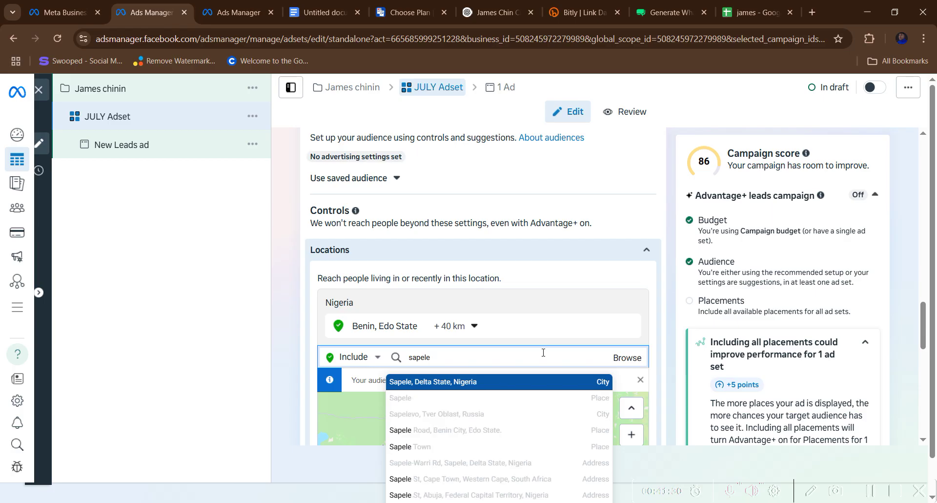
{"action": "type", "text": " road be"}
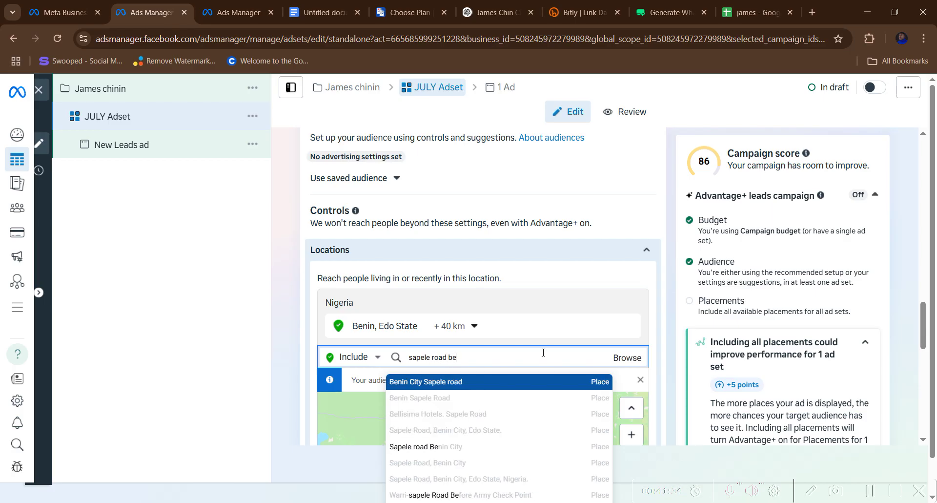
{"action": "left_click", "coordinate": [410, 384]}
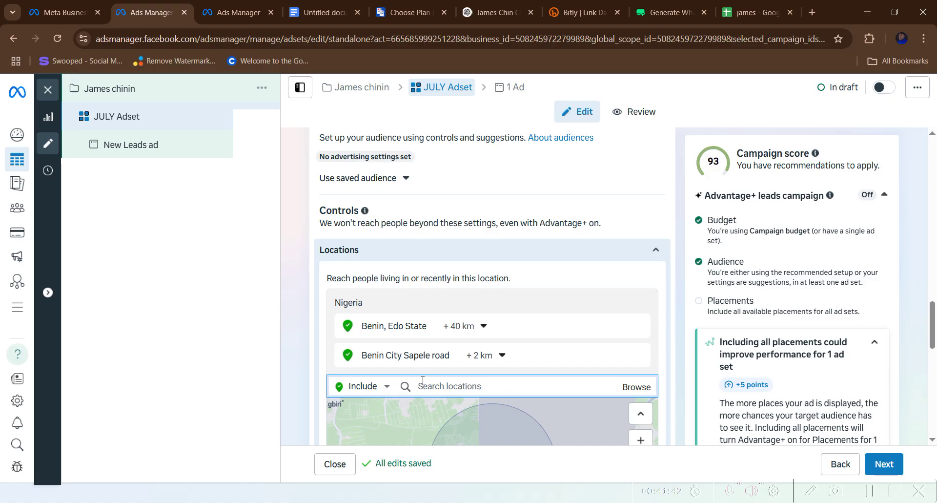
{"action": "type", "text": "airport ro"}
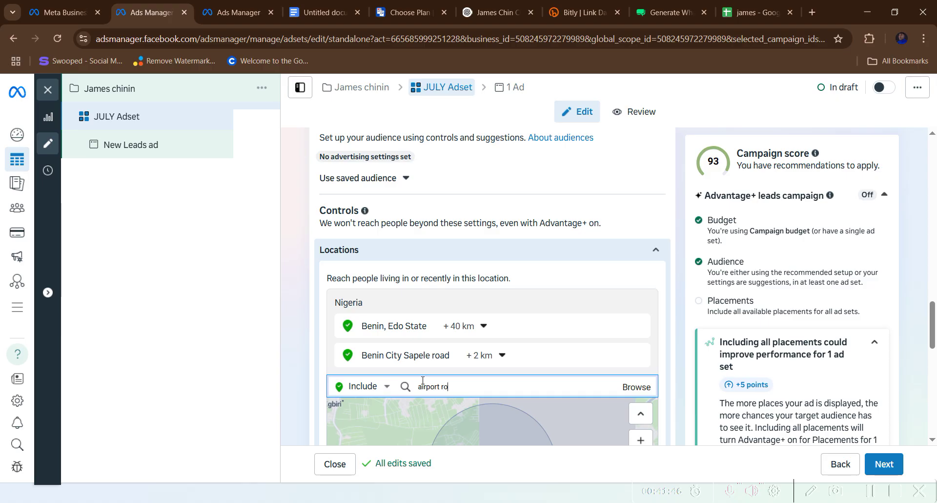
{"action": "type", "text": "ad benin city"}
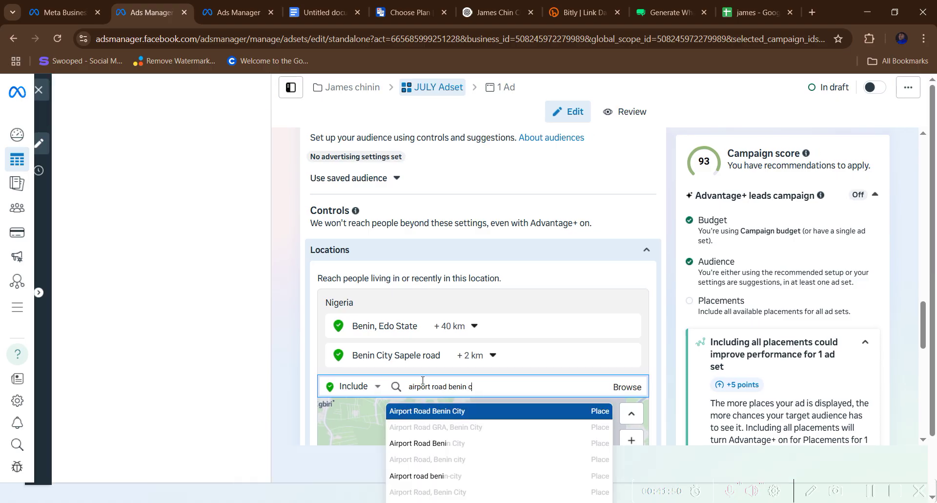
{"action": "left_click", "coordinate": [465, 411]}
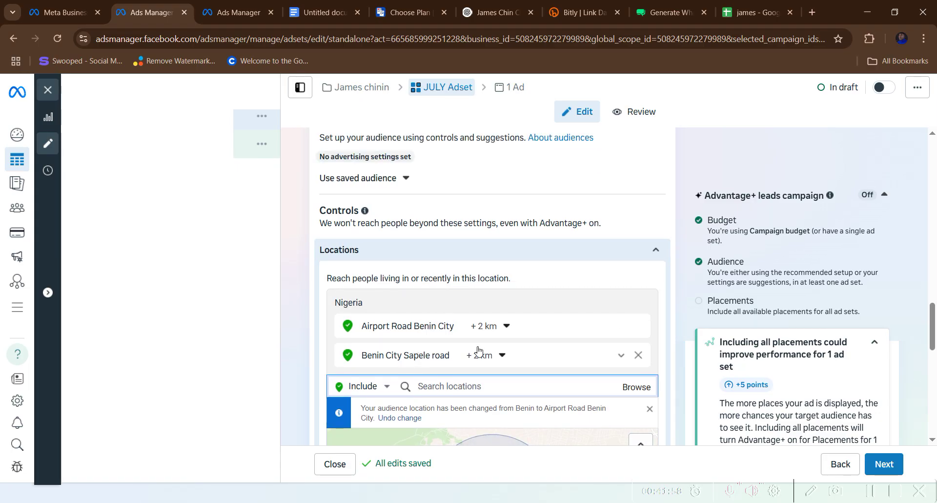
{"action": "left_click", "coordinate": [637, 355]}
{"action": "left_click", "coordinate": [637, 330]}
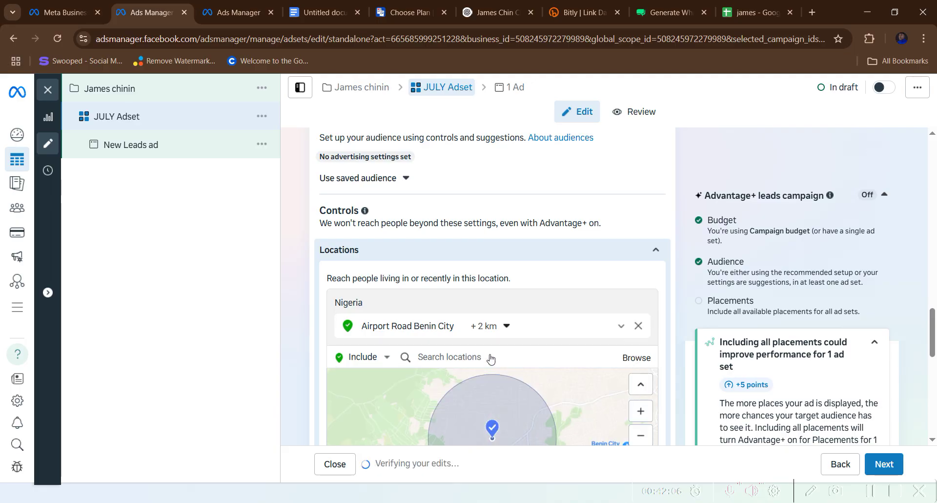
{"action": "type", "text": "b"}
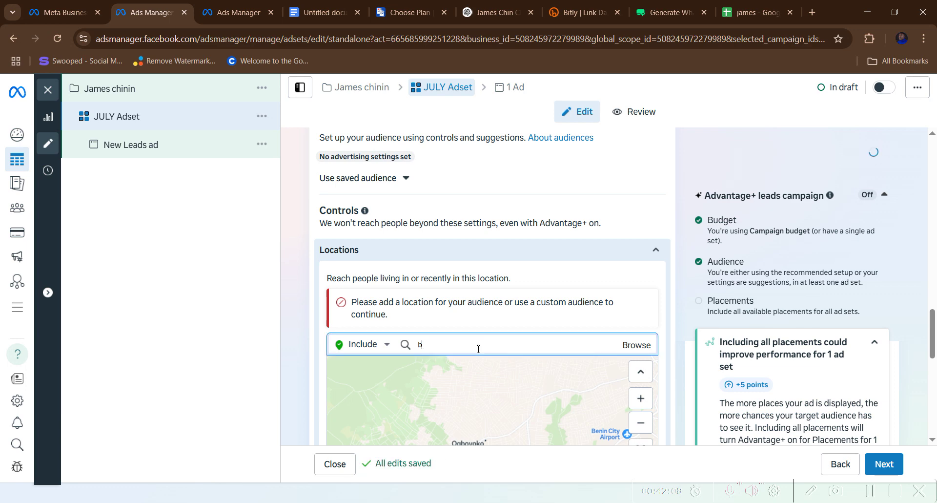
{"action": "type", "text": "enin city"}
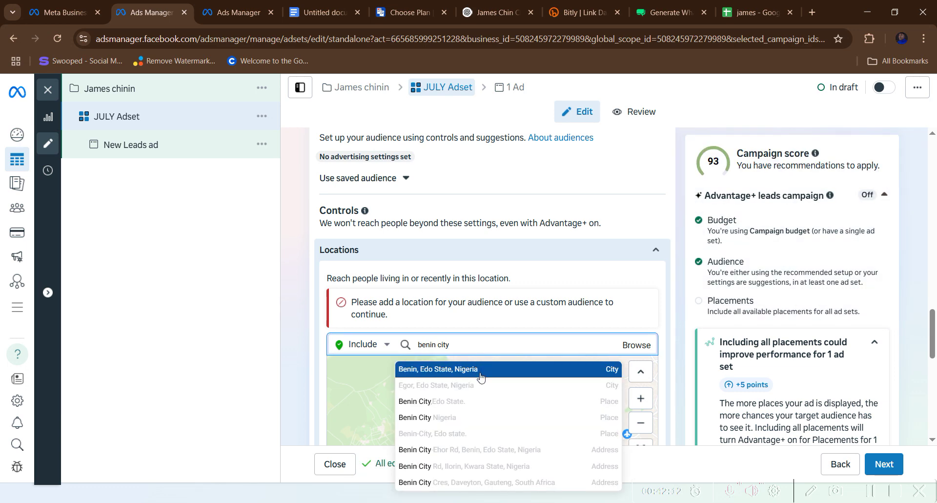
{"action": "left_click", "coordinate": [481, 373]}
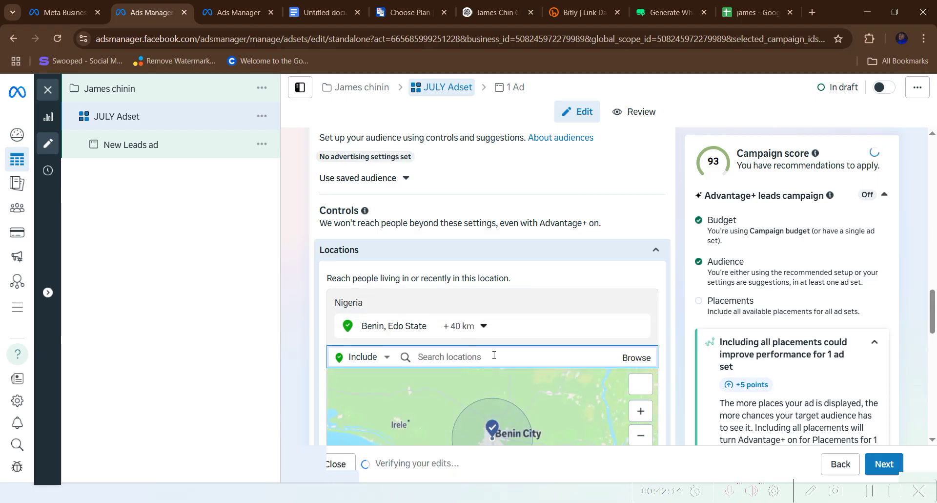
{"action": "type", "text": "lagos"}
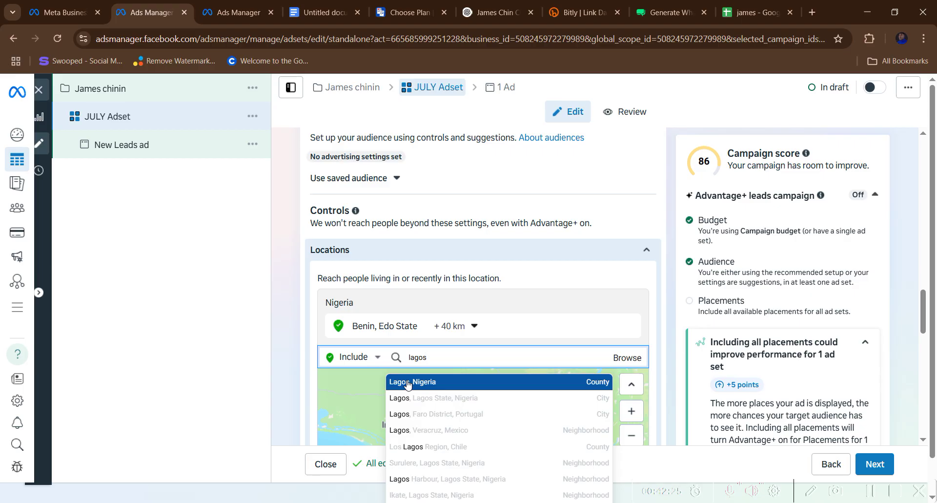
- Add Ikoyi and Lekki Peninsula, Lagos State, as target locations
{"action": "key", "text": "BackSpace"}
{"action": "key", "text": "BackSpace"}
{"action": "key", "text": "BackSpace"}
{"action": "key", "text": "BackSpace"}
{"action": "key", "text": "BackSpace"}
{"action": "type", "text": "l"}
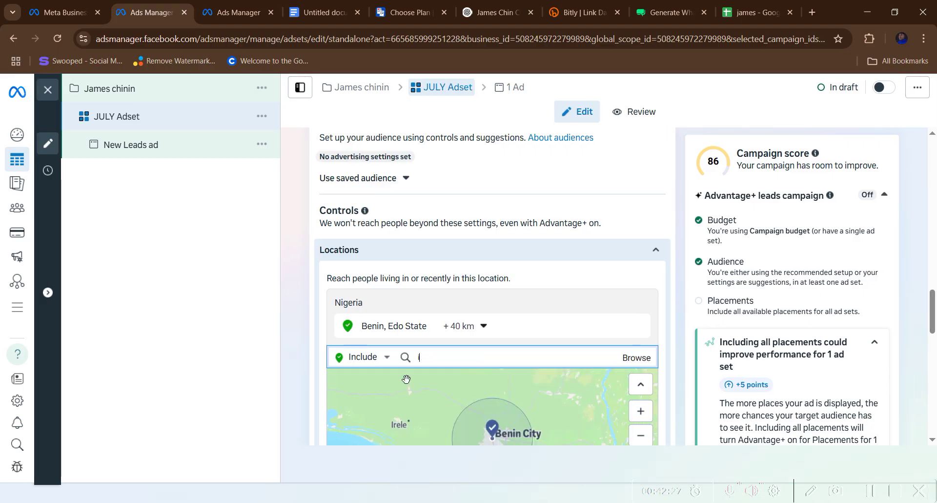
{"action": "type", "text": "koyi"}
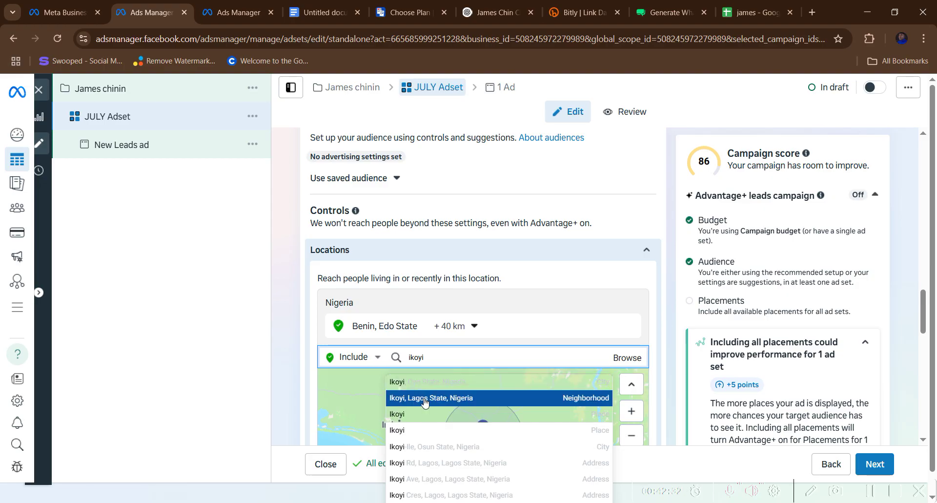
{"action": "left_click", "coordinate": [424, 399]}
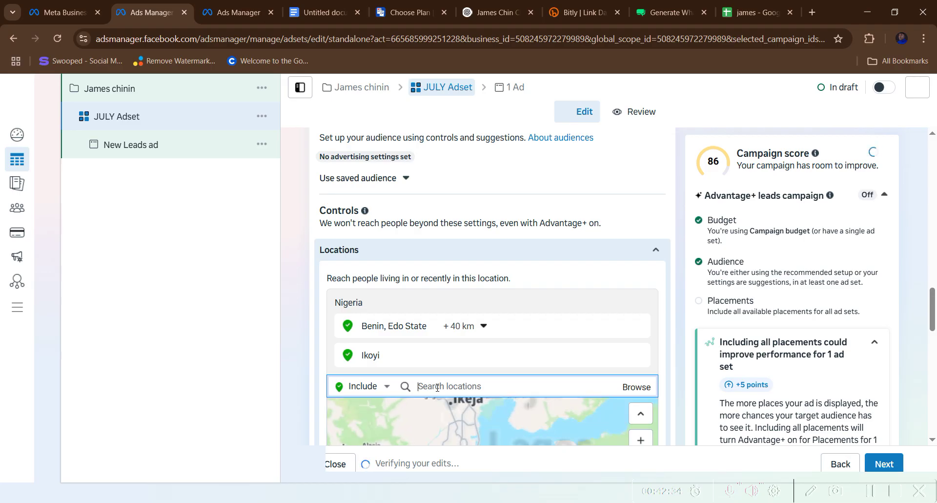
{"action": "type", "text": "lekk"}
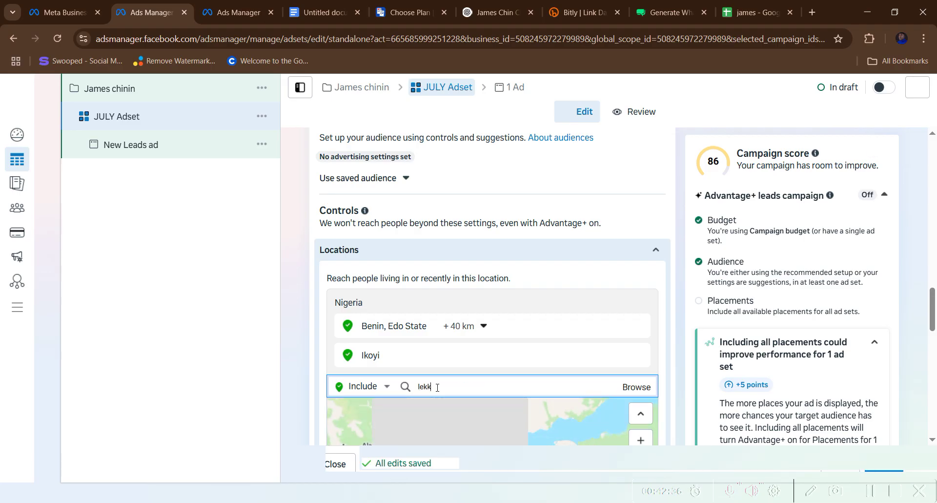
{"action": "type", "text": "i"}
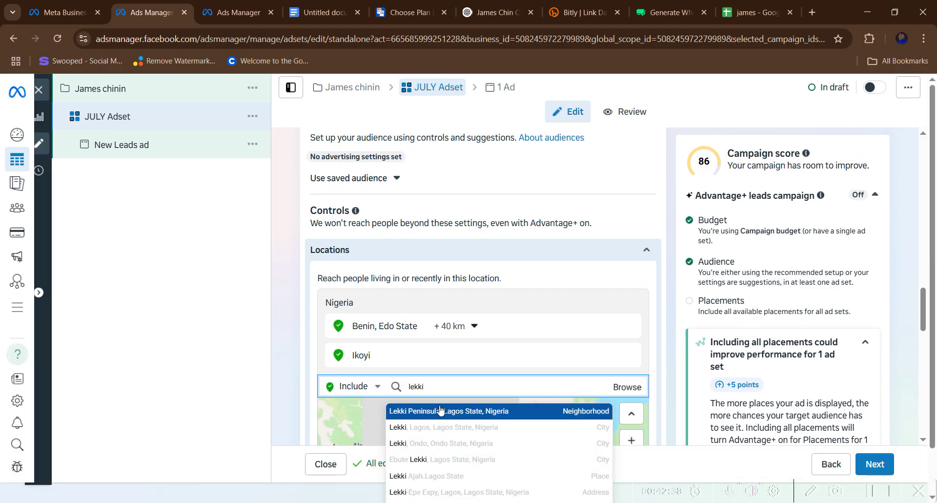
{"action": "left_click", "coordinate": [440, 409]}
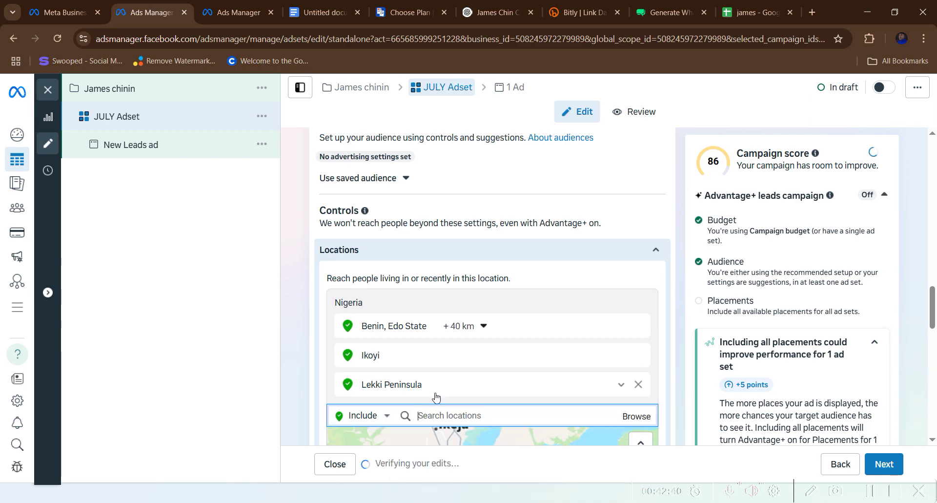
- Add Banana Island, Lagos State, as a target location and search for Ikeja
{"action": "type", "text": "bananaa"}
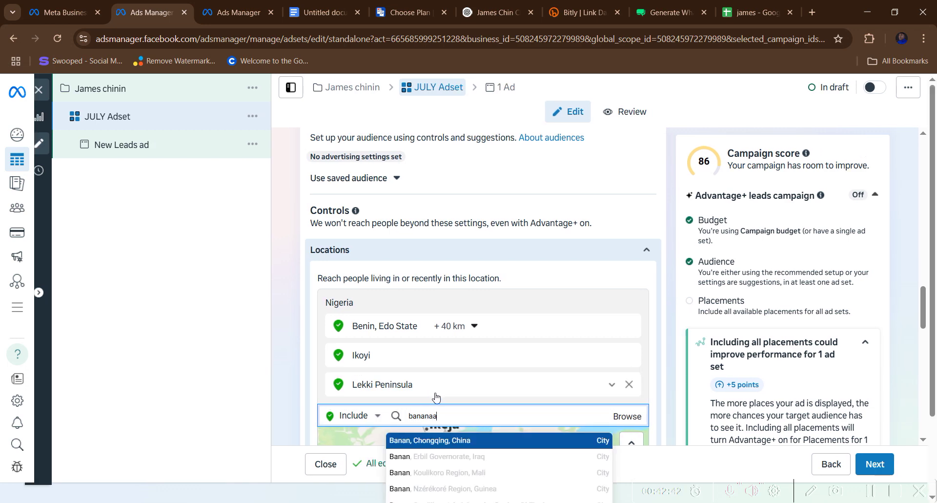
{"action": "key", "text": "BackSpace"}
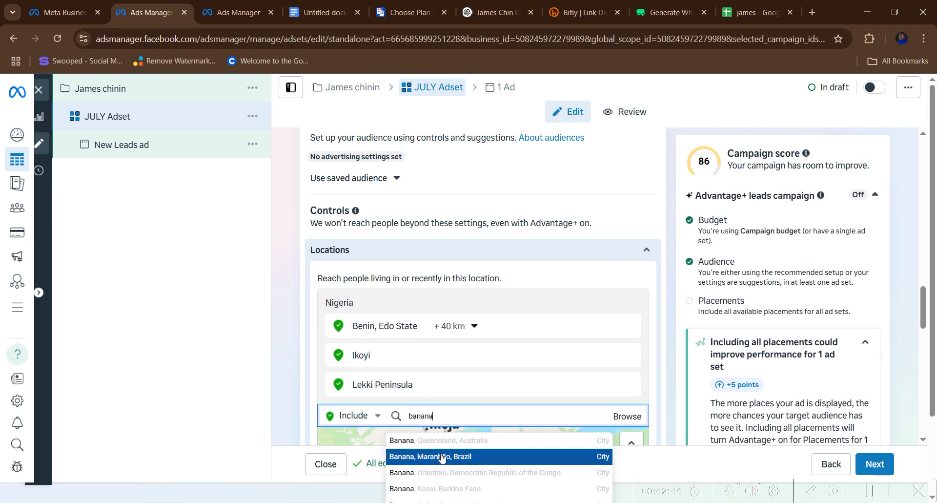
{"action": "type", "text": "island"}
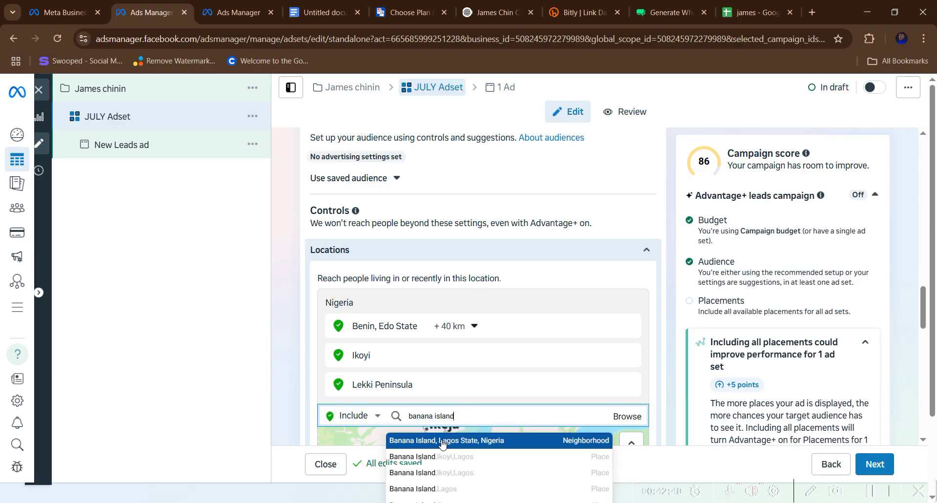
{"action": "left_click", "coordinate": [442, 440]}
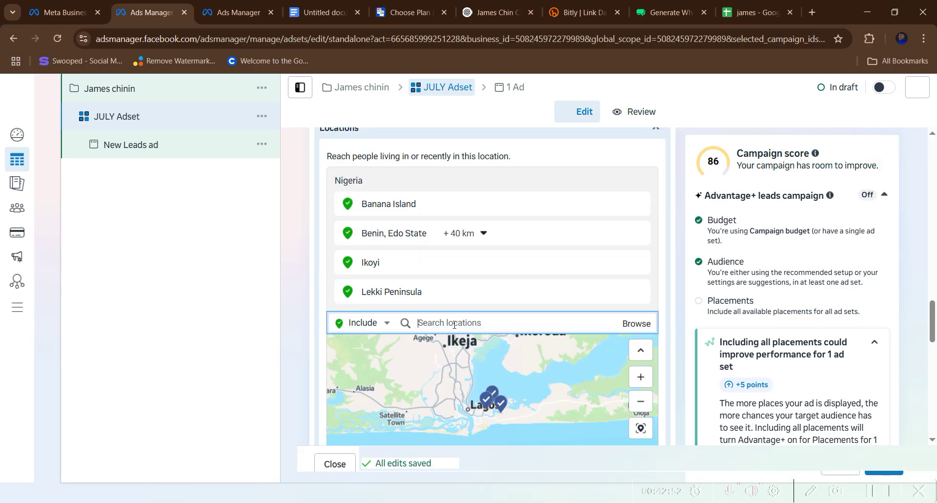
{"action": "type", "text": "ikeja"}
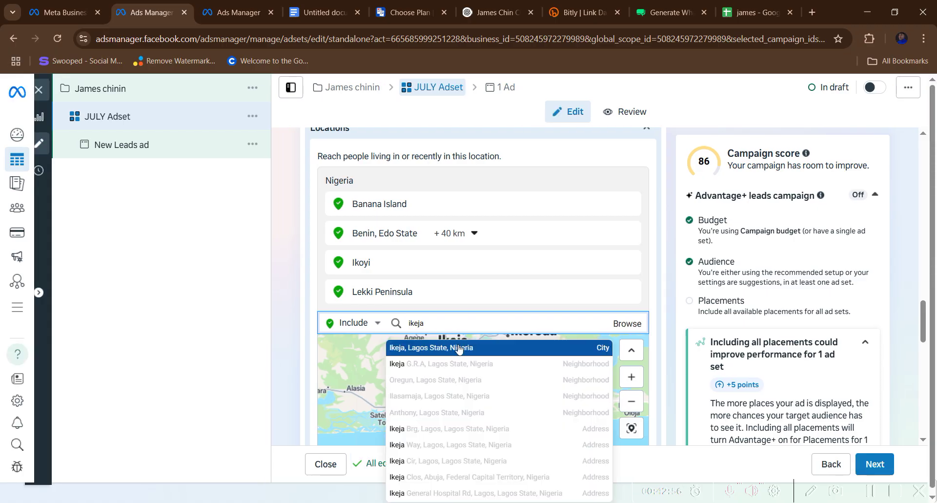
- Add Ikeja, Lagos State and Matiama, Abuja as target locations
{"action": "left_click", "coordinate": [459, 348]}
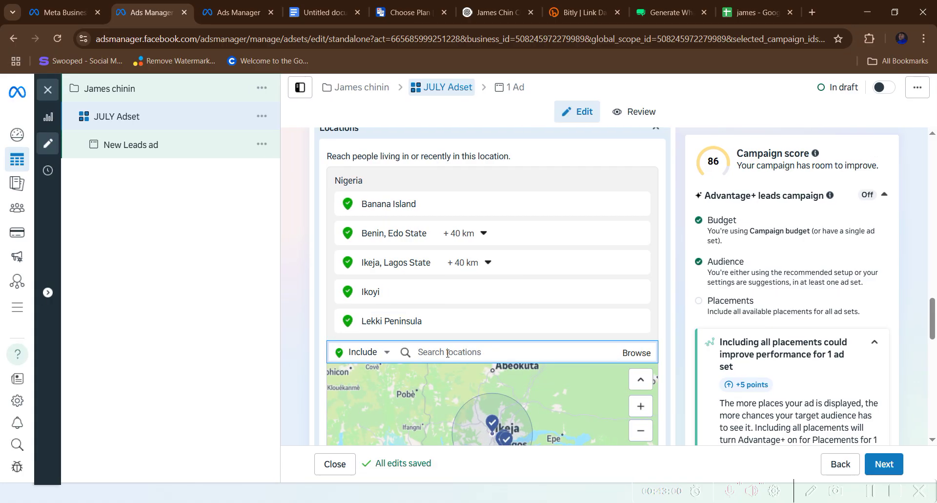
{"action": "type", "text": "maitaham"}
{"action": "key", "text": "BackSpace"}
{"action": "key", "text": "BackSpace"}
{"action": "key", "text": "BackSpace"}
{"action": "key", "text": "BackSpace"}
{"action": "key", "text": "BackSpace"}
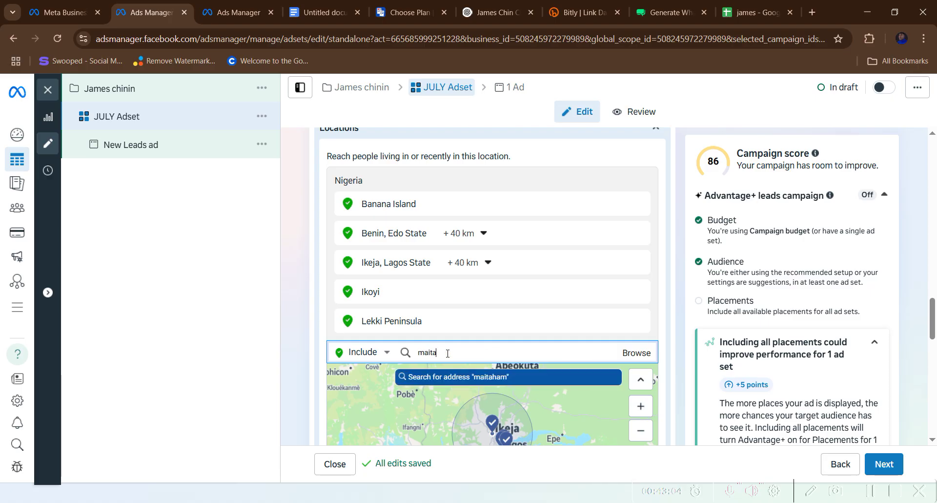
{"action": "key", "text": "BackSpace"}
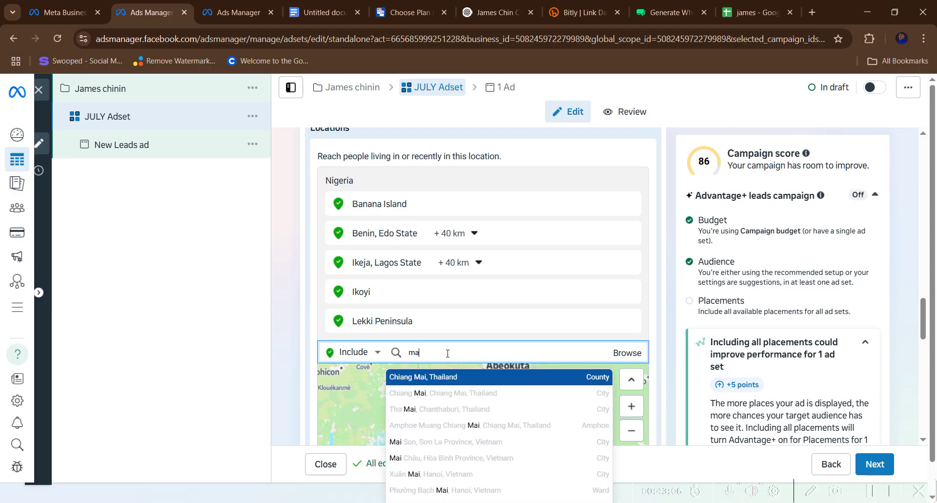
{"action": "type", "text": "tiama"}
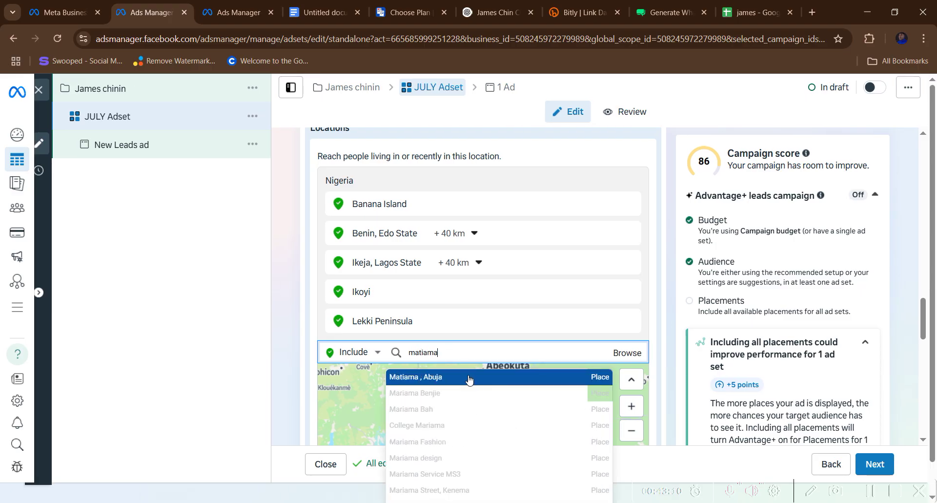
{"action": "left_click", "coordinate": [443, 377]}
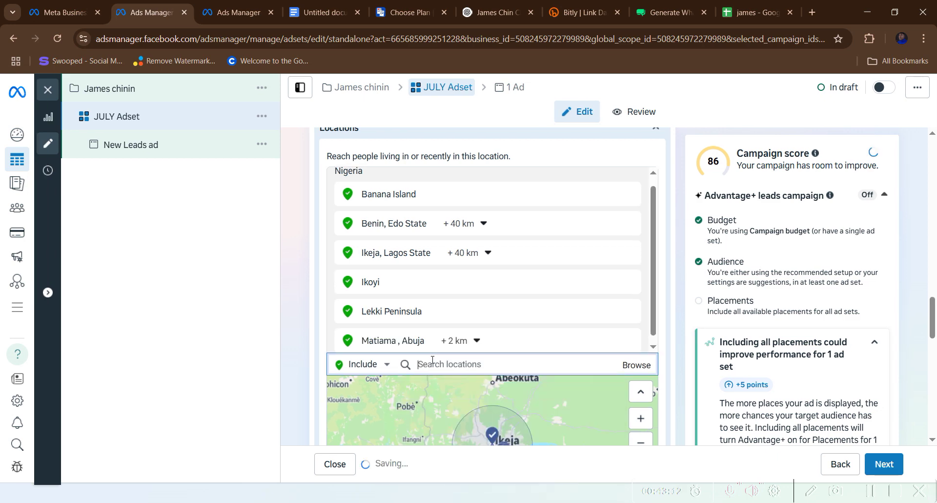
- Clear the location search and add FCT Abuja as a target location
{"action": "type", "text": "mapu"}
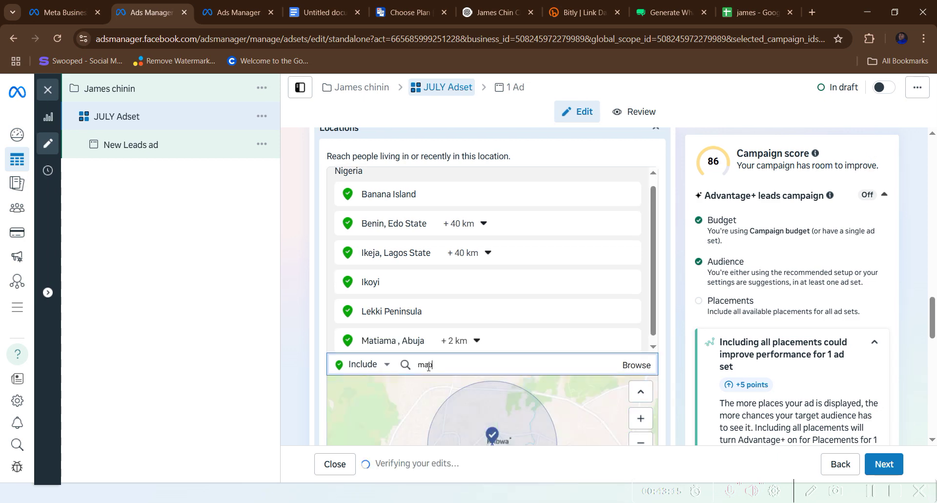
{"action": "type", "text": "ch"}
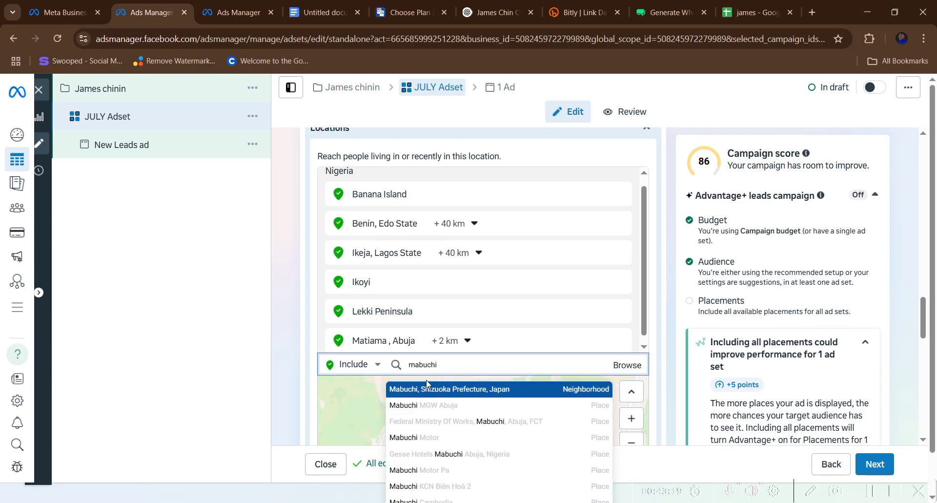
{"action": "type", "text": "abu"}
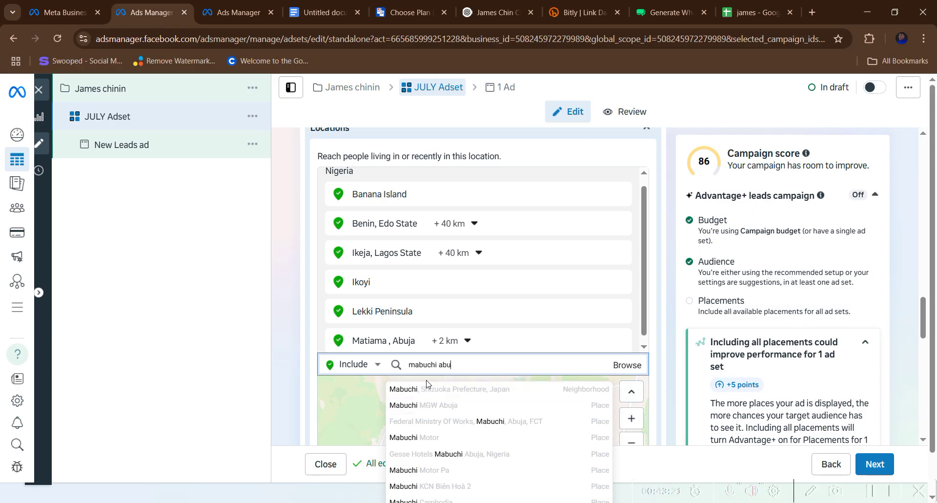
{"action": "type", "text": "ja"}
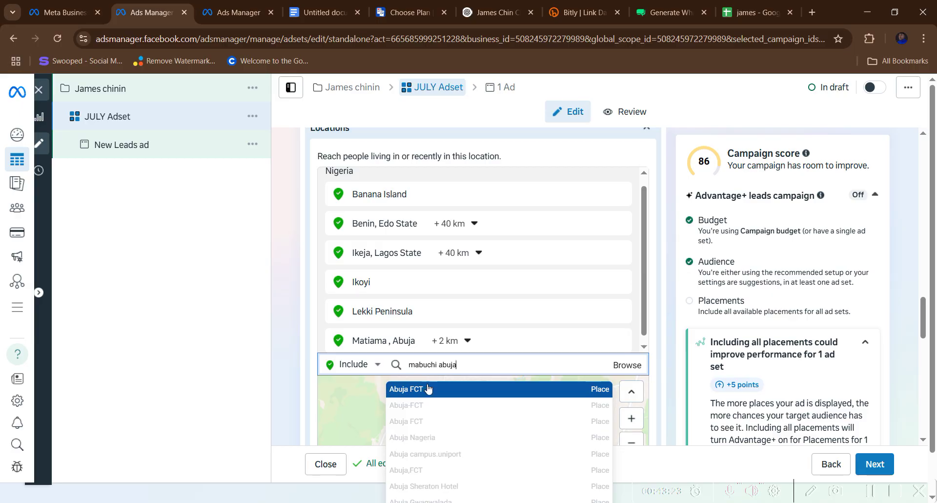
{"action": "triple_click", "coordinate": [463, 363]}
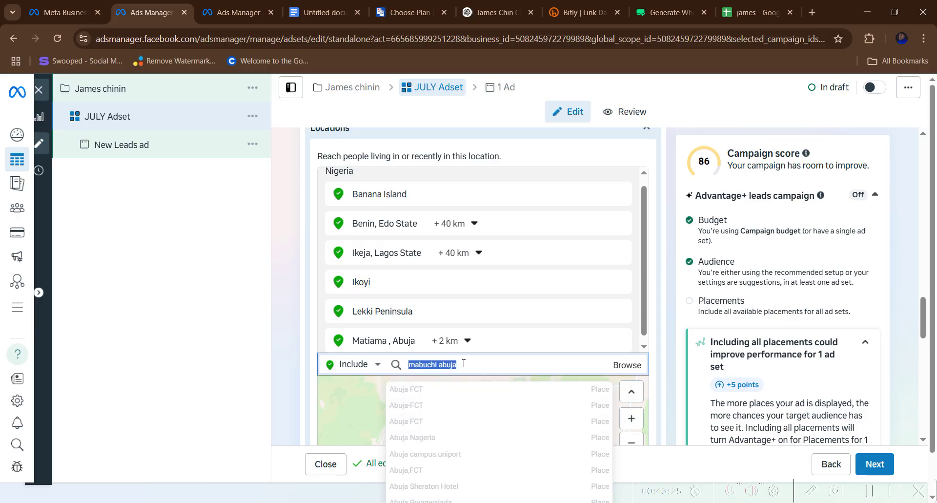
{"action": "key", "text": "BackSpace"}
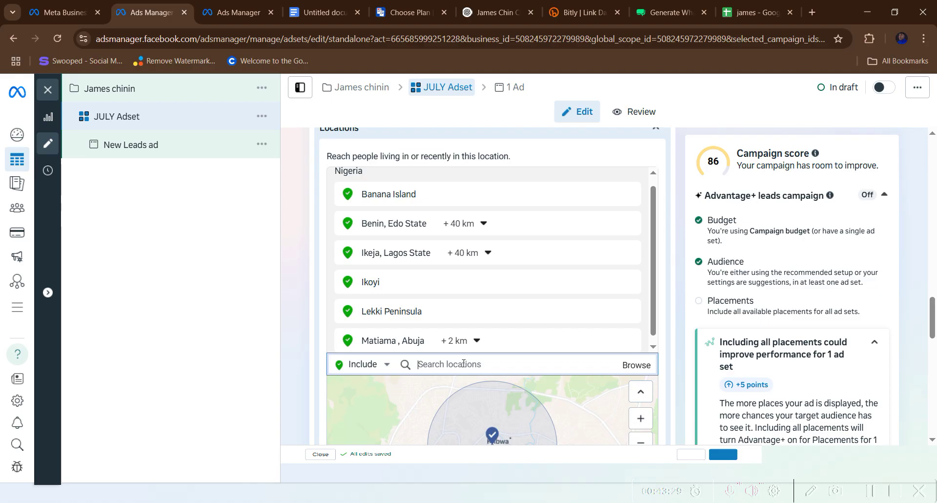
{"action": "type", "text": "FCTuchi abuja"}
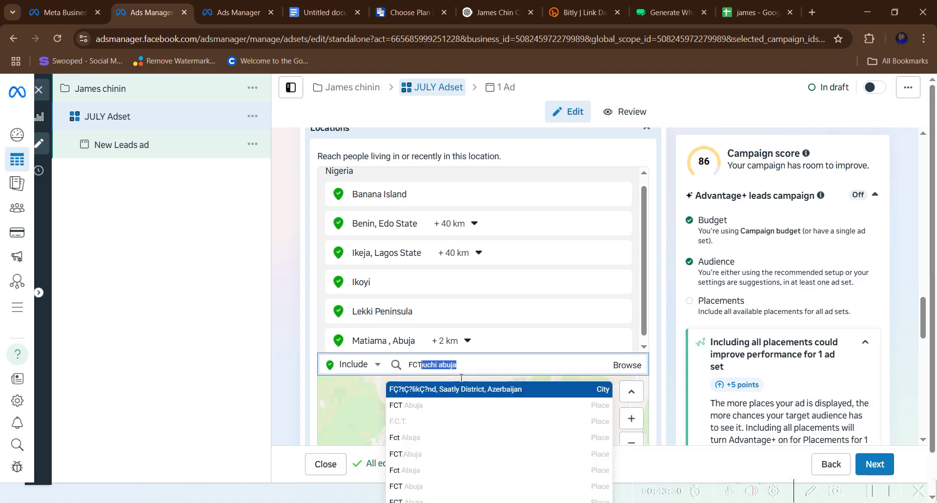
{"action": "left_click", "coordinate": [459, 404]}
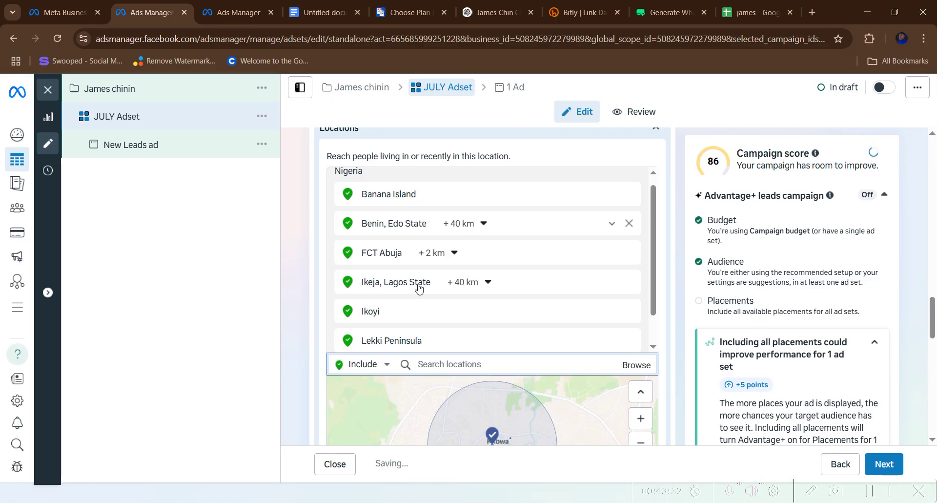
- Check the Abuja area on the location map, then switch to the ChatGPT conversation
{"action": "scroll", "coordinate": [418, 288], "scroll_direction": "down", "scroll_amount": 5}
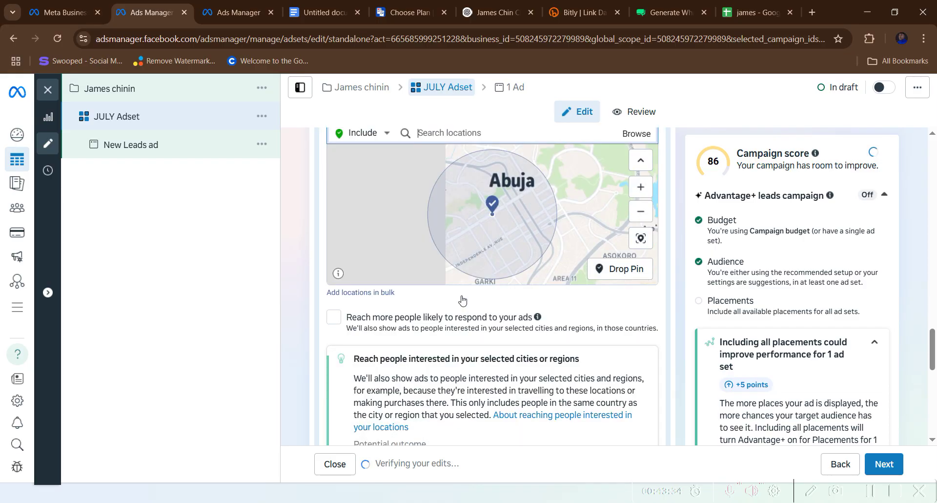
{"action": "scroll", "coordinate": [450, 271], "scroll_direction": "up", "scroll_amount": 1}
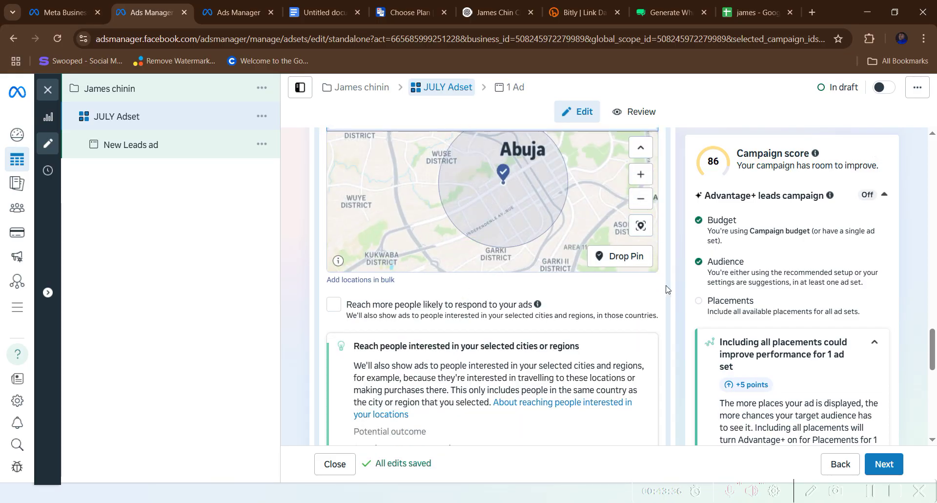
{"action": "scroll", "coordinate": [488, 234], "scroll_direction": "up", "scroll_amount": 5}
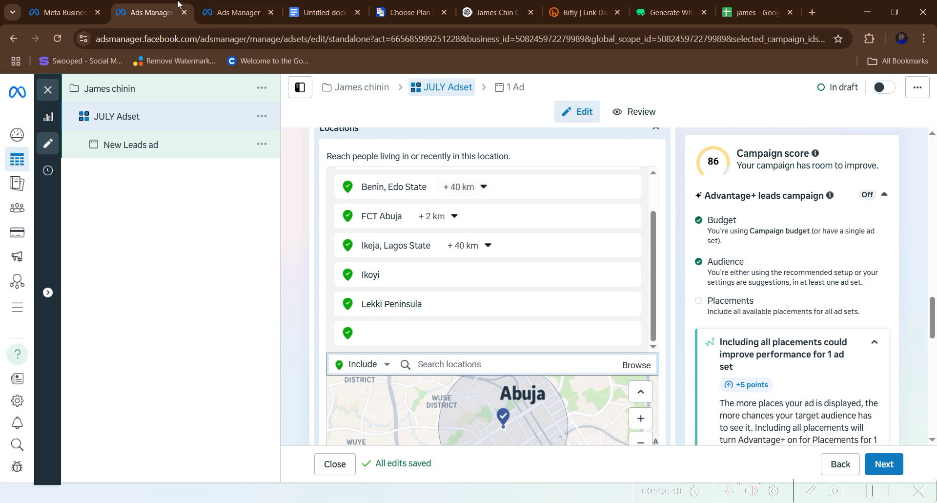
{"action": "left_click", "coordinate": [493, 12]}
- Ask ChatGPT 'MOST EXPENSIVE CITIES ABUJ' for a list of Abuja's priciest areas
{"action": "scroll", "coordinate": [446, 187], "scroll_direction": "down", "scroll_amount": 2}
{"action": "left_click", "coordinate": [378, 406]}
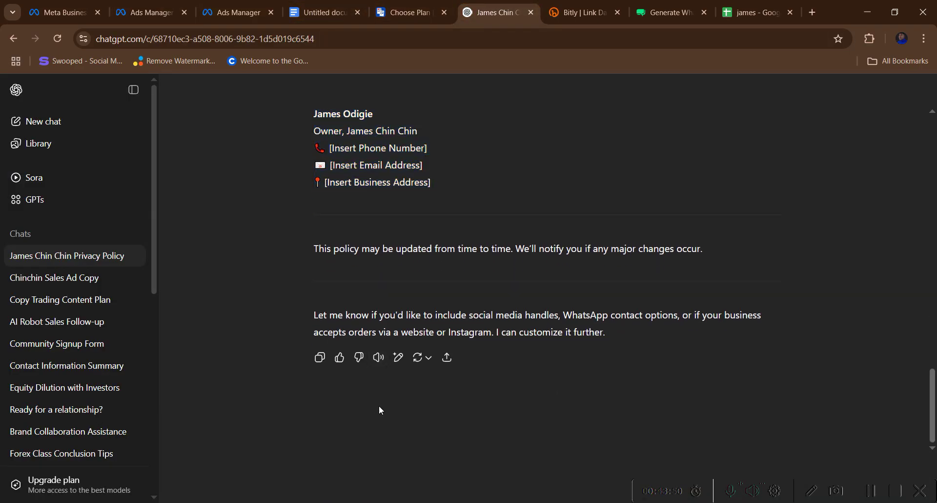
{"action": "left_click", "coordinate": [464, 439]}
{"action": "type", "text": "MOST"}
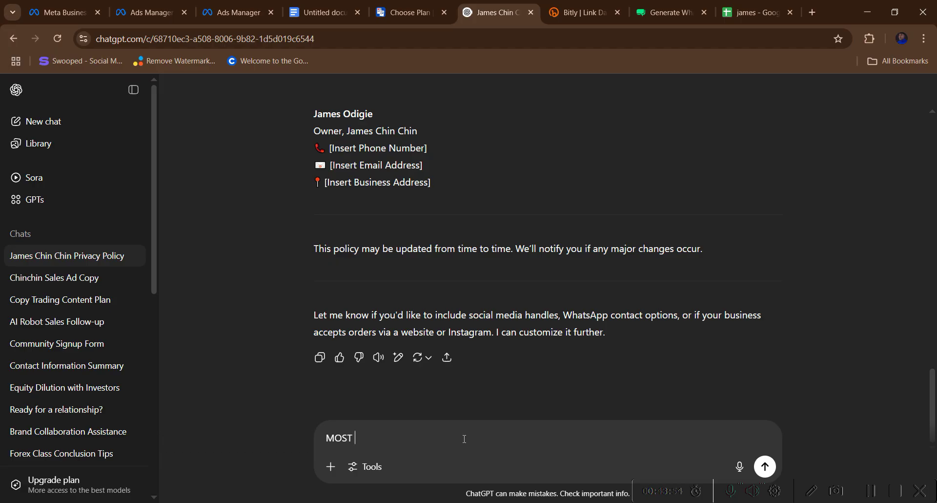
{"action": "type", "text": " EXPENSIVE CITIES ABUJA"}
{"action": "key", "text": "Return"}
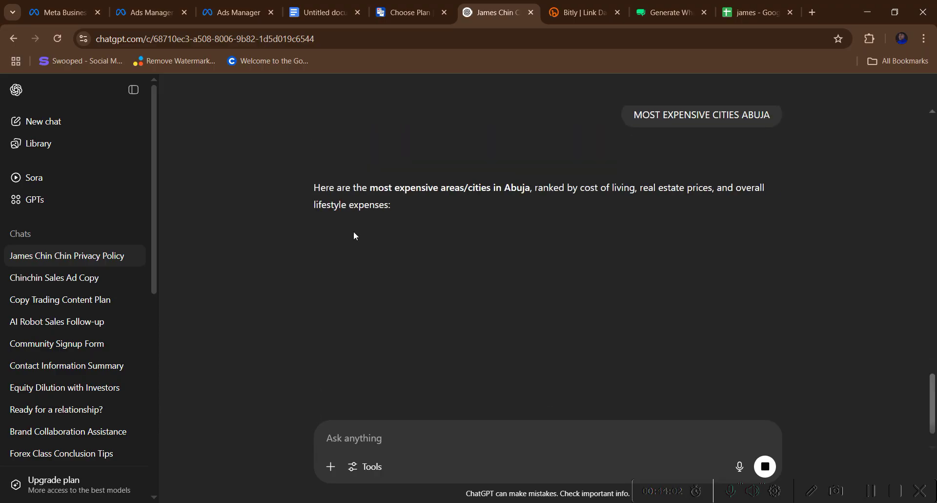
- Copy the area name Asokoro from ChatGPT's reply
{"action": "scroll", "coordinate": [357, 263], "scroll_direction": "down", "scroll_amount": 1}
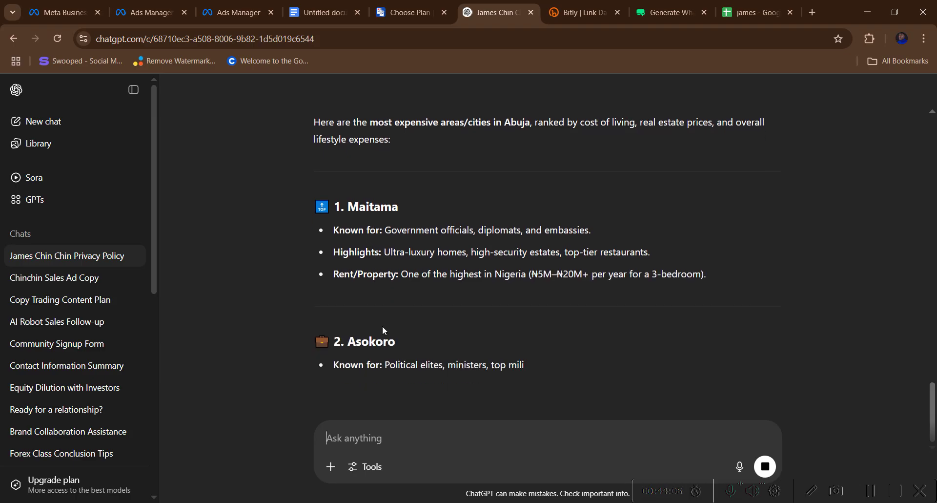
{"action": "left_click_drag", "start_coordinate": [349, 341], "coordinate": [400, 339]}
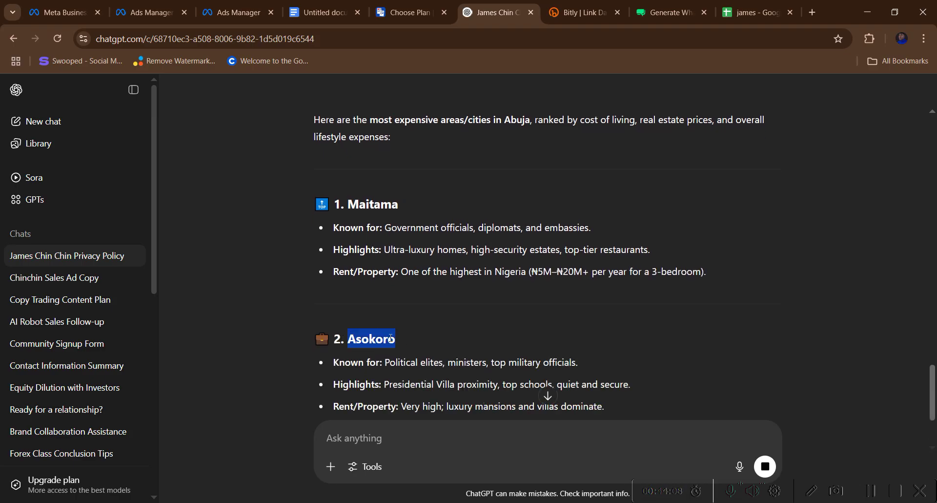
{"action": "right_click", "coordinate": [389, 341]}
{"action": "left_click", "coordinate": [414, 354]}
- Paste Asokoro into the location search and add Asokoro, Federal Capital Territory
{"action": "left_click", "coordinate": [149, 13]}
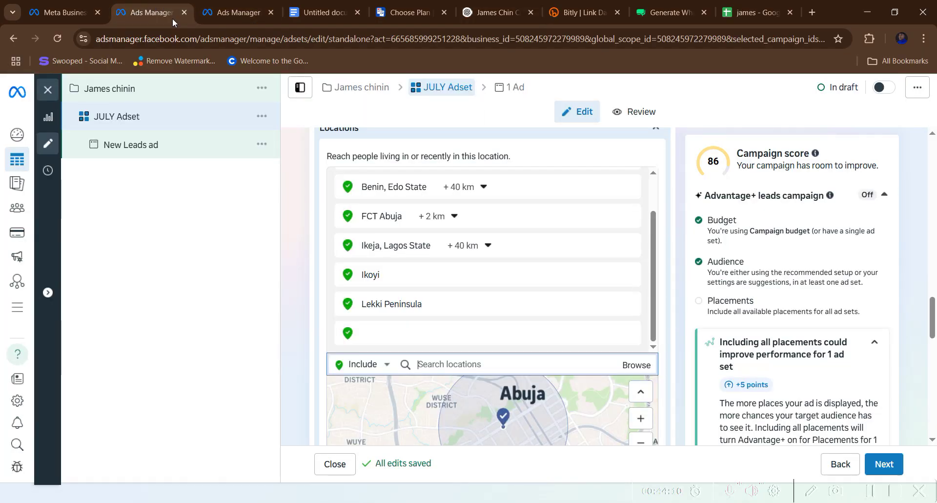
{"action": "right_click", "coordinate": [428, 363]}
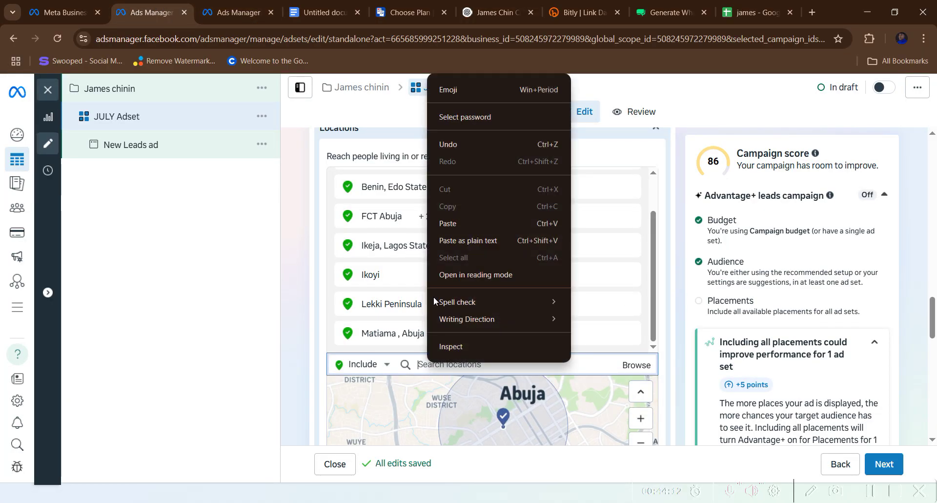
{"action": "left_click", "coordinate": [435, 217]}
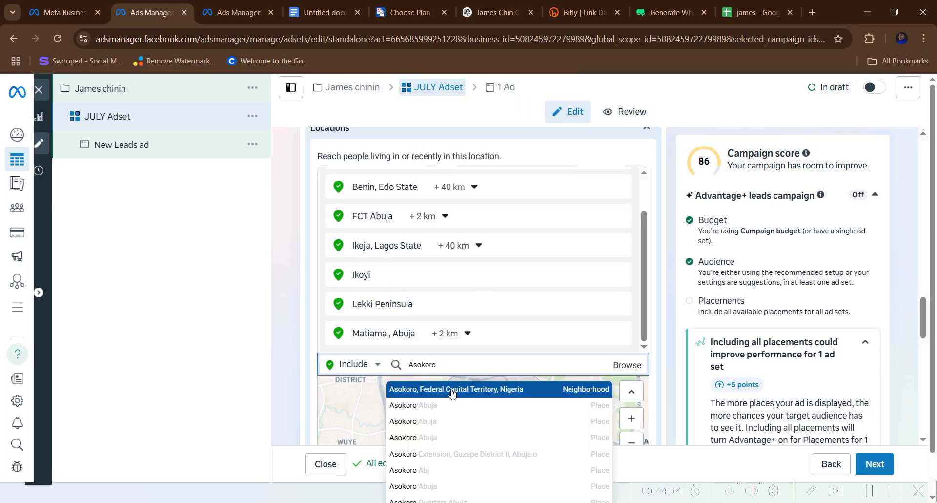
{"action": "left_click", "coordinate": [458, 390]}
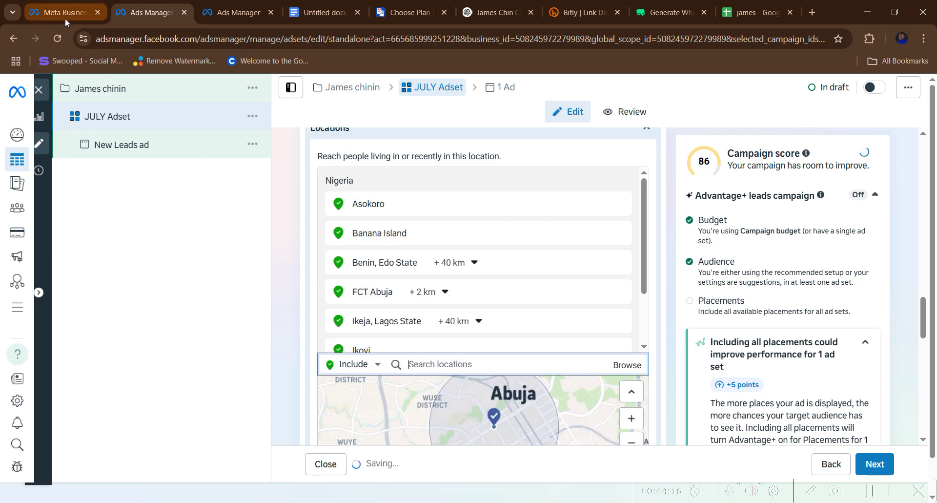
- Copy Wuse II from ChatGPT's list of Abuja areas and return to Ads Manager
{"action": "left_click", "coordinate": [65, 16]}
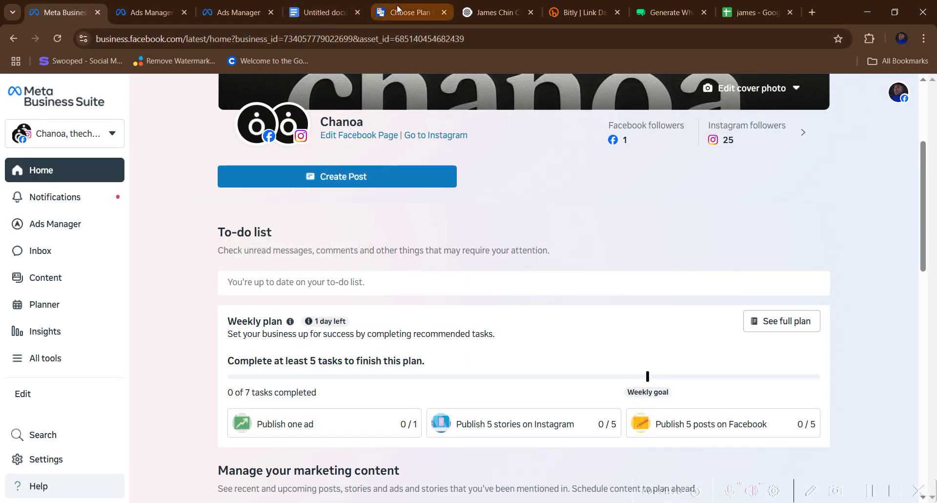
{"action": "left_click", "coordinate": [409, 12]}
{"action": "left_click", "coordinate": [479, 7]}
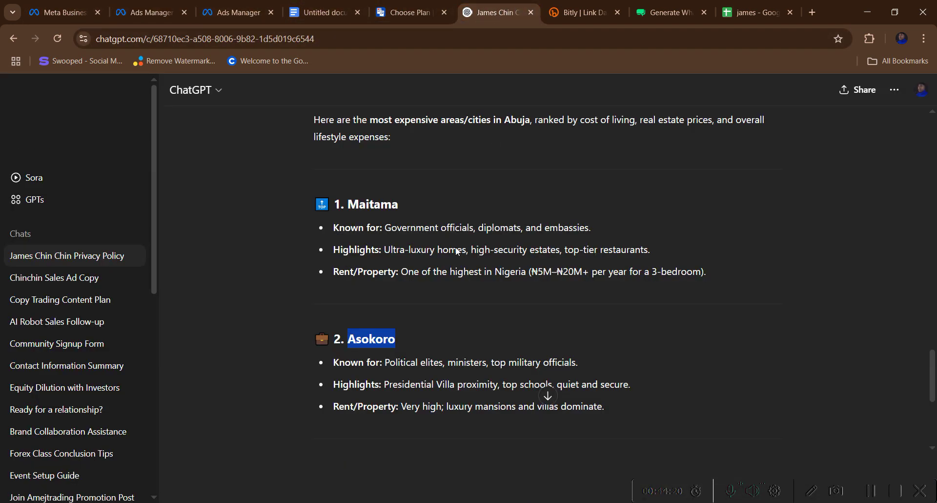
{"action": "scroll", "coordinate": [437, 264], "scroll_direction": "down", "scroll_amount": 5}
{"action": "left_click_drag", "start_coordinate": [348, 230], "coordinate": [396, 232]}
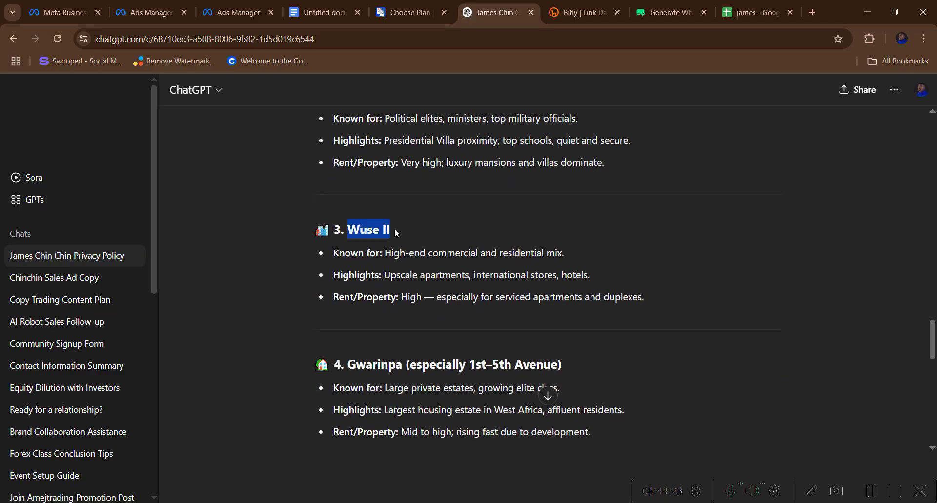
{"action": "right_click", "coordinate": [384, 228]}
{"action": "left_click", "coordinate": [409, 250]}
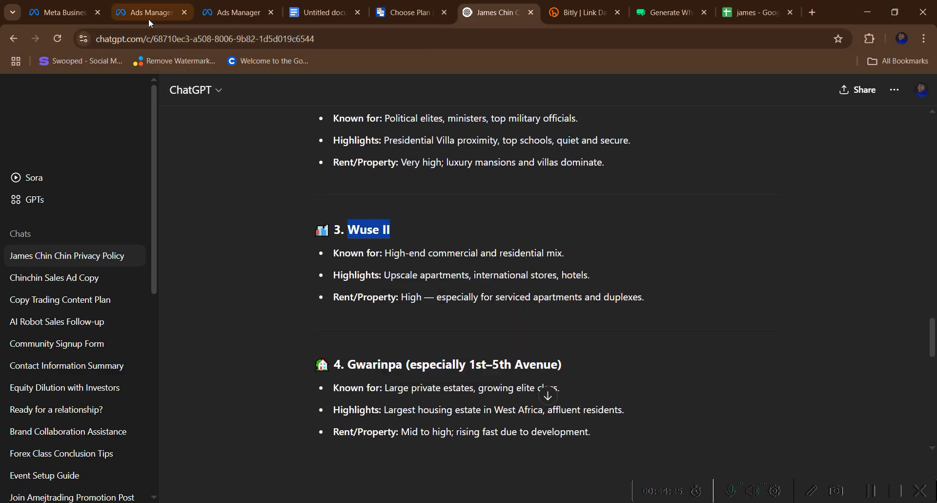
{"action": "left_click", "coordinate": [149, 15]}
{"action": "right_click", "coordinate": [425, 365]}
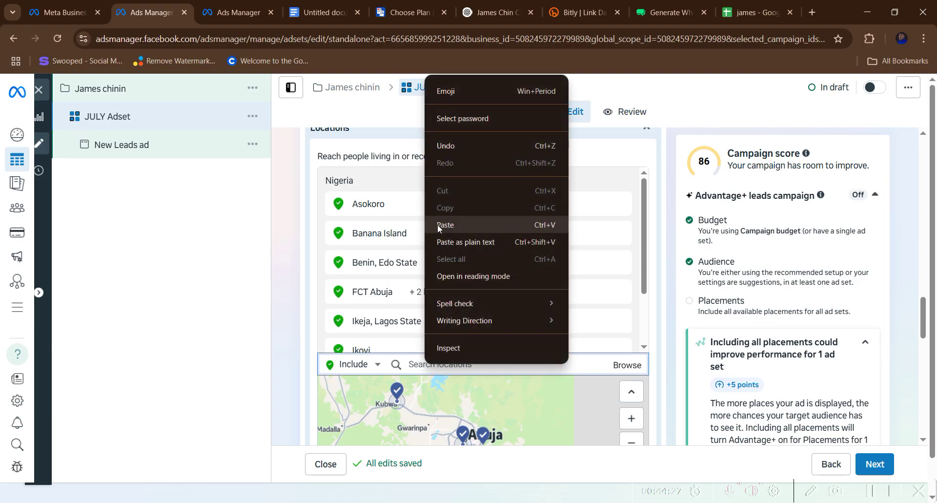
{"action": "left_click", "coordinate": [440, 226]}
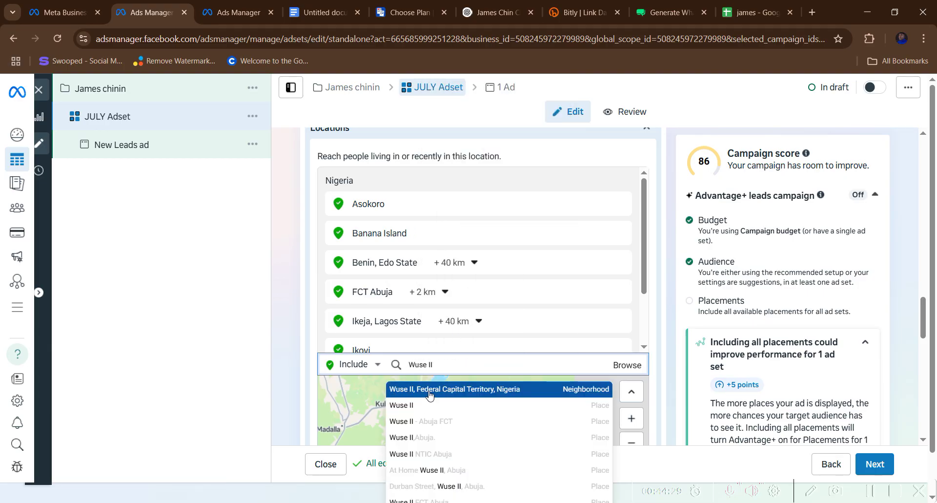
{"action": "left_click", "coordinate": [430, 392]}
{"action": "scroll", "coordinate": [483, 395], "scroll_direction": "down", "scroll_amount": 5}
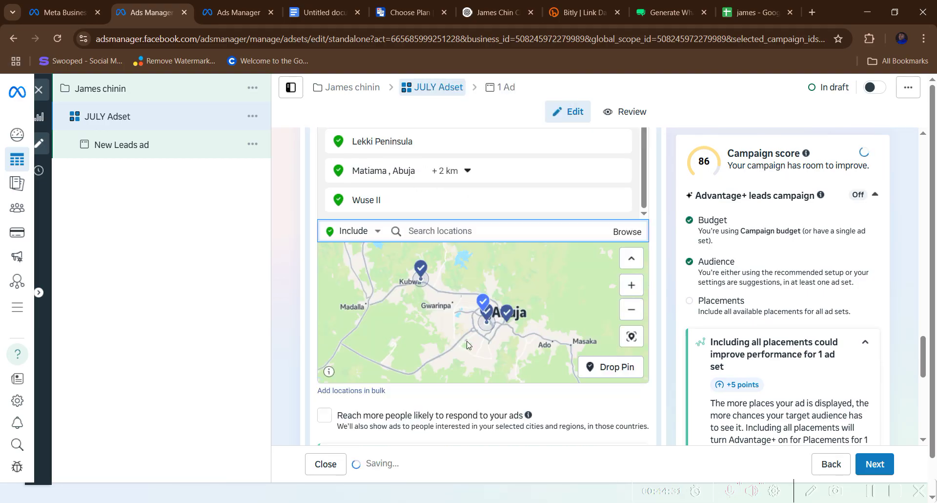
{"action": "scroll", "coordinate": [483, 395], "scroll_direction": "down", "scroll_amount": 2}
{"action": "scroll", "coordinate": [483, 396], "scroll_direction": "down", "scroll_amount": 4}
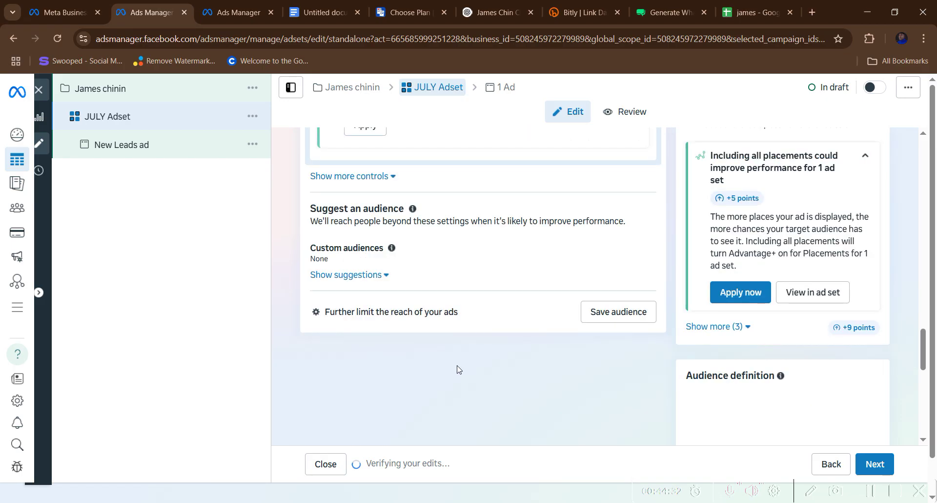
{"action": "scroll", "coordinate": [462, 371], "scroll_direction": "up", "scroll_amount": 10}
{"action": "scroll", "coordinate": [481, 341], "scroll_direction": "up", "scroll_amount": 3}
{"action": "scroll", "coordinate": [481, 293], "scroll_direction": "up", "scroll_amount": 5}
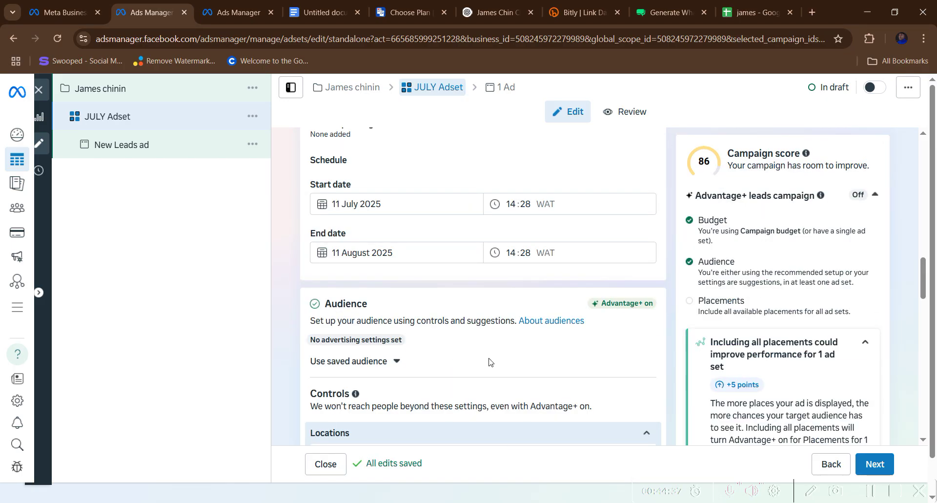
{"action": "scroll", "coordinate": [489, 361], "scroll_direction": "down", "scroll_amount": 6}
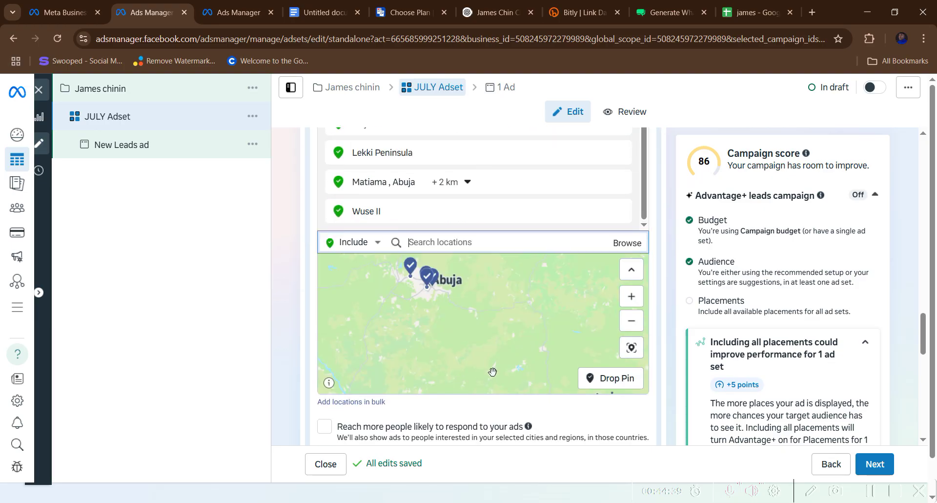
{"action": "scroll", "coordinate": [493, 371], "scroll_direction": "down", "scroll_amount": 4}
{"action": "scroll", "coordinate": [502, 391], "scroll_direction": "down", "scroll_amount": 3}
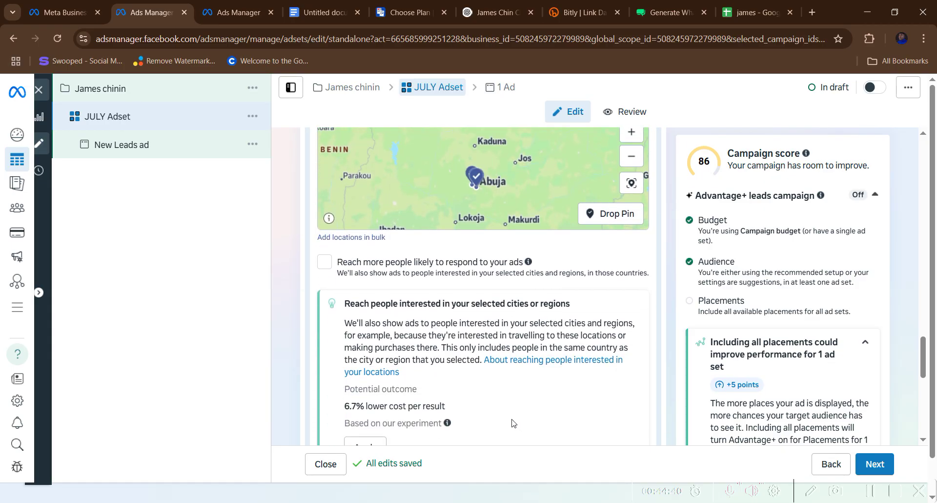
{"action": "scroll", "coordinate": [512, 422], "scroll_direction": "down", "scroll_amount": 8}
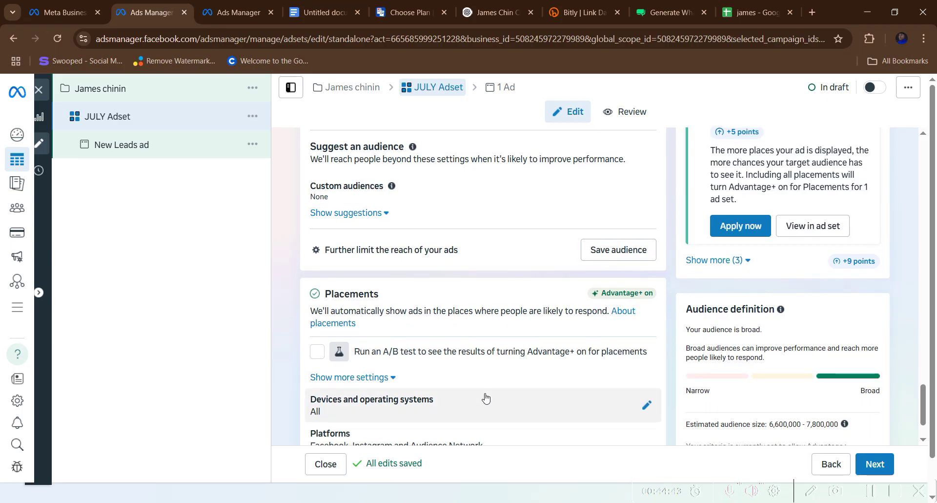
{"action": "scroll", "coordinate": [485, 395], "scroll_direction": "down", "scroll_amount": 2}
{"action": "scroll", "coordinate": [483, 386], "scroll_direction": "up", "scroll_amount": 3}
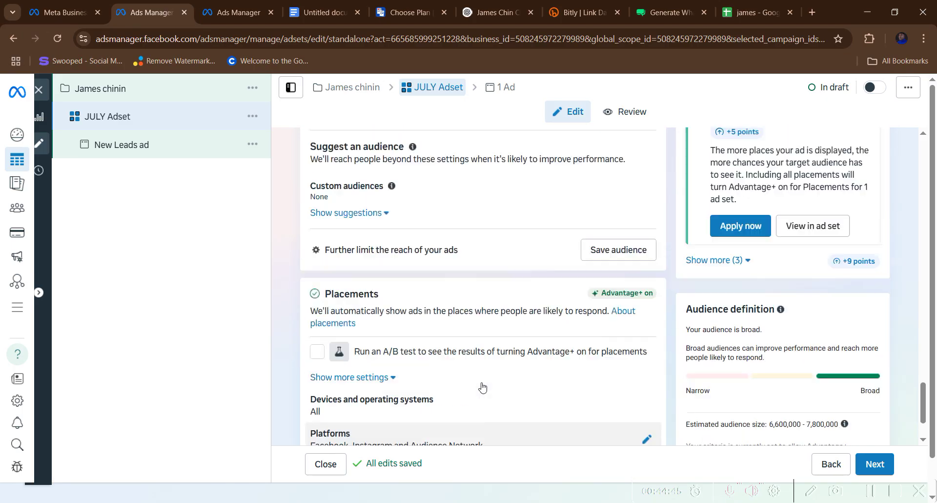
{"action": "scroll", "coordinate": [477, 366], "scroll_direction": "up", "scroll_amount": 4}
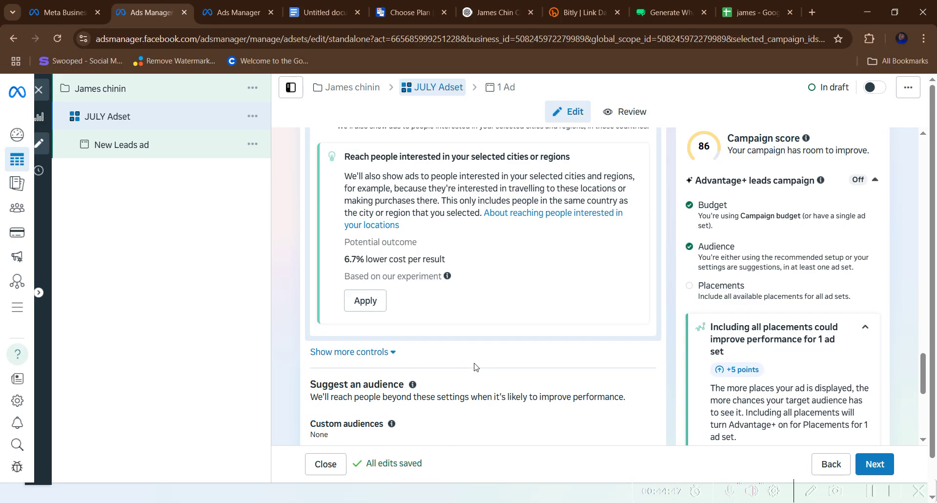
{"action": "scroll", "coordinate": [475, 366], "scroll_direction": "up", "scroll_amount": 3}
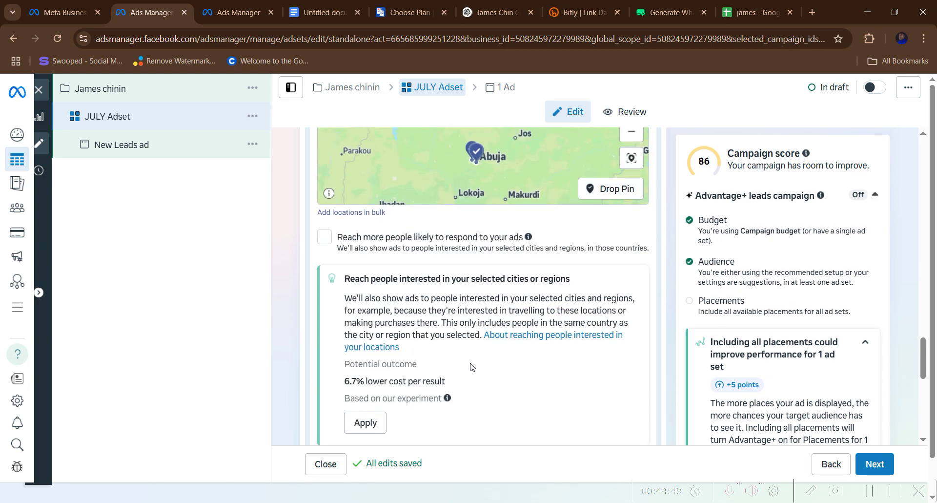
{"action": "scroll", "coordinate": [467, 367], "scroll_direction": "up", "scroll_amount": 5}
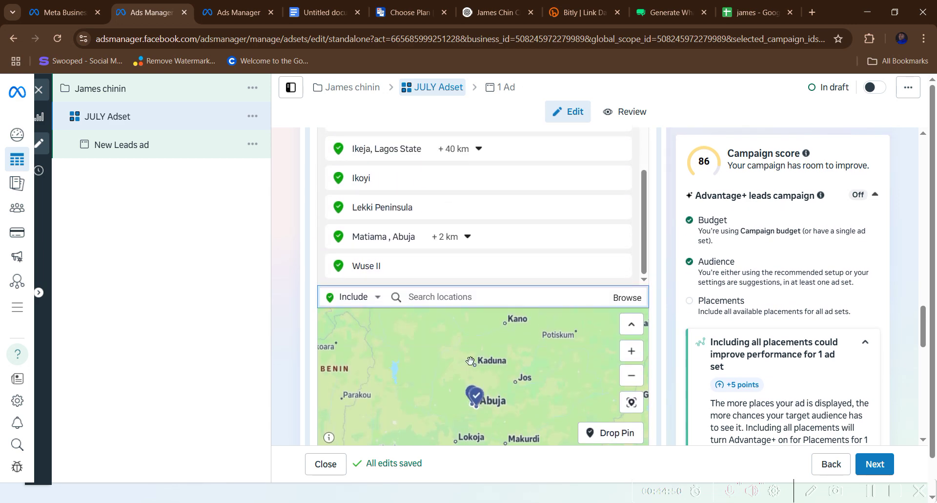
{"action": "scroll", "coordinate": [470, 356], "scroll_direction": "up", "scroll_amount": 2}
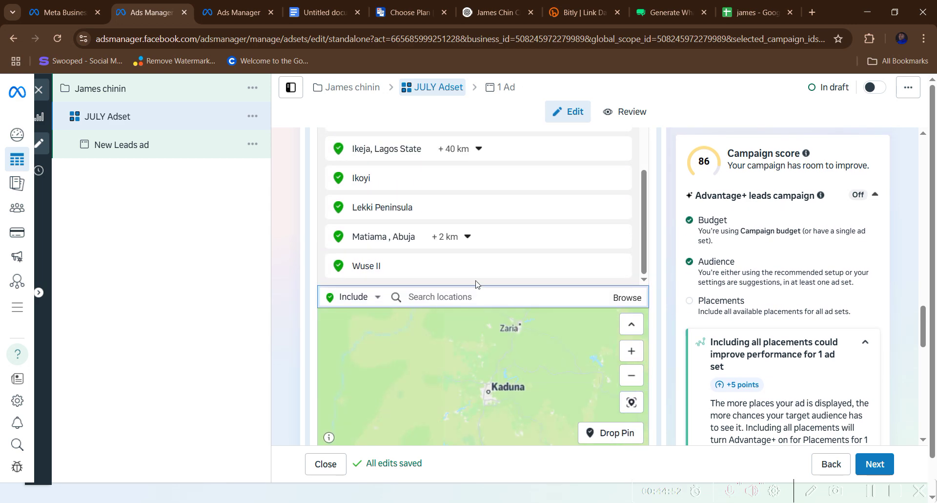
{"action": "scroll", "coordinate": [476, 282], "scroll_direction": "up", "scroll_amount": 2}
{"action": "scroll", "coordinate": [461, 282], "scroll_direction": "up", "scroll_amount": 5}
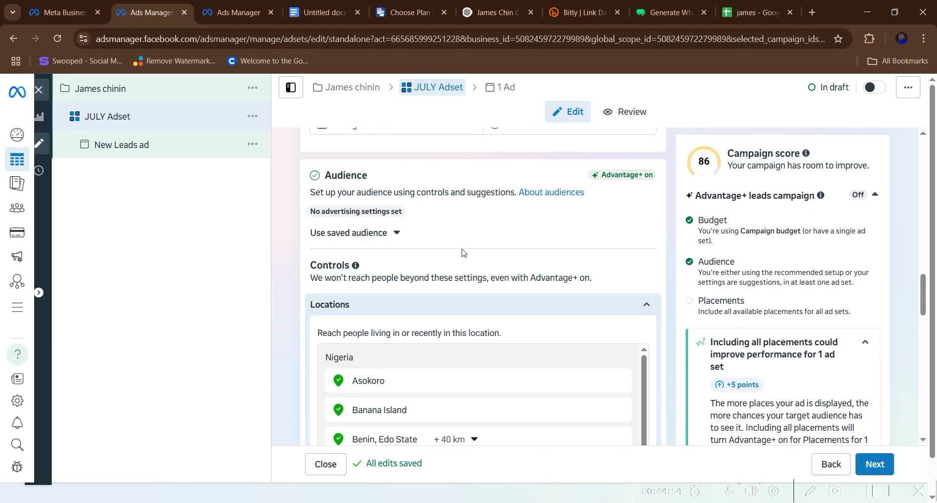
{"action": "left_click", "coordinate": [386, 234]}
{"action": "left_click", "coordinate": [482, 243]}
{"action": "scroll", "coordinate": [483, 250], "scroll_direction": "up", "scroll_amount": 3}
{"action": "scroll", "coordinate": [483, 251], "scroll_direction": "up", "scroll_amount": 4}
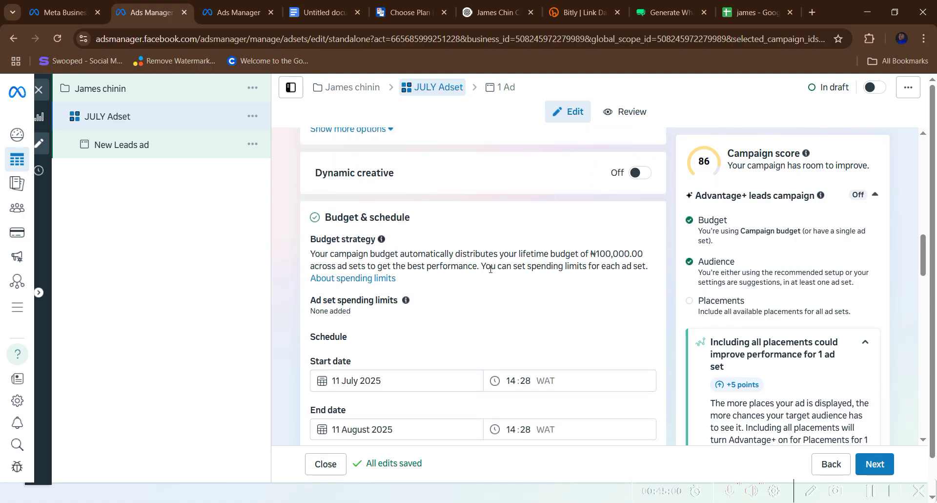
{"action": "scroll", "coordinate": [491, 269], "scroll_direction": "down", "scroll_amount": 10}
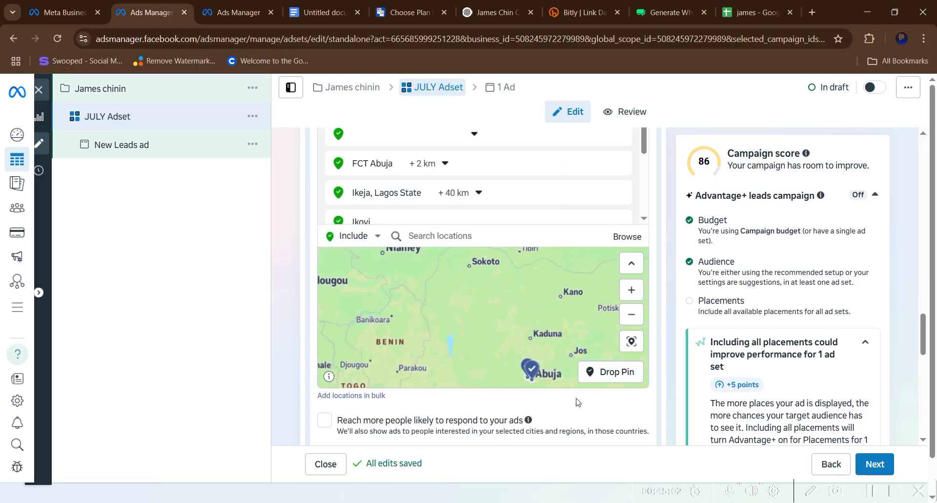
{"action": "scroll", "coordinate": [576, 402], "scroll_direction": "down", "scroll_amount": 8}
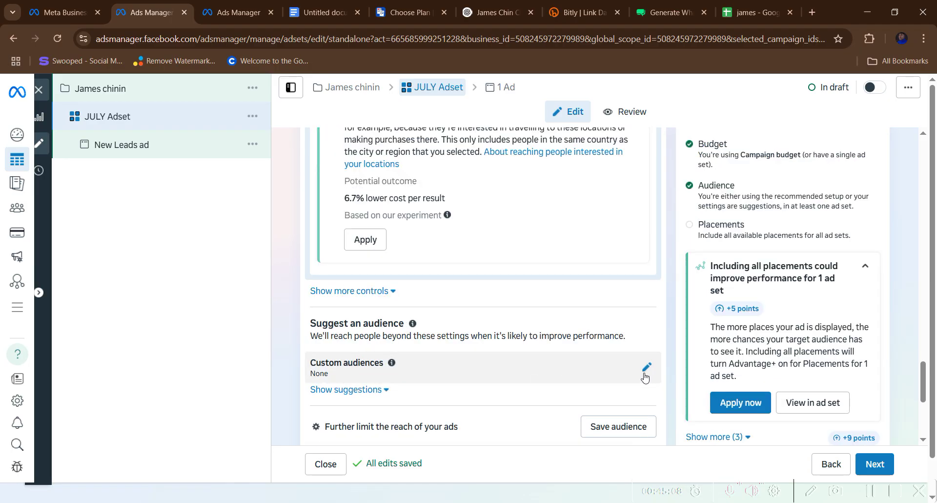
{"action": "scroll", "coordinate": [646, 374], "scroll_direction": "down", "scroll_amount": 5}
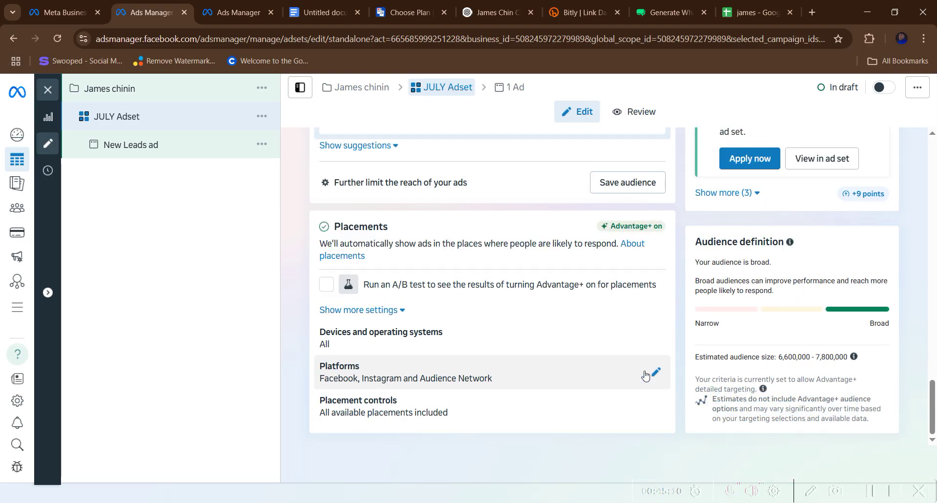
{"action": "scroll", "coordinate": [520, 380], "scroll_direction": "up", "scroll_amount": 4}
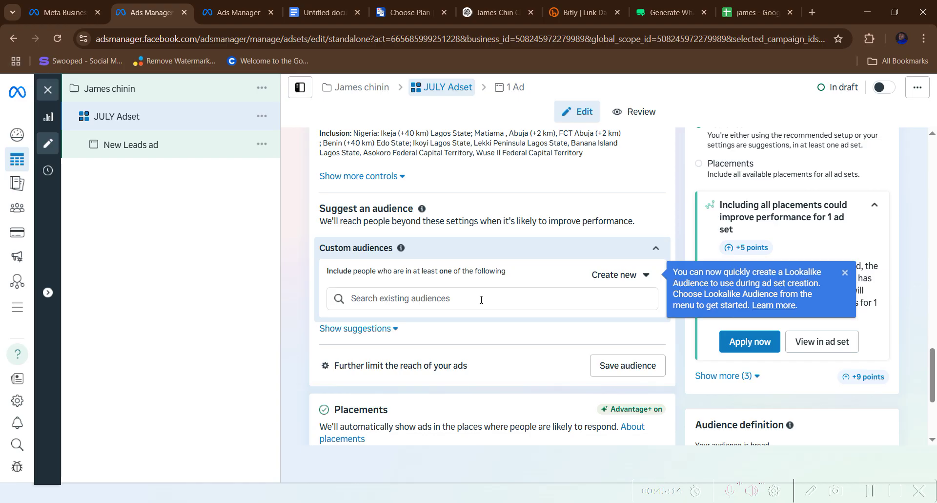
{"action": "scroll", "coordinate": [480, 297], "scroll_direction": "up", "scroll_amount": 4}
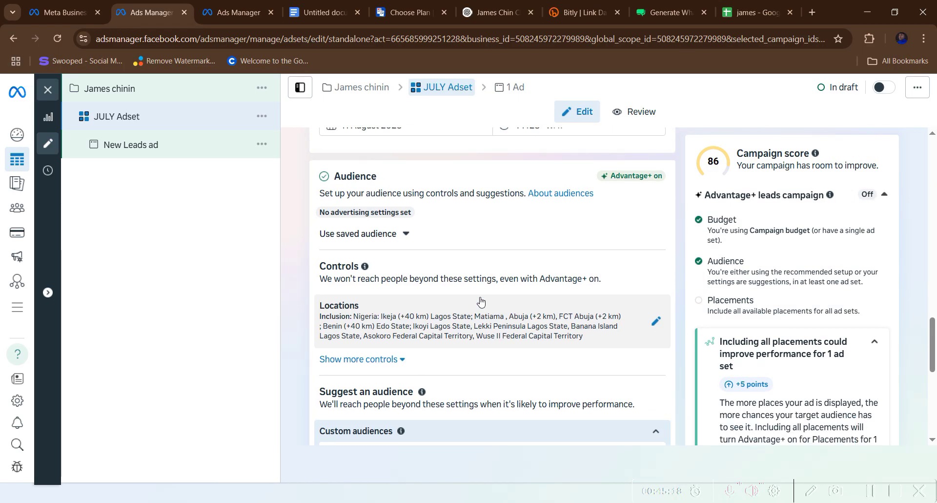
{"action": "left_click", "coordinate": [655, 322]}
{"action": "scroll", "coordinate": [545, 335], "scroll_direction": "down", "scroll_amount": 1}
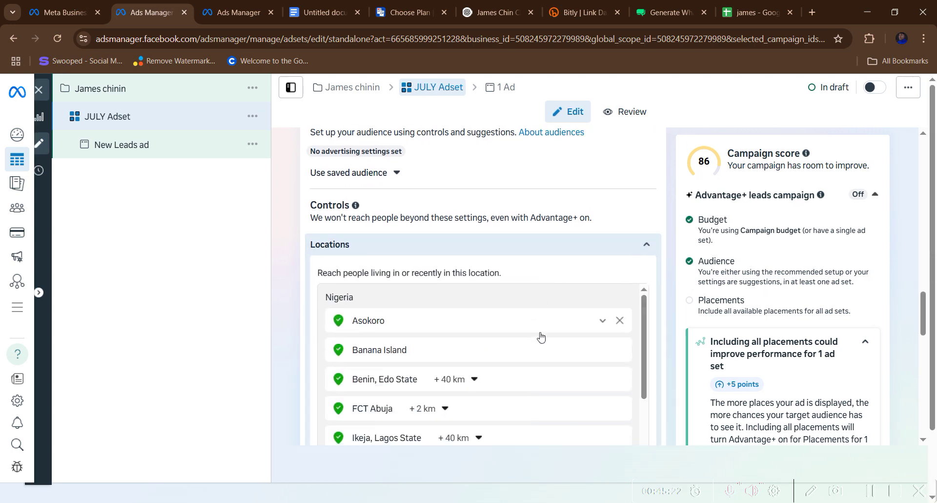
{"action": "scroll", "coordinate": [541, 336], "scroll_direction": "down", "scroll_amount": 12}
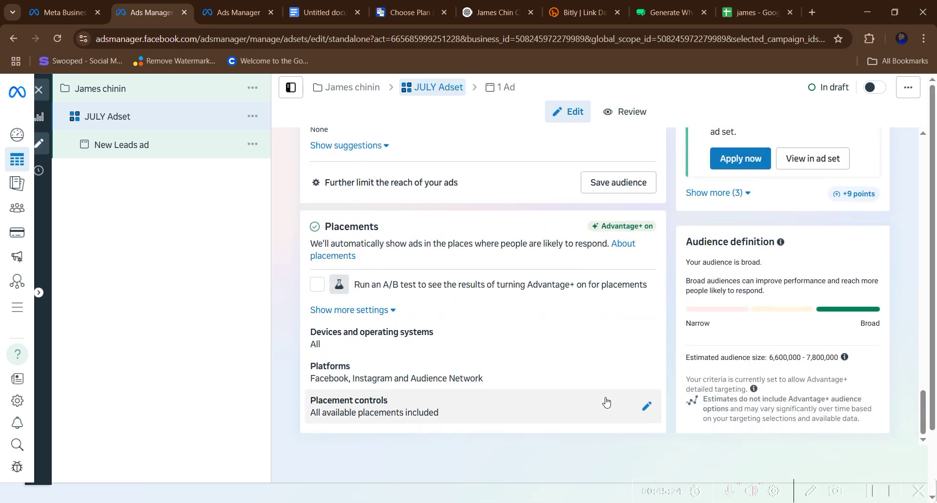
{"action": "scroll", "coordinate": [592, 394], "scroll_direction": "down", "scroll_amount": 2}
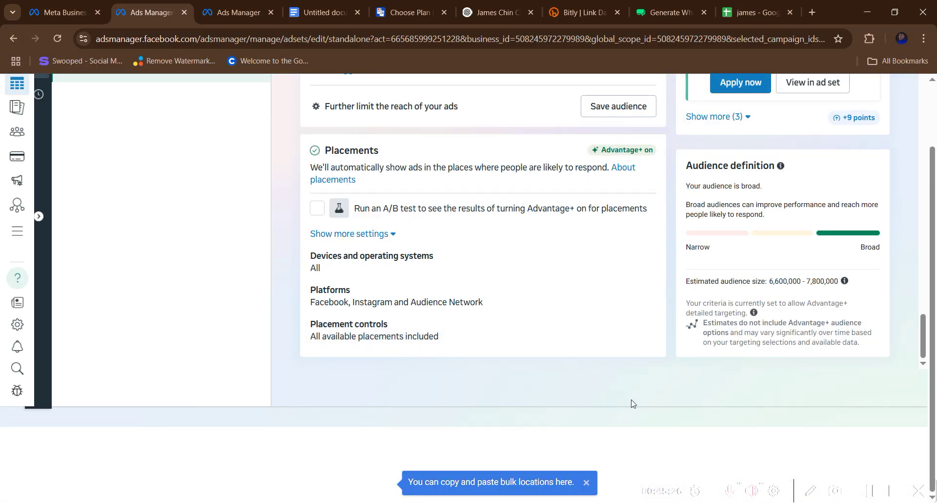
{"action": "left_click", "coordinate": [867, 493]}
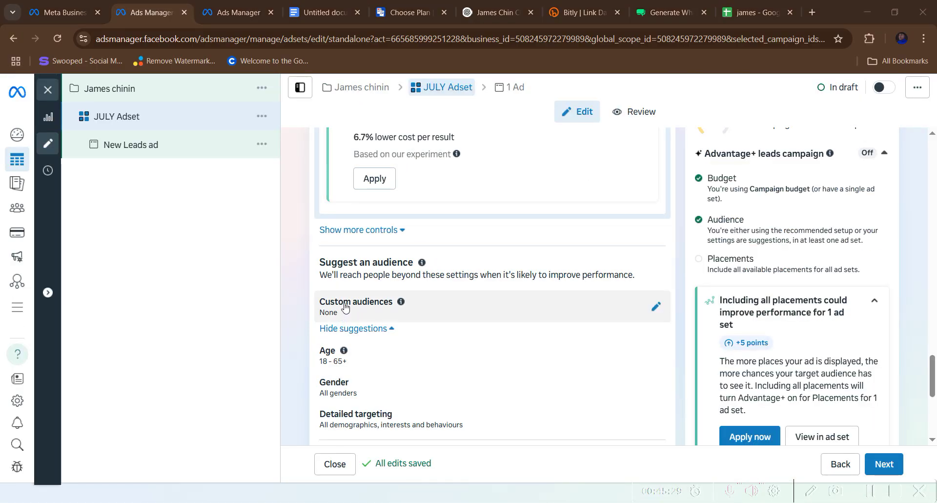
{"action": "scroll", "coordinate": [344, 303], "scroll_direction": "up", "scroll_amount": 4}
{"action": "scroll", "coordinate": [346, 292], "scroll_direction": "down", "scroll_amount": 4}
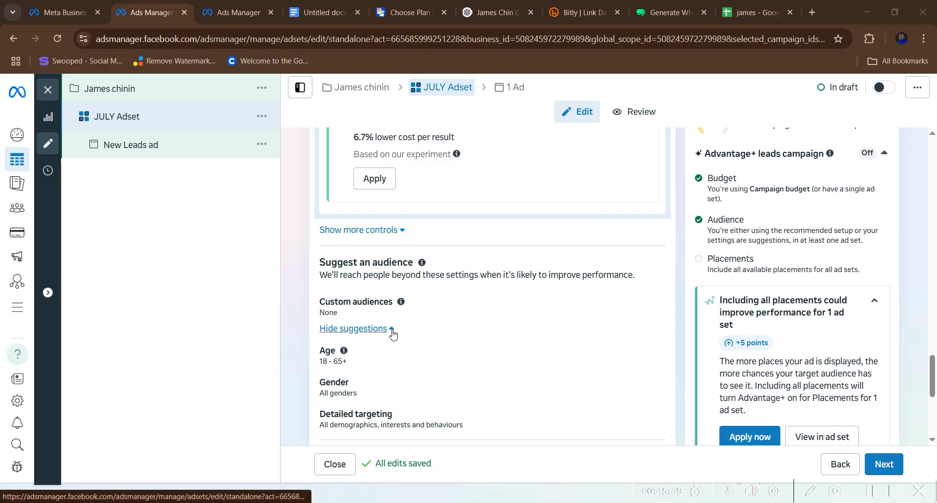
{"action": "left_click", "coordinate": [390, 330]}
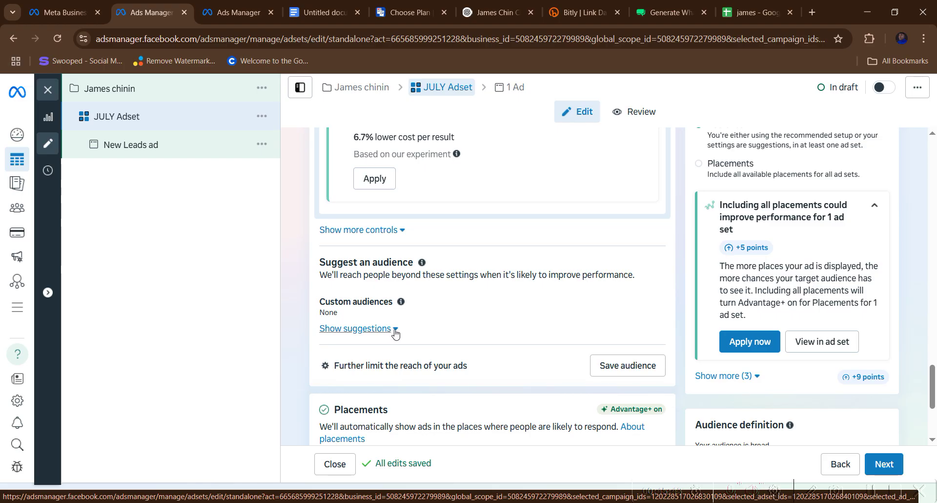
- Show the audience suggestions and set the maximum age to 35
{"action": "left_click", "coordinate": [396, 333]}
{"action": "scroll", "coordinate": [391, 346], "scroll_direction": "down", "scroll_amount": 1}
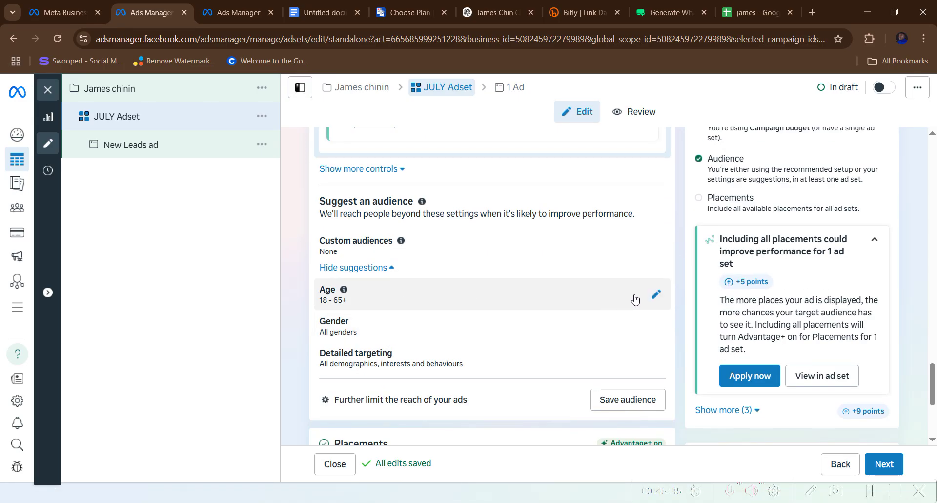
{"action": "scroll", "coordinate": [634, 299], "scroll_direction": "down", "scroll_amount": 4}
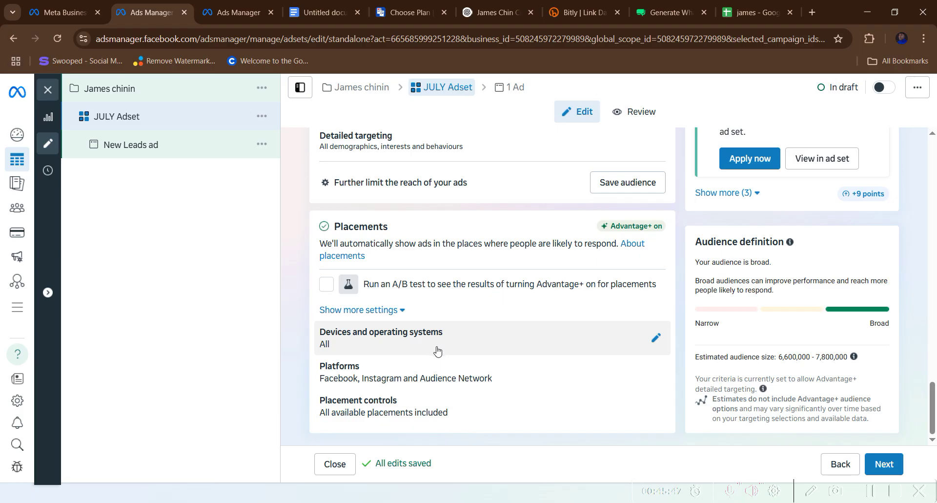
{"action": "scroll", "coordinate": [435, 354], "scroll_direction": "up", "scroll_amount": 6}
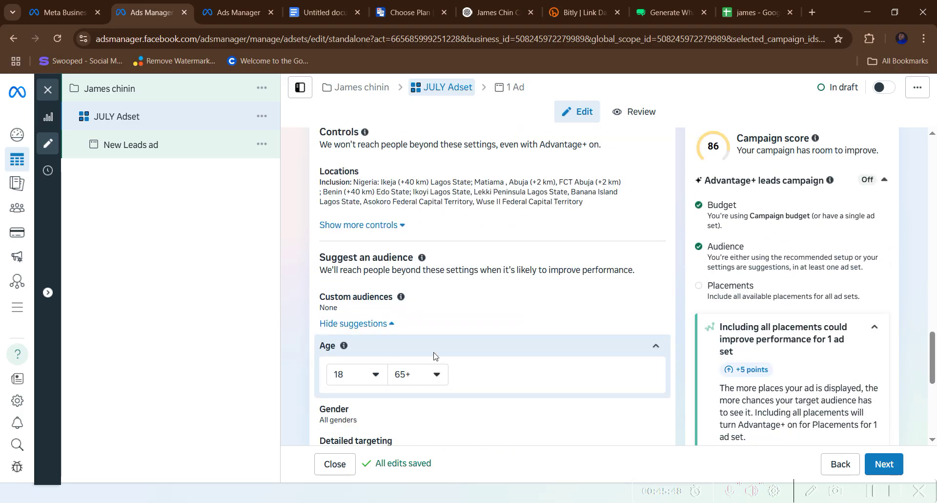
{"action": "left_click", "coordinate": [437, 375]}
{"action": "scroll", "coordinate": [438, 315], "scroll_direction": "up", "scroll_amount": 5}
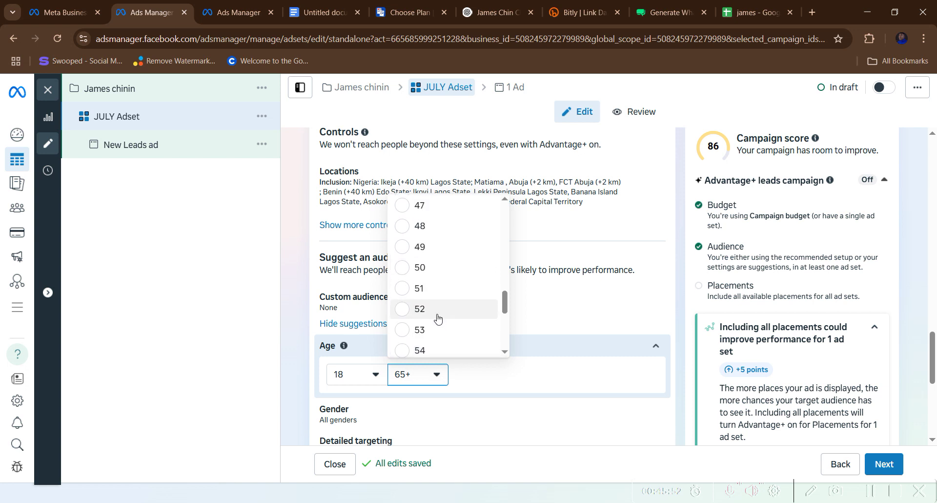
{"action": "scroll", "coordinate": [438, 318], "scroll_direction": "up", "scroll_amount": 9}
{"action": "scroll", "coordinate": [437, 320], "scroll_direction": "down", "scroll_amount": 2}
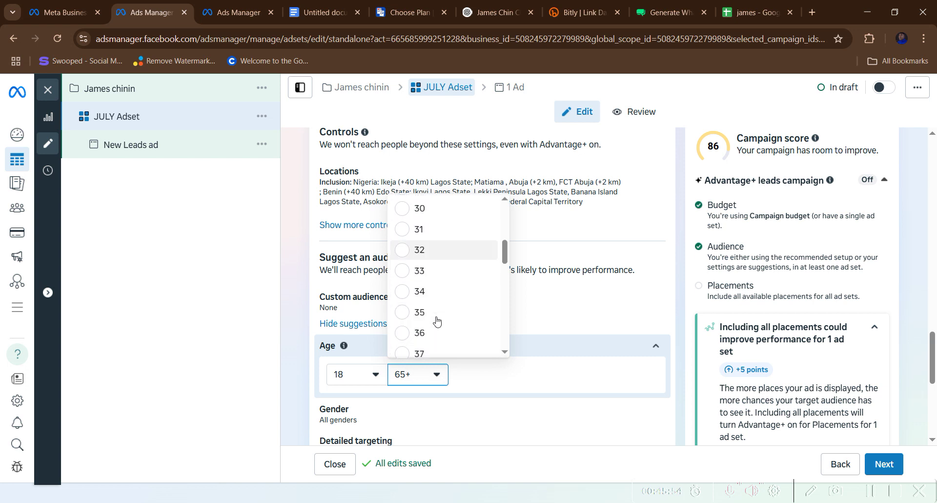
- Set the minimum age to 21 and open Detailed targeting for editing
{"action": "left_click", "coordinate": [375, 379]}
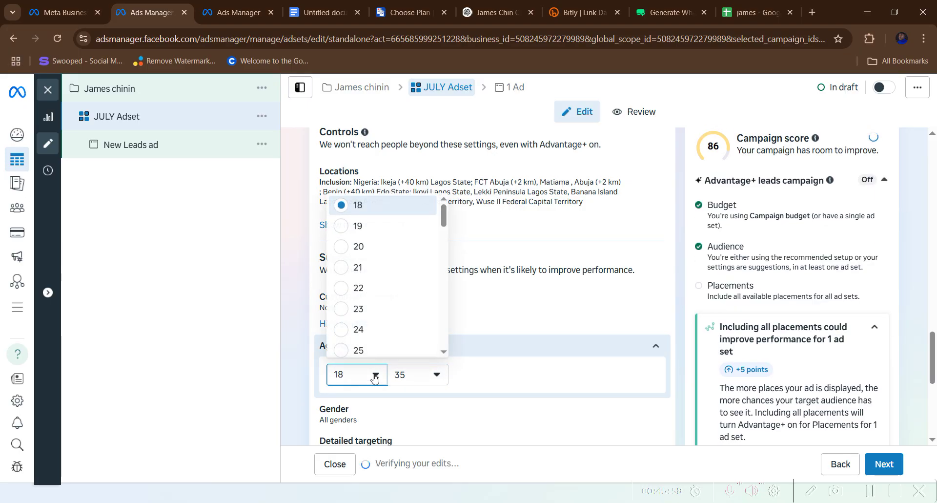
{"action": "scroll", "coordinate": [352, 274], "scroll_direction": "down", "scroll_amount": 1}
{"action": "scroll", "coordinate": [348, 273], "scroll_direction": "up", "scroll_amount": 1}
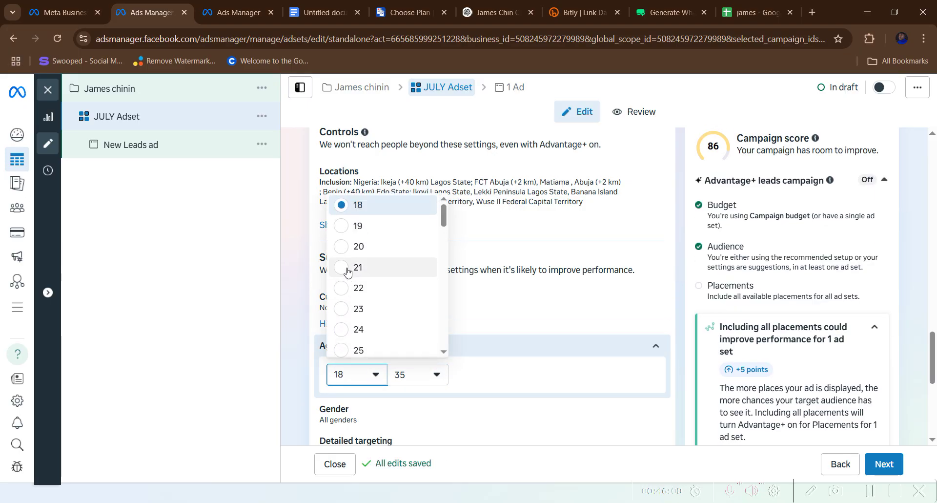
{"action": "left_click", "coordinate": [348, 271]}
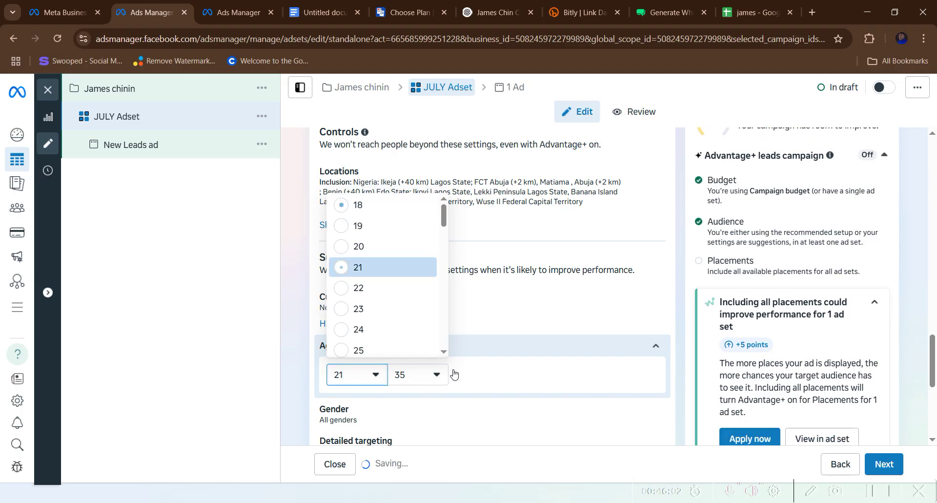
{"action": "scroll", "coordinate": [408, 368], "scroll_direction": "down", "scroll_amount": 2}
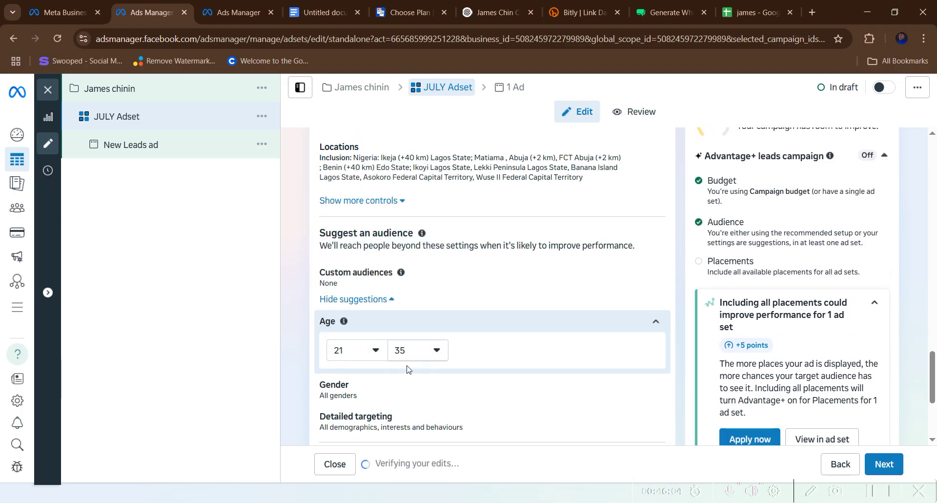
{"action": "scroll", "coordinate": [408, 369], "scroll_direction": "down", "scroll_amount": 4}
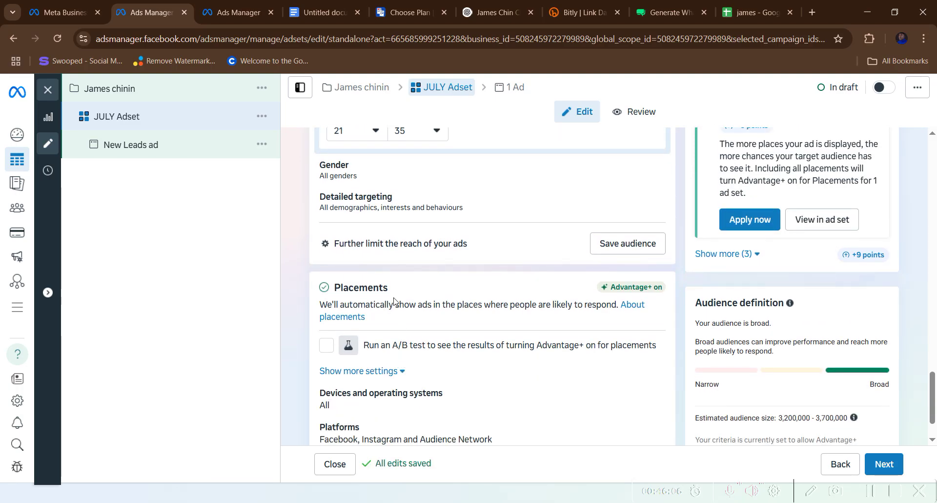
{"action": "scroll", "coordinate": [394, 301], "scroll_direction": "up", "scroll_amount": 1}
{"action": "left_click", "coordinate": [654, 262]}
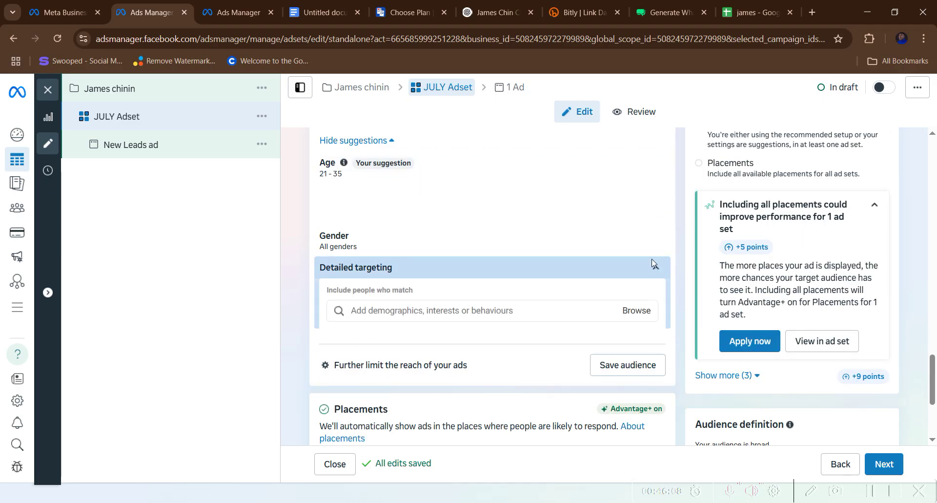
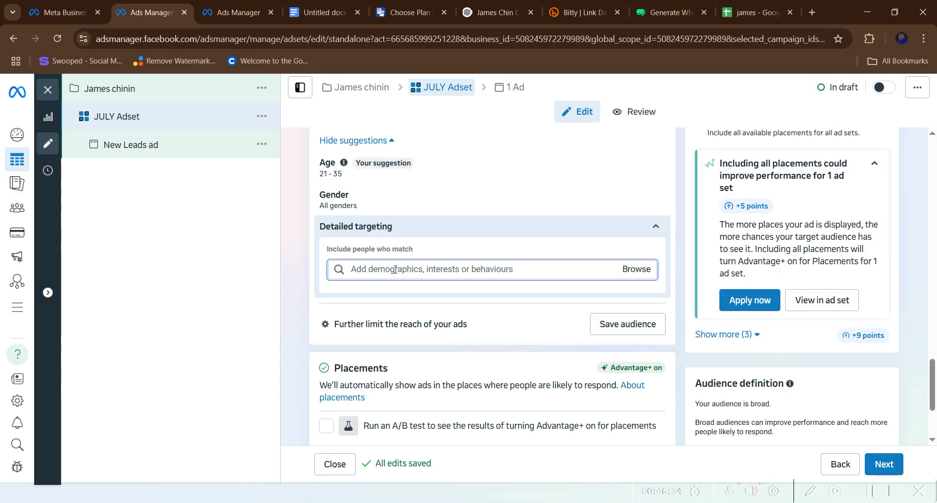
- Browse the Interests categories and select all Food and drink interests
{"action": "left_click", "coordinate": [643, 269]}
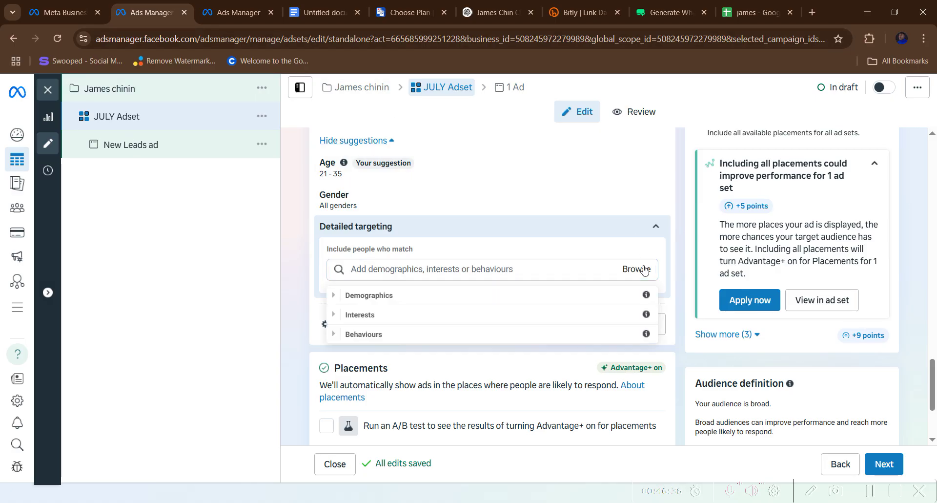
{"action": "left_click", "coordinate": [419, 320]}
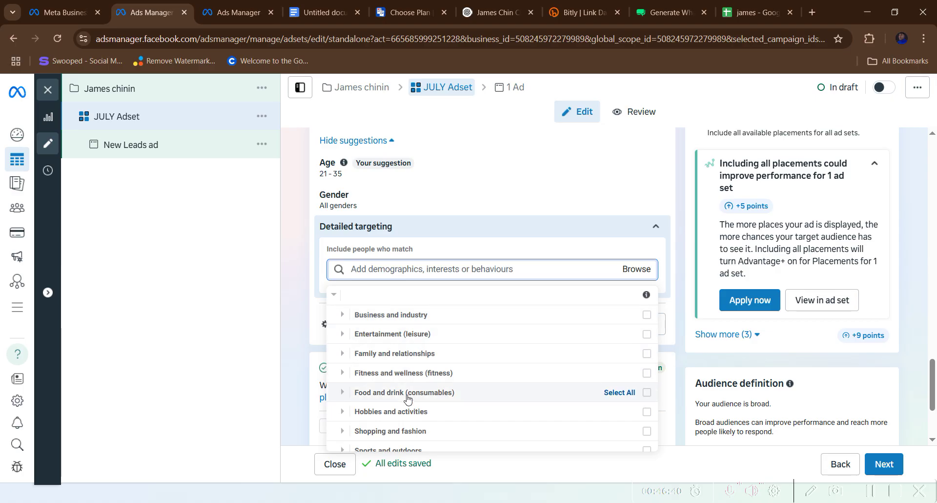
{"action": "left_click", "coordinate": [619, 393]}
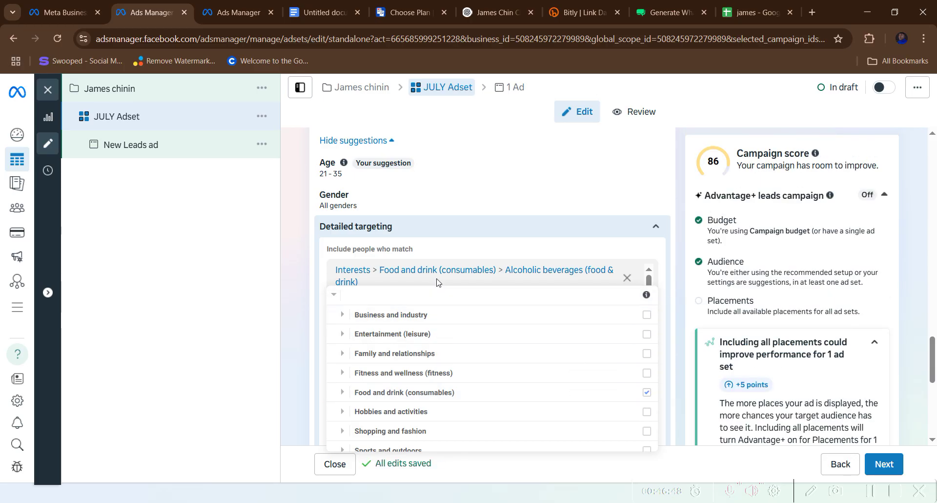
{"action": "scroll", "coordinate": [427, 270], "scroll_direction": "down", "scroll_amount": 2}
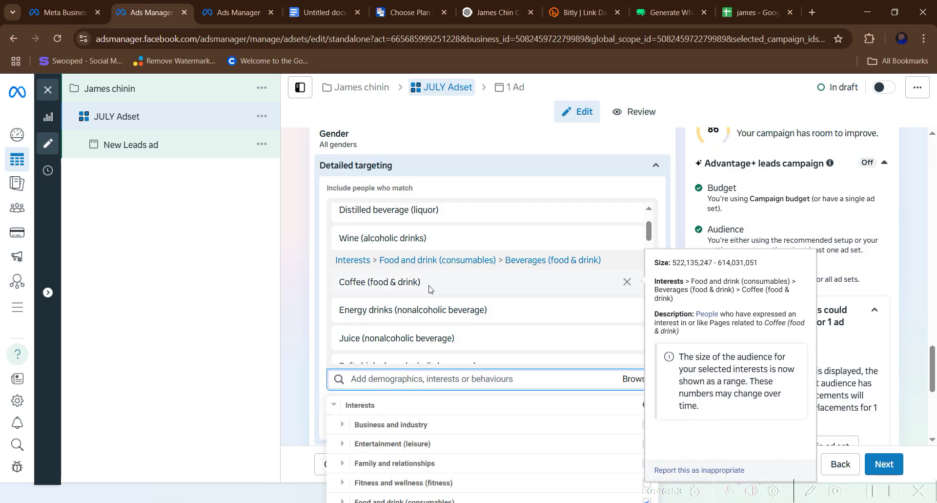
{"action": "scroll", "coordinate": [429, 288], "scroll_direction": "down", "scroll_amount": 3}
{"action": "scroll", "coordinate": [432, 313], "scroll_direction": "down", "scroll_amount": 1}
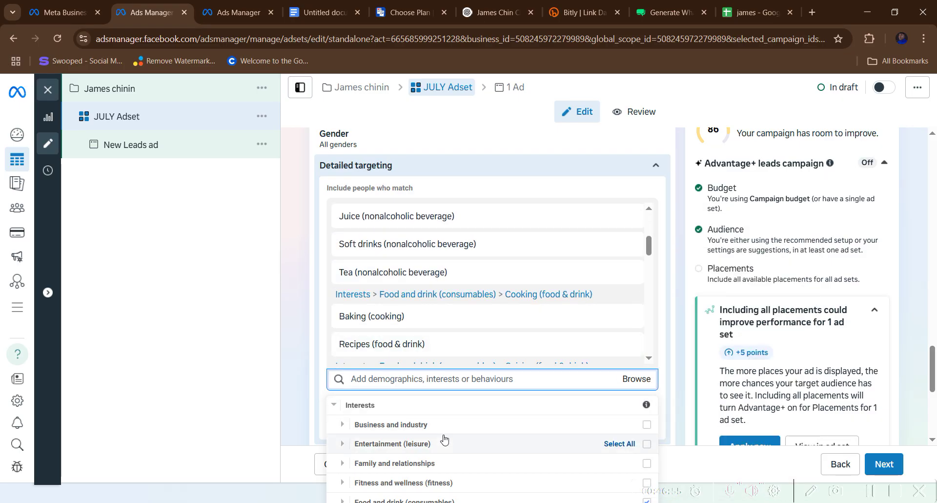
{"action": "scroll", "coordinate": [445, 438], "scroll_direction": "down", "scroll_amount": 2}
{"action": "scroll", "coordinate": [435, 430], "scroll_direction": "up", "scroll_amount": 1}
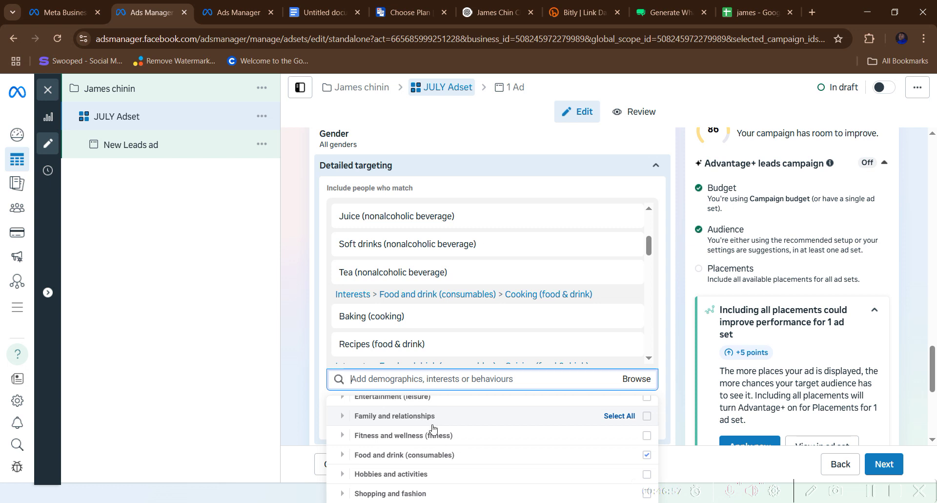
- Add Family (social concept) and Parenting (children & parenting) from Family and relationships
{"action": "left_click", "coordinate": [391, 419]}
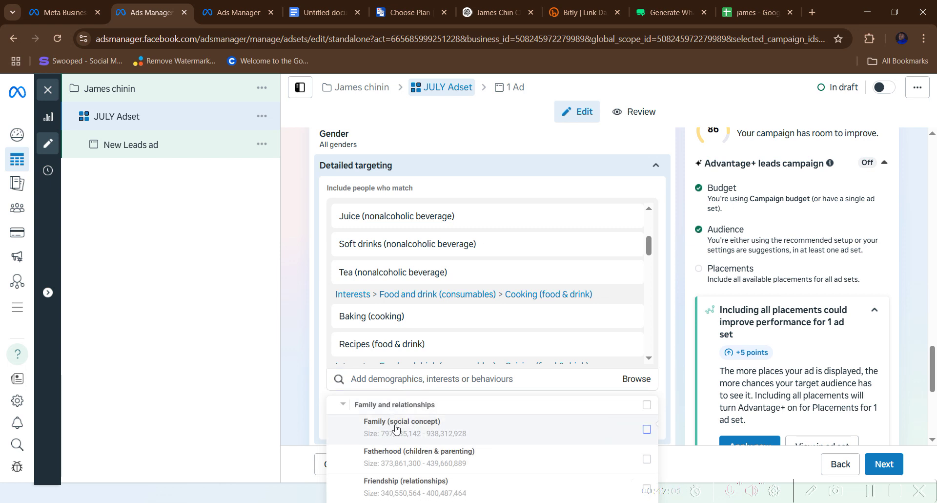
{"action": "left_click", "coordinate": [396, 429]}
{"action": "scroll", "coordinate": [396, 428], "scroll_direction": "down", "scroll_amount": 1}
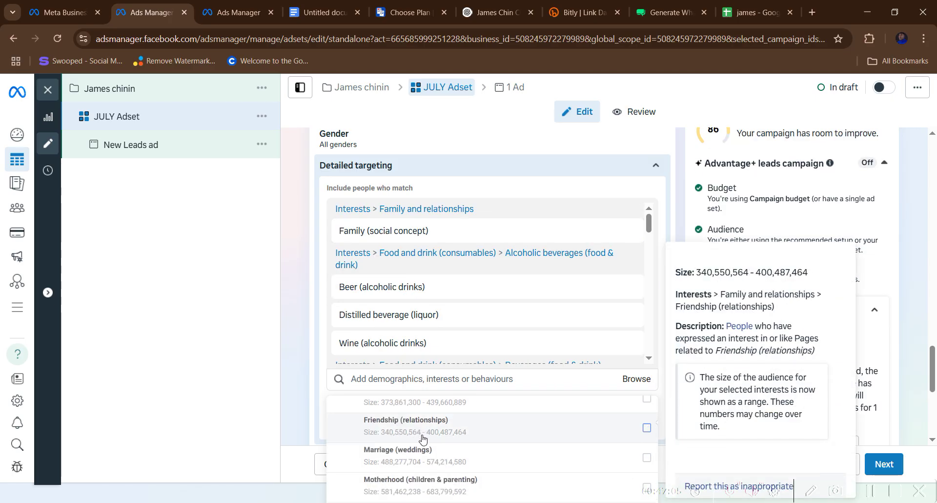
{"action": "scroll", "coordinate": [436, 447], "scroll_direction": "down", "scroll_amount": 1}
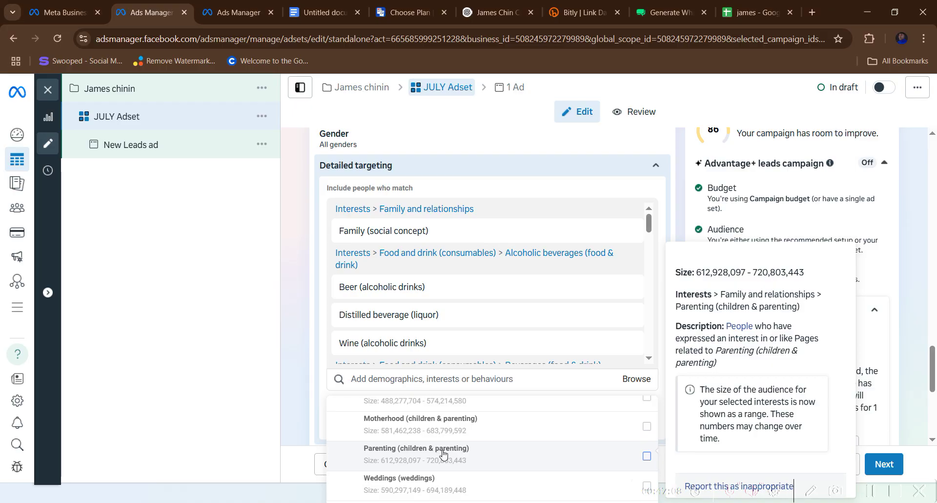
{"action": "left_click", "coordinate": [443, 453]}
{"action": "scroll", "coordinate": [444, 454], "scroll_direction": "down", "scroll_amount": 2}
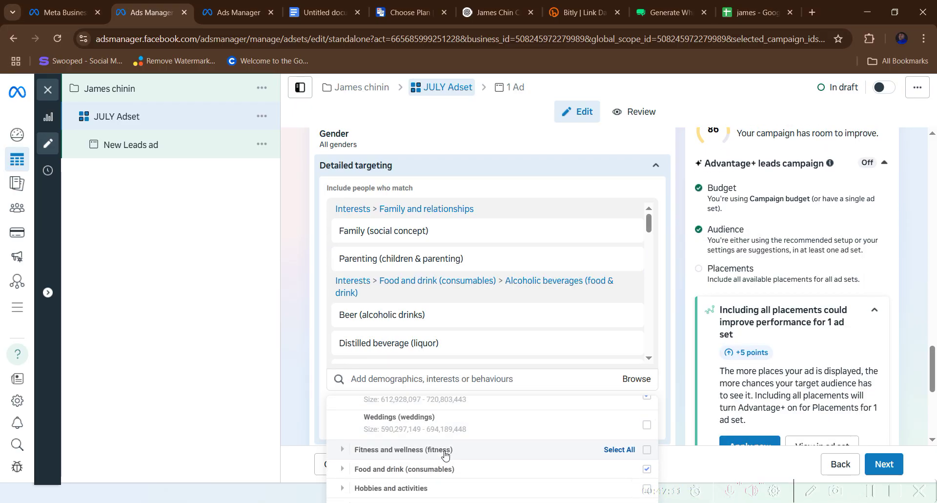
{"action": "scroll", "coordinate": [440, 463], "scroll_direction": "down", "scroll_amount": 1}
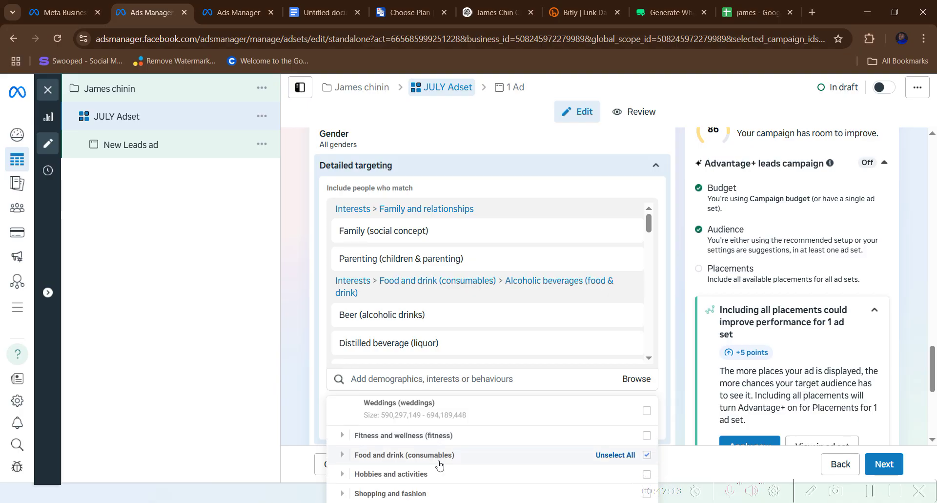
- Add Online shopping (retail) from the Shopping and fashion interests
{"action": "left_click", "coordinate": [431, 493]}
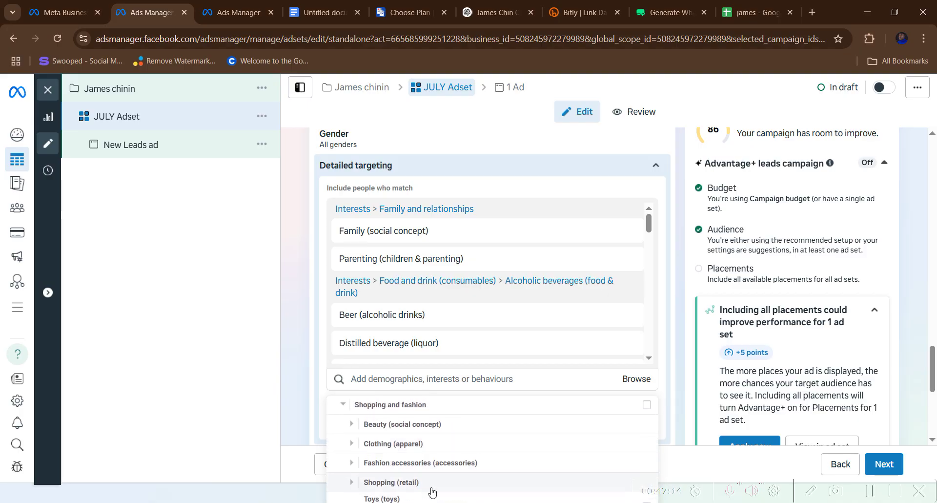
{"action": "scroll", "coordinate": [420, 466], "scroll_direction": "down", "scroll_amount": 1}
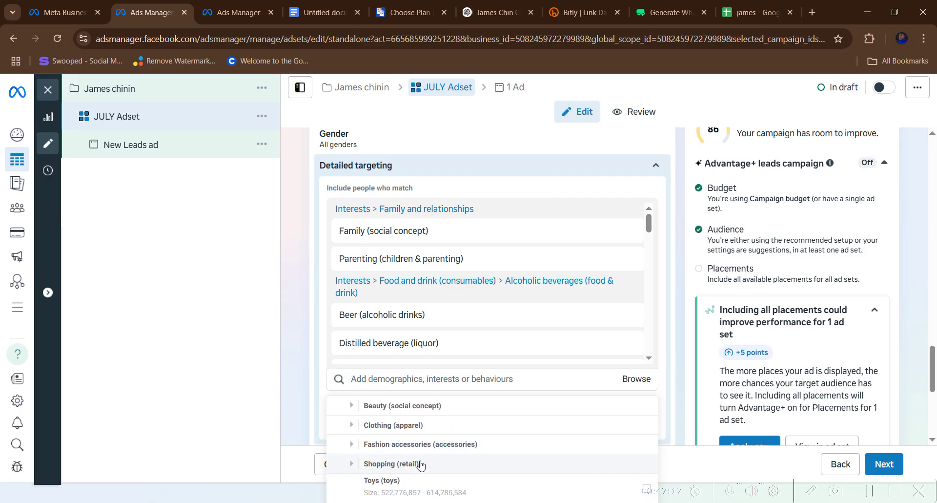
{"action": "left_click", "coordinate": [422, 464]}
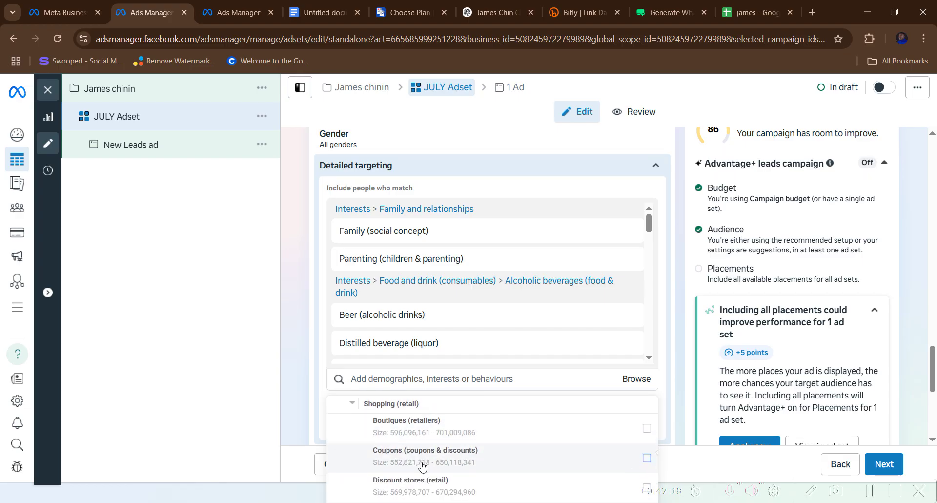
{"action": "scroll", "coordinate": [410, 428], "scroll_direction": "down", "scroll_amount": 1}
{"action": "scroll", "coordinate": [411, 432], "scroll_direction": "down", "scroll_amount": 1}
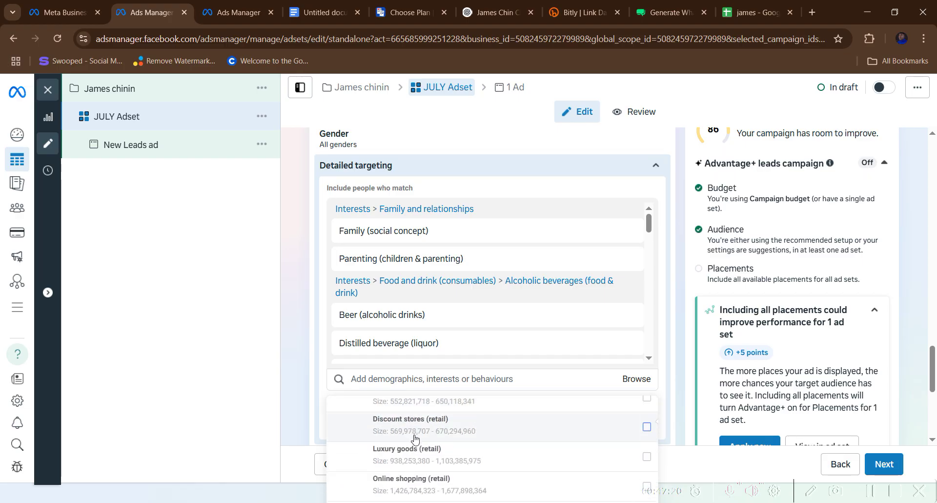
{"action": "mouse_move", "coordinate": [415, 437]}
{"action": "scroll", "coordinate": [415, 437], "scroll_direction": "down", "scroll_amount": 2}
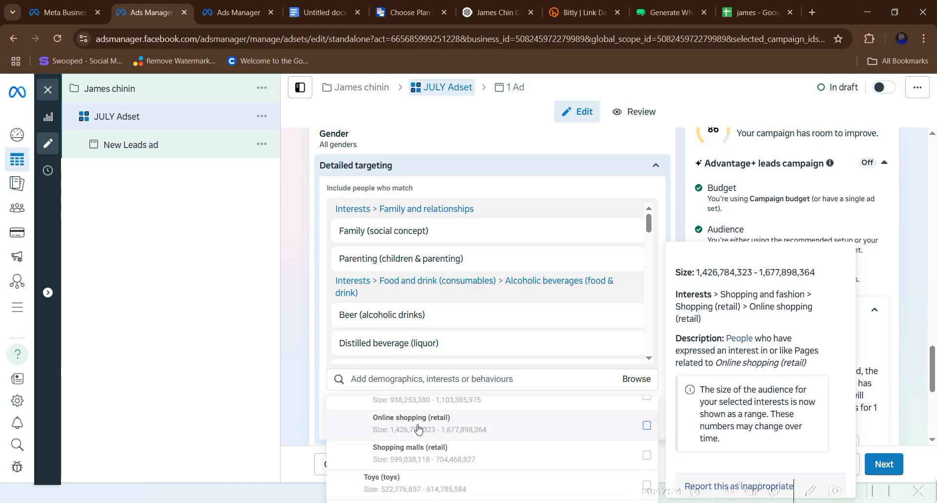
{"action": "left_click", "coordinate": [418, 428]}
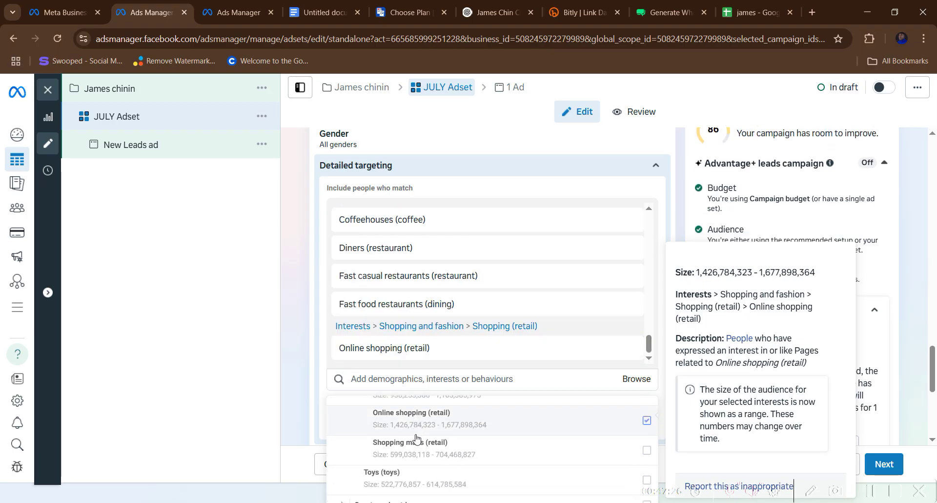
{"action": "scroll", "coordinate": [415, 452], "scroll_direction": "up", "scroll_amount": 3}
{"action": "scroll", "coordinate": [392, 292], "scroll_direction": "up", "scroll_amount": 5}
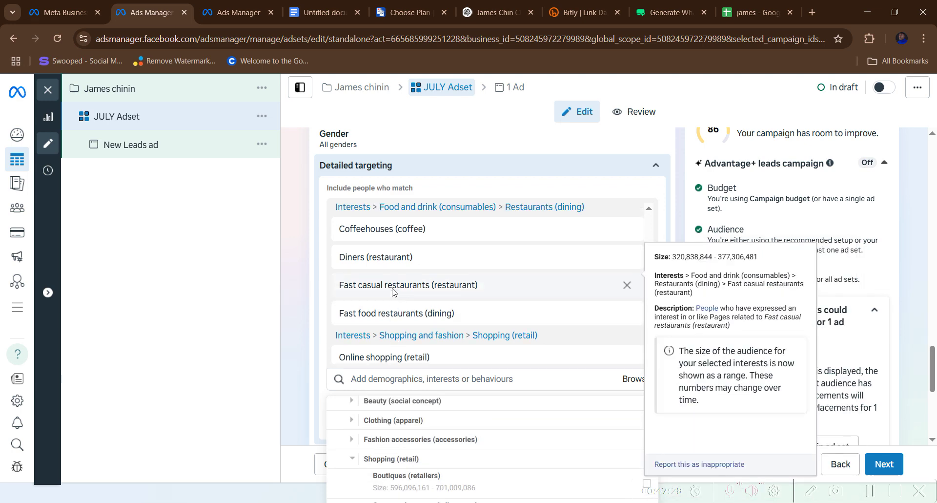
{"action": "scroll", "coordinate": [393, 283], "scroll_direction": "up", "scroll_amount": 10}
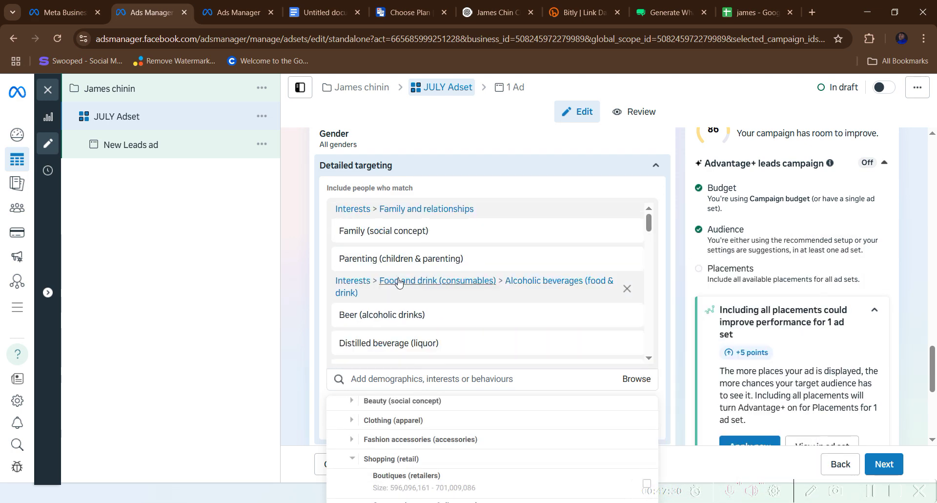
{"action": "scroll", "coordinate": [427, 282], "scroll_direction": "up", "scroll_amount": 4}
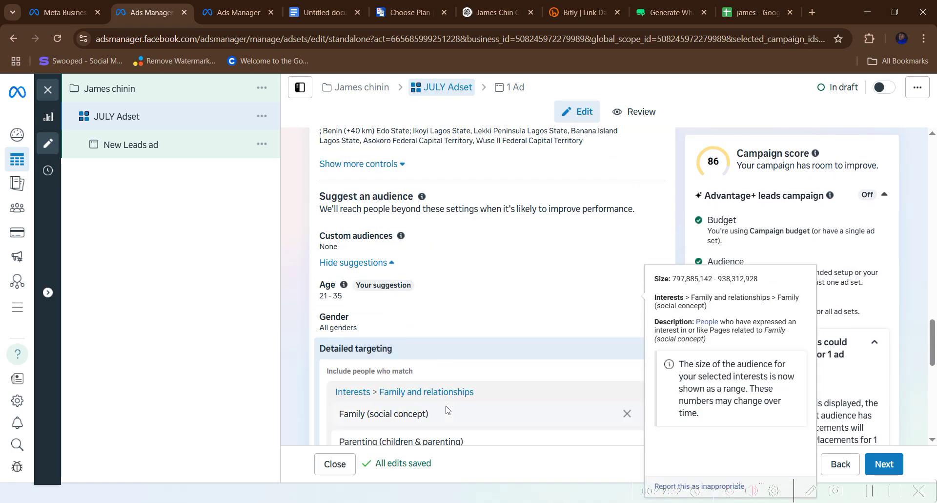
{"action": "scroll", "coordinate": [448, 401], "scroll_direction": "down", "scroll_amount": 2}
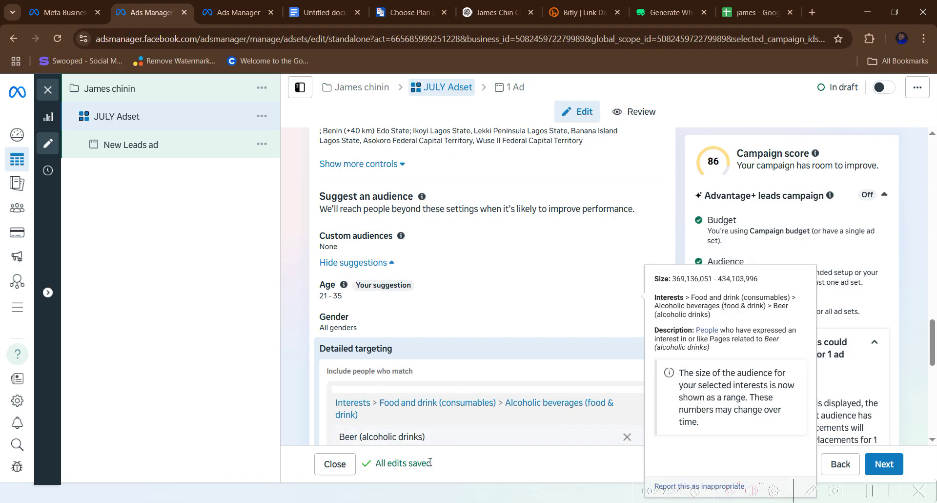
{"action": "scroll", "coordinate": [441, 327], "scroll_direction": "down", "scroll_amount": 4}
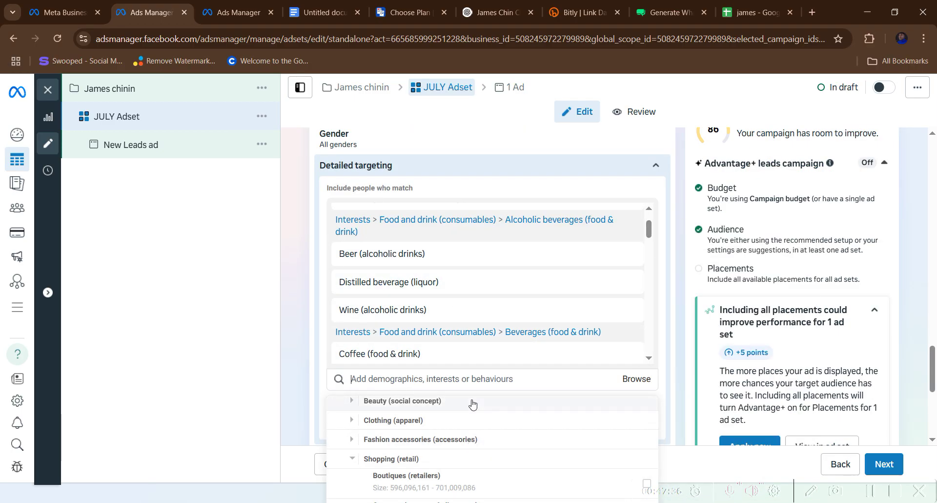
- Add Engaged shoppers, Shopping (retail) and Parents (All) from suggestions, removing the added Clothing
{"action": "left_click", "coordinate": [471, 380]}
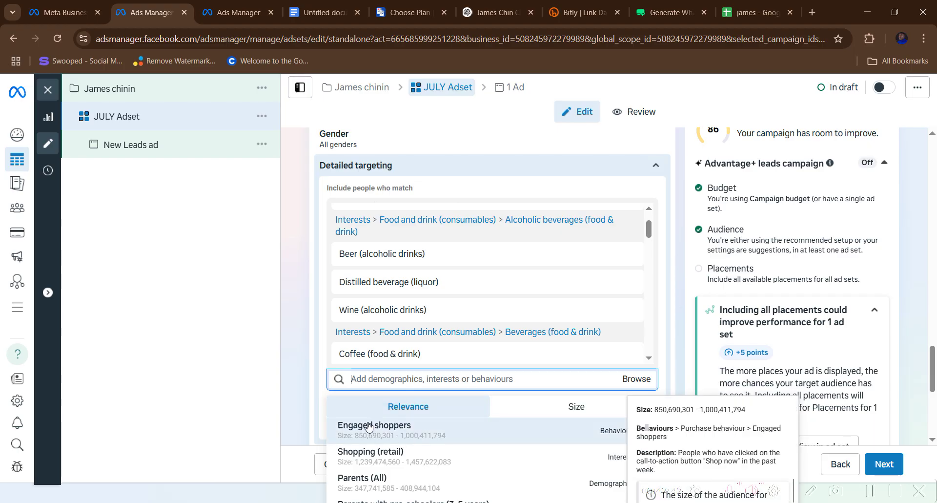
{"action": "left_click", "coordinate": [369, 427]}
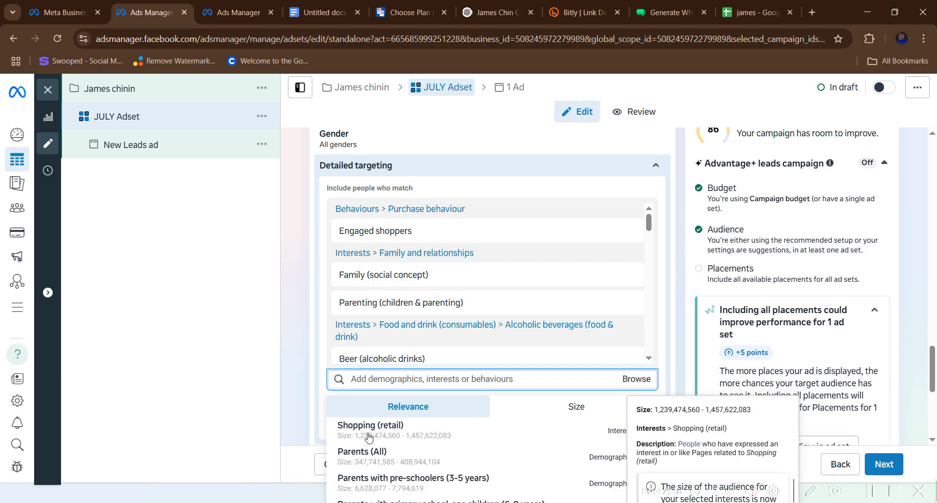
{"action": "left_click", "coordinate": [368, 436]}
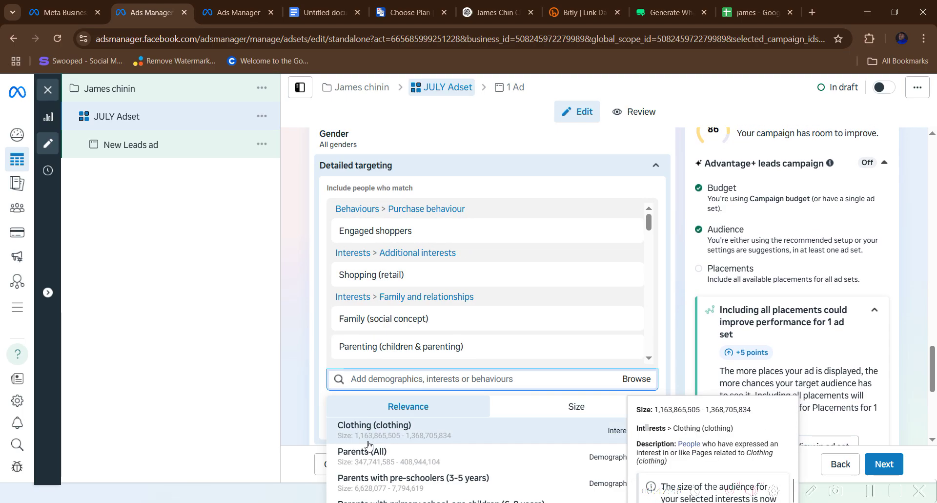
{"action": "left_click", "coordinate": [368, 437]}
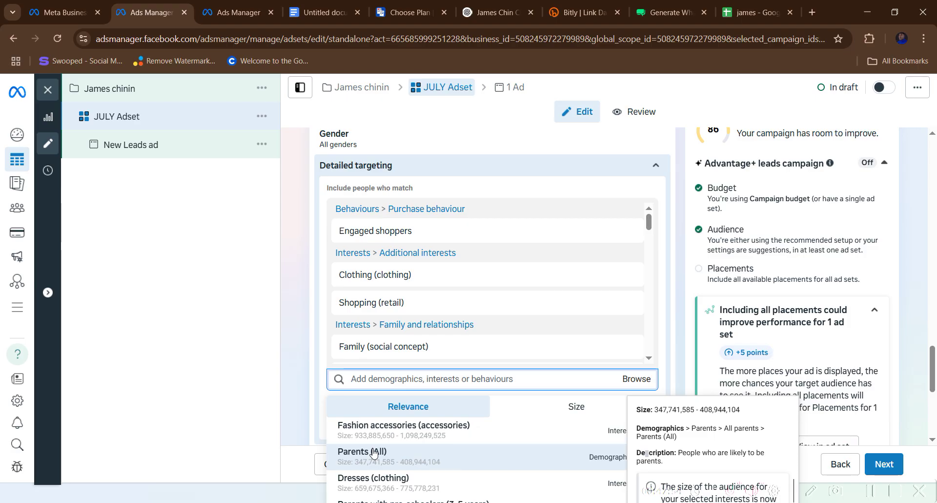
{"action": "left_click", "coordinate": [374, 454]}
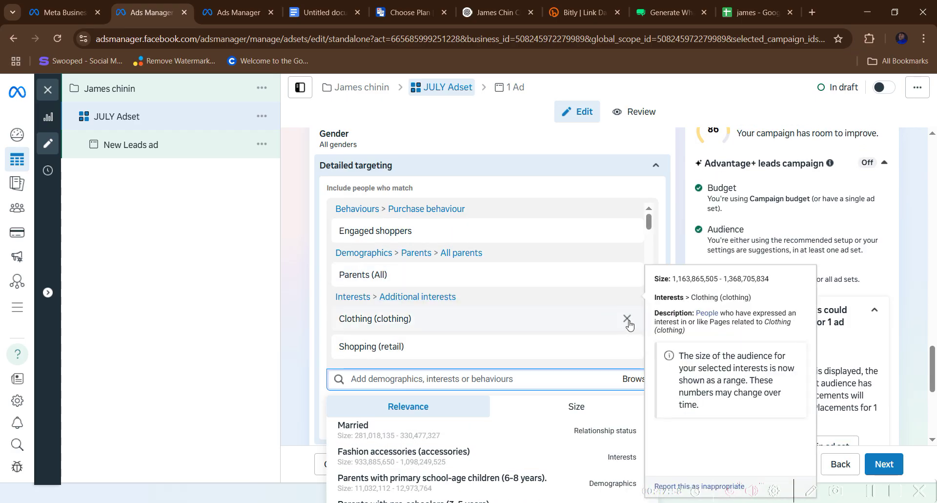
{"action": "left_click", "coordinate": [627, 318]}
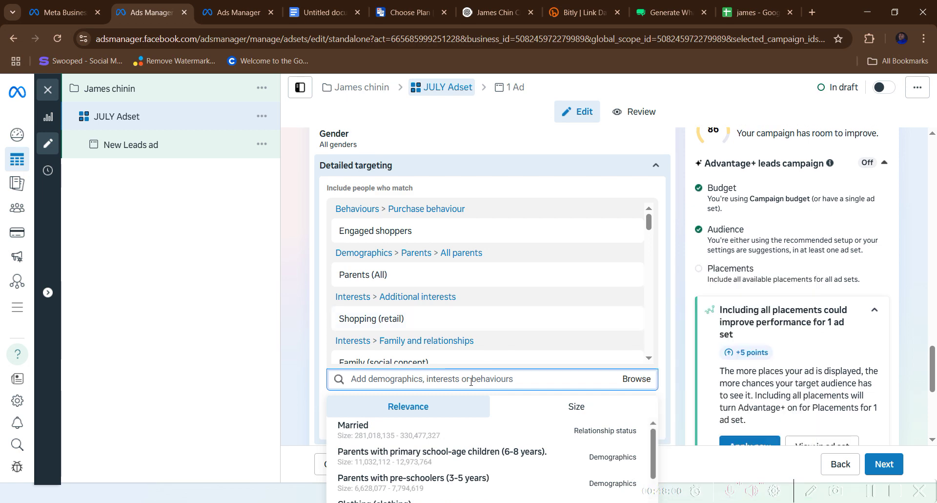
- Search for iPhone and add the iPhone (smartphone) and iOS (operating system) interests
{"action": "type", "text": "IPHONES"}
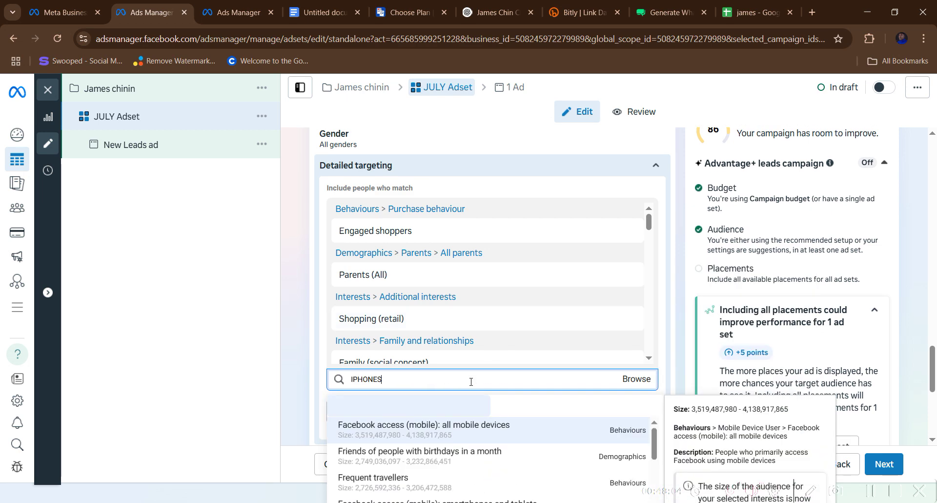
{"action": "scroll", "coordinate": [437, 463], "scroll_direction": "down", "scroll_amount": 5}
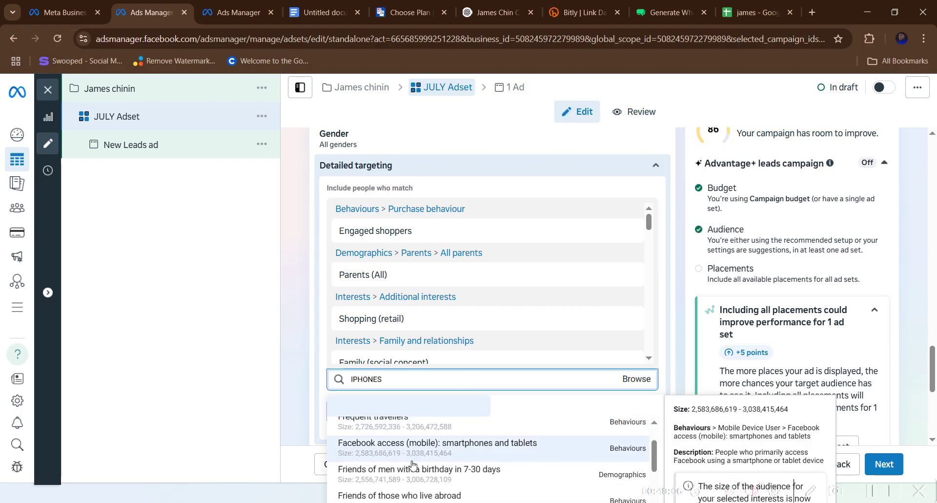
{"action": "scroll", "coordinate": [410, 467], "scroll_direction": "down", "scroll_amount": 3}
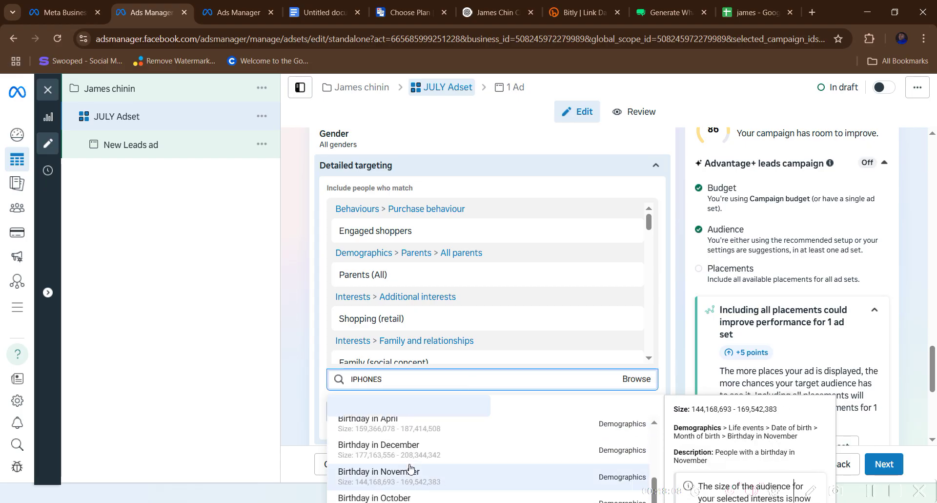
{"action": "scroll", "coordinate": [414, 473], "scroll_direction": "down", "scroll_amount": 2}
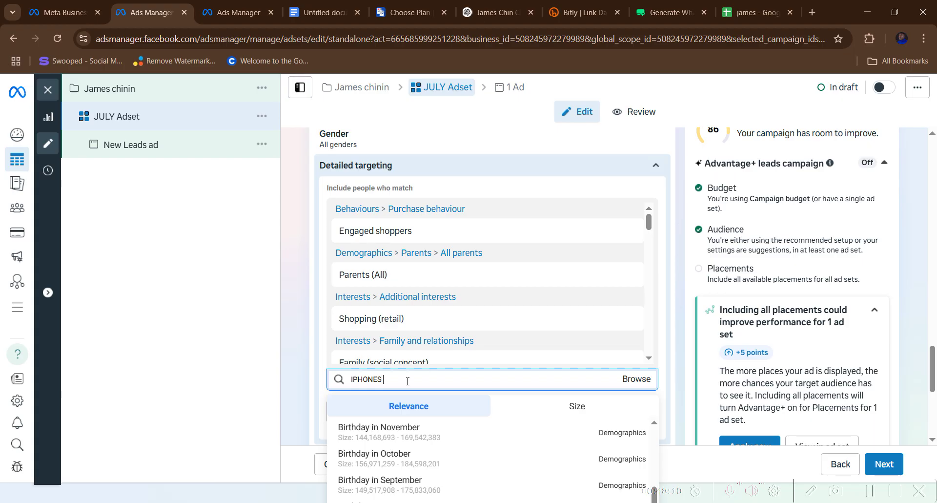
{"action": "type", "text": "12"}
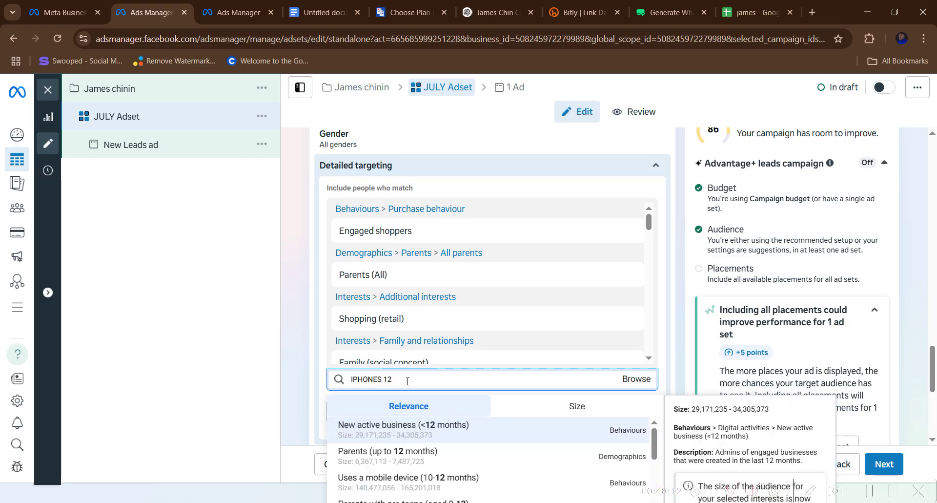
{"action": "scroll", "coordinate": [441, 476], "scroll_direction": "down", "scroll_amount": 2}
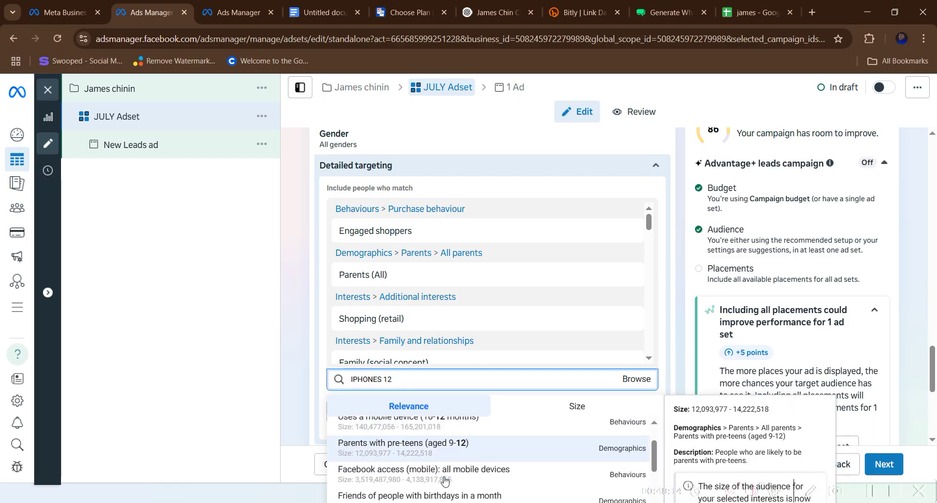
{"action": "scroll", "coordinate": [444, 481], "scroll_direction": "down", "scroll_amount": 5}
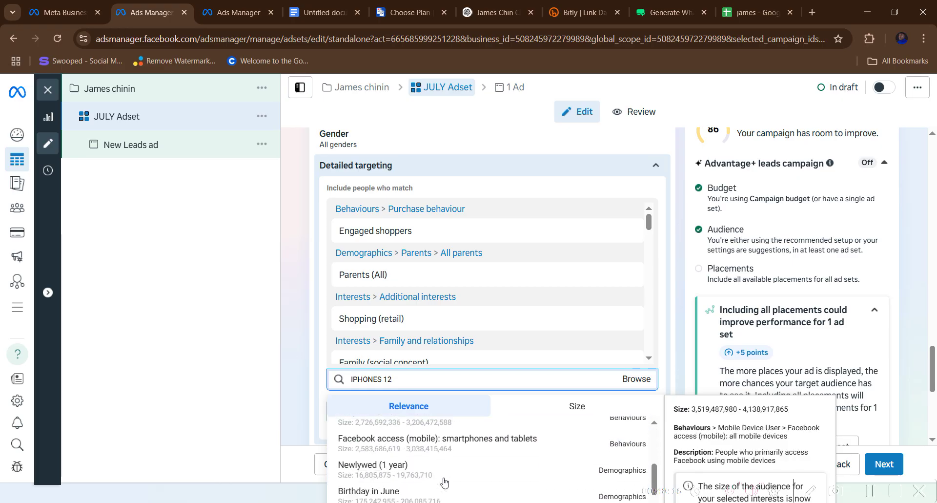
{"action": "scroll", "coordinate": [444, 481], "scroll_direction": "up", "scroll_amount": 2}
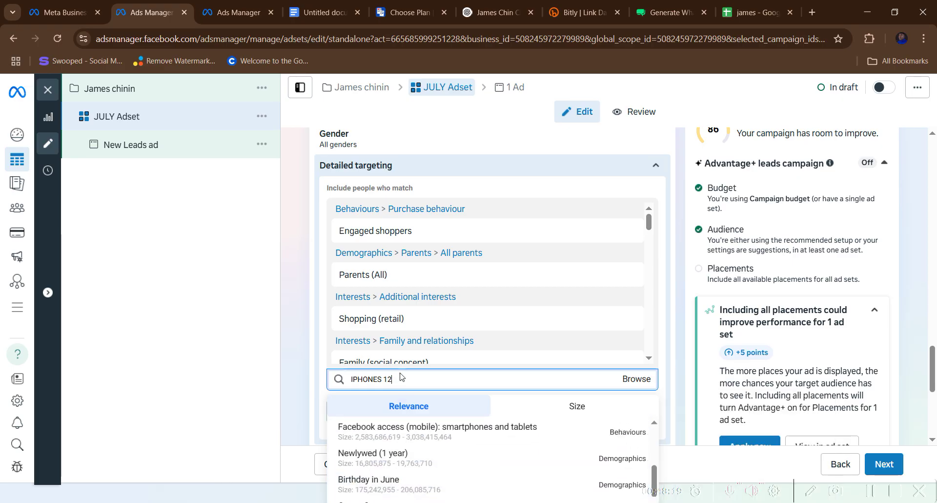
{"action": "key", "text": "BackSpace"}
{"action": "key", "text": "BackSpace"}
{"action": "key", "text": "BackSpace"}
{"action": "key", "text": "BackSpace"}
{"action": "key", "text": "BackSpace"}
{"action": "key", "text": "BackSpace"}
{"action": "key", "text": "BackSpace"}
{"action": "key", "text": "BackSpace"}
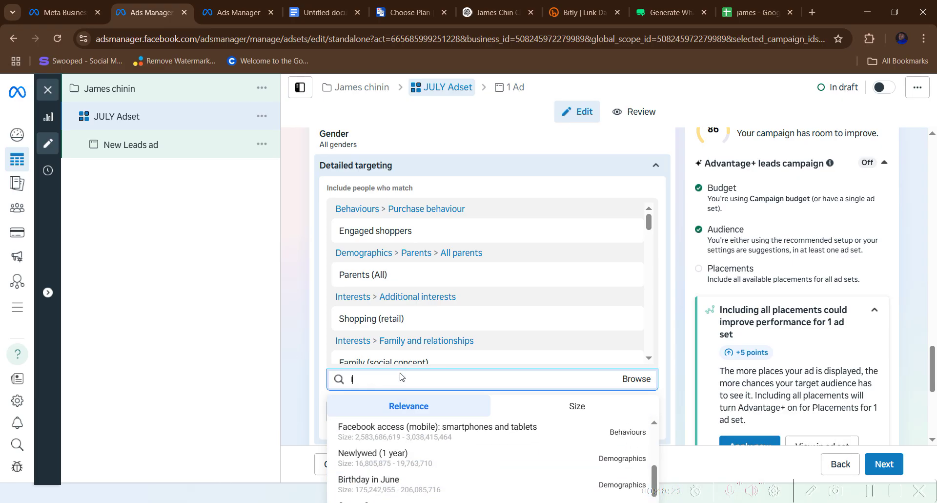
{"action": "type", "text": "phone"}
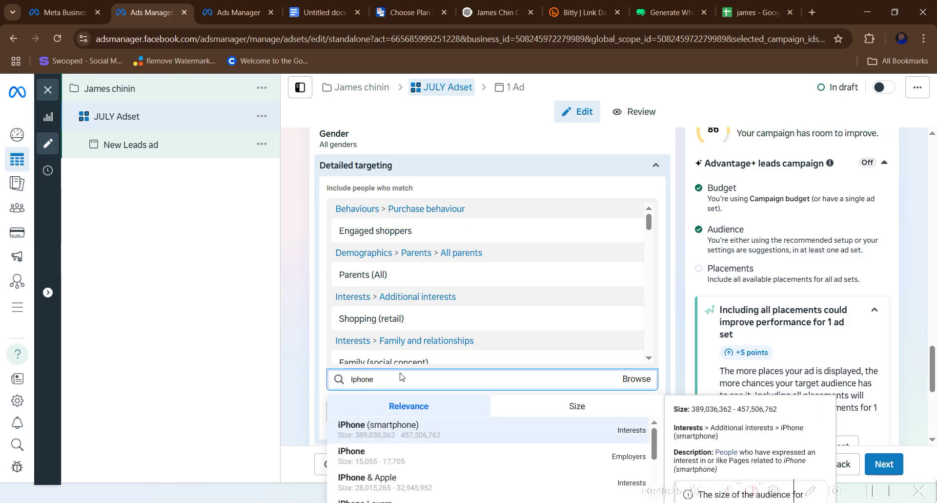
{"action": "left_click", "coordinate": [391, 432]}
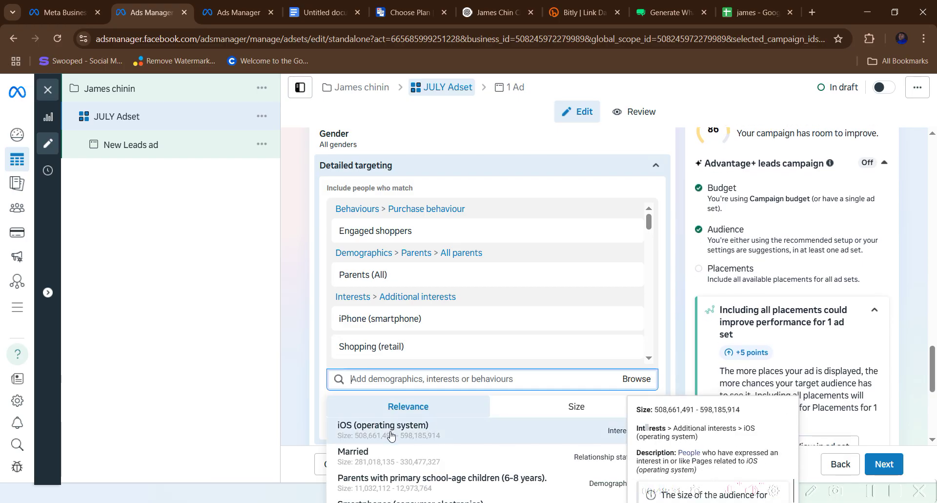
{"action": "left_click", "coordinate": [391, 433]}
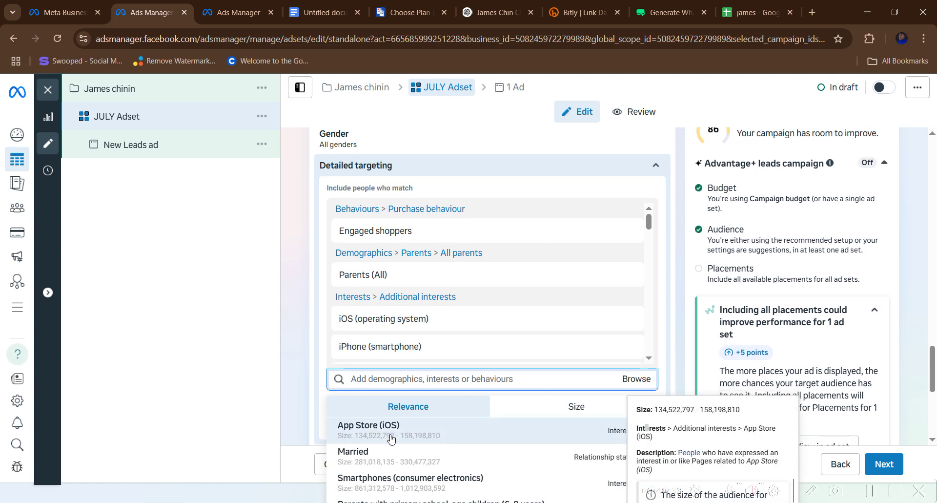
- Add Facebook access on Apple (iOS) devices, parents with teenagers (13-17) and Samsung
{"action": "scroll", "coordinate": [391, 439], "scroll_direction": "down", "scroll_amount": 1}
{"action": "scroll", "coordinate": [391, 445], "scroll_direction": "down", "scroll_amount": 3}
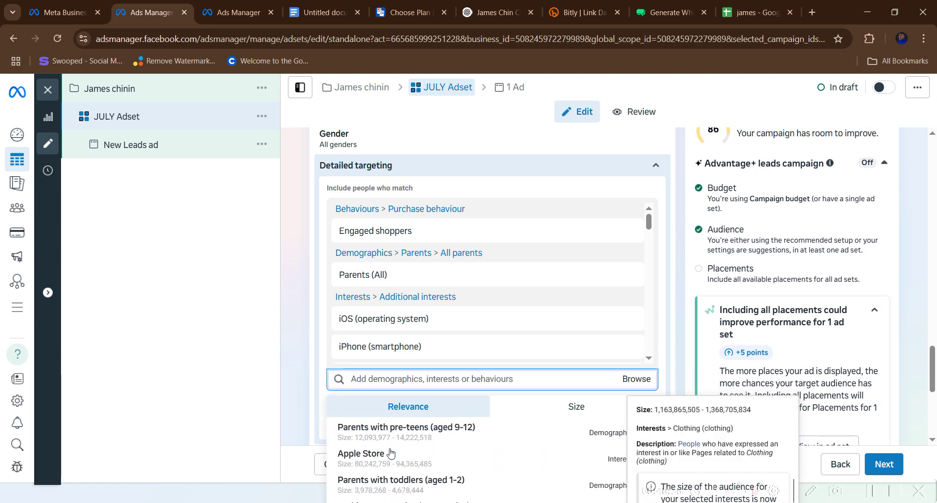
{"action": "scroll", "coordinate": [390, 456], "scroll_direction": "down", "scroll_amount": 1}
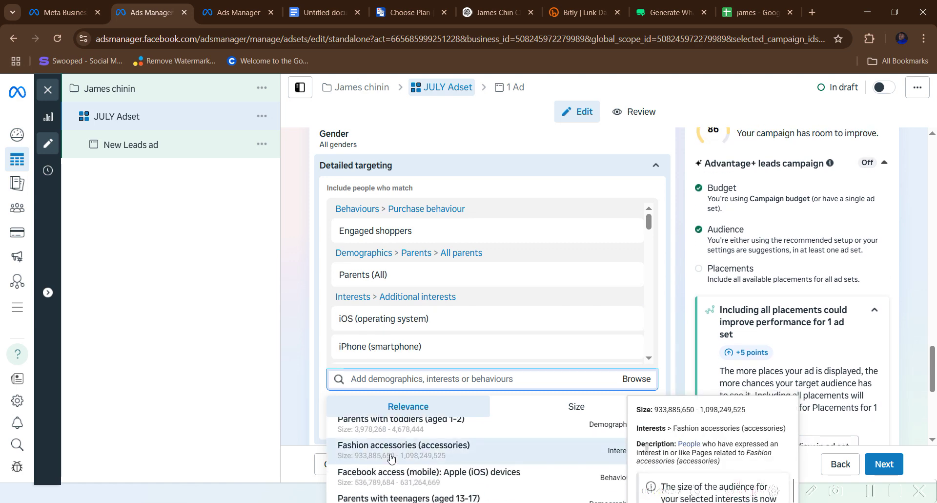
{"action": "left_click", "coordinate": [415, 473]}
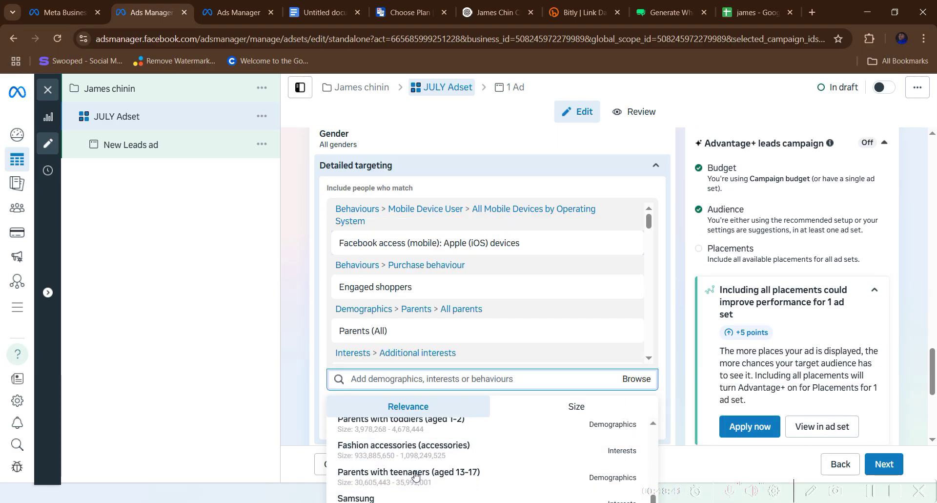
{"action": "scroll", "coordinate": [418, 459], "scroll_direction": "down", "scroll_amount": 1}
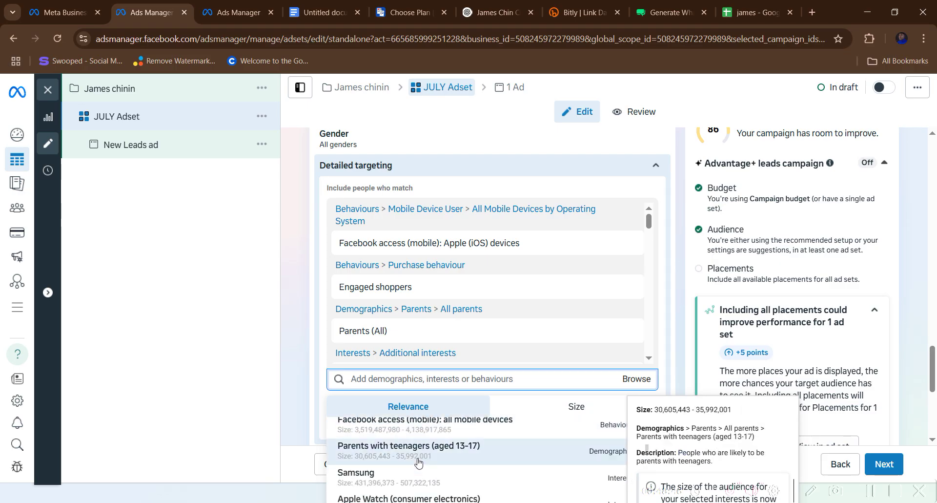
{"action": "left_click", "coordinate": [418, 461]}
{"action": "scroll", "coordinate": [419, 462], "scroll_direction": "down", "scroll_amount": 2}
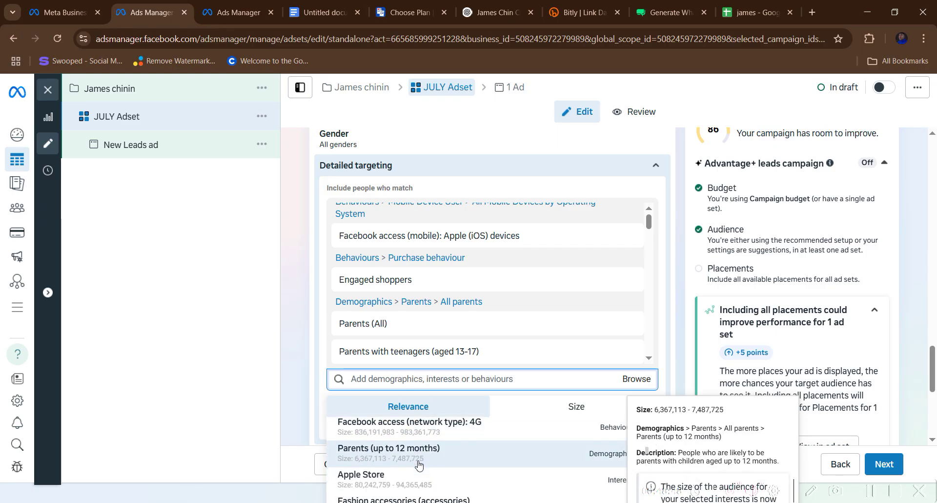
{"action": "scroll", "coordinate": [418, 464], "scroll_direction": "down", "scroll_amount": 1}
{"action": "scroll", "coordinate": [418, 463], "scroll_direction": "down", "scroll_amount": 1}
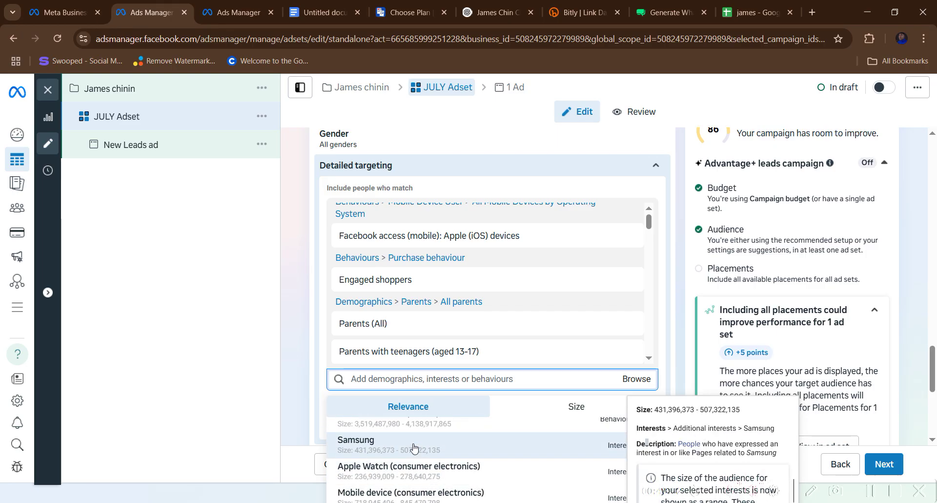
{"action": "left_click", "coordinate": [413, 445]}
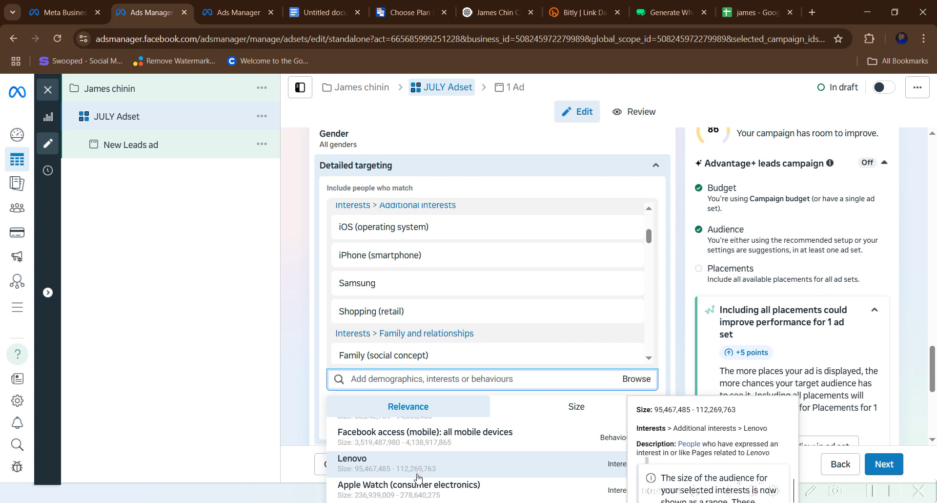
{"action": "scroll", "coordinate": [415, 473], "scroll_direction": "up", "scroll_amount": 3}
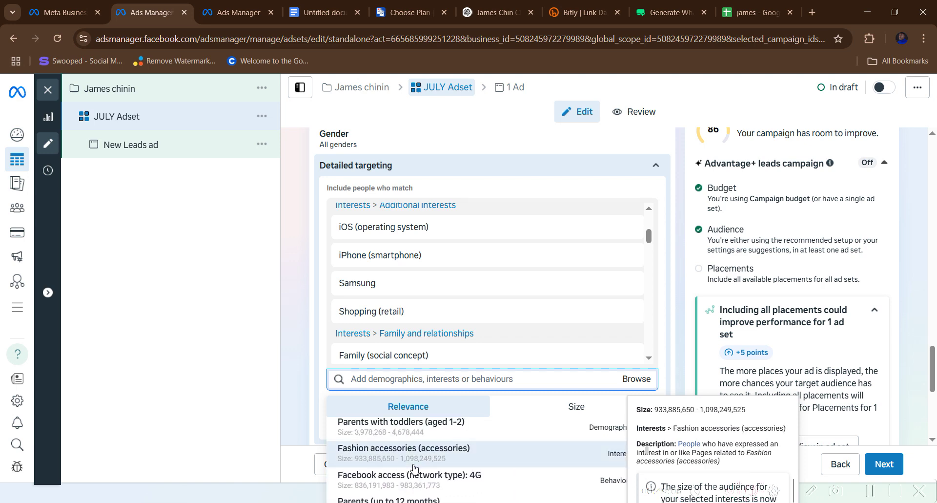
{"action": "scroll", "coordinate": [414, 468], "scroll_direction": "up", "scroll_amount": 5}
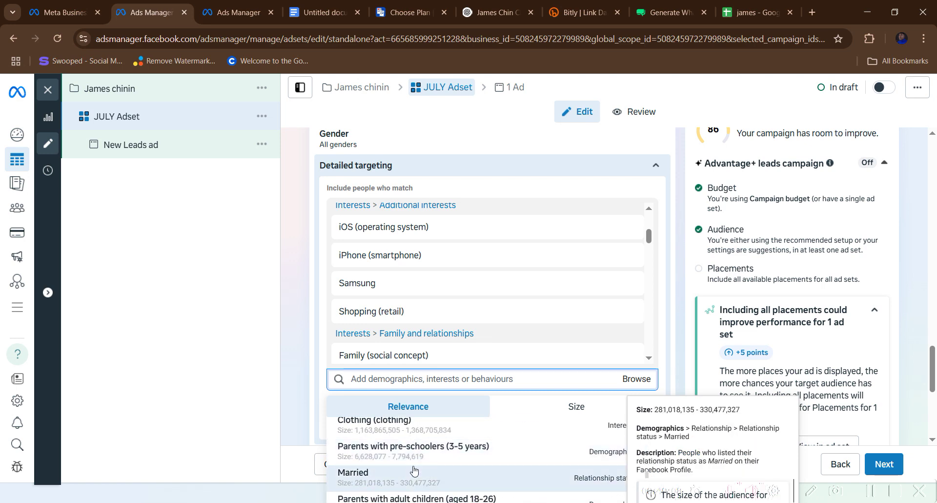
{"action": "scroll", "coordinate": [413, 474], "scroll_direction": "up", "scroll_amount": 5}
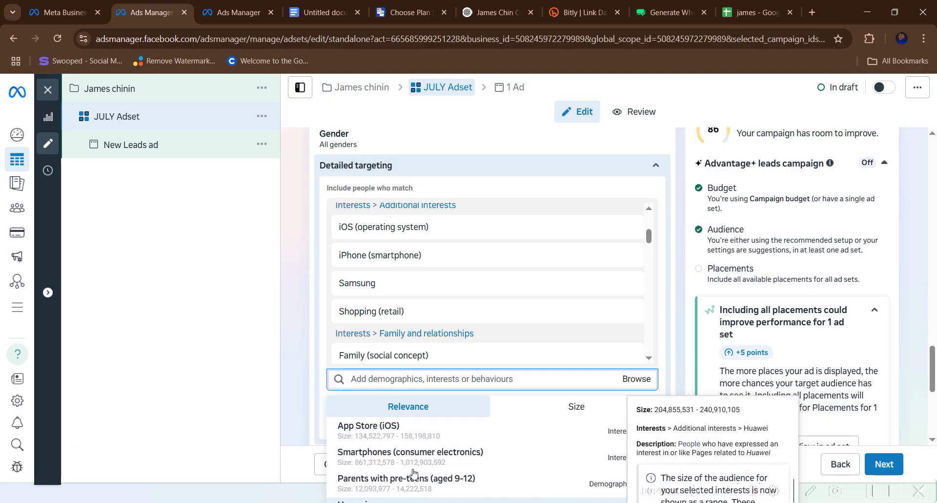
{"action": "scroll", "coordinate": [414, 472], "scroll_direction": "down", "scroll_amount": 3}
{"action": "scroll", "coordinate": [413, 472], "scroll_direction": "down", "scroll_amount": 3}
{"action": "scroll", "coordinate": [405, 470], "scroll_direction": "up", "scroll_amount": 2}
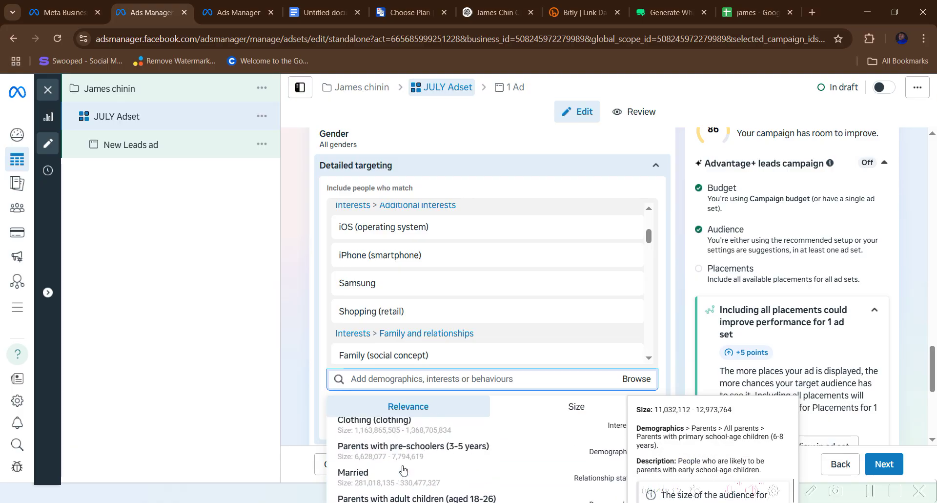
{"action": "scroll", "coordinate": [403, 470], "scroll_direction": "up", "scroll_amount": 5}
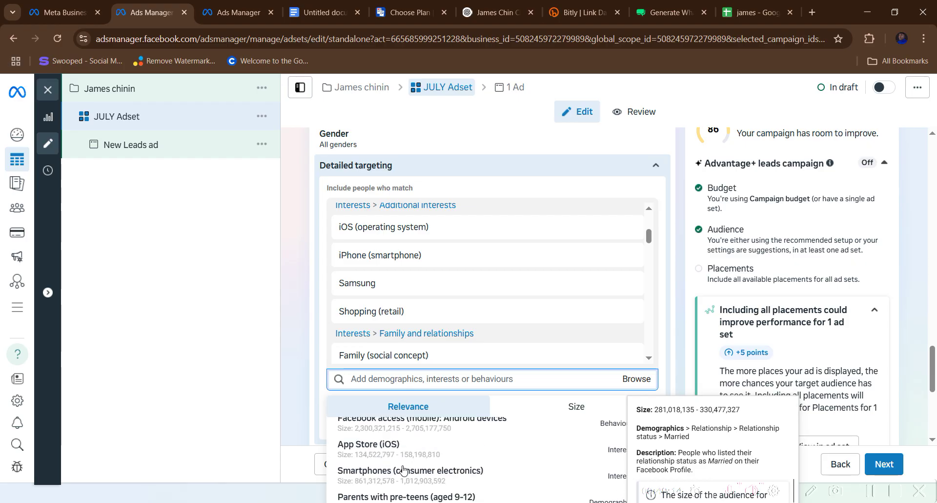
{"action": "scroll", "coordinate": [402, 467], "scroll_direction": "down", "scroll_amount": 4}
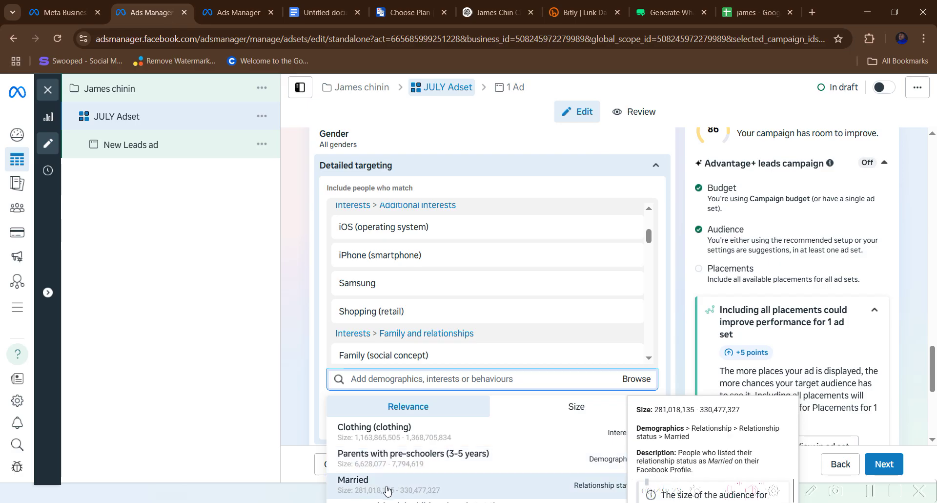
{"action": "scroll", "coordinate": [388, 478], "scroll_direction": "up", "scroll_amount": 4}
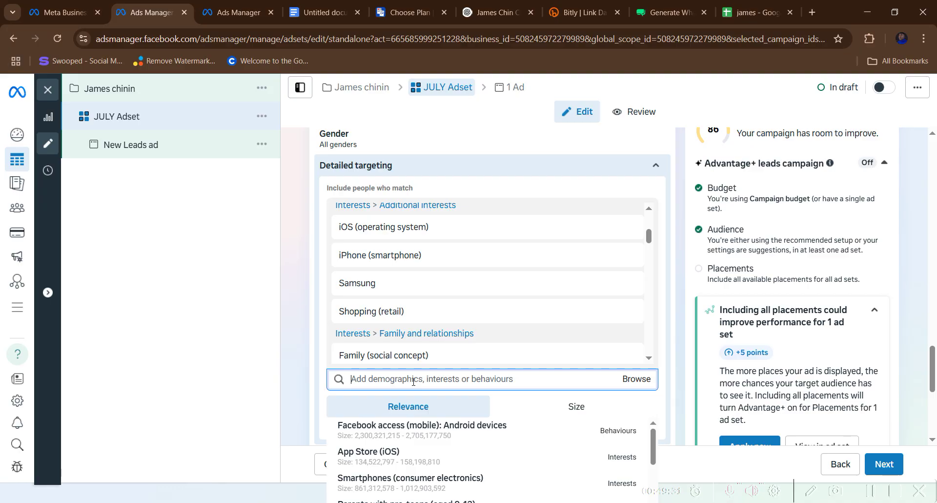
- Add recently detected iPhone 14 devices and MasterCard to the detailed targeting
{"action": "type", "text": "rece"}
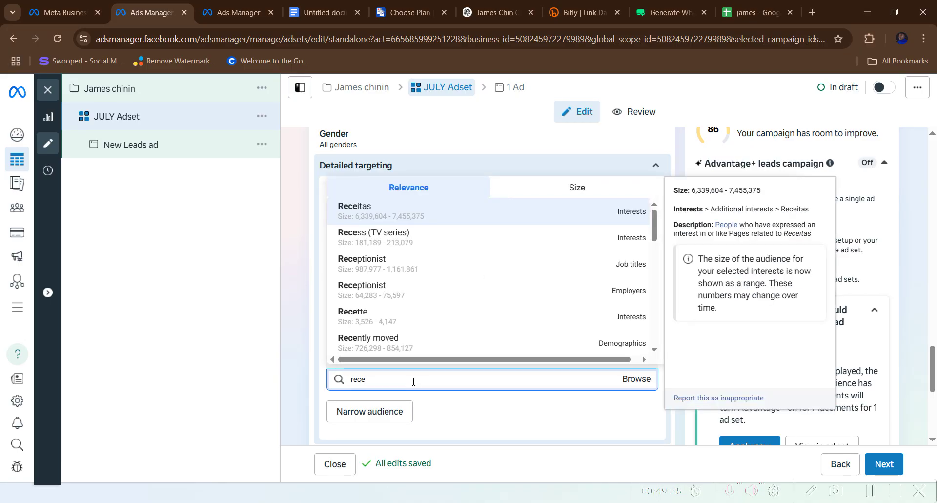
{"action": "type", "text": "nt"}
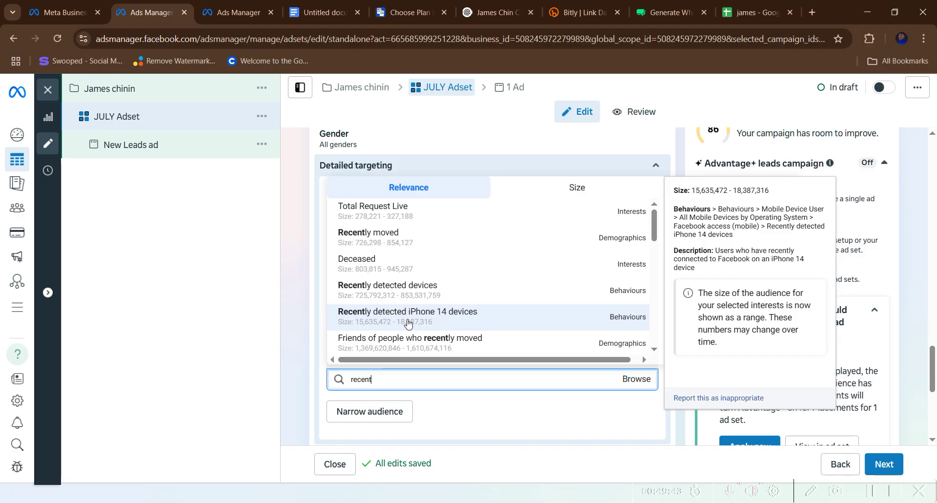
{"action": "left_click", "coordinate": [408, 323]}
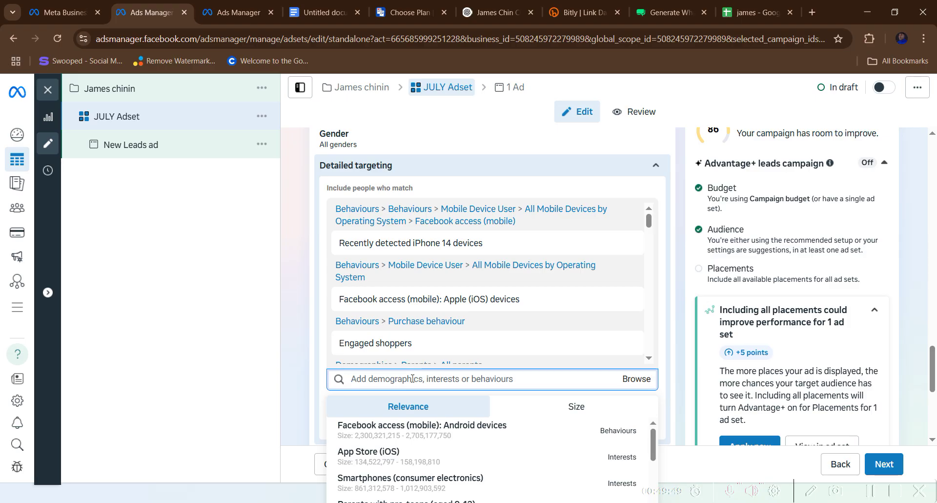
{"action": "type", "text": "card"}
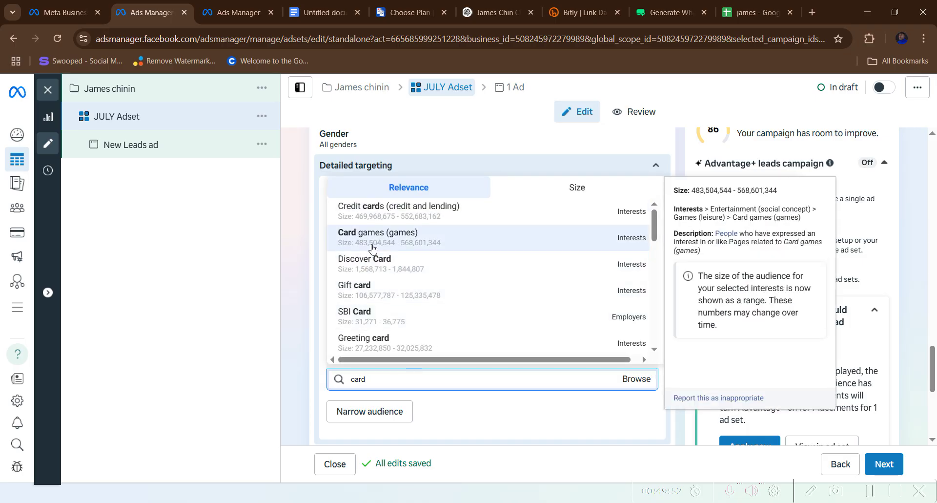
{"action": "scroll", "coordinate": [385, 306], "scroll_direction": "down", "scroll_amount": 5}
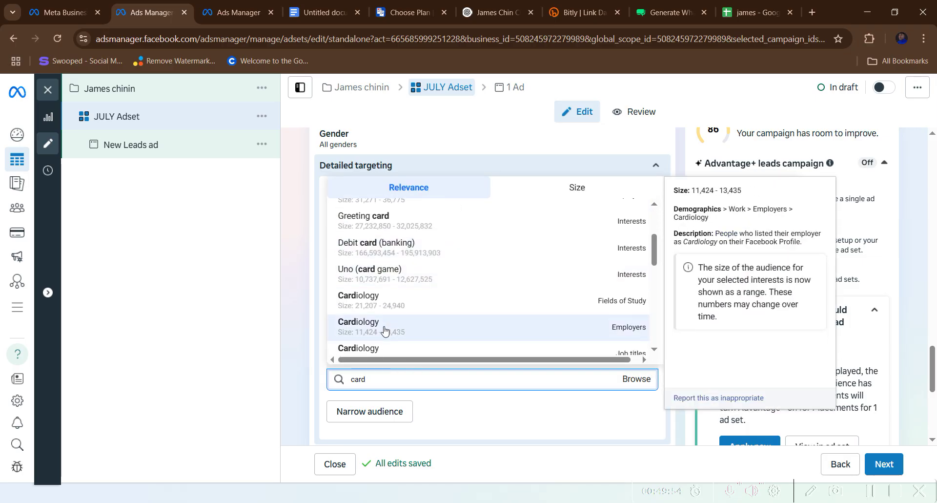
{"action": "scroll", "coordinate": [384, 320], "scroll_direction": "down", "scroll_amount": 2}
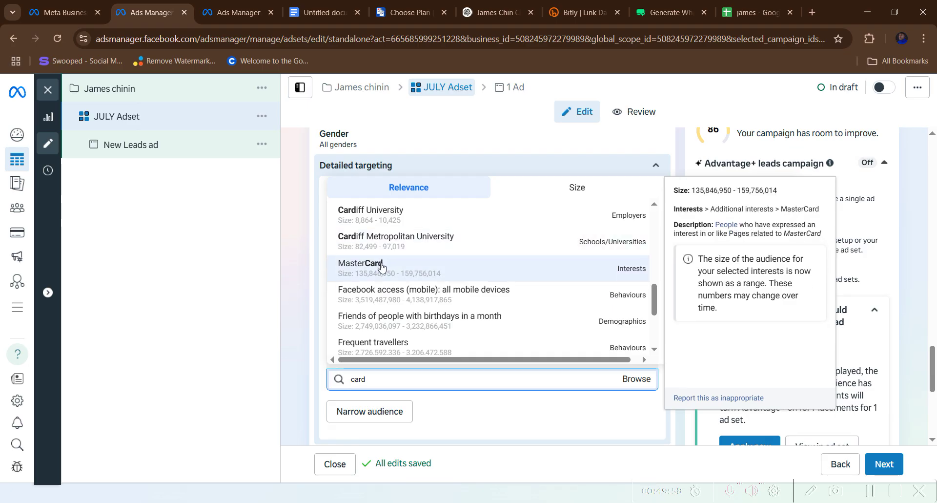
{"action": "left_click", "coordinate": [381, 266]}
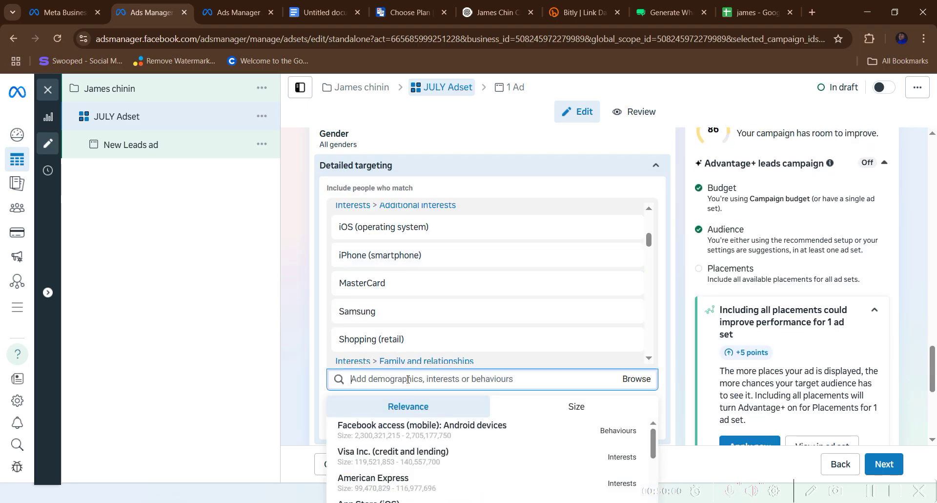
- Search 'frequ' and add Frequent travellers and Frequent international travellers
{"action": "type", "text": "frequ"}
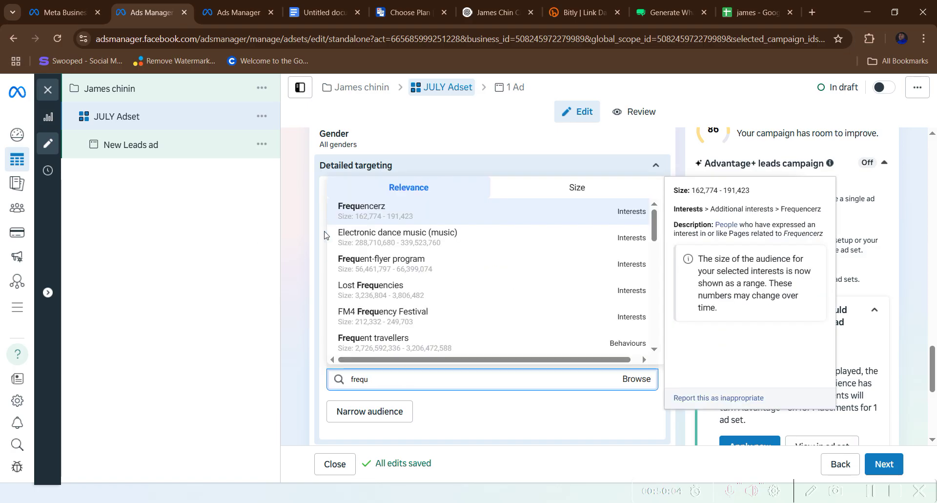
{"action": "scroll", "coordinate": [386, 297], "scroll_direction": "down", "scroll_amount": 1}
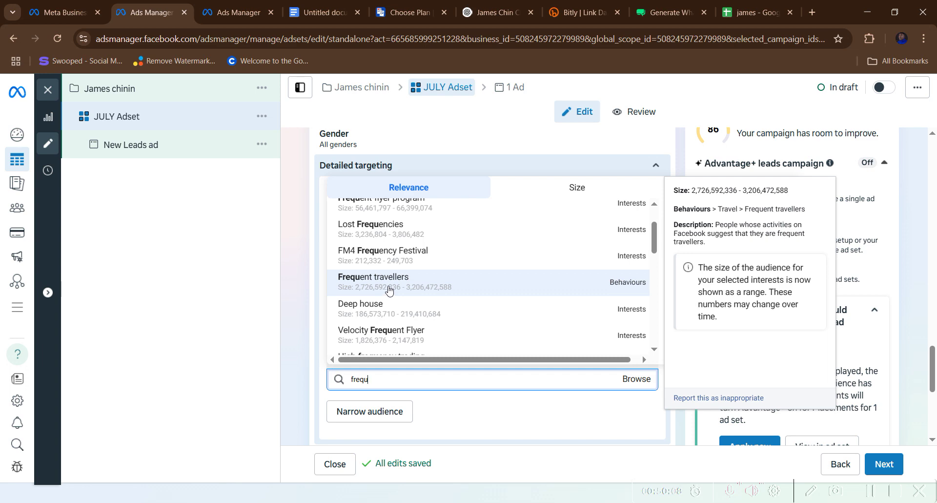
{"action": "left_click", "coordinate": [389, 290]}
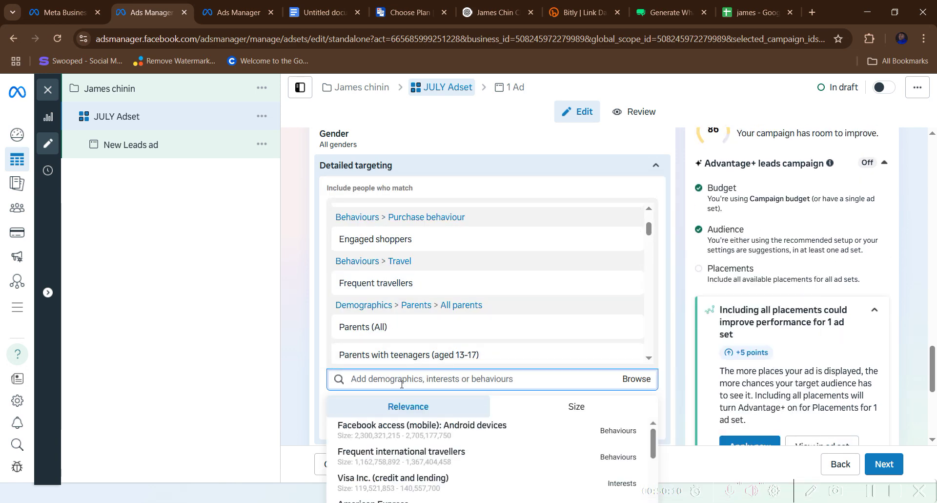
{"action": "mouse_move", "coordinate": [403, 454]}
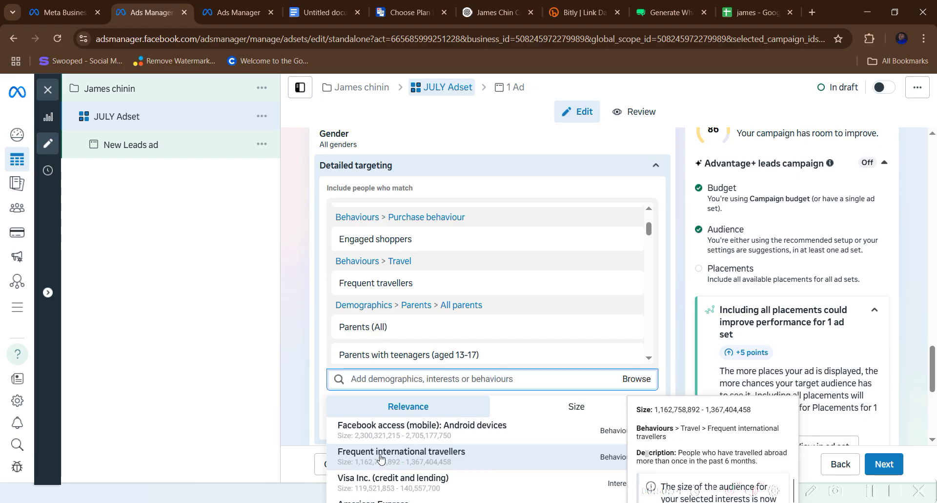
{"action": "left_click", "coordinate": [381, 458]}
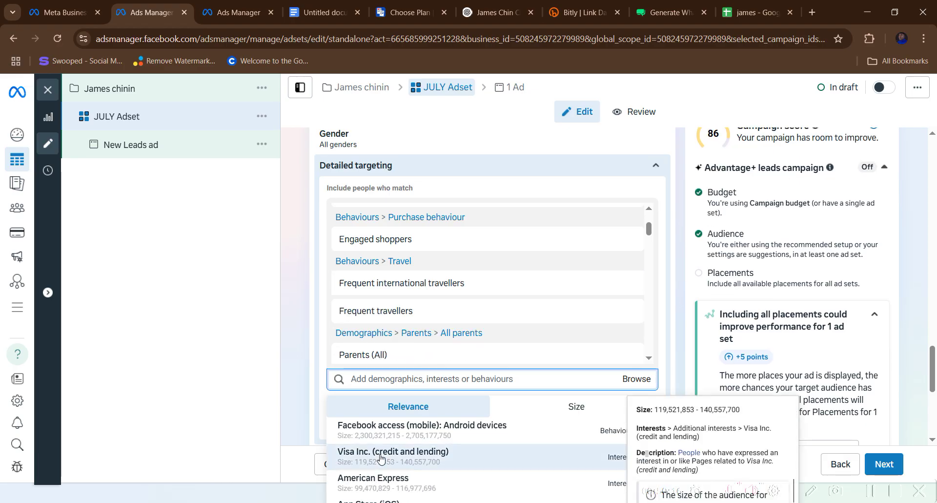
{"action": "scroll", "coordinate": [382, 459], "scroll_direction": "down", "scroll_amount": 3}
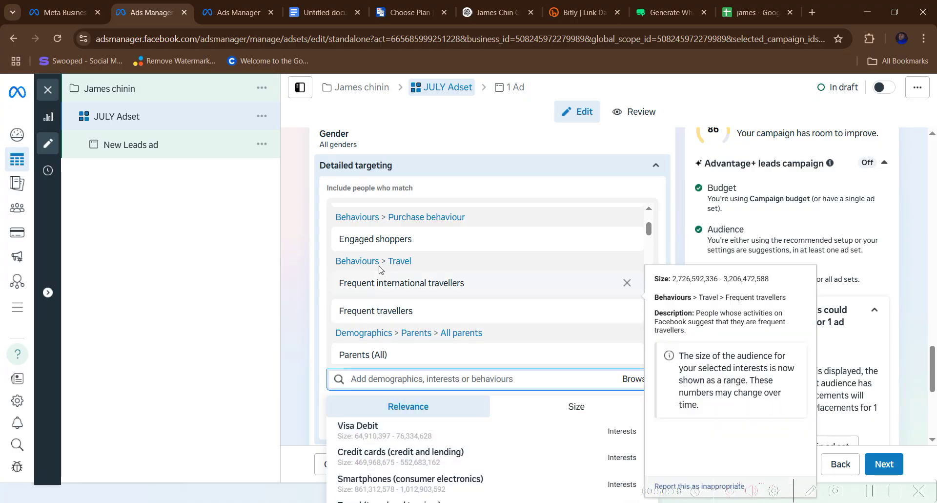
{"action": "scroll", "coordinate": [393, 280], "scroll_direction": "down", "scroll_amount": 4}
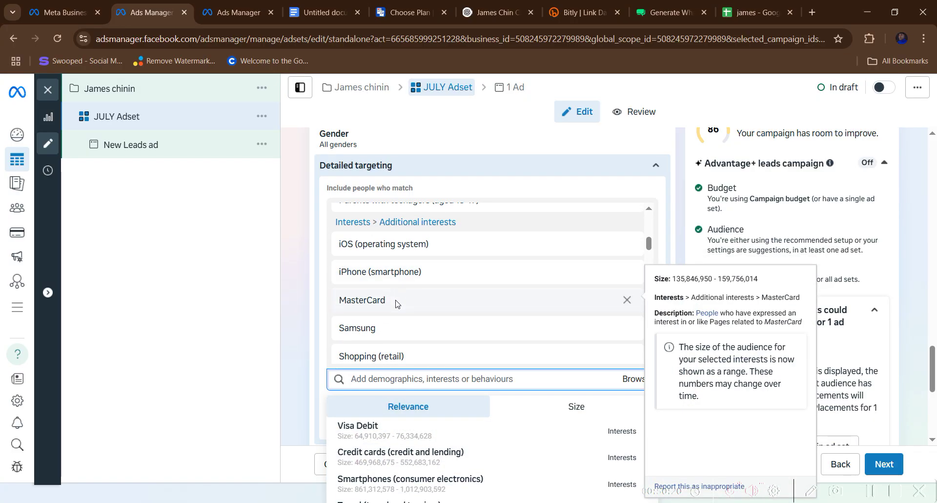
{"action": "scroll", "coordinate": [391, 298], "scroll_direction": "down", "scroll_amount": 5}
{"action": "scroll", "coordinate": [396, 322], "scroll_direction": "down", "scroll_amount": 5}
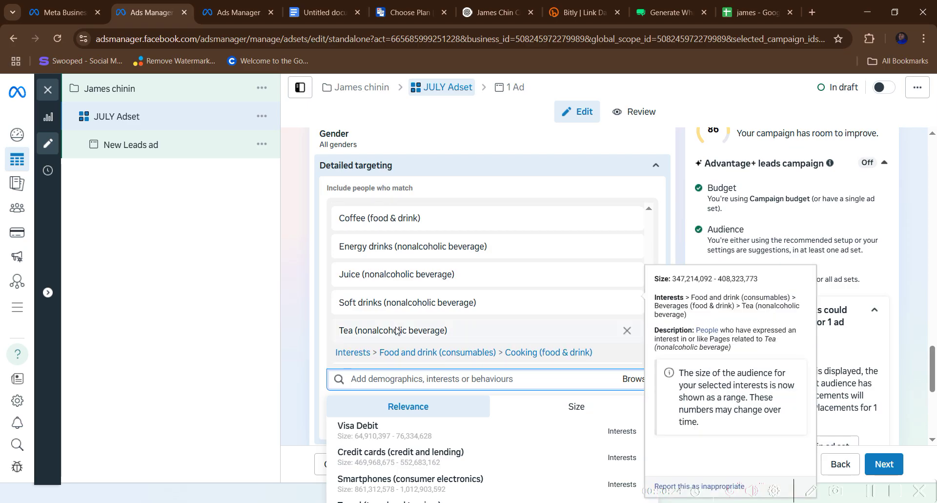
{"action": "scroll", "coordinate": [396, 330], "scroll_direction": "up", "scroll_amount": 5}
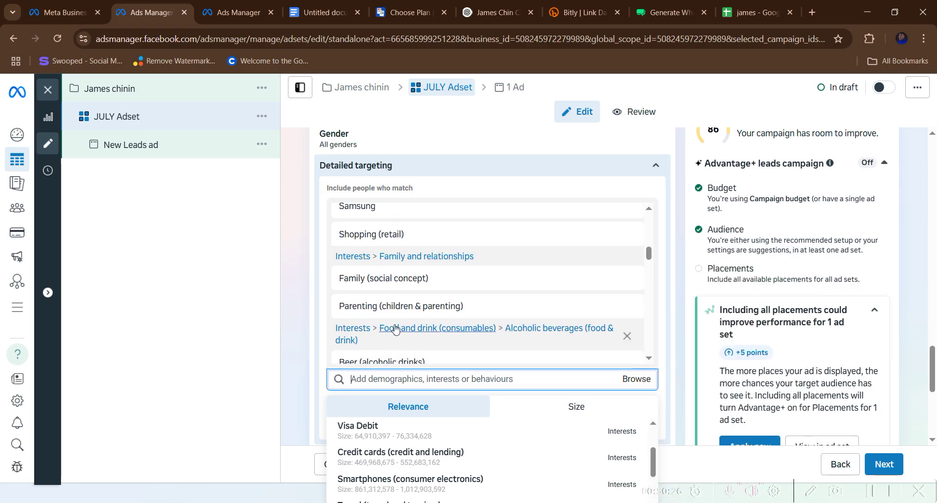
{"action": "scroll", "coordinate": [395, 330], "scroll_direction": "up", "scroll_amount": 5}
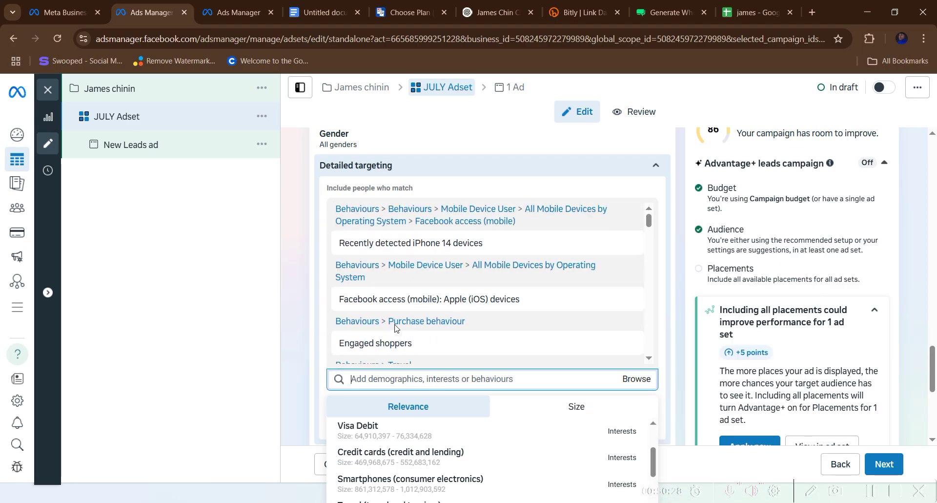
{"action": "scroll", "coordinate": [394, 328], "scroll_direction": "up", "scroll_amount": 6}
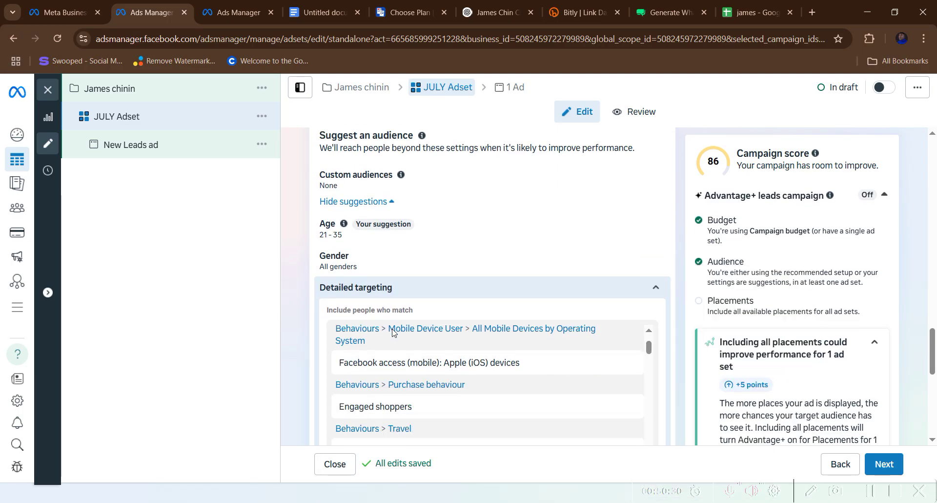
{"action": "scroll", "coordinate": [393, 342], "scroll_direction": "down", "scroll_amount": 12}
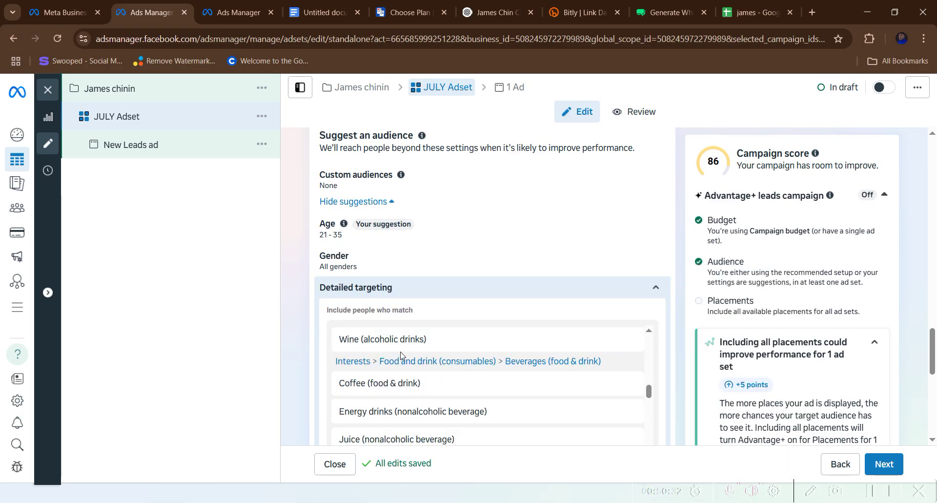
{"action": "scroll", "coordinate": [400, 361], "scroll_direction": "down", "scroll_amount": 10}
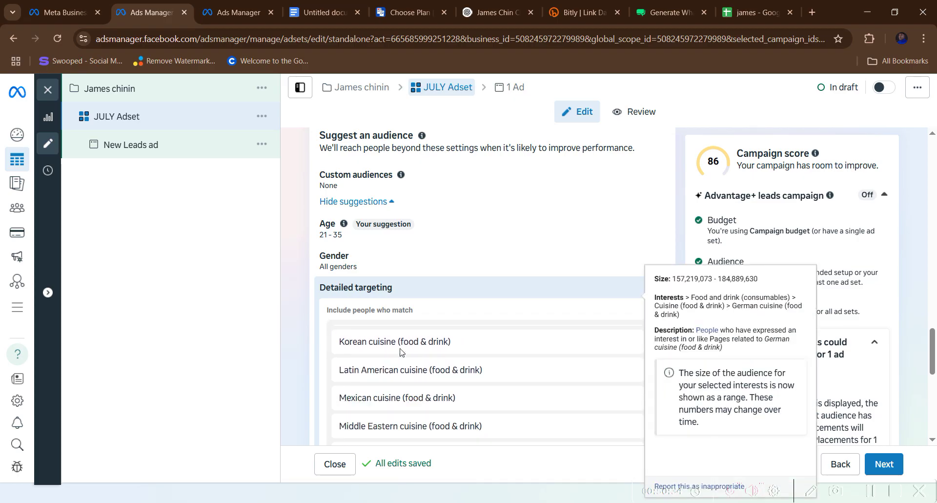
{"action": "scroll", "coordinate": [410, 362], "scroll_direction": "down", "scroll_amount": 10}
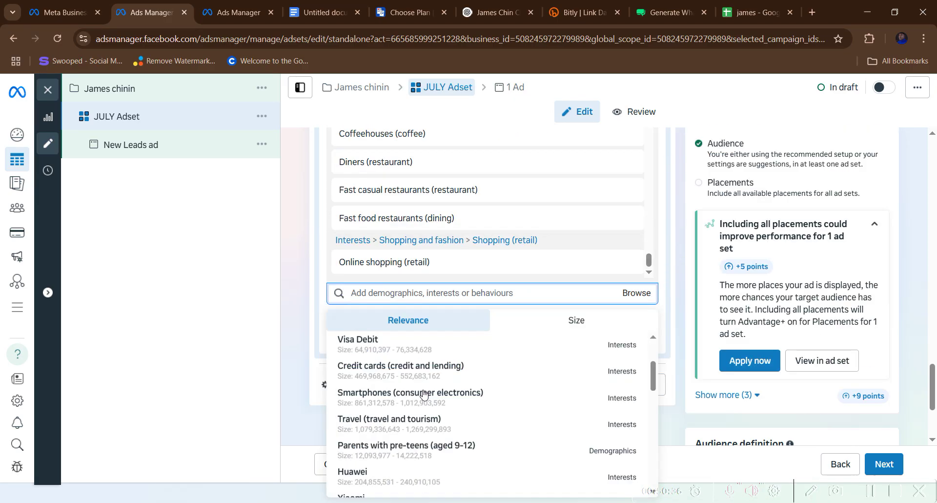
{"action": "scroll", "coordinate": [374, 337], "scroll_direction": "down", "scroll_amount": 5}
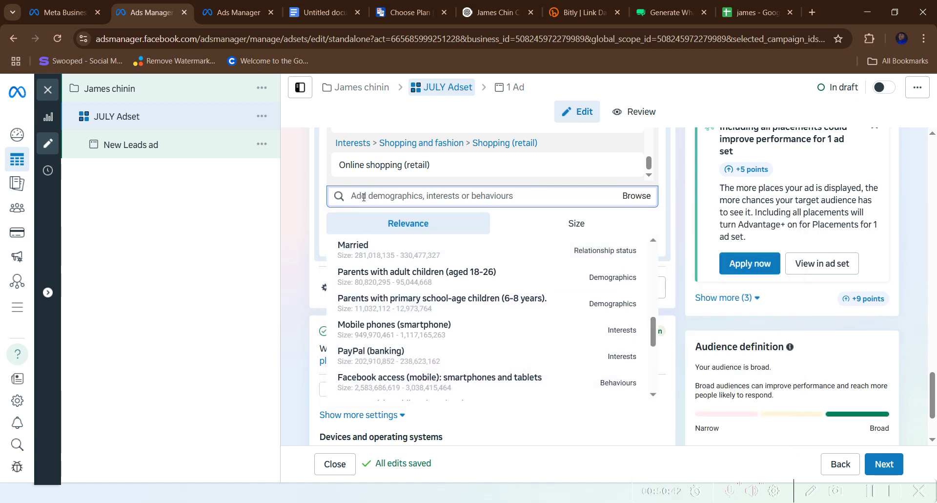
{"action": "type", "text": "engage"}
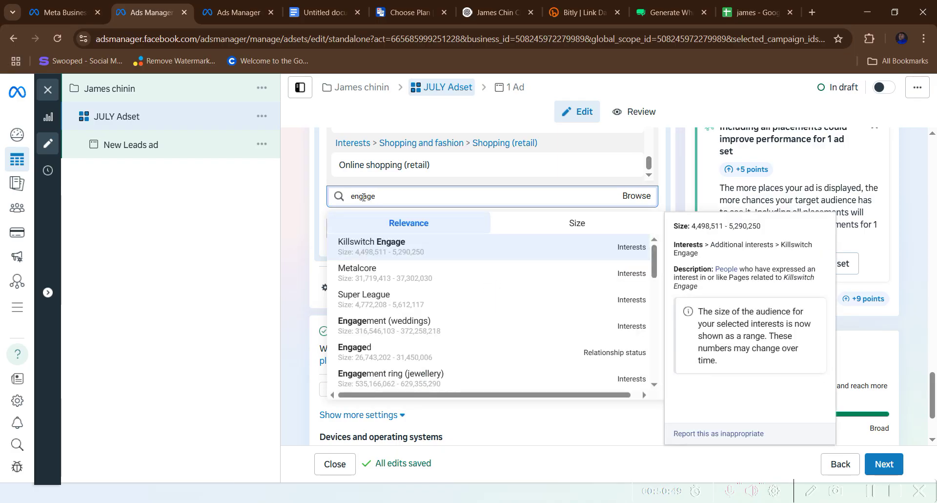
{"action": "type", "text": " shopper"}
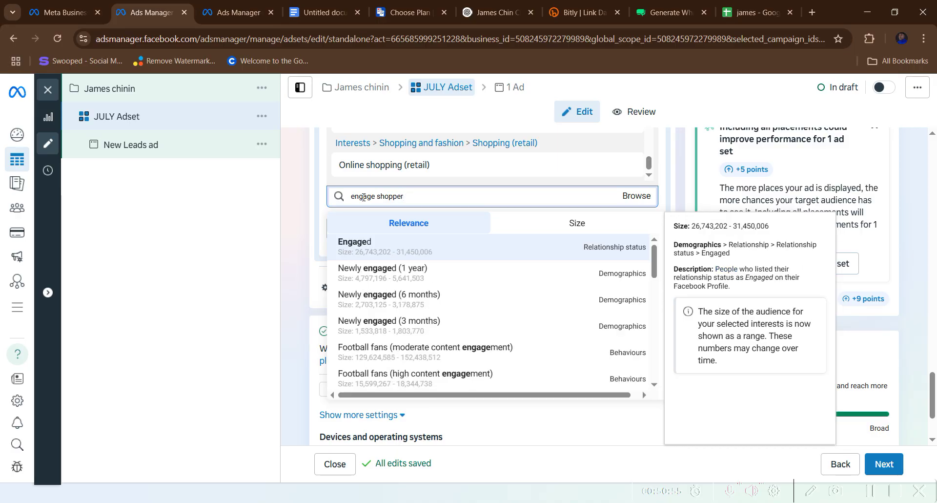
{"action": "scroll", "coordinate": [368, 350], "scroll_direction": "down", "scroll_amount": 4}
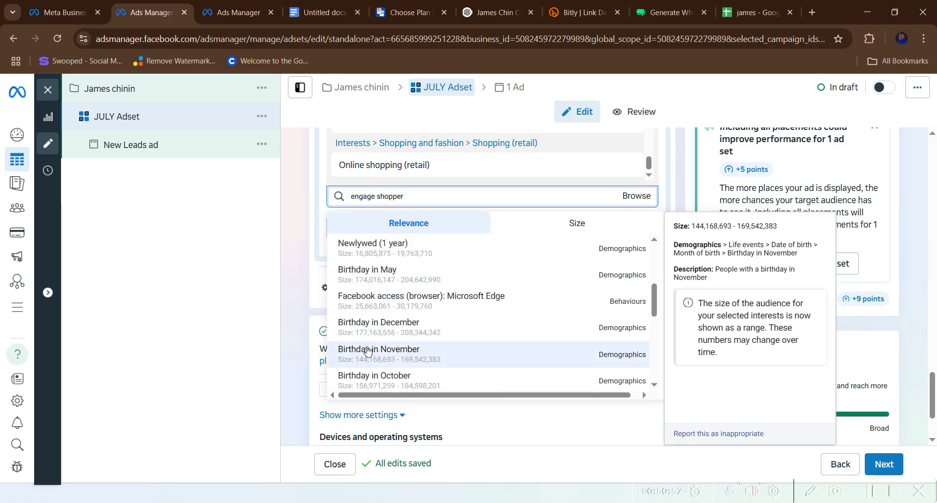
{"action": "scroll", "coordinate": [370, 346], "scroll_direction": "down", "scroll_amount": 8}
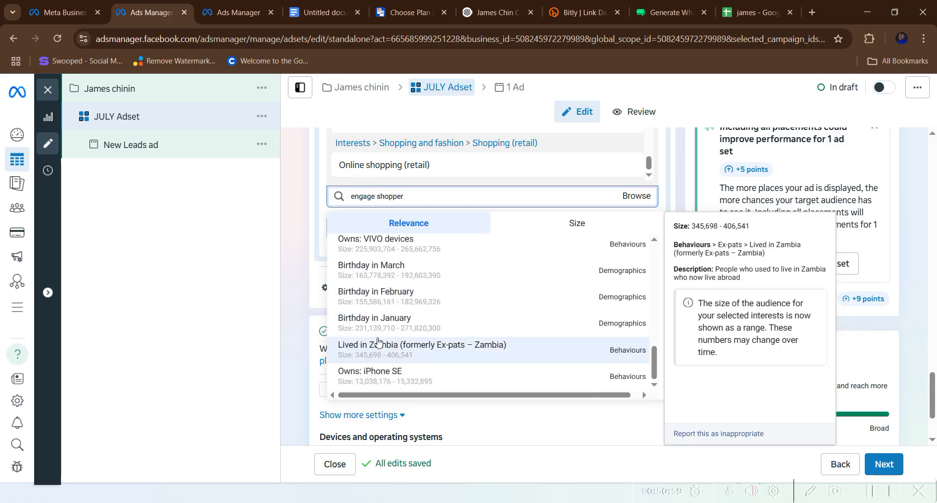
{"action": "scroll", "coordinate": [376, 331], "scroll_direction": "up", "scroll_amount": 12}
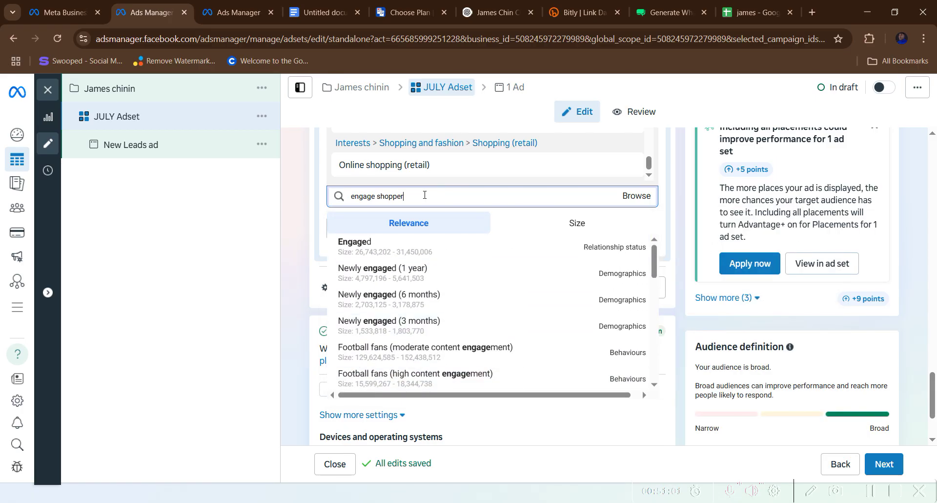
{"action": "left_click_drag", "start_coordinate": [424, 196], "coordinate": [333, 197]}
{"action": "key", "text": "BackSpace"}
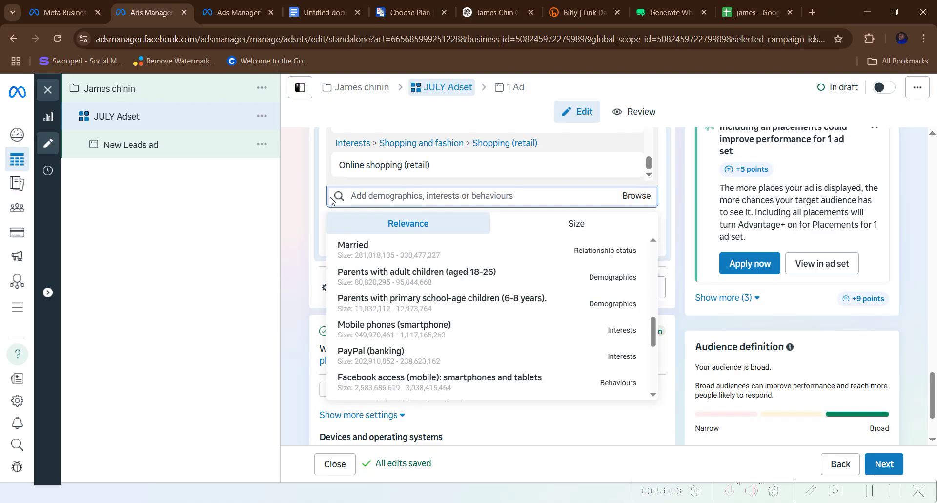
{"action": "left_click", "coordinate": [323, 12]}
{"action": "scroll", "coordinate": [328, 300], "scroll_direction": "down", "scroll_amount": 4}
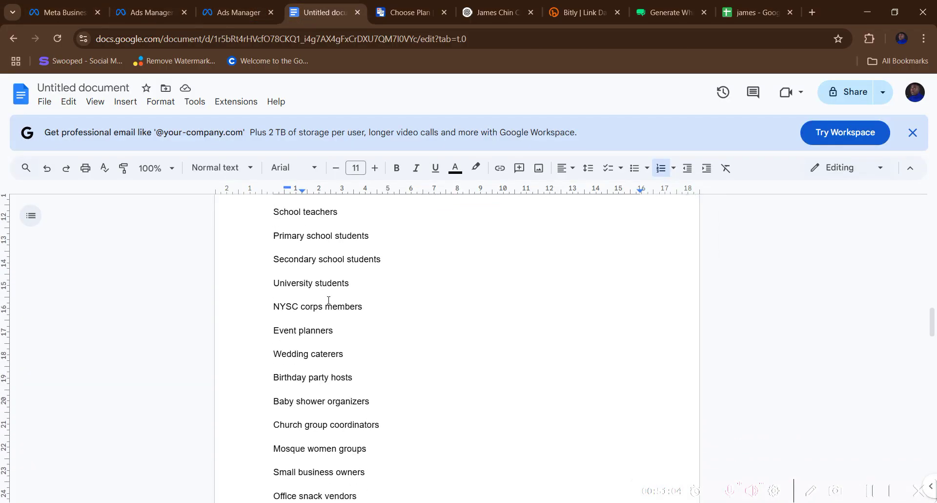
{"action": "scroll", "coordinate": [328, 300], "scroll_direction": "up", "scroll_amount": 3}
{"action": "left_click_drag", "start_coordinate": [274, 264], "coordinate": [345, 264]}
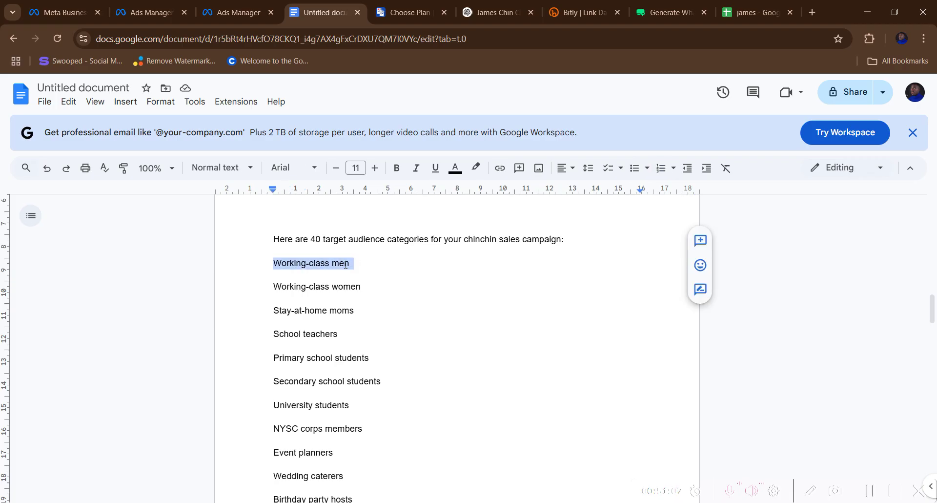
{"action": "right_click", "coordinate": [345, 268]}
{"action": "left_click", "coordinate": [367, 212]}
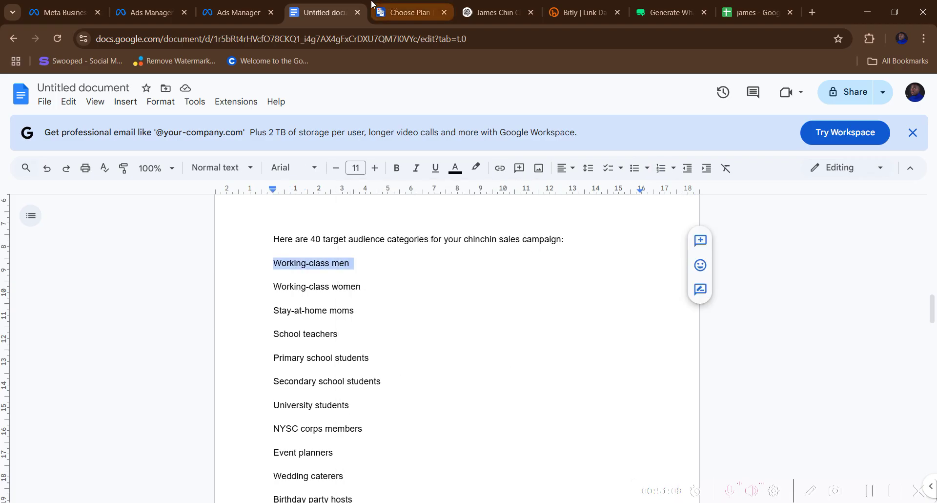
{"action": "left_click", "coordinate": [226, 14]}
{"action": "left_click", "coordinate": [149, 12]}
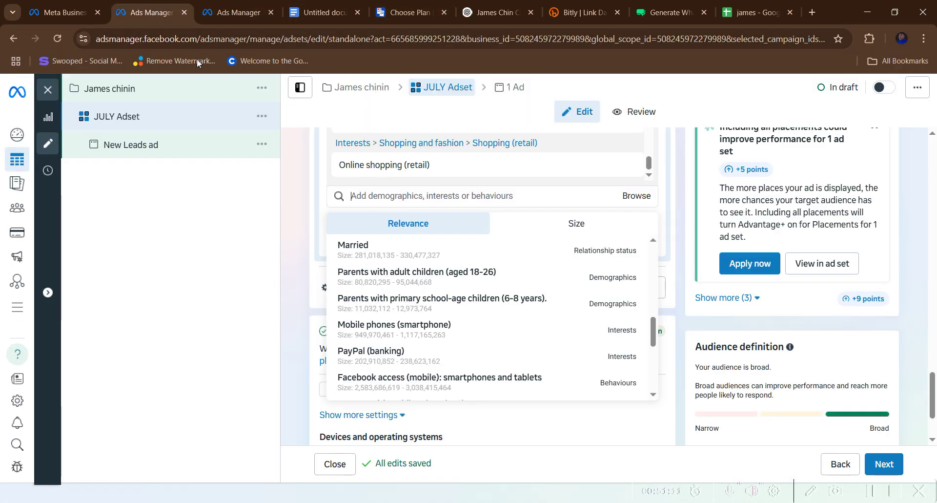
- Paste 'Working-class men' into the search and add Friends of men with a birthday in 7-30 days
{"action": "right_click", "coordinate": [423, 196]}
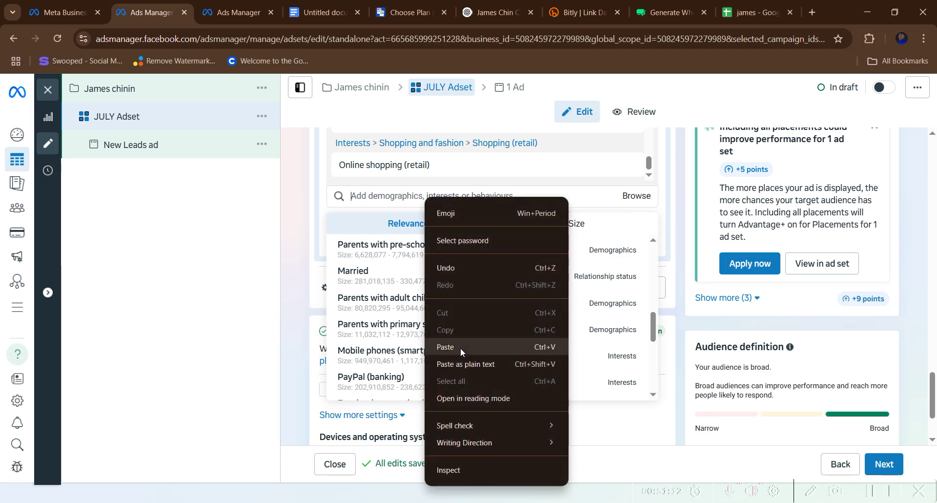
{"action": "left_click", "coordinate": [460, 347]}
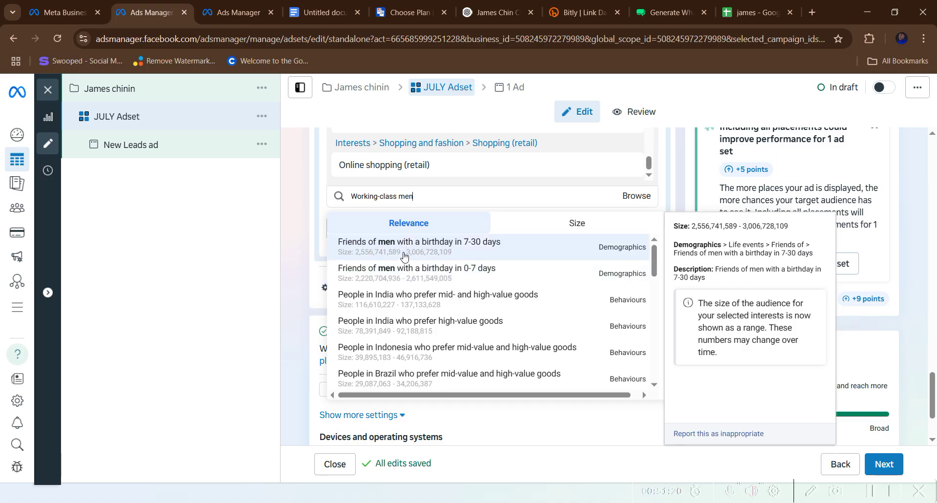
{"action": "left_click", "coordinate": [404, 256]}
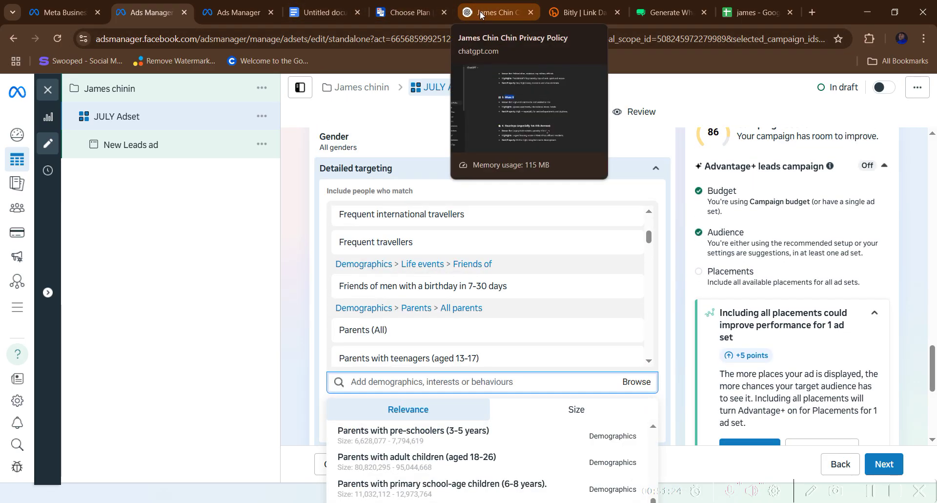
- Copy the 'Small business owners' line from the Google Docs list, then return to Ads Manager
{"action": "left_click", "coordinate": [324, 15]}
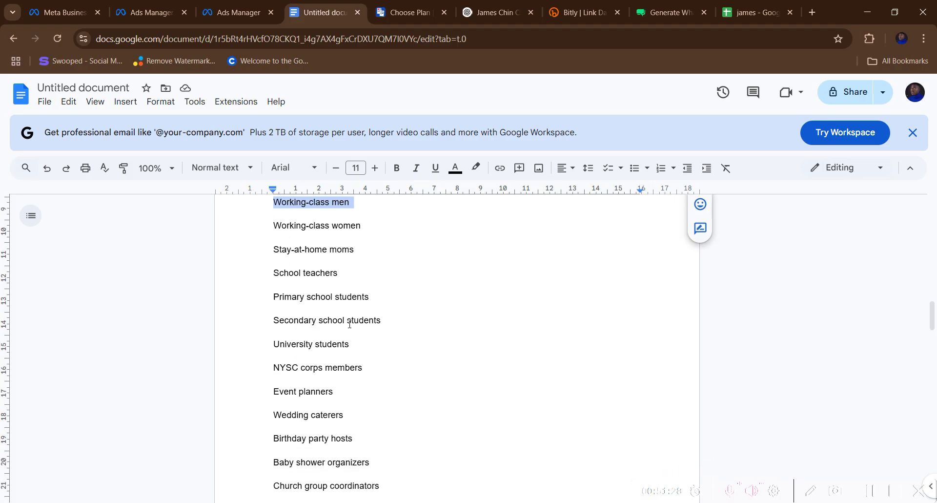
{"action": "scroll", "coordinate": [349, 324], "scroll_direction": "down", "scroll_amount": 4}
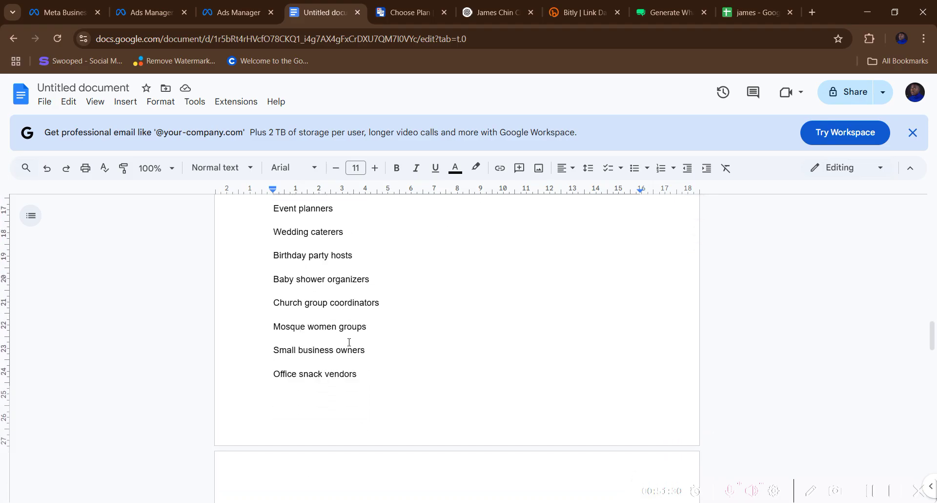
{"action": "scroll", "coordinate": [346, 344], "scroll_direction": "down", "scroll_amount": 1}
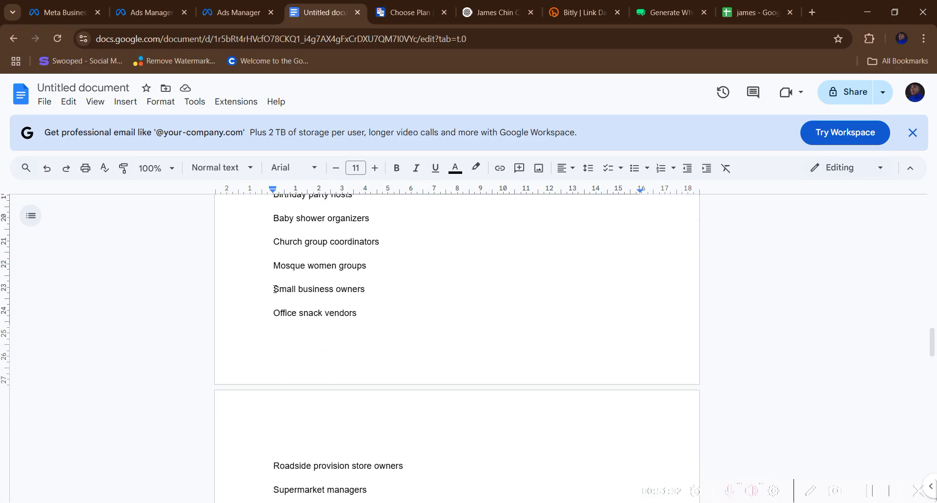
{"action": "left_click_drag", "start_coordinate": [274, 289], "coordinate": [368, 289]}
{"action": "right_click", "coordinate": [345, 291]}
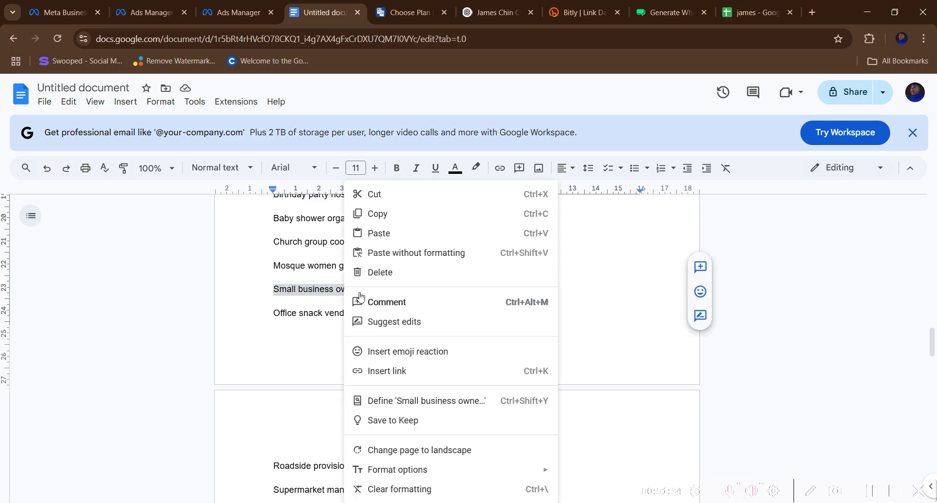
{"action": "left_click", "coordinate": [379, 209]}
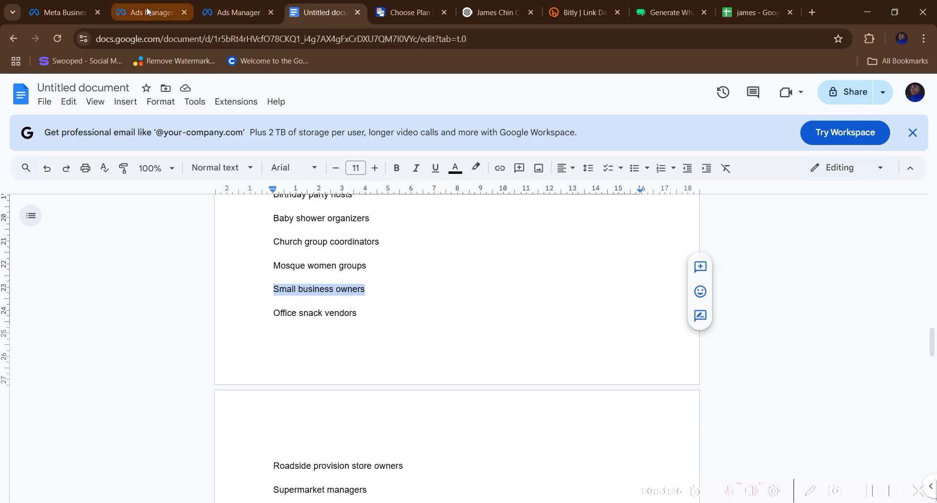
{"action": "left_click", "coordinate": [152, 12]}
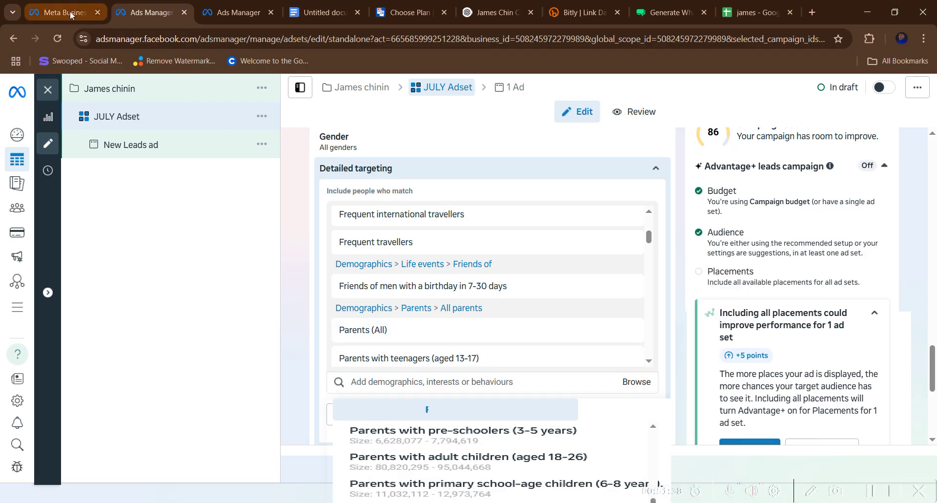
- Paste 'Small business owners' into the targeting search, add it, then reopen the Google Doc
{"action": "left_click", "coordinate": [229, 10]}
{"action": "left_click", "coordinate": [149, 12]}
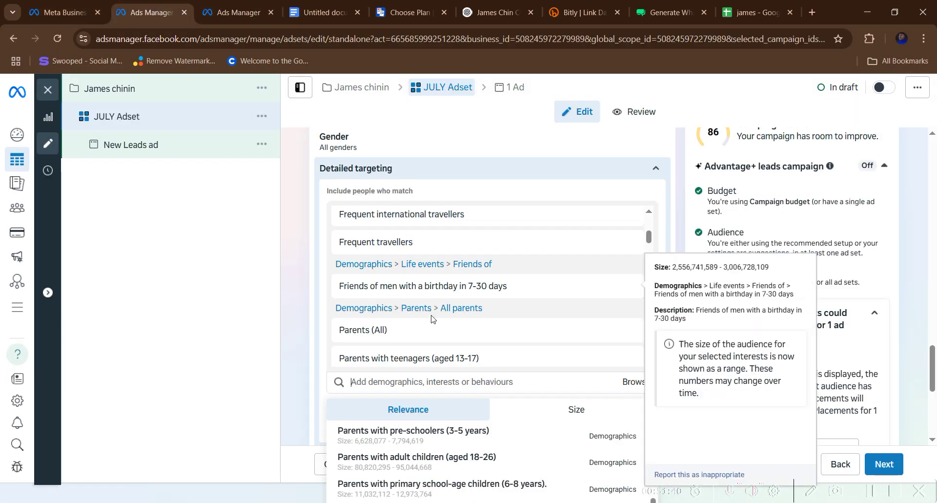
{"action": "right_click", "coordinate": [424, 385]}
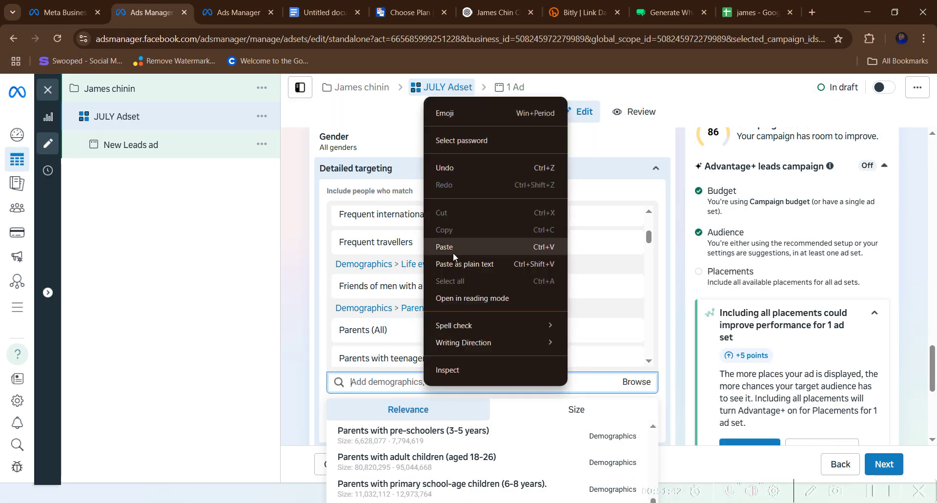
{"action": "left_click", "coordinate": [453, 253]}
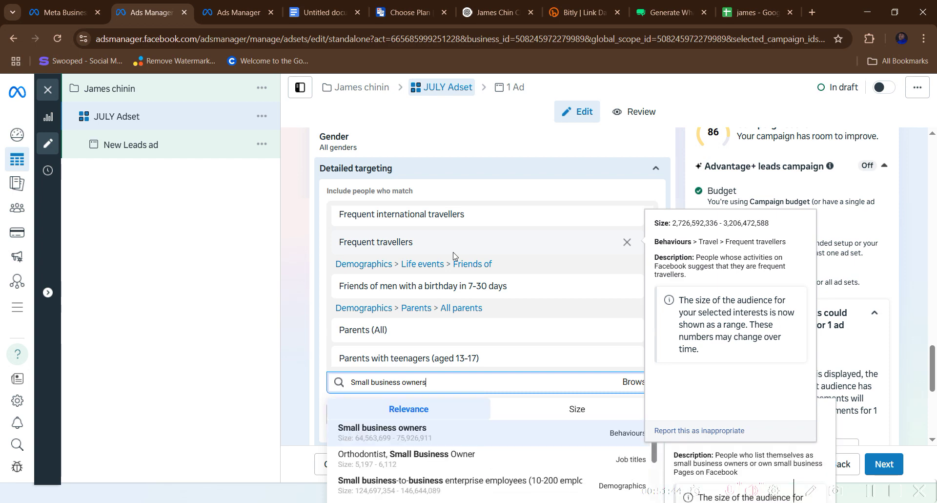
{"action": "left_click", "coordinate": [418, 436]}
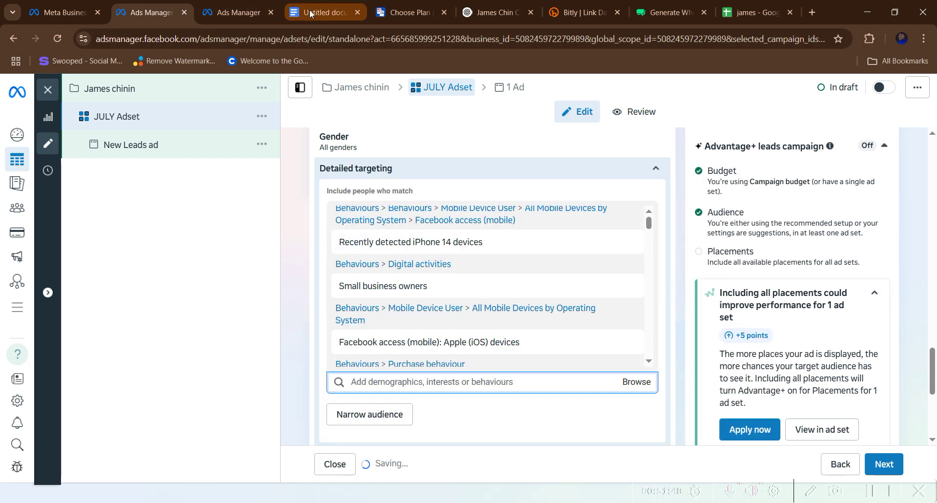
{"action": "left_click", "coordinate": [325, 12]}
{"action": "scroll", "coordinate": [277, 272], "scroll_direction": "up", "scroll_amount": 10}
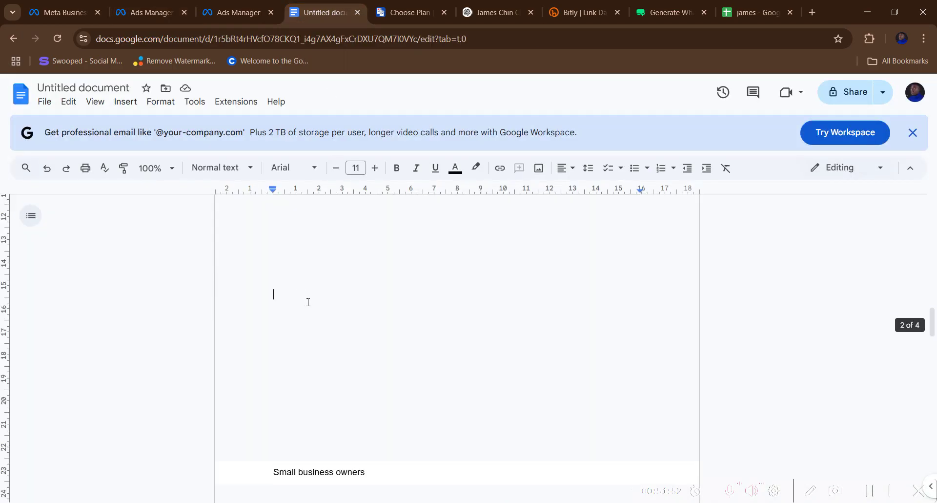
- Select and copy the 'Baby shower organizers' line in the audience list document
{"action": "scroll", "coordinate": [320, 312], "scroll_direction": "down", "scroll_amount": 4}
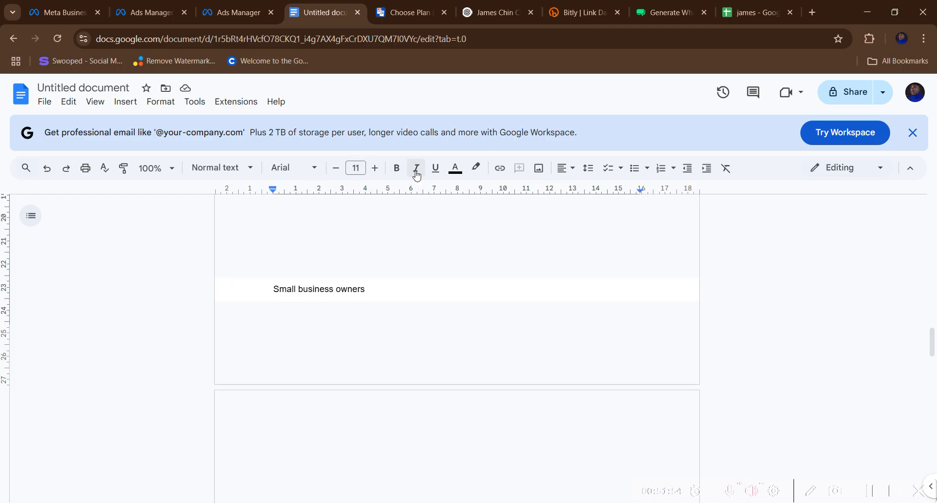
{"action": "left_click", "coordinate": [396, 171]}
{"action": "left_click", "coordinate": [376, 168]}
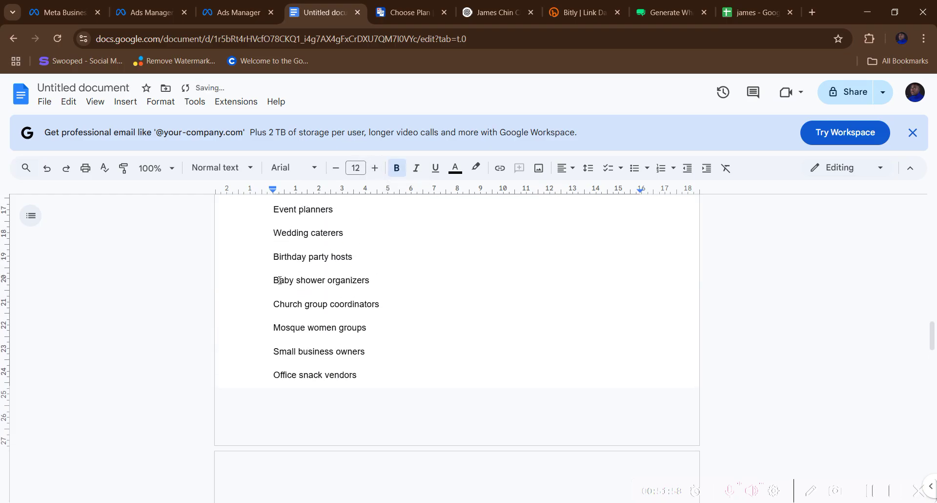
{"action": "triple_click", "coordinate": [377, 280]}
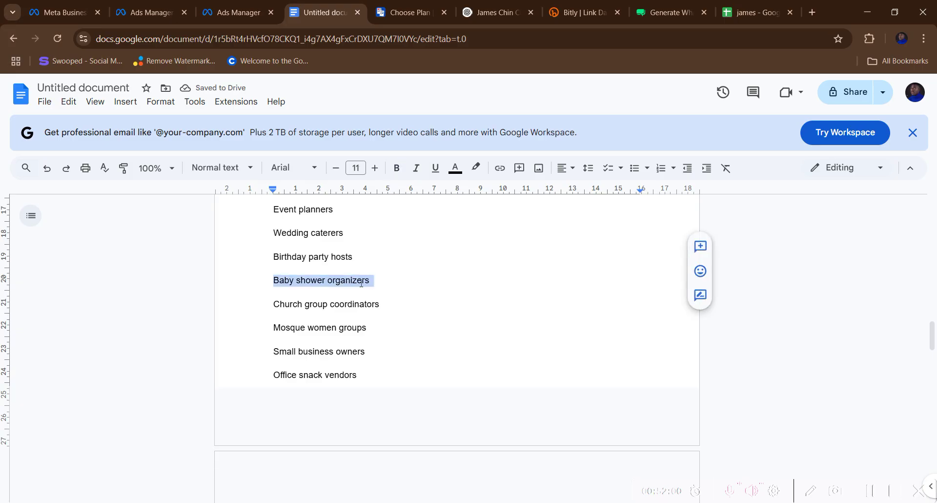
{"action": "right_click", "coordinate": [362, 282]}
{"action": "left_click", "coordinate": [390, 213]}
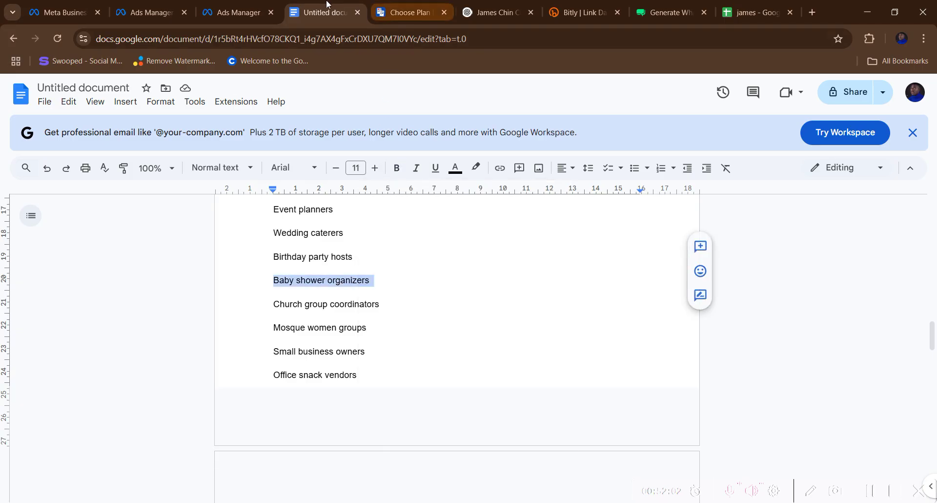
- Paste 'Baby shower organizers' into the targeting search, find no match, and clear the search
{"action": "left_click", "coordinate": [223, 13]}
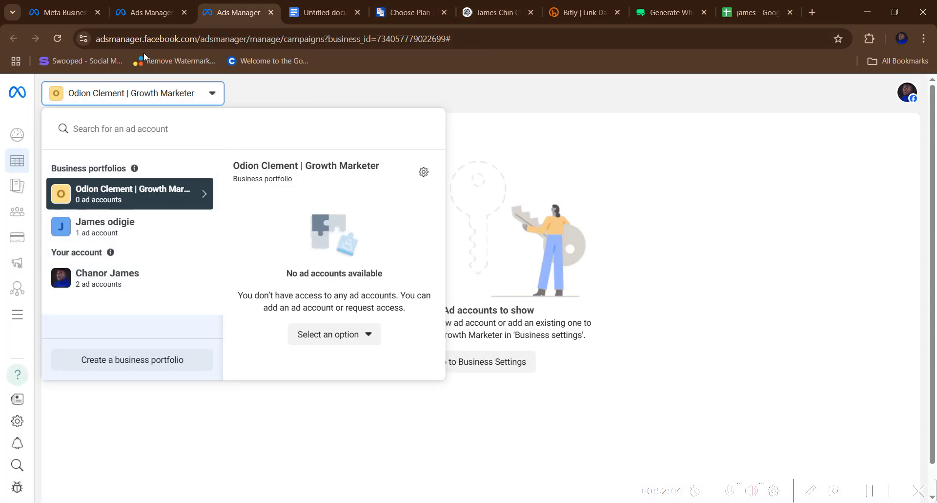
{"action": "left_click", "coordinate": [146, 12]}
{"action": "right_click", "coordinate": [409, 387]}
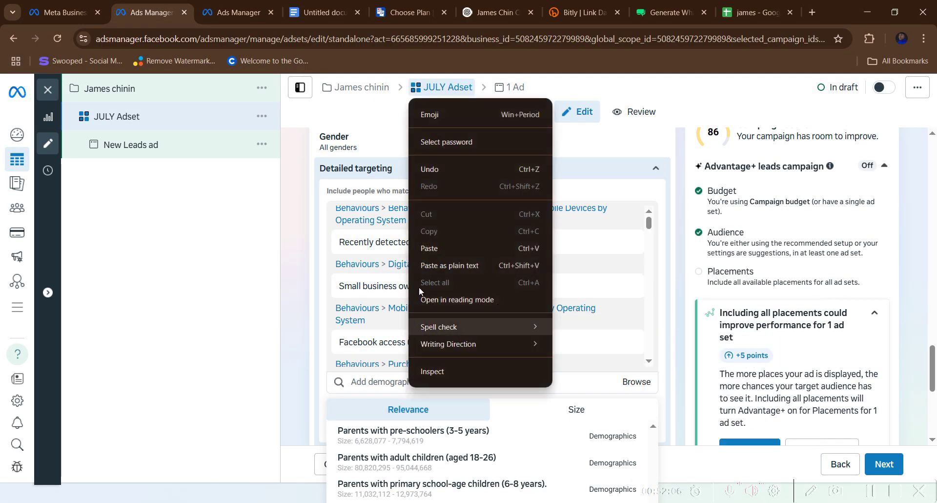
{"action": "left_click", "coordinate": [422, 251]}
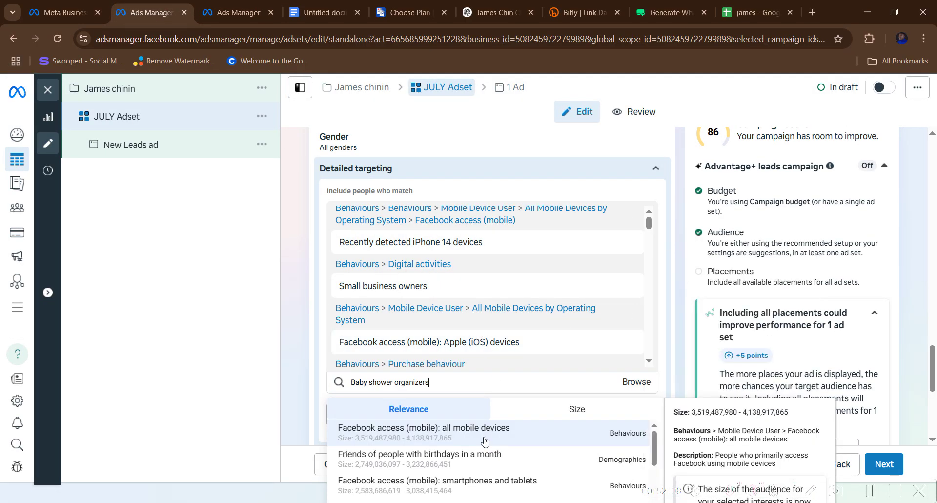
{"action": "scroll", "coordinate": [480, 462], "scroll_direction": "down", "scroll_amount": 5}
{"action": "scroll", "coordinate": [480, 463], "scroll_direction": "down", "scroll_amount": 6}
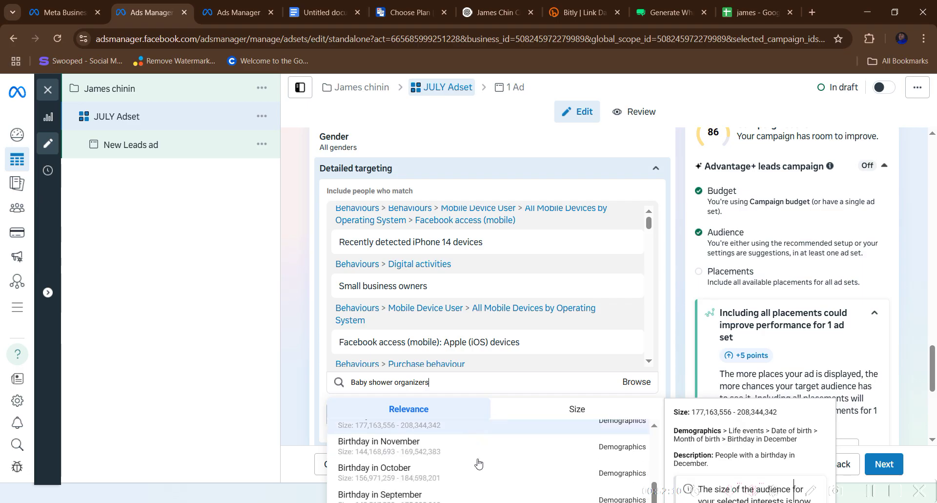
{"action": "scroll", "coordinate": [446, 444], "scroll_direction": "up", "scroll_amount": 10}
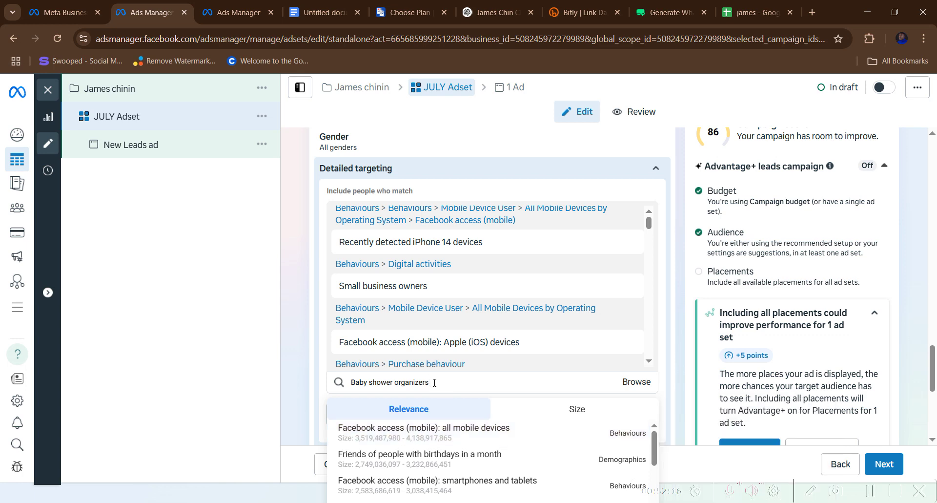
{"action": "left_click_drag", "start_coordinate": [429, 381], "coordinate": [332, 389]}
{"action": "key", "text": "BackSpace"}
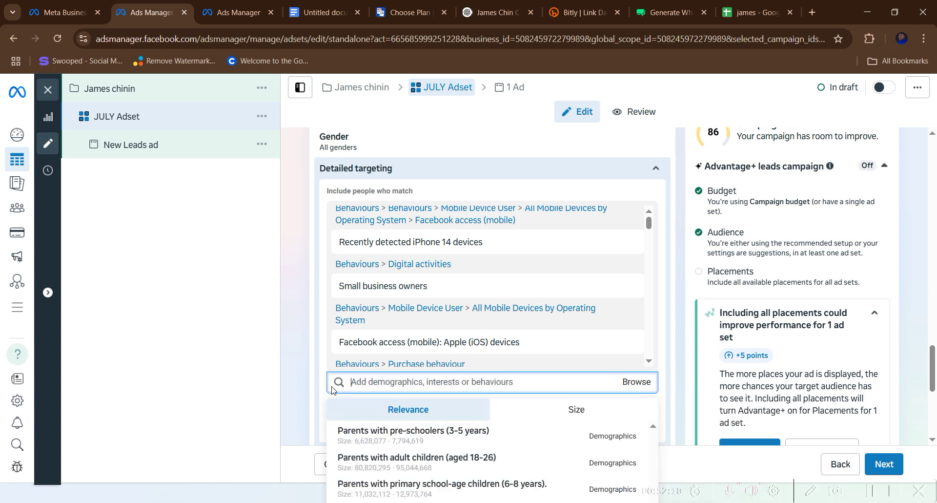
{"action": "left_click", "coordinate": [294, 314]}
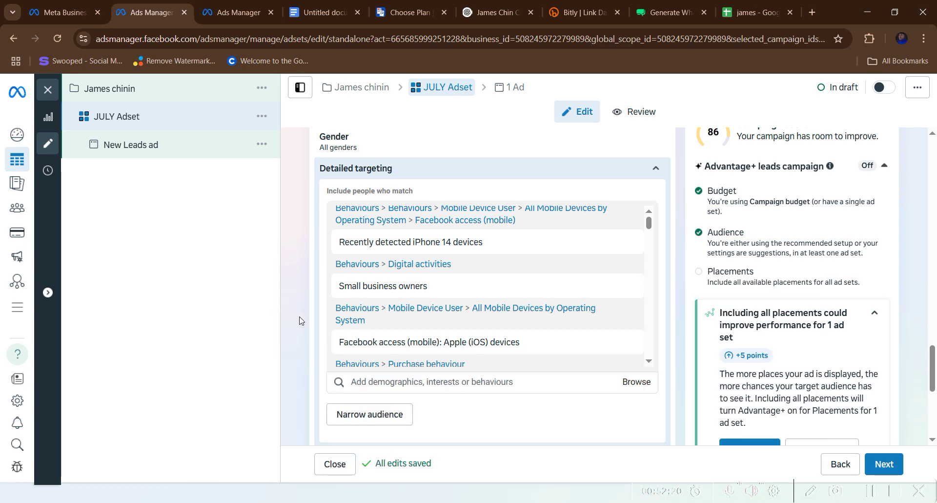
{"action": "scroll", "coordinate": [456, 306], "scroll_direction": "down", "scroll_amount": 1}
{"action": "mouse_move", "coordinate": [458, 305]}
{"action": "scroll", "coordinate": [458, 305], "scroll_direction": "down", "scroll_amount": 15}
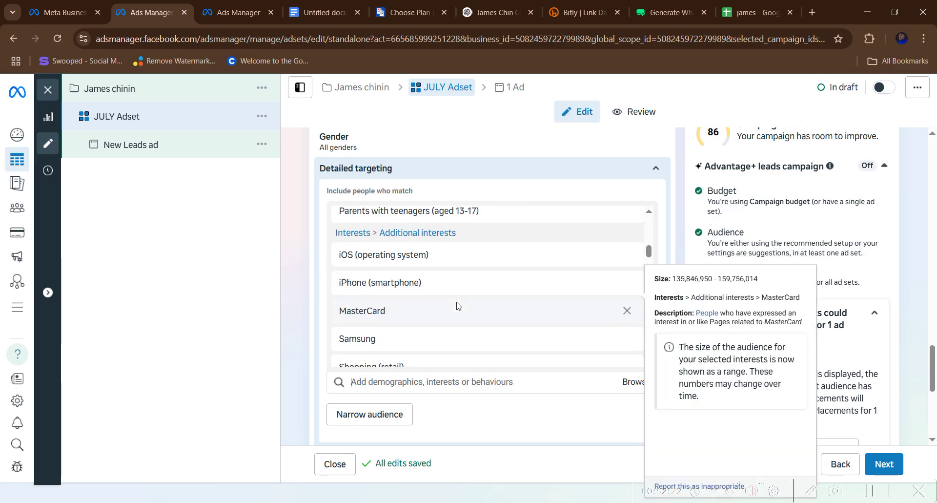
{"action": "scroll", "coordinate": [457, 311], "scroll_direction": "down", "scroll_amount": 8}
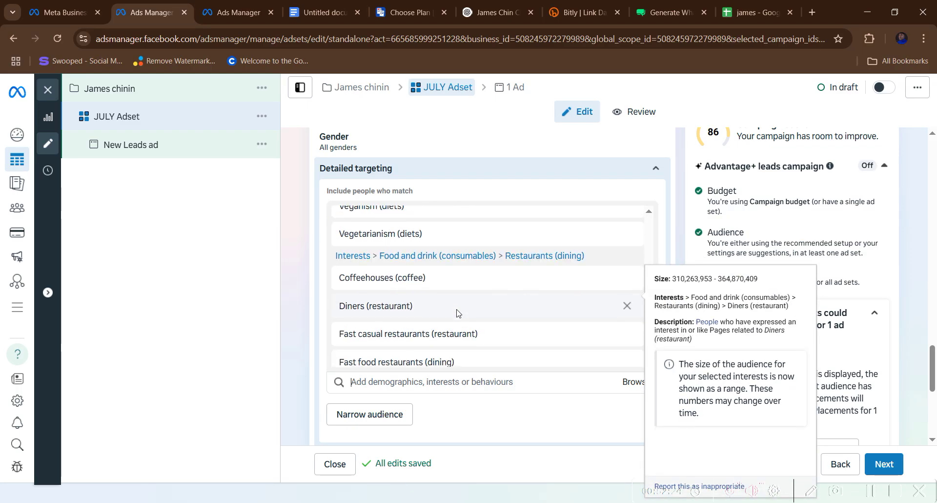
{"action": "scroll", "coordinate": [458, 312], "scroll_direction": "up", "scroll_amount": 8}
{"action": "scroll", "coordinate": [457, 312], "scroll_direction": "up", "scroll_amount": 15}
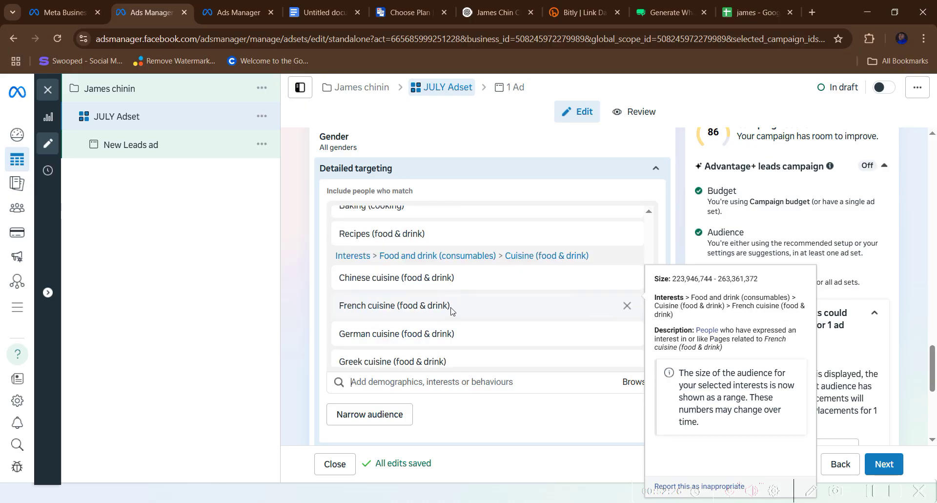
{"action": "scroll", "coordinate": [451, 310], "scroll_direction": "up", "scroll_amount": 6}
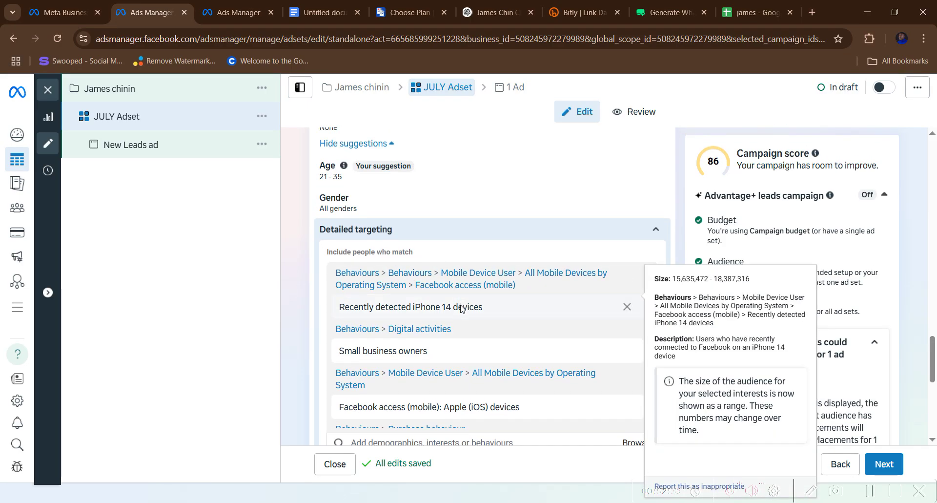
{"action": "scroll", "coordinate": [462, 308], "scroll_direction": "down", "scroll_amount": 5}
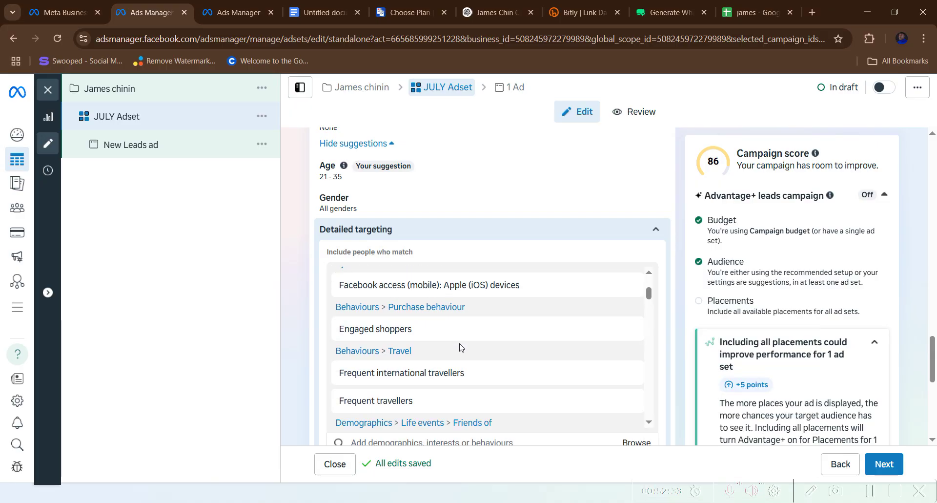
{"action": "scroll", "coordinate": [454, 348], "scroll_direction": "down", "scroll_amount": 2}
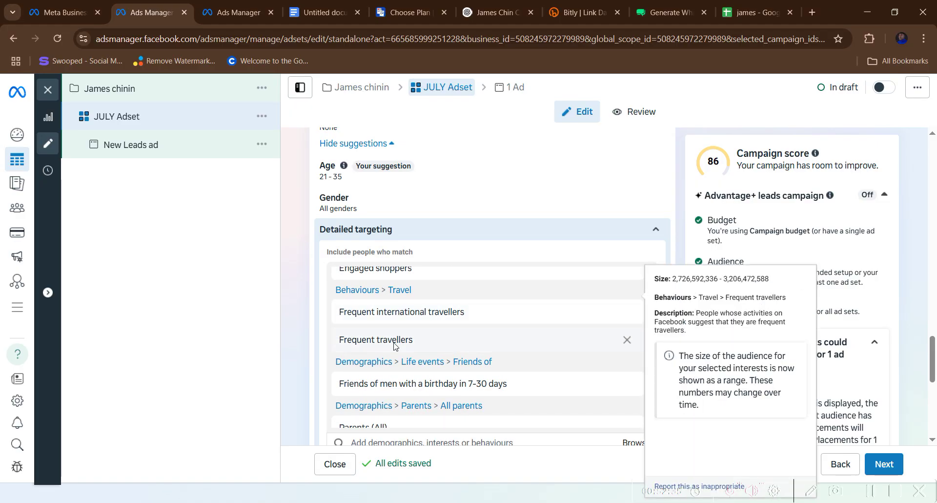
{"action": "scroll", "coordinate": [394, 350], "scroll_direction": "down", "scroll_amount": 2}
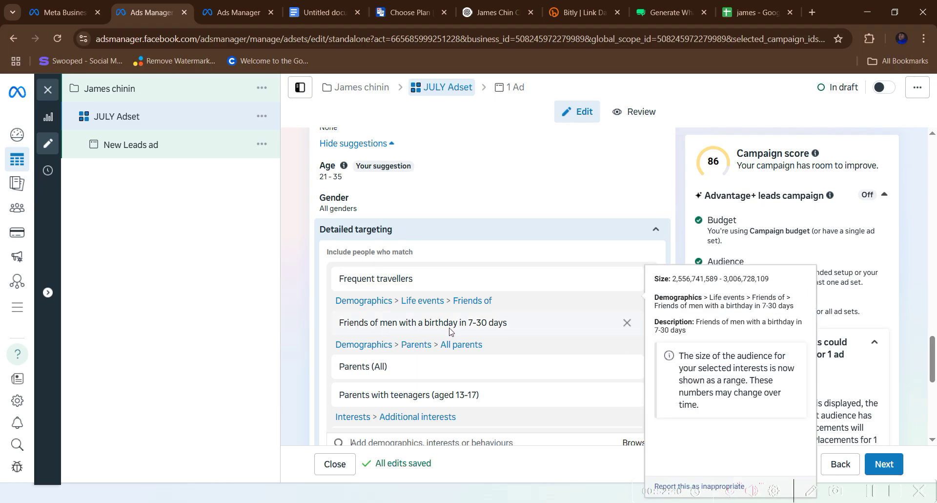
{"action": "scroll", "coordinate": [449, 333], "scroll_direction": "down", "scroll_amount": 2}
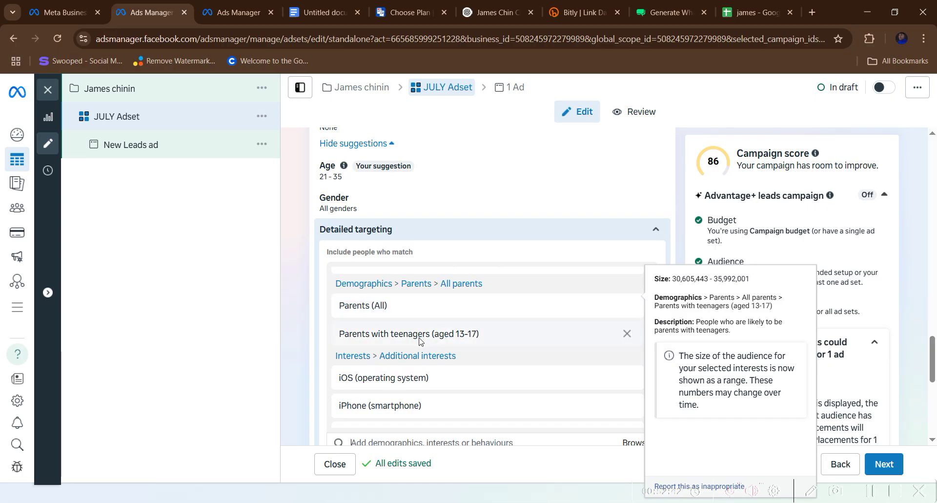
{"action": "scroll", "coordinate": [415, 340], "scroll_direction": "down", "scroll_amount": 4}
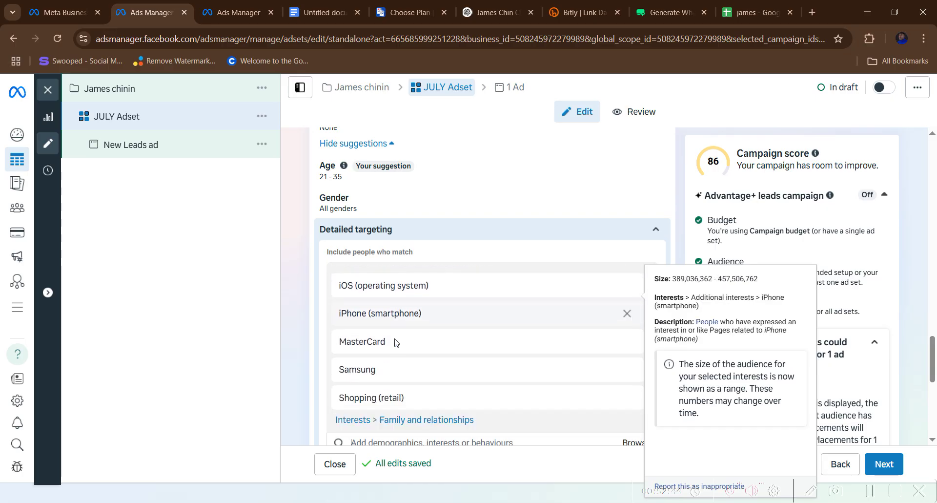
{"action": "scroll", "coordinate": [395, 343], "scroll_direction": "down", "scroll_amount": 2}
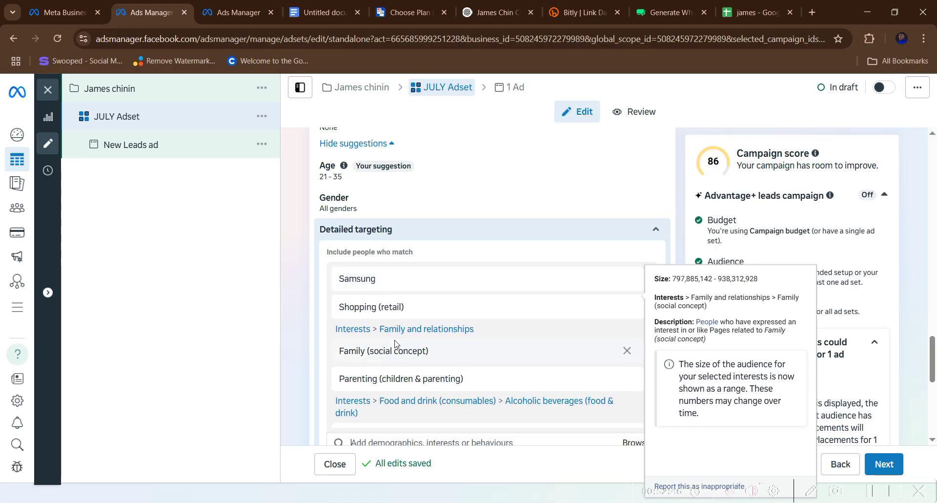
{"action": "scroll", "coordinate": [394, 343], "scroll_direction": "down", "scroll_amount": 2}
{"action": "scroll", "coordinate": [395, 342], "scroll_direction": "down", "scroll_amount": 2}
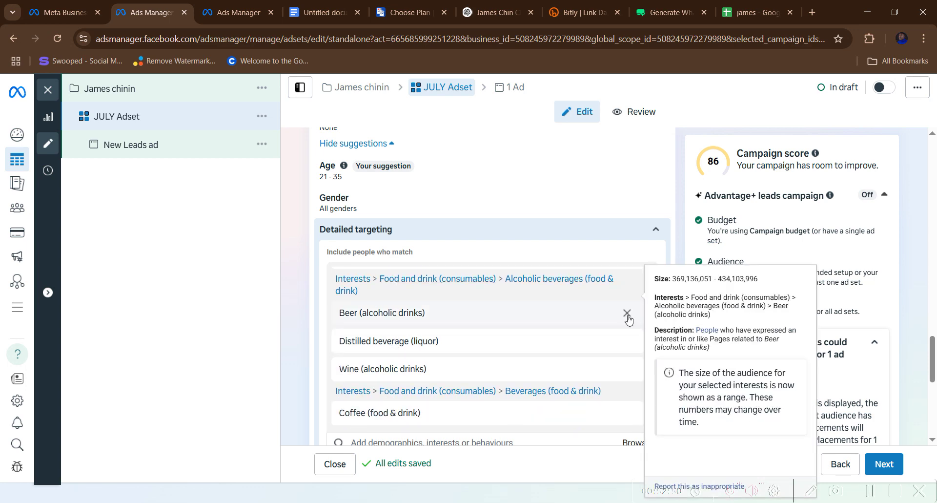
- Remove Beer, Distilled beverage, Wine and Coffee interests, then review the remaining targeting list
{"action": "left_click", "coordinate": [626, 313]}
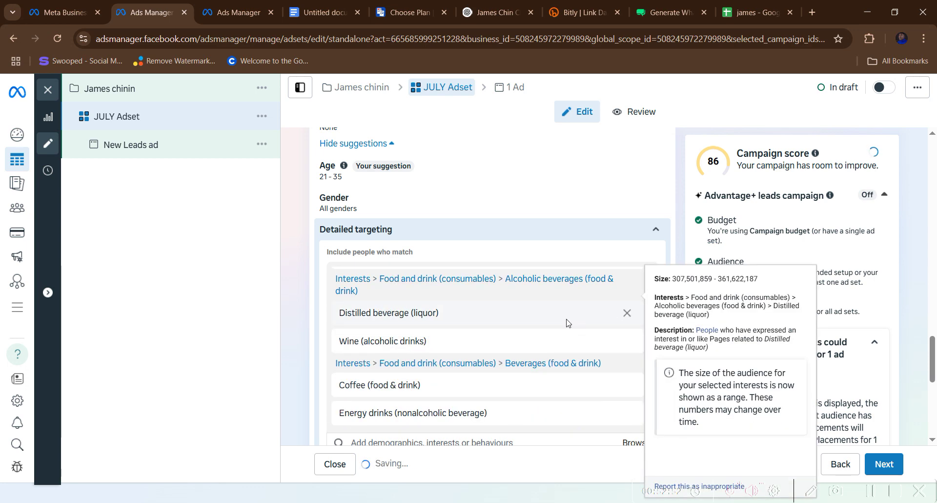
{"action": "left_click", "coordinate": [627, 313]}
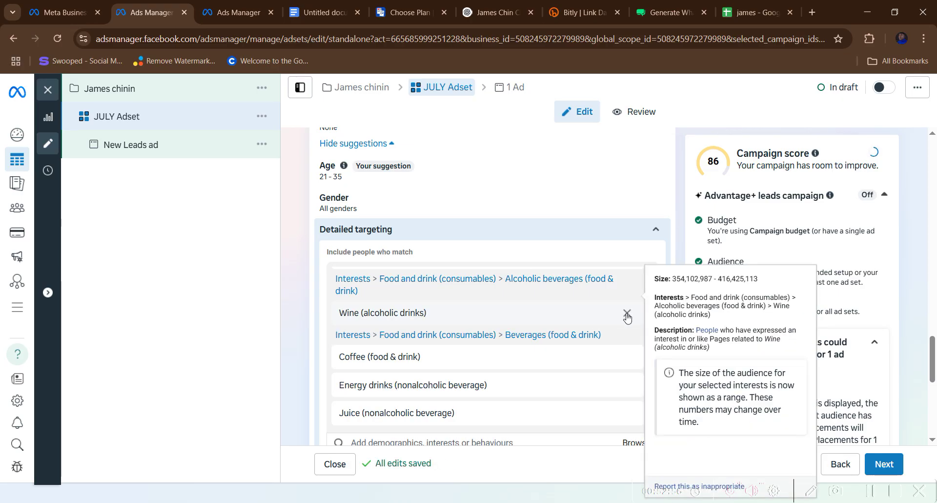
{"action": "left_click", "coordinate": [627, 313]}
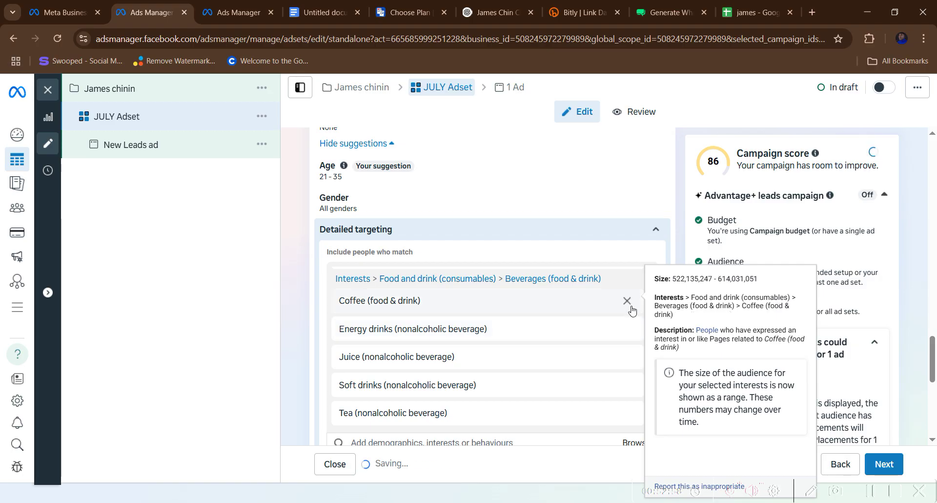
{"action": "left_click", "coordinate": [627, 301]}
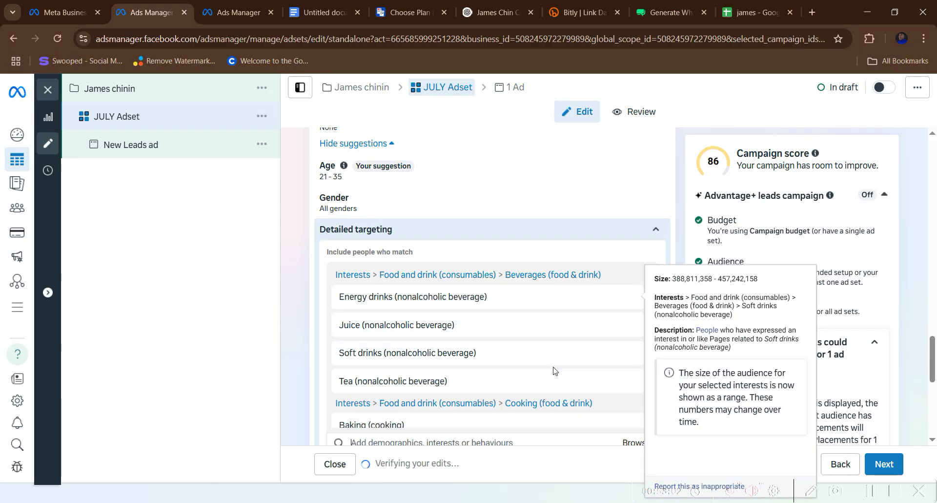
{"action": "scroll", "coordinate": [610, 361], "scroll_direction": "down", "scroll_amount": 3}
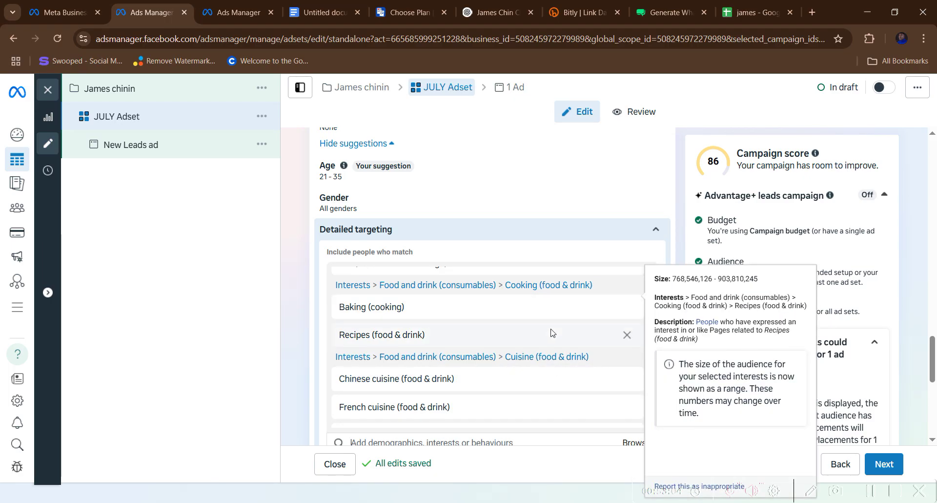
{"action": "scroll", "coordinate": [545, 337], "scroll_direction": "down", "scroll_amount": 1}
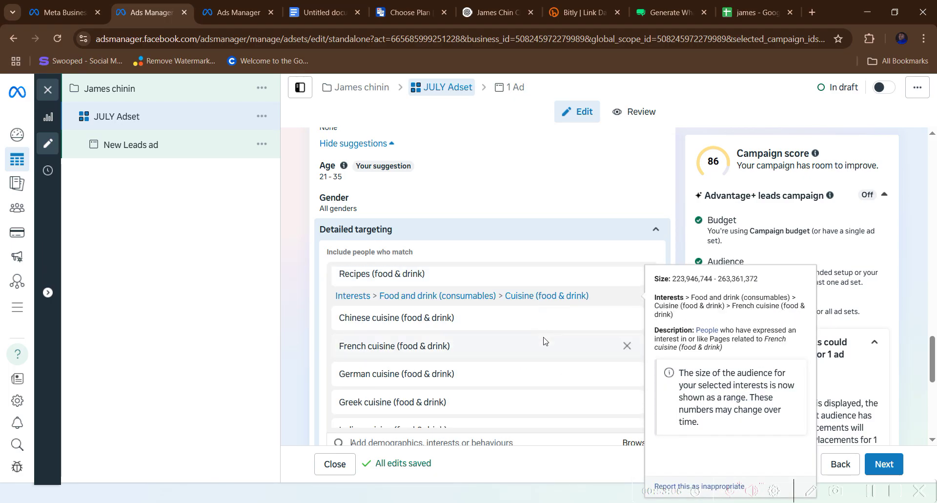
{"action": "scroll", "coordinate": [535, 373], "scroll_direction": "down", "scroll_amount": 3}
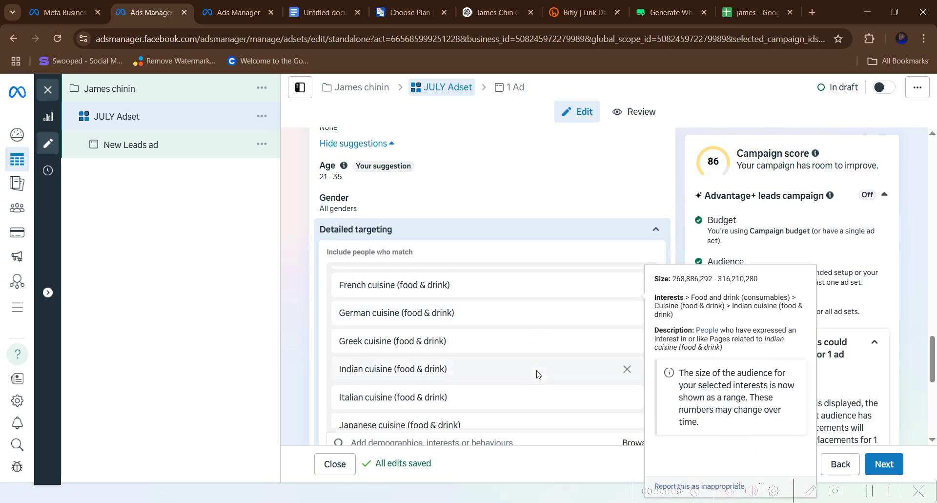
{"action": "scroll", "coordinate": [537, 374], "scroll_direction": "down", "scroll_amount": 4}
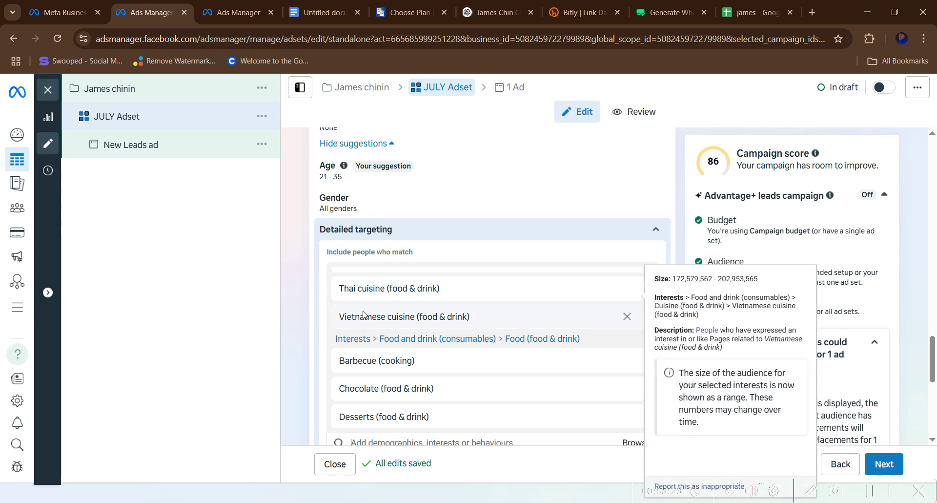
{"action": "scroll", "coordinate": [363, 322], "scroll_direction": "down", "scroll_amount": 3}
{"action": "scroll", "coordinate": [363, 332], "scroll_direction": "down", "scroll_amount": 8}
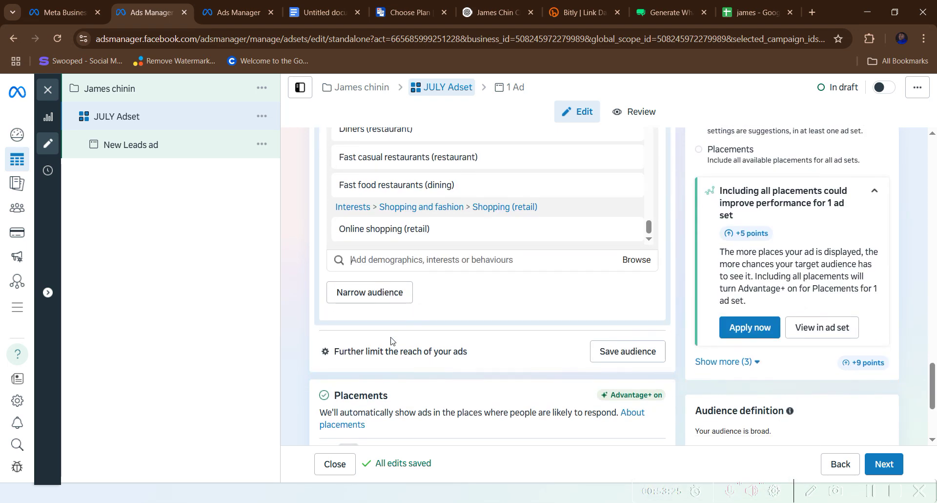
{"action": "scroll", "coordinate": [391, 340], "scroll_direction": "down", "scroll_amount": 2}
- Save the JULY Adset's current targeting as a reusable audience
{"action": "scroll", "coordinate": [391, 337], "scroll_direction": "up", "scroll_amount": 4}
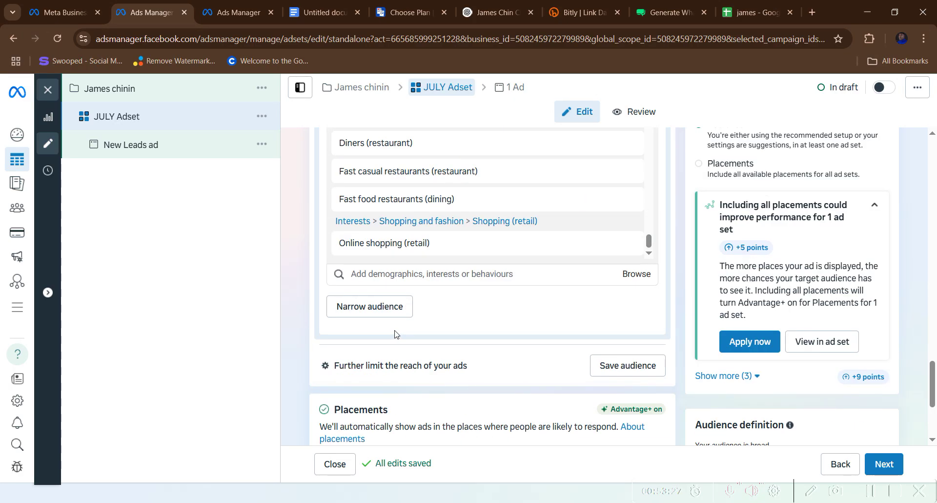
{"action": "left_click", "coordinate": [636, 368]}
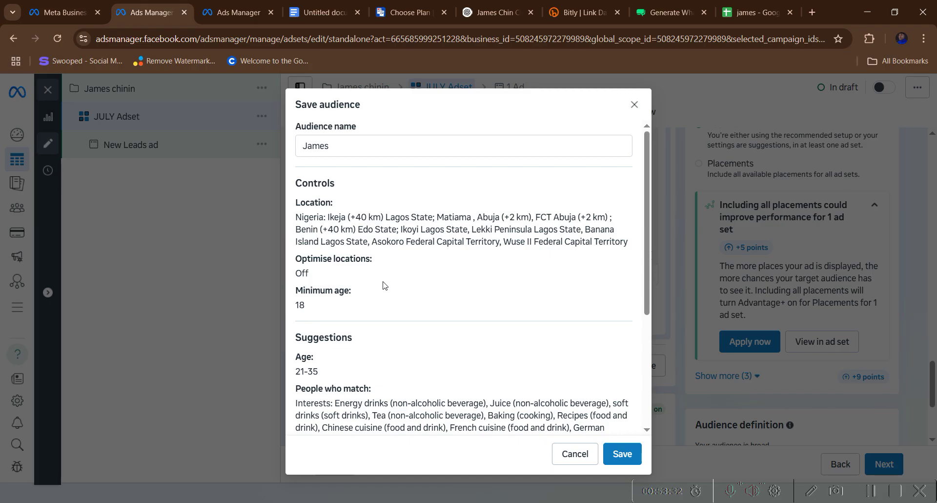
{"action": "left_click", "coordinate": [622, 453]}
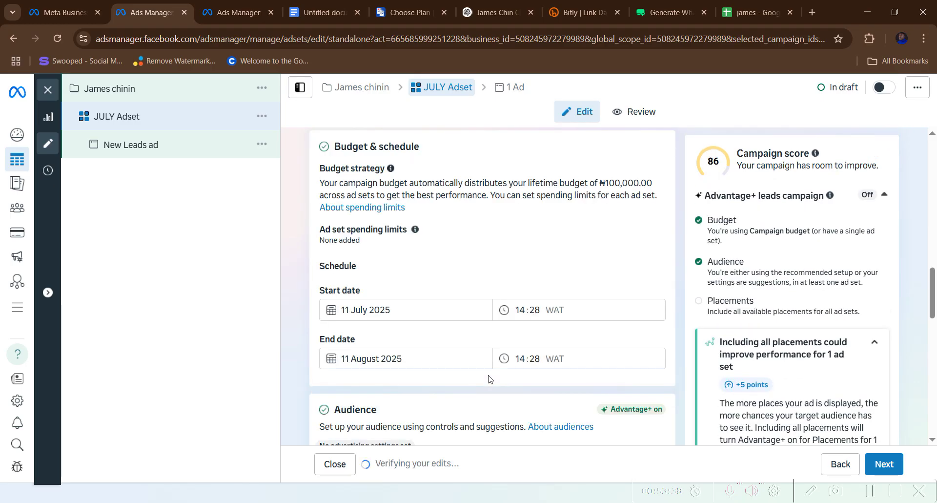
- Review the ad set's settings and continue to the New Leads ad
{"action": "scroll", "coordinate": [463, 371], "scroll_direction": "down", "scroll_amount": 10}
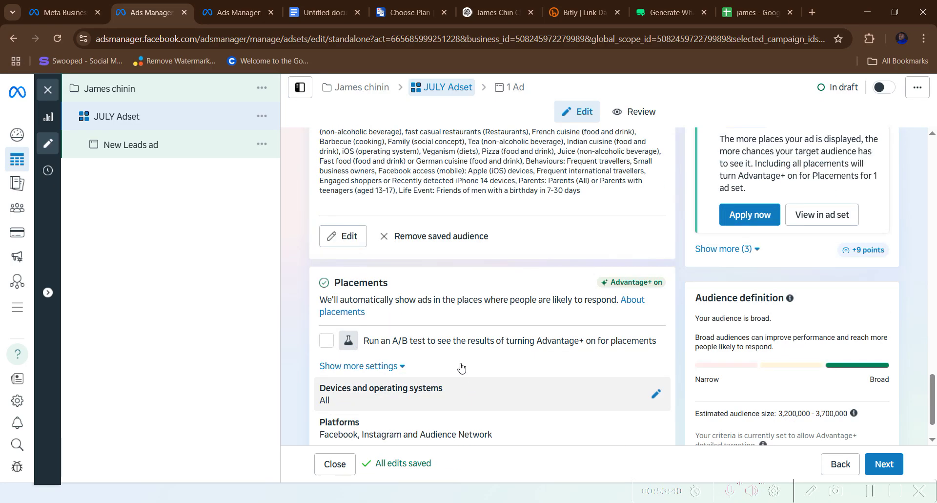
{"action": "scroll", "coordinate": [462, 367], "scroll_direction": "up", "scroll_amount": 4}
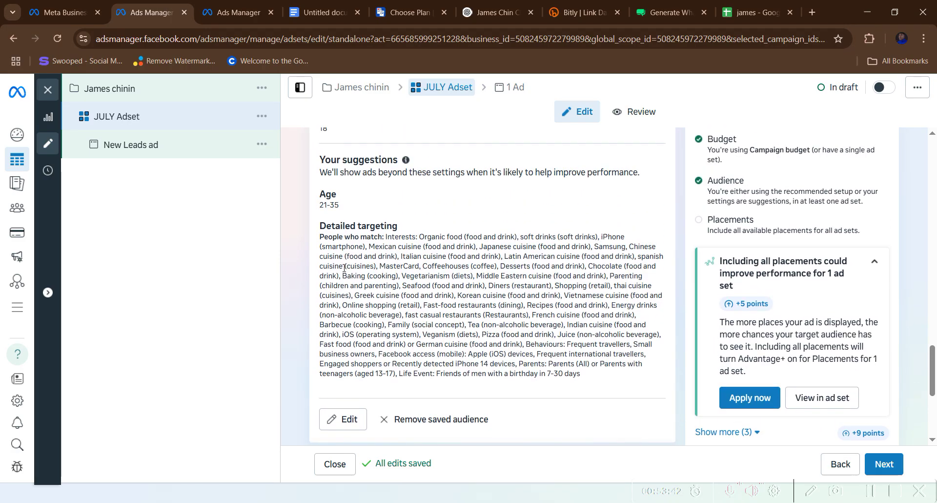
{"action": "scroll", "coordinate": [342, 312], "scroll_direction": "down", "scroll_amount": 5}
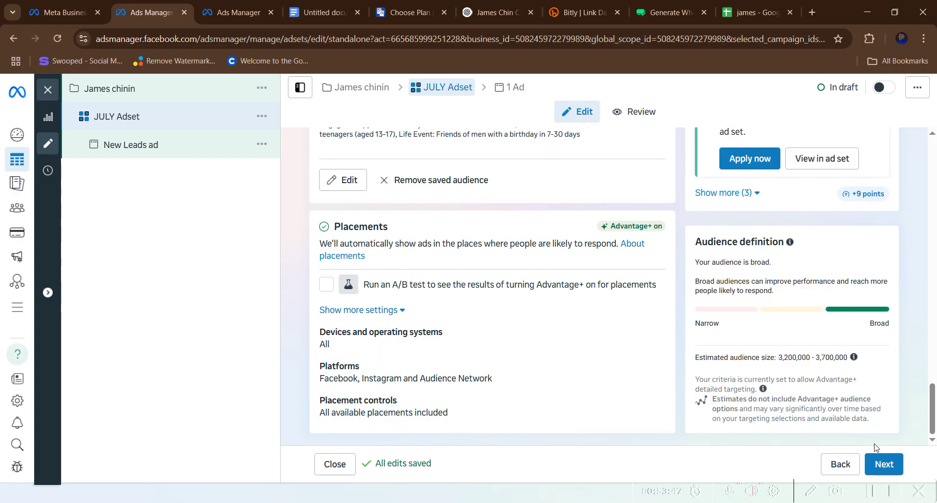
{"action": "left_click", "coordinate": [884, 463]}
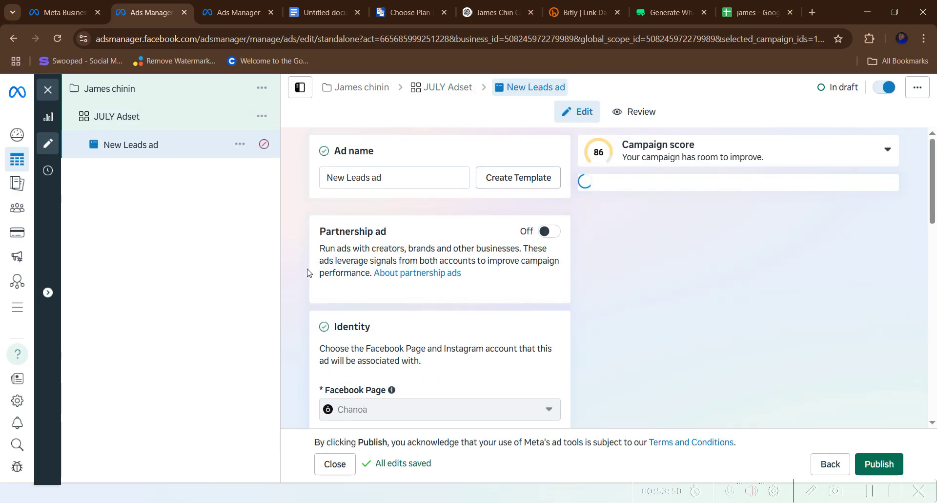
- Scroll down to Ad creative and remove the New Leads ad's current media
{"action": "scroll", "coordinate": [378, 274], "scroll_direction": "down", "scroll_amount": 2}
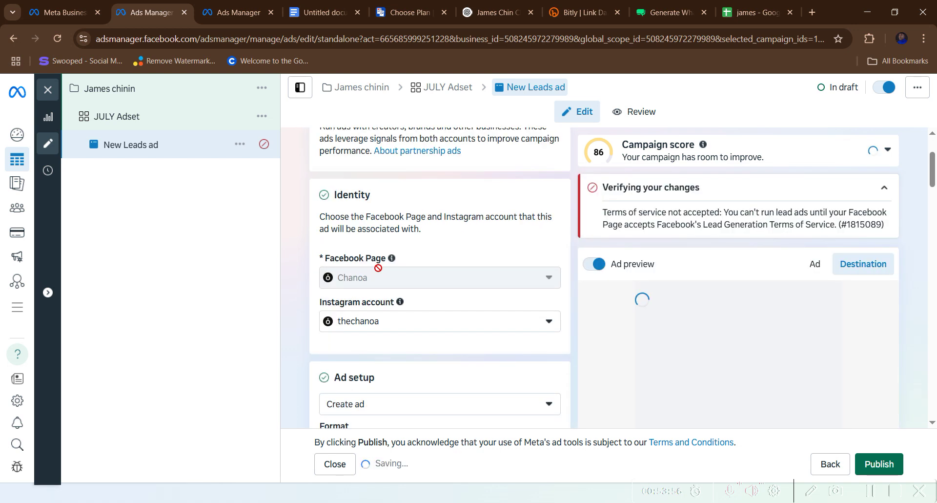
{"action": "scroll", "coordinate": [415, 261], "scroll_direction": "down", "scroll_amount": 3}
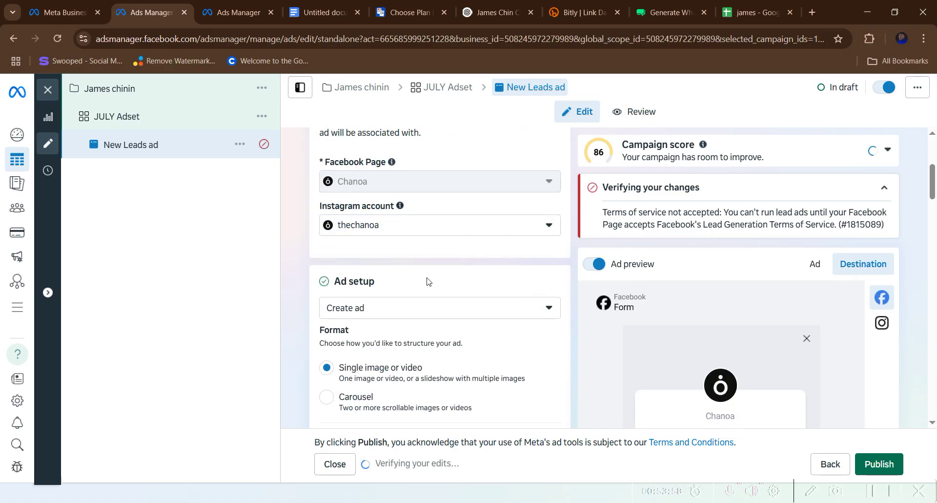
{"action": "scroll", "coordinate": [424, 281], "scroll_direction": "down", "scroll_amount": 9}
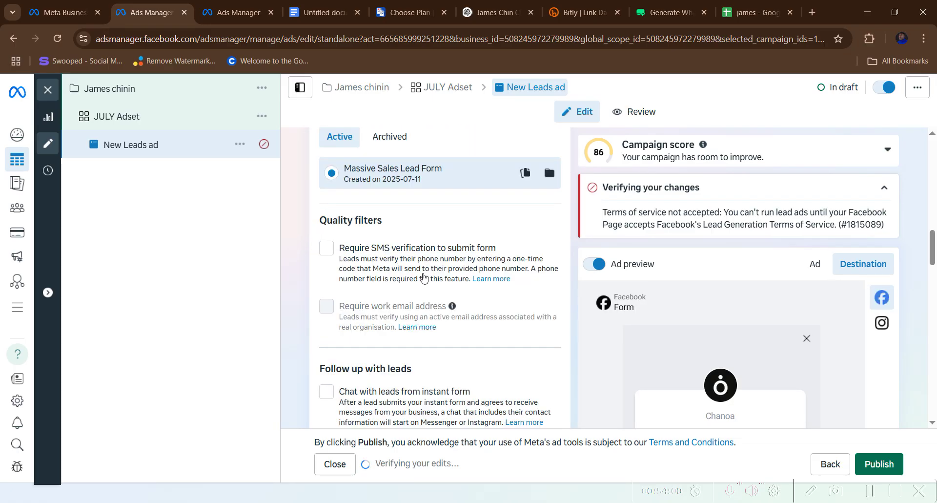
{"action": "scroll", "coordinate": [423, 277], "scroll_direction": "up", "scroll_amount": 15}
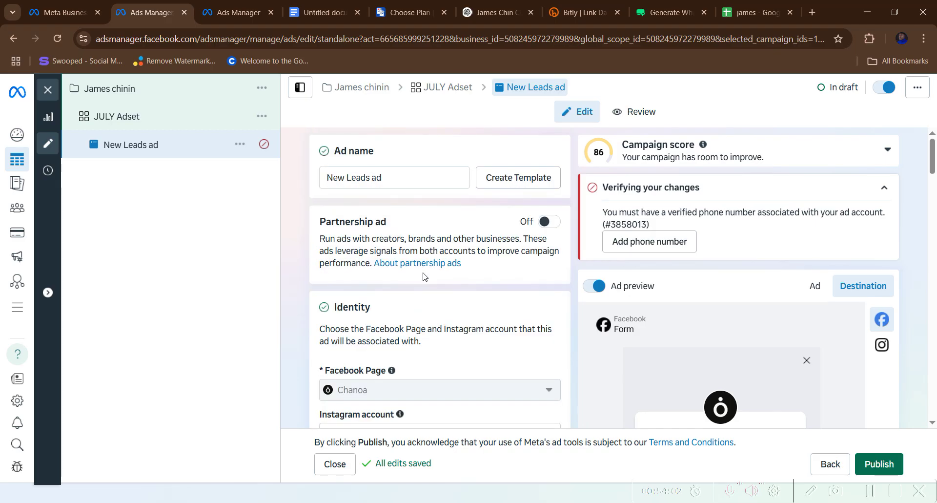
{"action": "scroll", "coordinate": [423, 273], "scroll_direction": "down", "scroll_amount": 3}
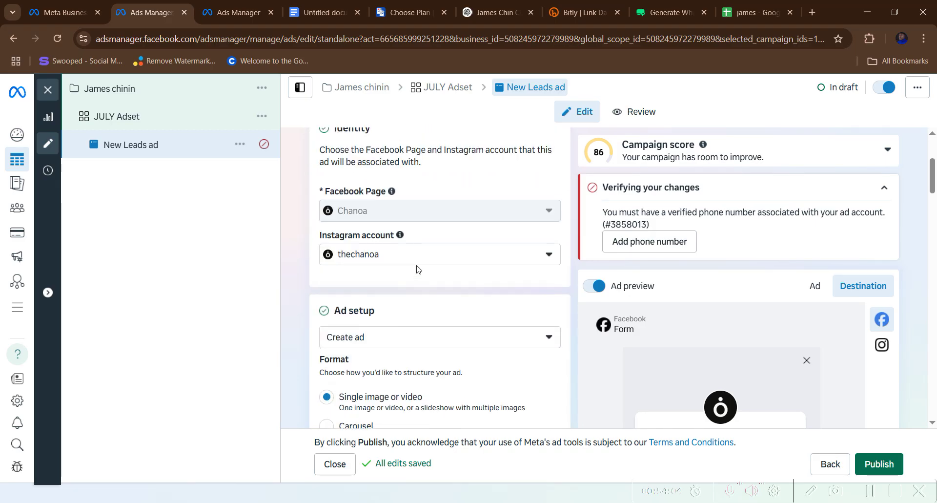
{"action": "scroll", "coordinate": [419, 268], "scroll_direction": "up", "scroll_amount": 1}
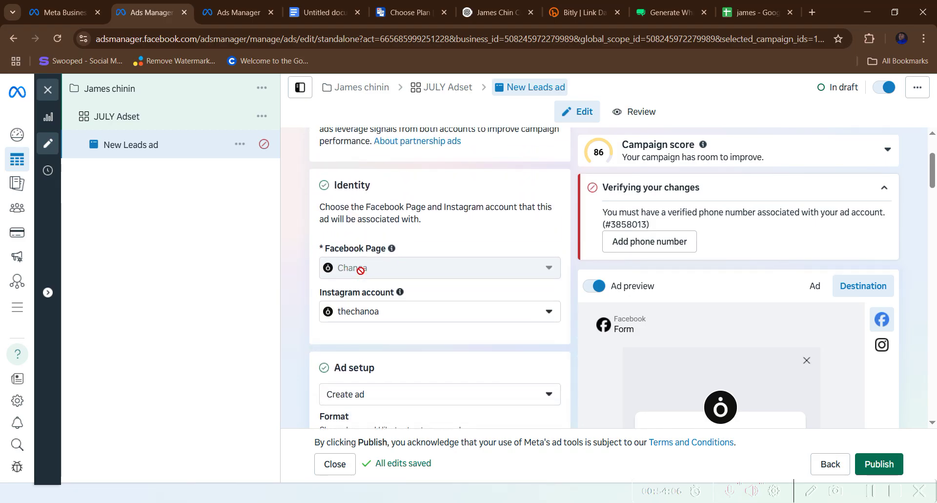
{"action": "scroll", "coordinate": [371, 302], "scroll_direction": "down", "scroll_amount": 3}
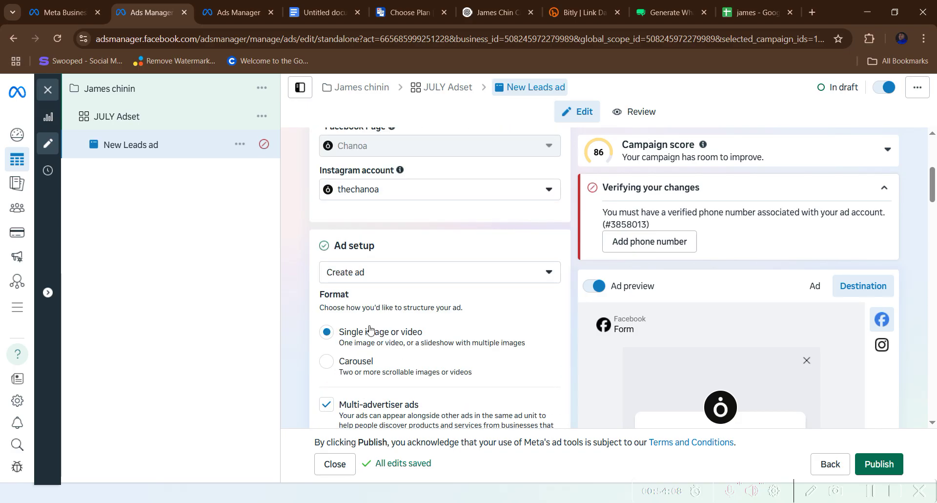
{"action": "scroll", "coordinate": [370, 330], "scroll_direction": "down", "scroll_amount": 5}
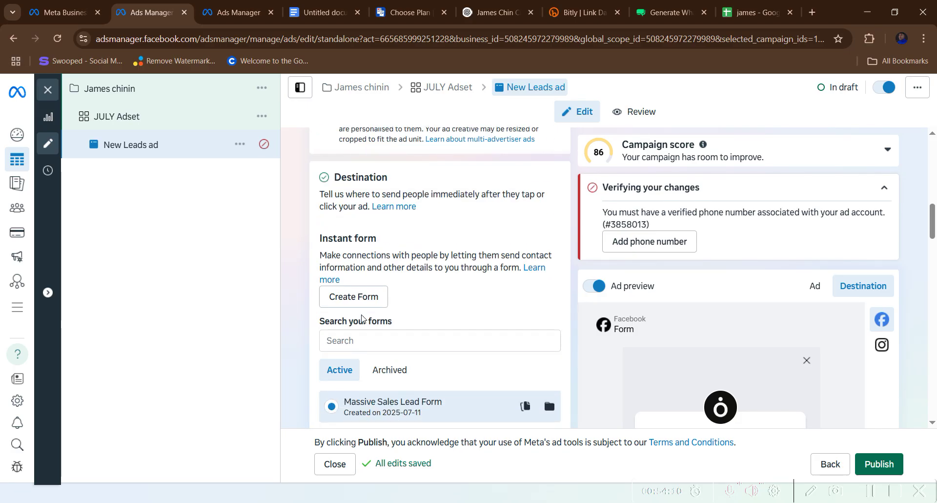
{"action": "scroll", "coordinate": [362, 319], "scroll_direction": "down", "scroll_amount": 2}
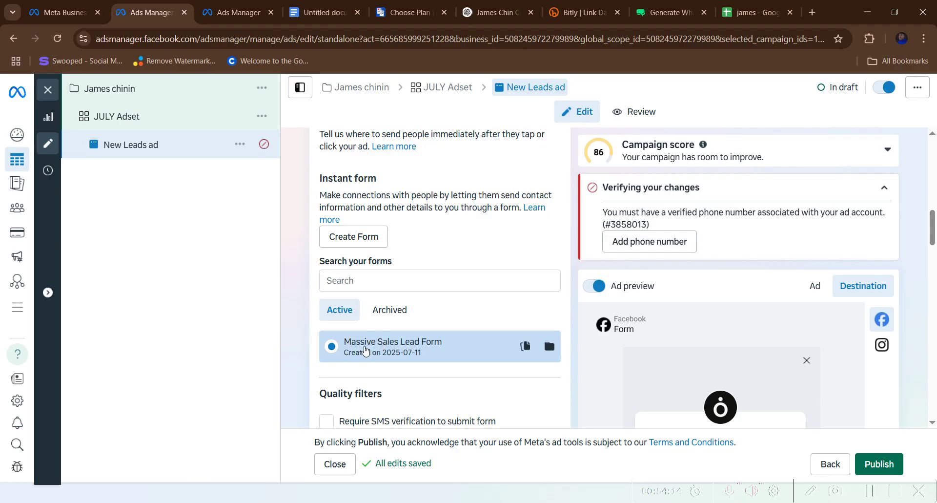
{"action": "scroll", "coordinate": [374, 351], "scroll_direction": "down", "scroll_amount": 8}
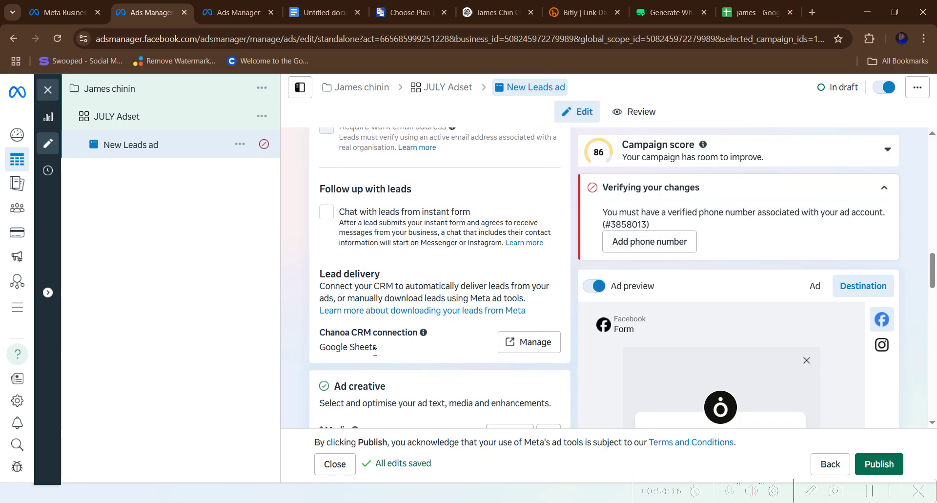
{"action": "scroll", "coordinate": [375, 351], "scroll_direction": "down", "scroll_amount": 6}
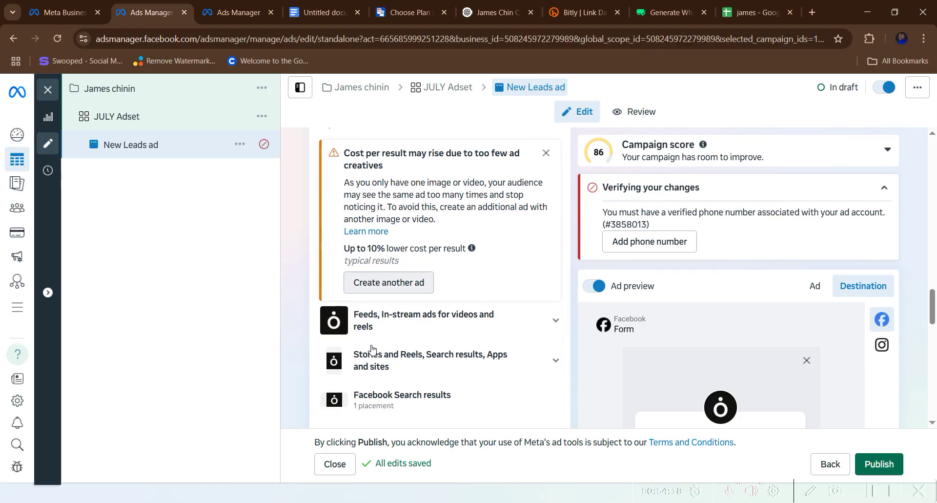
{"action": "scroll", "coordinate": [370, 348], "scroll_direction": "down", "scroll_amount": 3}
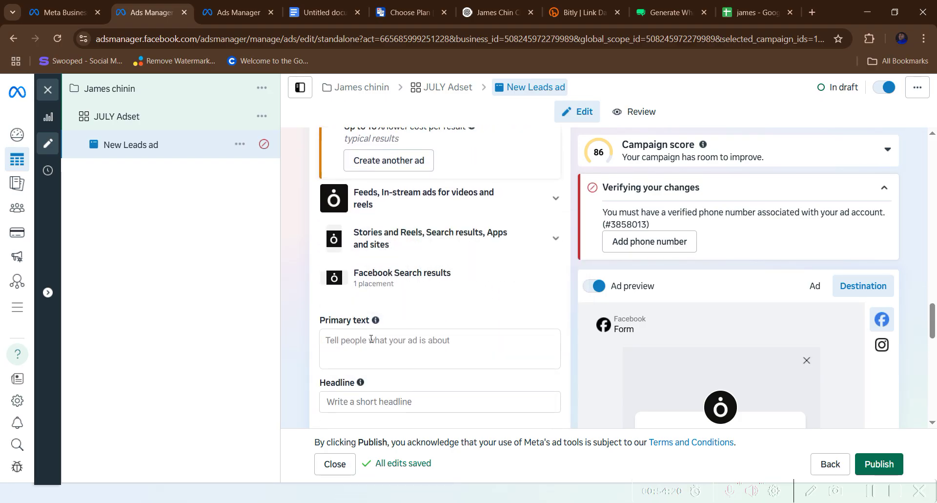
{"action": "scroll", "coordinate": [371, 338], "scroll_direction": "up", "scroll_amount": 9}
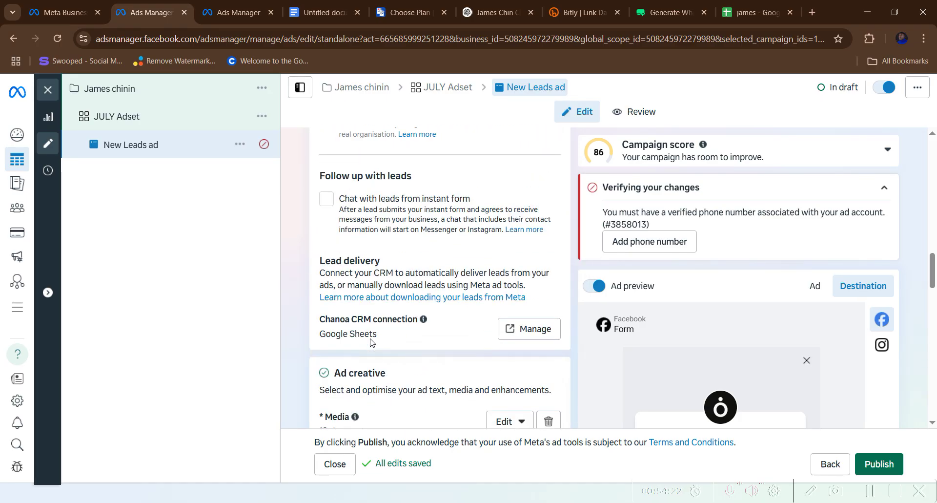
{"action": "left_click", "coordinate": [548, 421]}
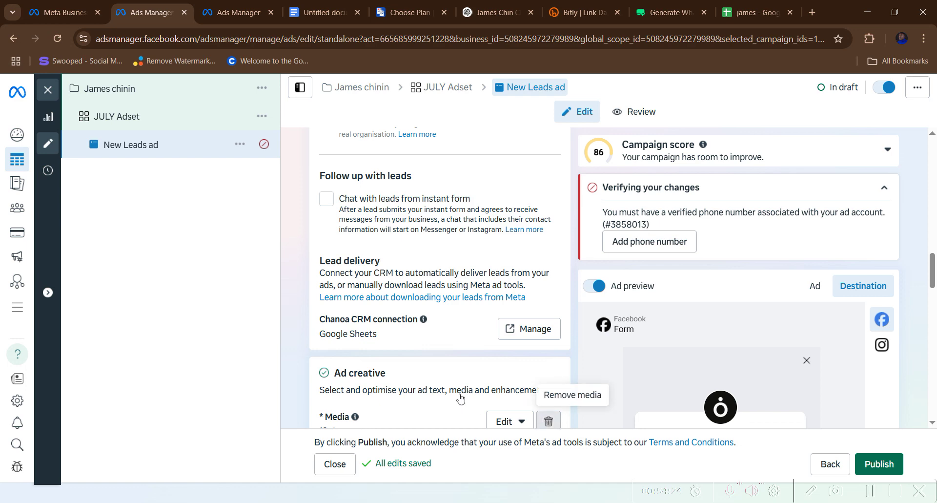
- Set up a single image ad and upload the WhatsApp food photo
{"action": "scroll", "coordinate": [371, 337], "scroll_direction": "down", "scroll_amount": 3}
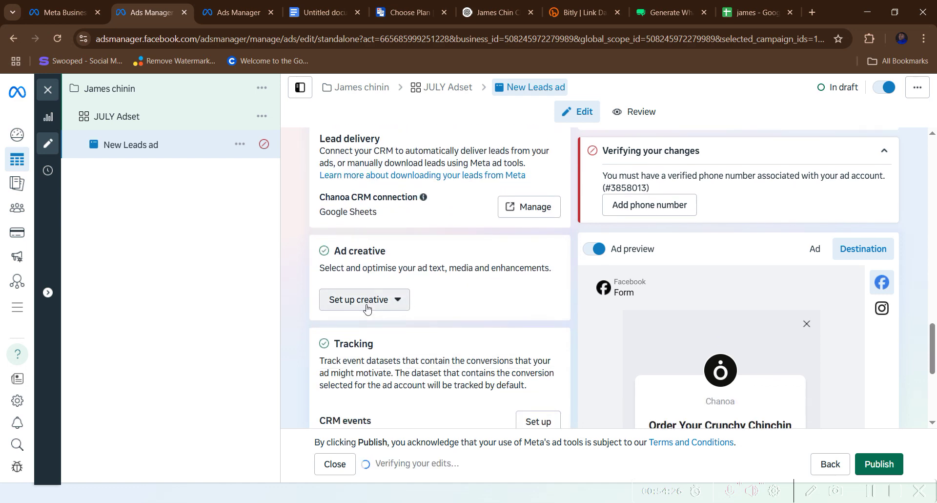
{"action": "left_click", "coordinate": [367, 305]}
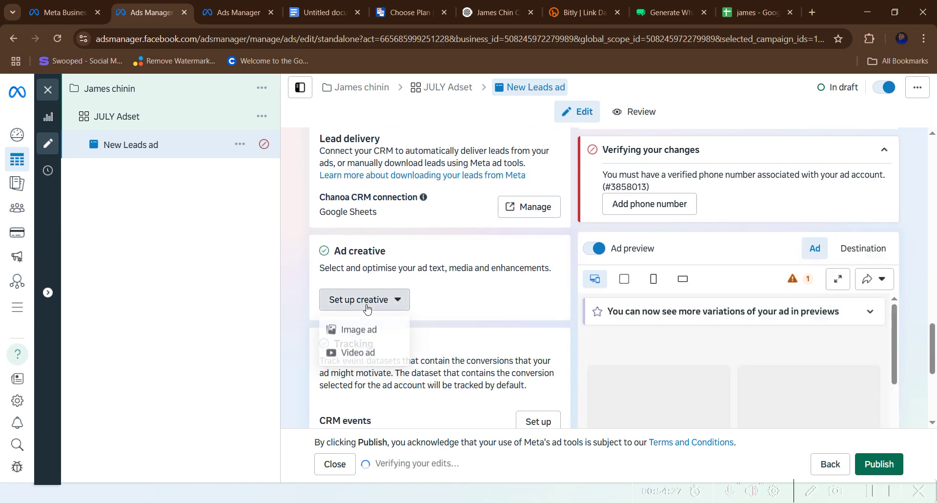
{"action": "left_click", "coordinate": [366, 334]}
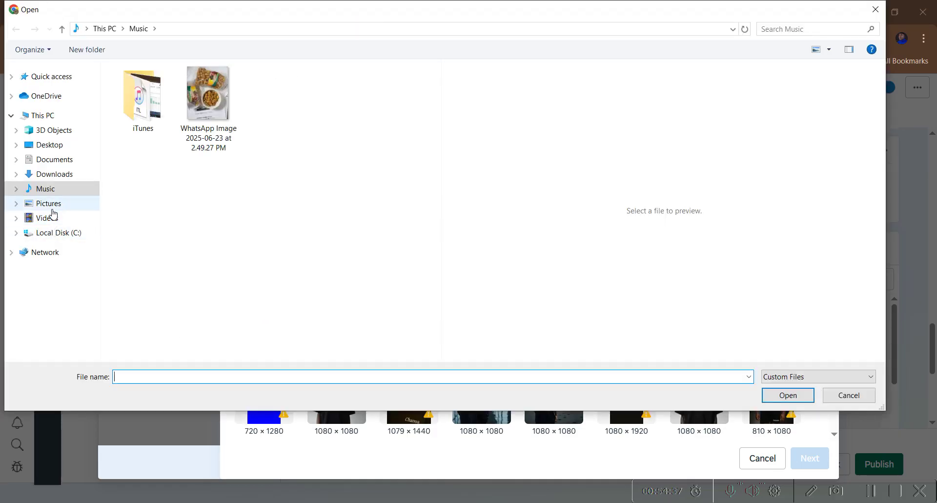
{"action": "left_click", "coordinate": [52, 207]}
{"action": "left_click", "coordinate": [52, 191]}
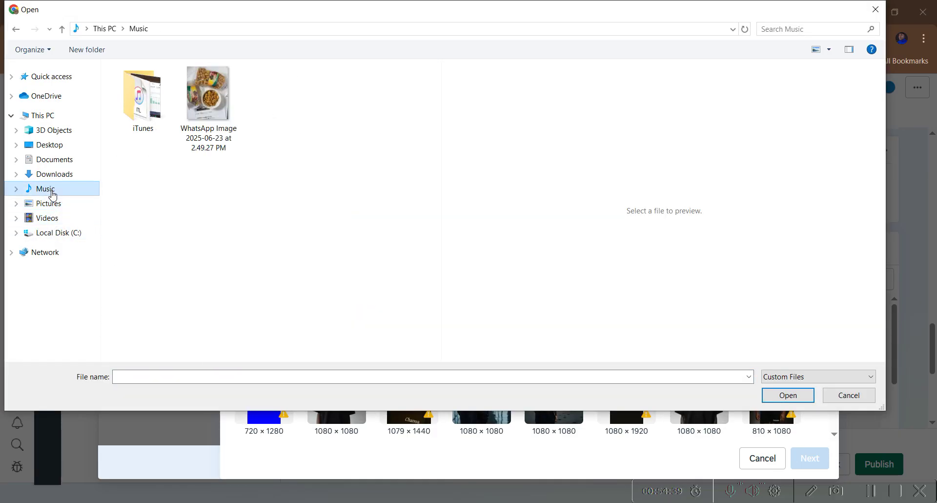
{"action": "left_click", "coordinate": [207, 105]}
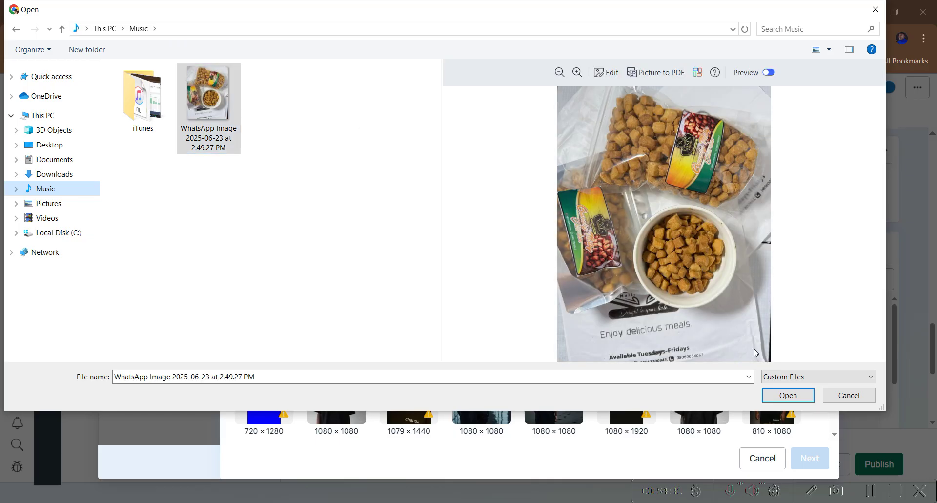
{"action": "left_click", "coordinate": [788, 394]}
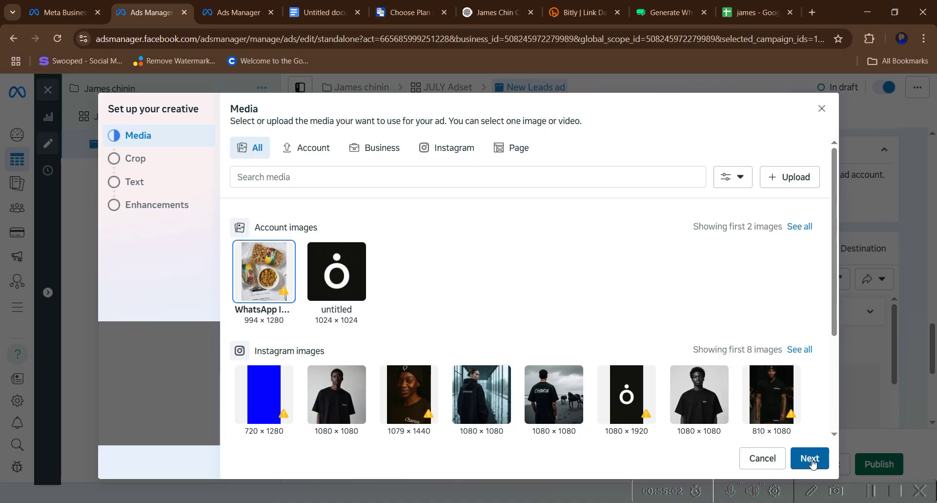
- Confirm the selected photo and accept its placement crops
{"action": "left_click", "coordinate": [809, 458]}
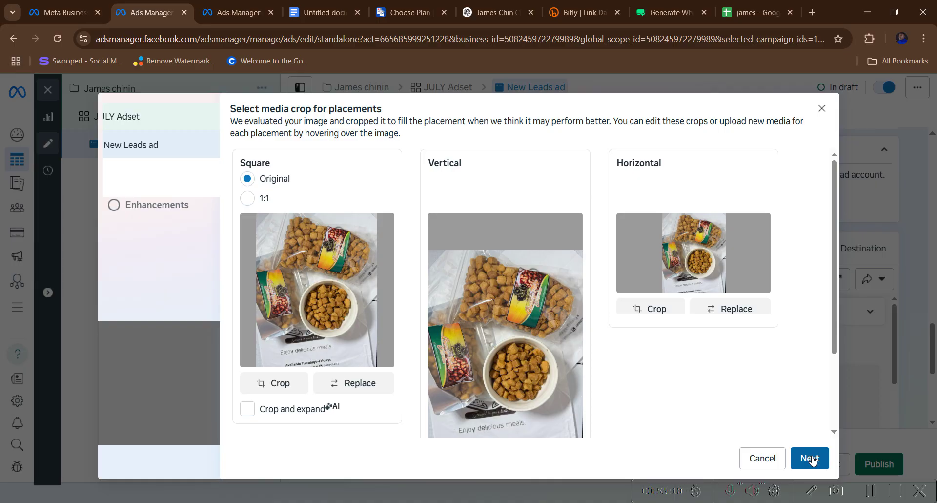
{"action": "scroll", "coordinate": [610, 371], "scroll_direction": "down", "scroll_amount": 2}
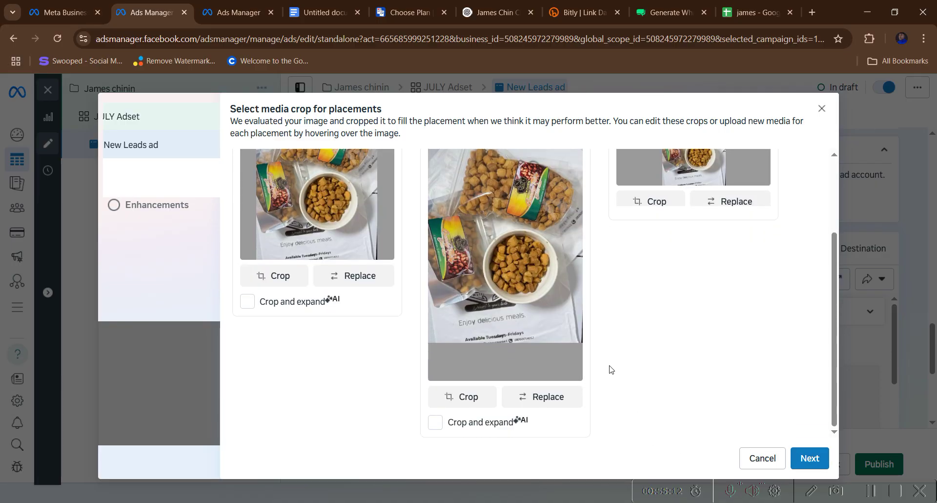
{"action": "left_click", "coordinate": [808, 457]}
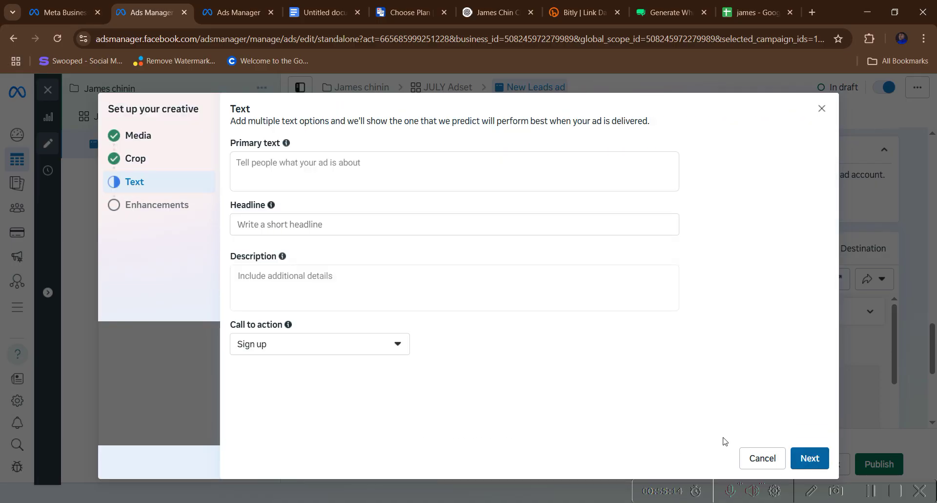
- Copy the HEADER line from the Google Docs ad-copy document
{"action": "left_click", "coordinate": [322, 12]}
{"action": "scroll", "coordinate": [300, 272], "scroll_direction": "up", "scroll_amount": 10}
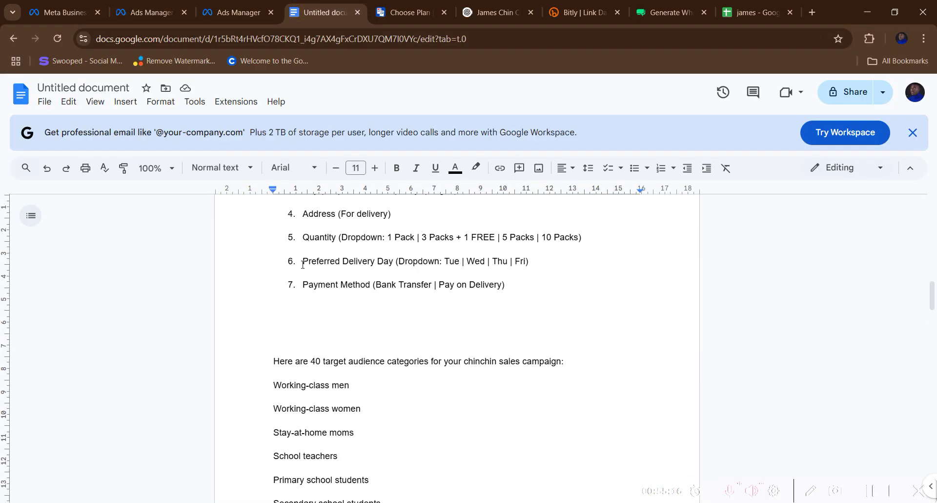
{"action": "scroll", "coordinate": [301, 272], "scroll_direction": "up", "scroll_amount": 10}
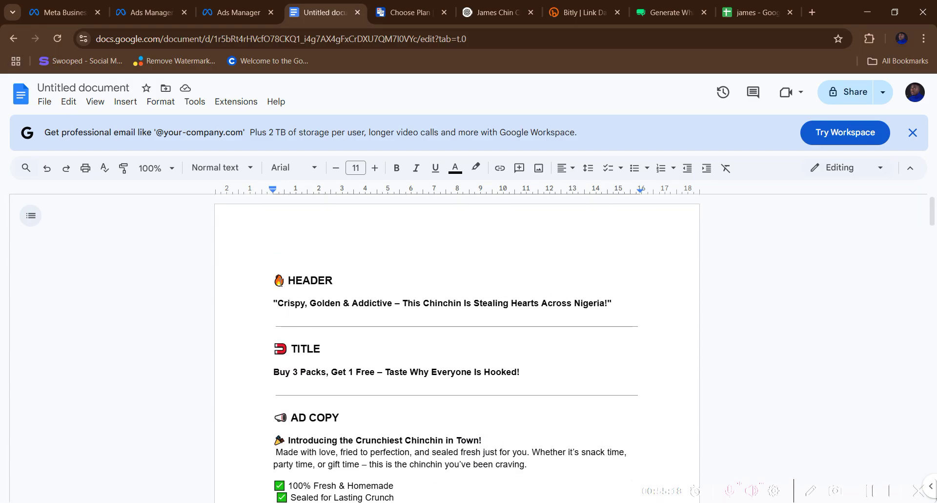
{"action": "left_click_drag", "start_coordinate": [275, 303], "coordinate": [622, 307]}
{"action": "right_click", "coordinate": [438, 303]}
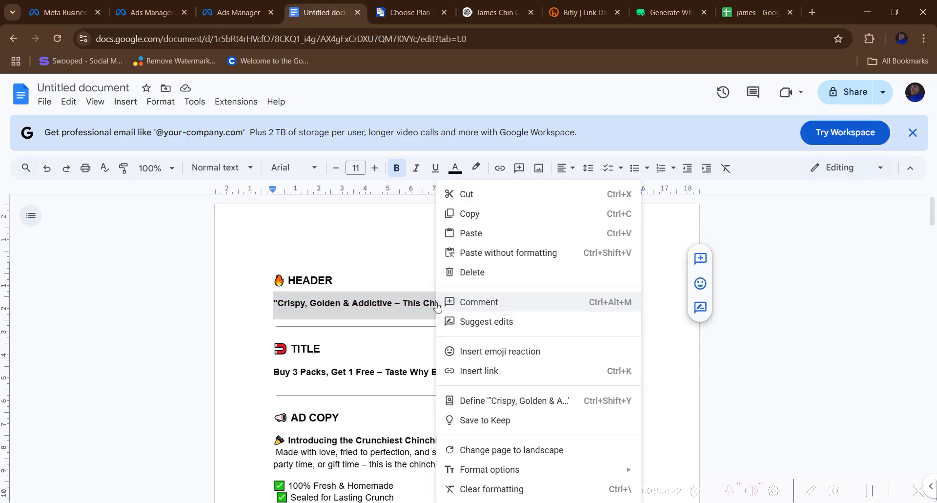
{"action": "left_click", "coordinate": [445, 152]}
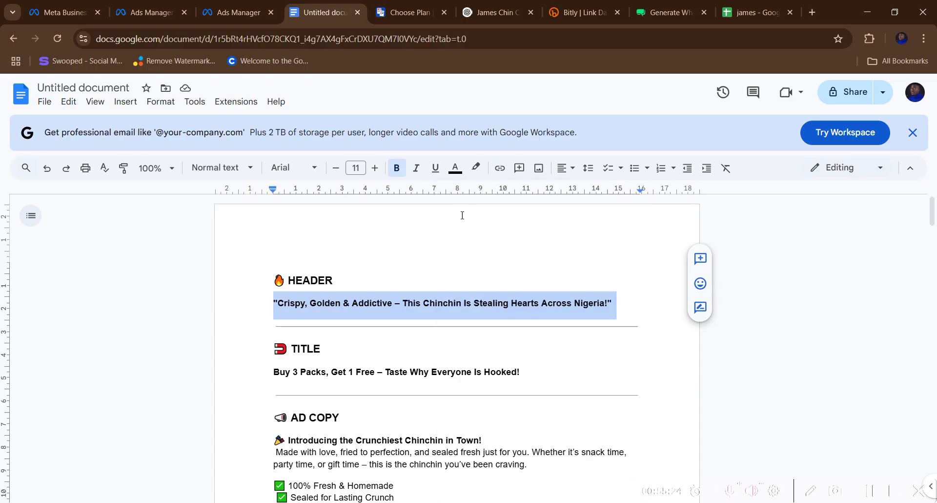
{"action": "left_click", "coordinate": [434, 299]}
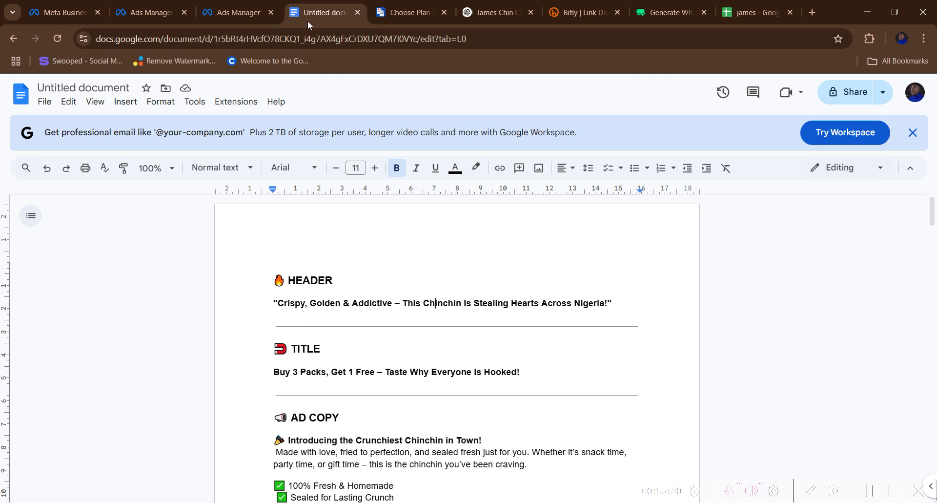
- Paste the 'Crispy, Golden & Addictive' header line into the ad's Headline field
{"action": "left_click", "coordinate": [218, 13]}
{"action": "left_click", "coordinate": [157, 14]}
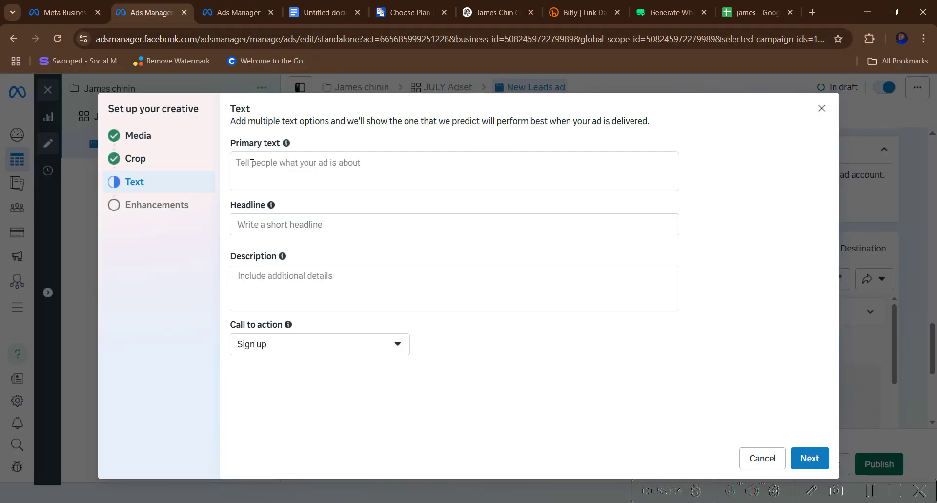
{"action": "left_click", "coordinate": [264, 226]}
{"action": "right_click", "coordinate": [264, 225]}
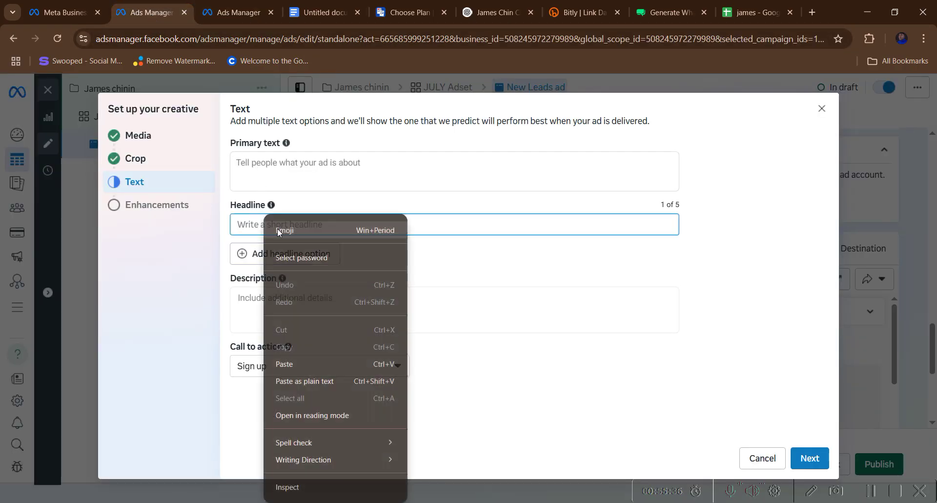
{"action": "left_click", "coordinate": [287, 363]}
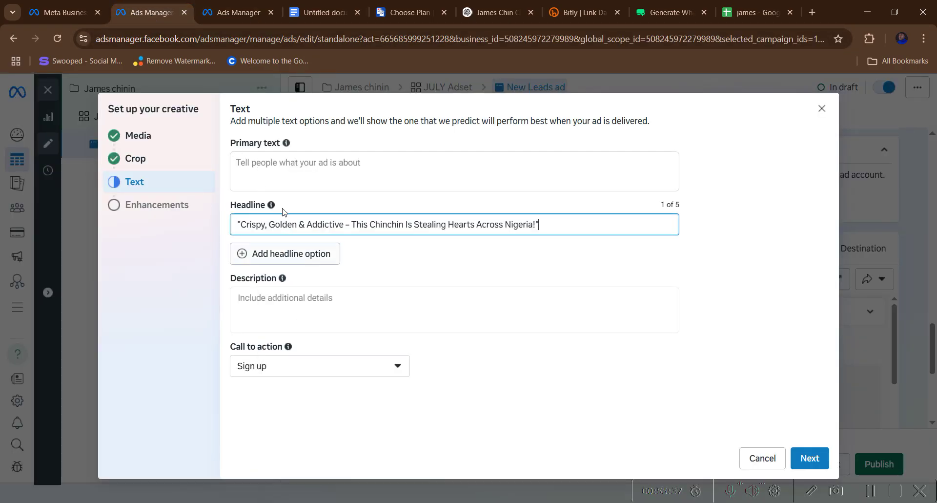
{"action": "left_click", "coordinate": [280, 172]}
- Copy the AD COPY body paragraphs from the Google Docs document
{"action": "left_click", "coordinate": [323, 12]}
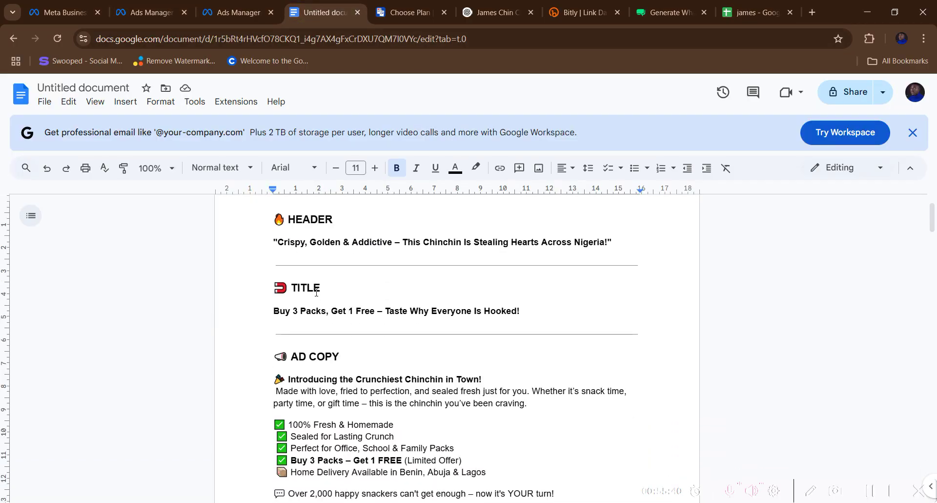
{"action": "scroll", "coordinate": [317, 292], "scroll_direction": "down", "scroll_amount": 1}
{"action": "left_click_drag", "start_coordinate": [275, 320], "coordinate": [555, 434]}
{"action": "right_click", "coordinate": [297, 355]}
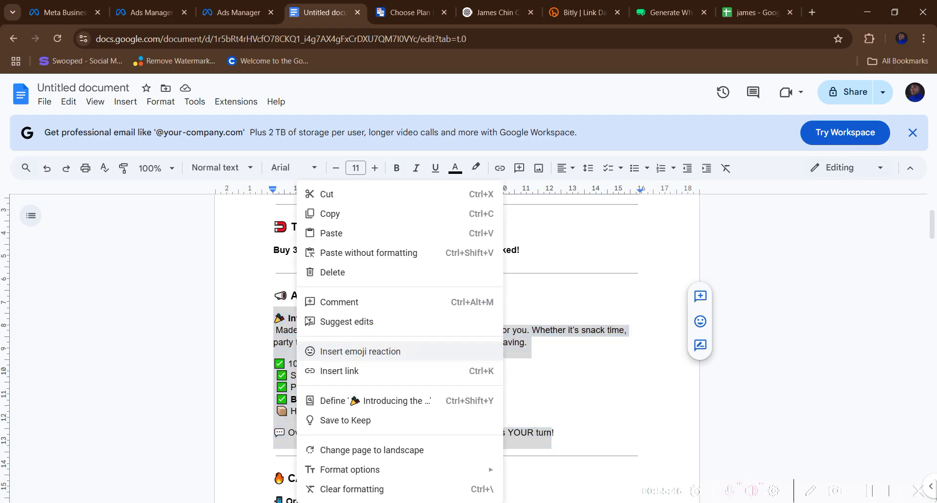
{"action": "left_click", "coordinate": [323, 212]}
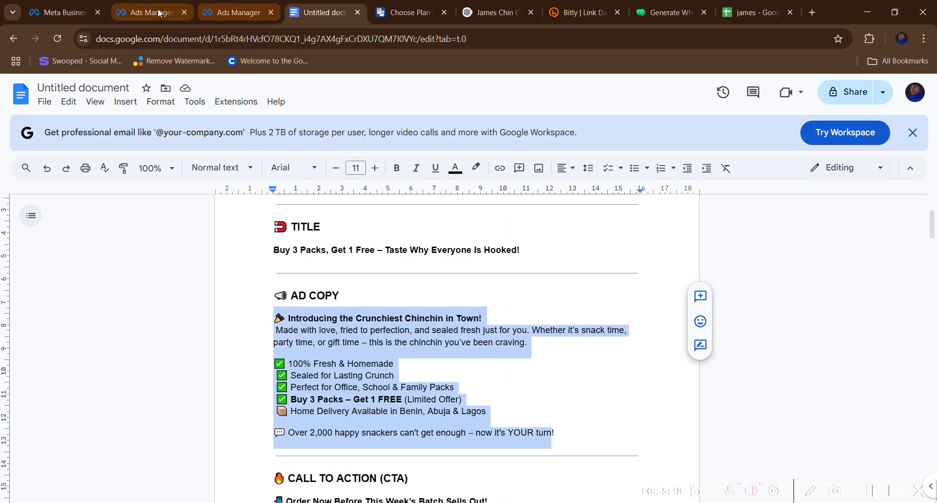
- Paste the 'Introducing the Crunchiest Chinchin' copy into the ad's Primary text
{"action": "left_click", "coordinate": [152, 12]}
{"action": "right_click", "coordinate": [290, 171]}
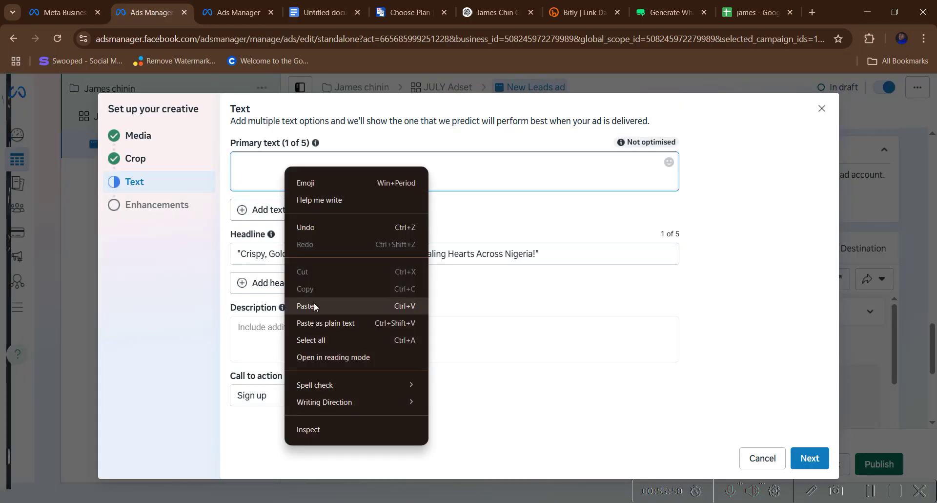
{"action": "left_click", "coordinate": [313, 306]}
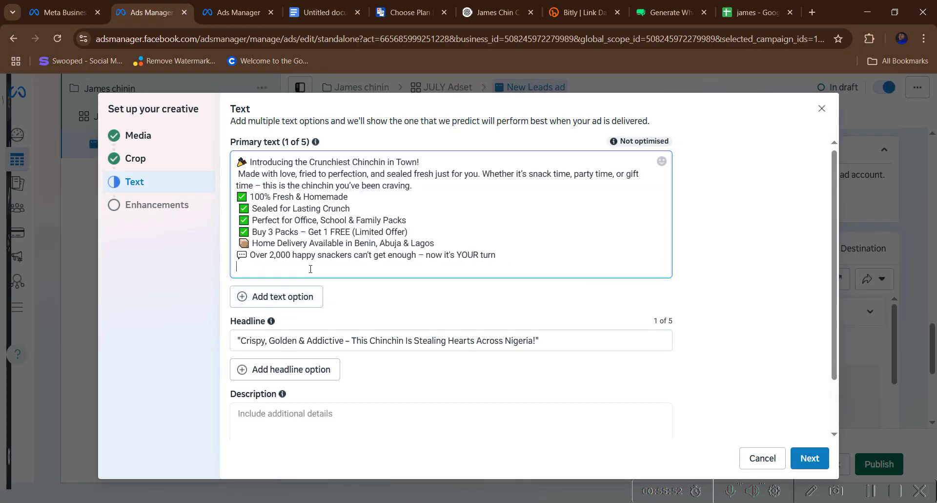
{"action": "scroll", "coordinate": [328, 306], "scroll_direction": "down", "scroll_amount": 2}
{"action": "left_click", "coordinate": [333, 360]}
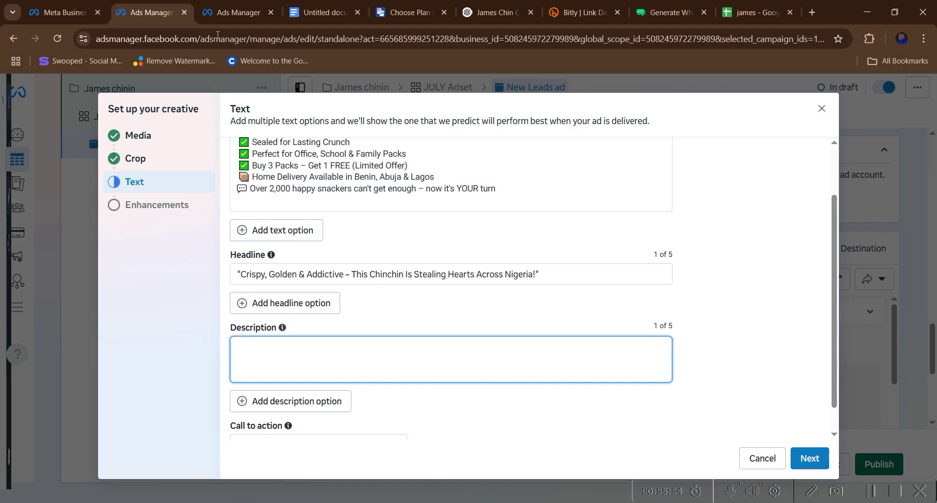
{"action": "left_click", "coordinate": [322, 12]}
- Replace the ad's headline with the doc's TITLE line, 'Buy 3 Packs, Get 1 Free'
{"action": "scroll", "coordinate": [332, 263], "scroll_direction": "down", "scroll_amount": 2}
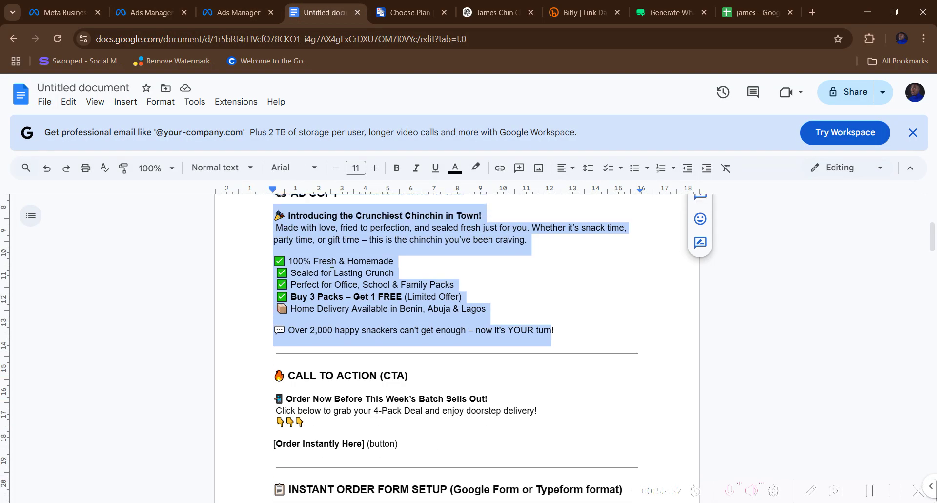
{"action": "scroll", "coordinate": [332, 264], "scroll_direction": "up", "scroll_amount": 2}
{"action": "left_click_drag", "start_coordinate": [272, 250], "coordinate": [524, 250]}
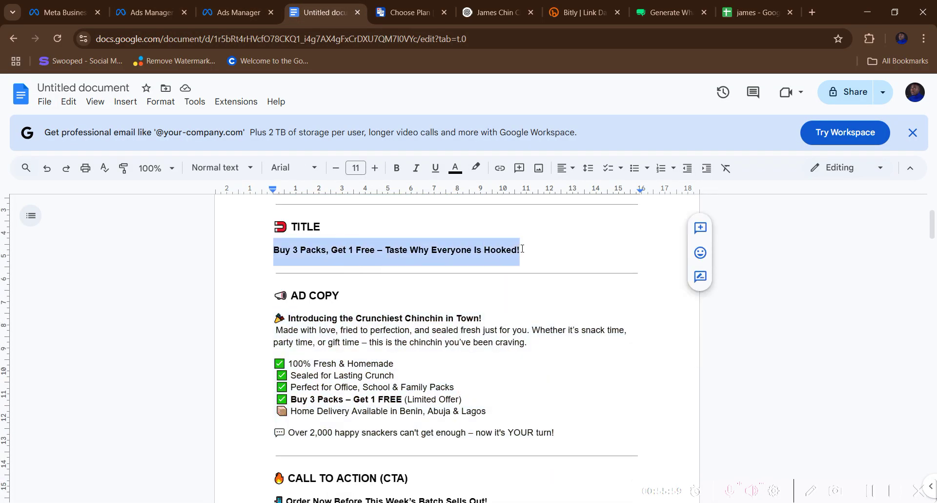
{"action": "right_click", "coordinate": [497, 250]}
{"action": "left_click", "coordinate": [518, 213]}
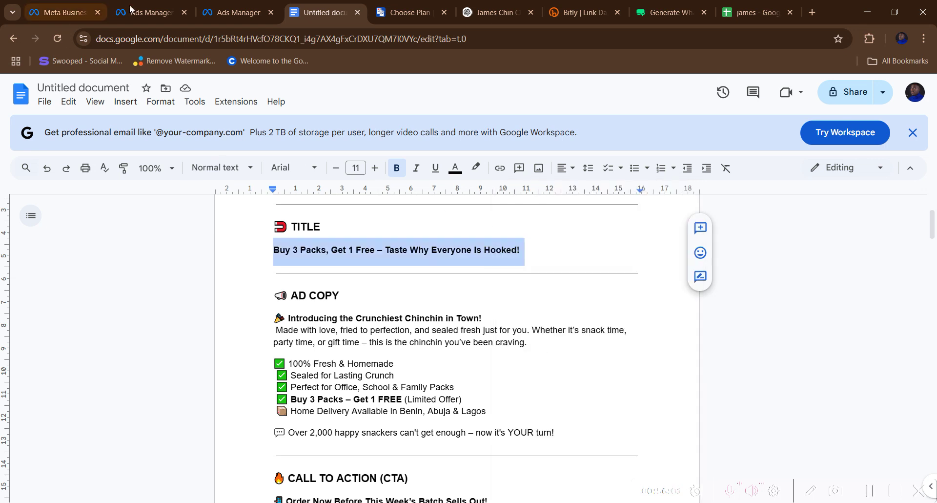
{"action": "left_click", "coordinate": [147, 7]}
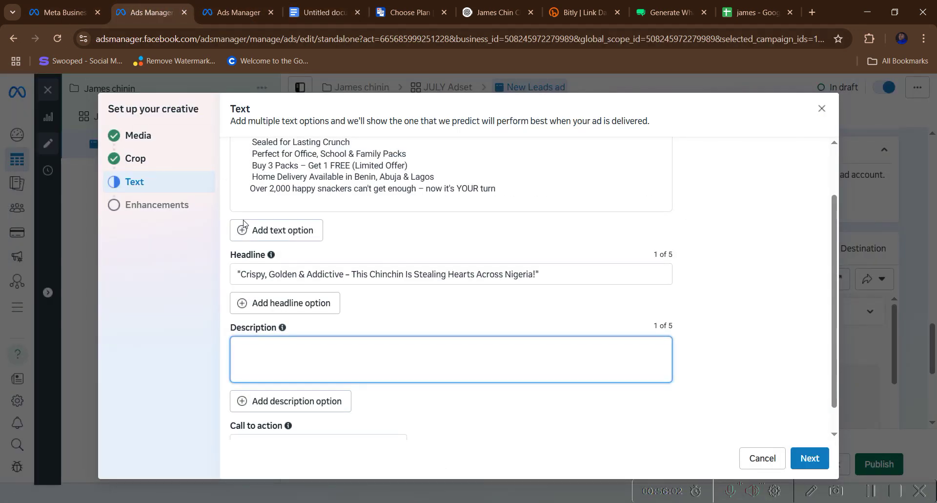
{"action": "left_click_drag", "start_coordinate": [550, 271], "coordinate": [229, 274]}
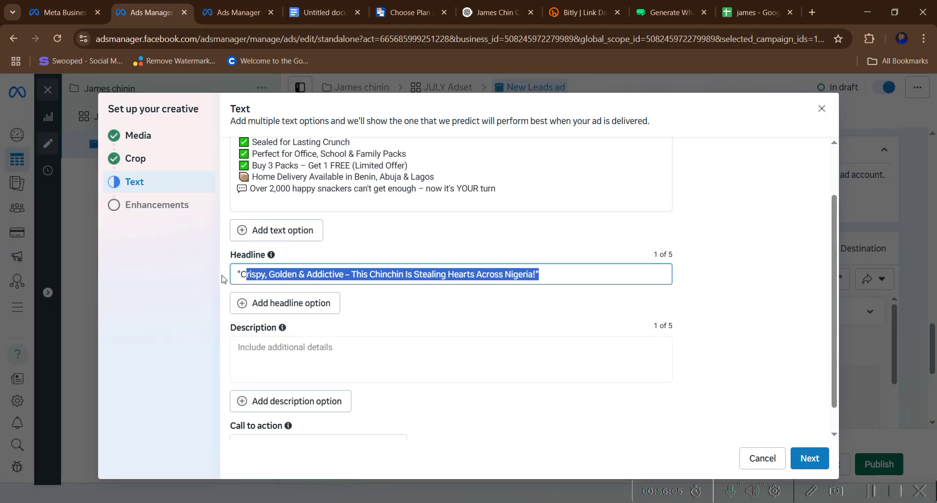
{"action": "right_click", "coordinate": [257, 276]}
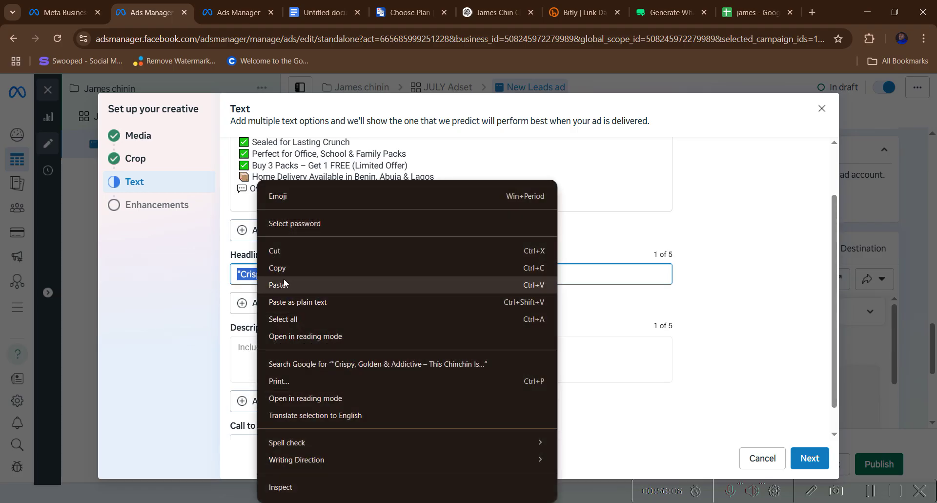
{"action": "left_click", "coordinate": [280, 283]}
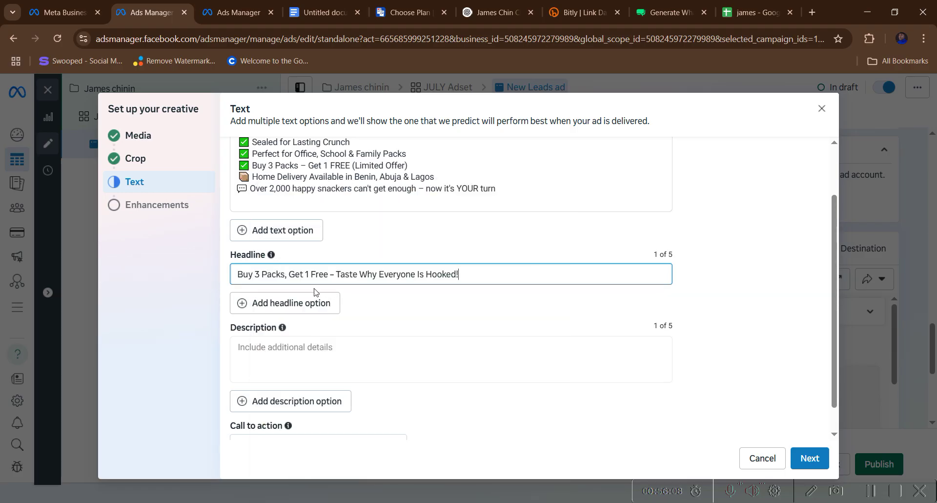
{"action": "key", "text": "ctrl+a"}
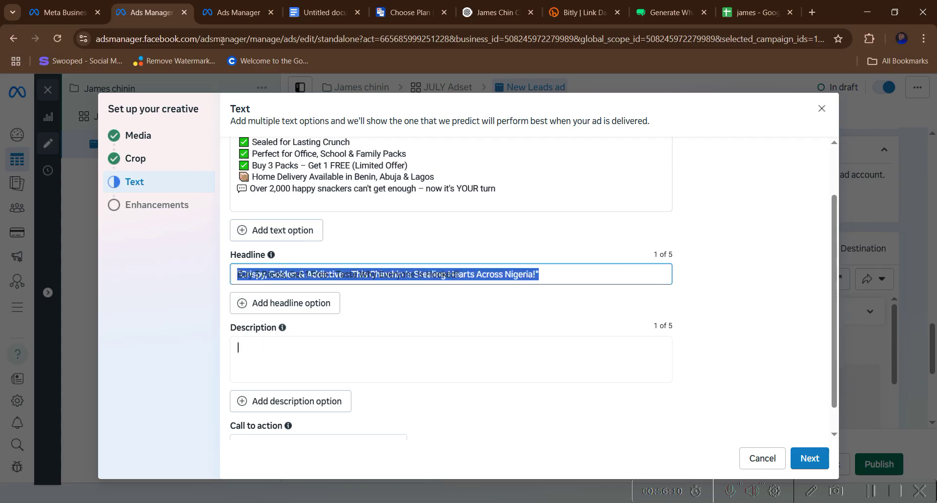
- Paste the doc's 'Crispy, Golden & Addictive' HEADER line into the ad's Description
{"action": "left_click", "coordinate": [322, 12]}
{"action": "scroll", "coordinate": [345, 282], "scroll_direction": "down", "scroll_amount": 3}
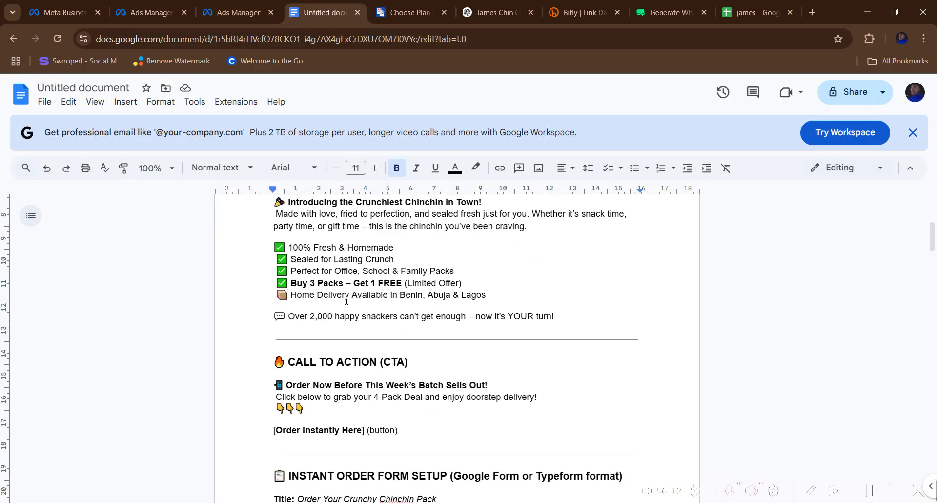
{"action": "scroll", "coordinate": [327, 298], "scroll_direction": "up", "scroll_amount": 3}
{"action": "scroll", "coordinate": [320, 317], "scroll_direction": "up", "scroll_amount": 3}
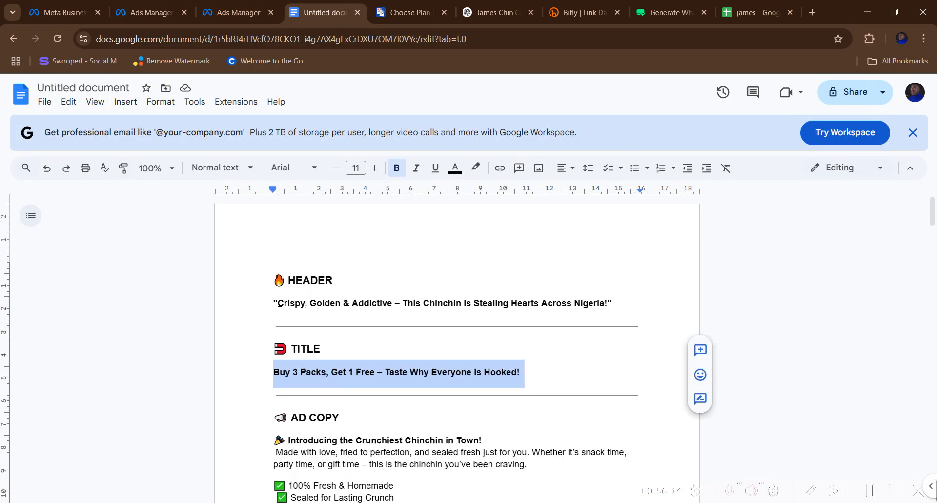
{"action": "left_click_drag", "start_coordinate": [275, 302], "coordinate": [621, 315]}
{"action": "right_click", "coordinate": [567, 303]}
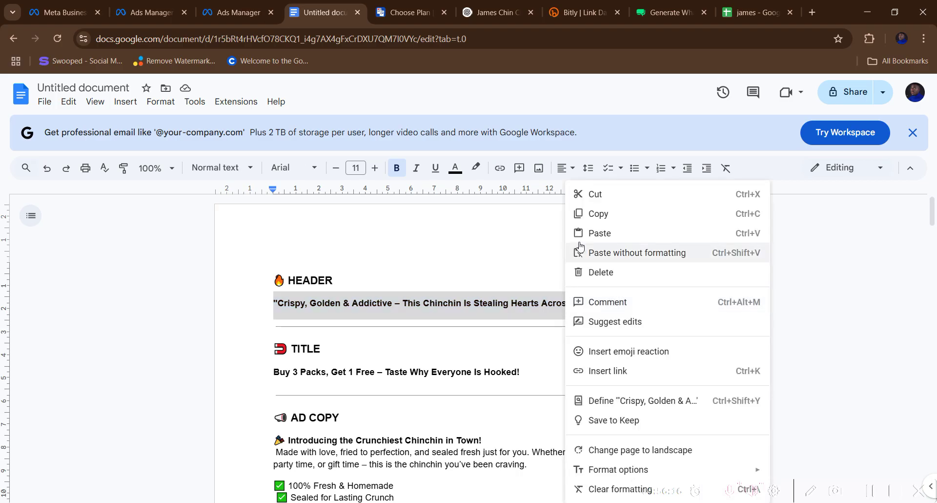
{"action": "left_click", "coordinate": [575, 211]}
{"action": "left_click", "coordinate": [219, 15]}
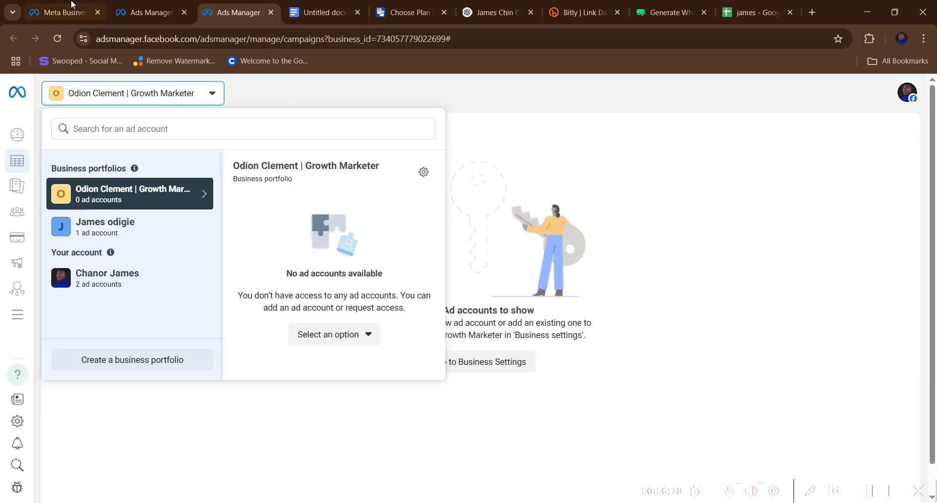
{"action": "left_click", "coordinate": [146, 12]}
{"action": "right_click", "coordinate": [287, 346]}
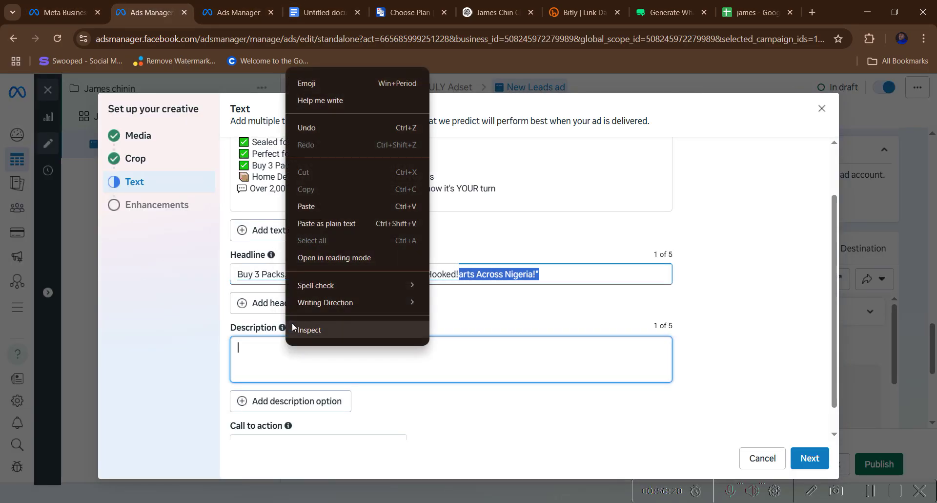
{"action": "left_click", "coordinate": [310, 206]}
{"action": "scroll", "coordinate": [353, 323], "scroll_direction": "down", "scroll_amount": 1}
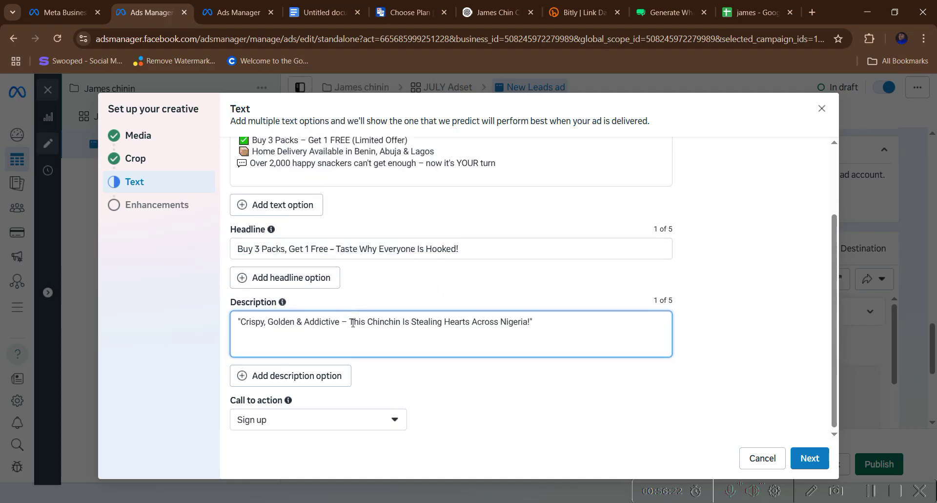
{"action": "left_click", "coordinate": [473, 375]}
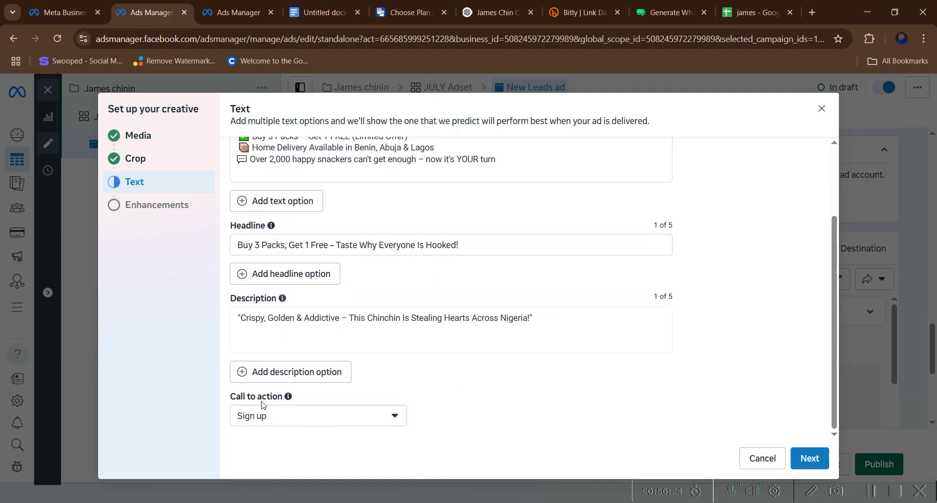
- Set the ad's call to action to Get in touch
{"action": "left_click", "coordinate": [266, 419]}
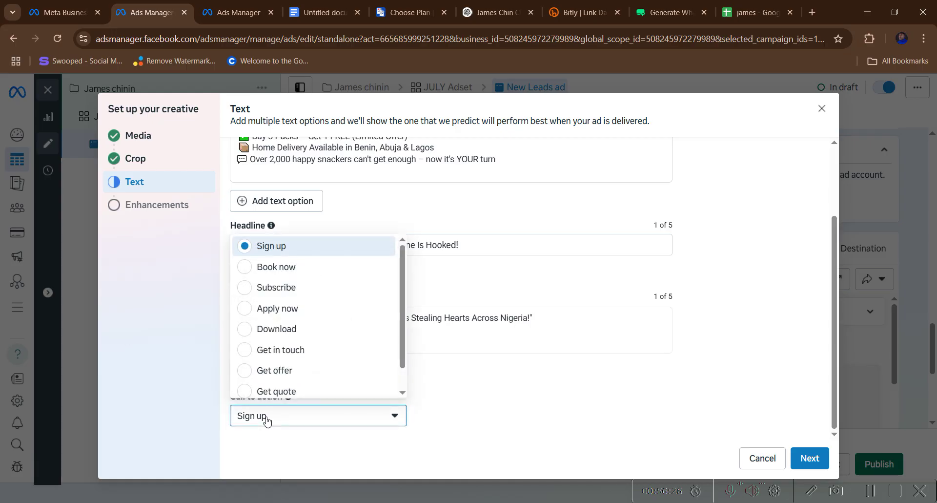
{"action": "scroll", "coordinate": [276, 327], "scroll_direction": "down", "scroll_amount": 1}
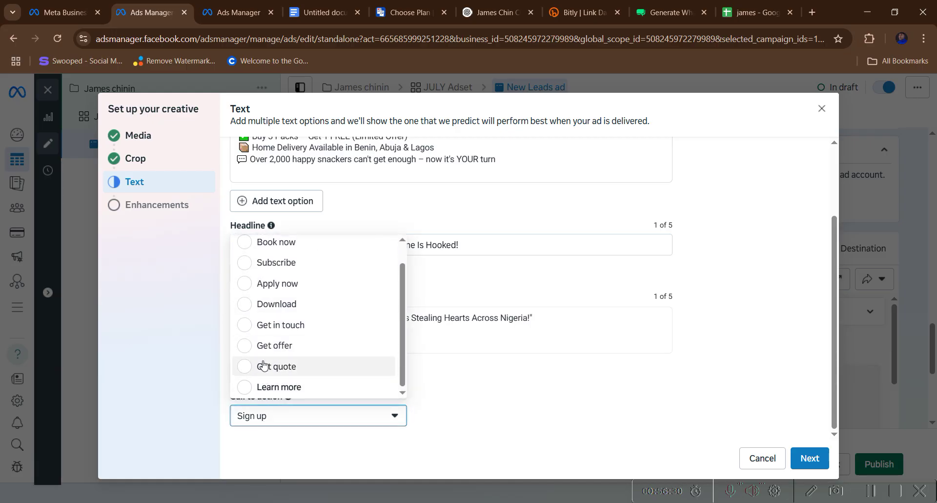
{"action": "scroll", "coordinate": [263, 363], "scroll_direction": "up", "scroll_amount": 1}
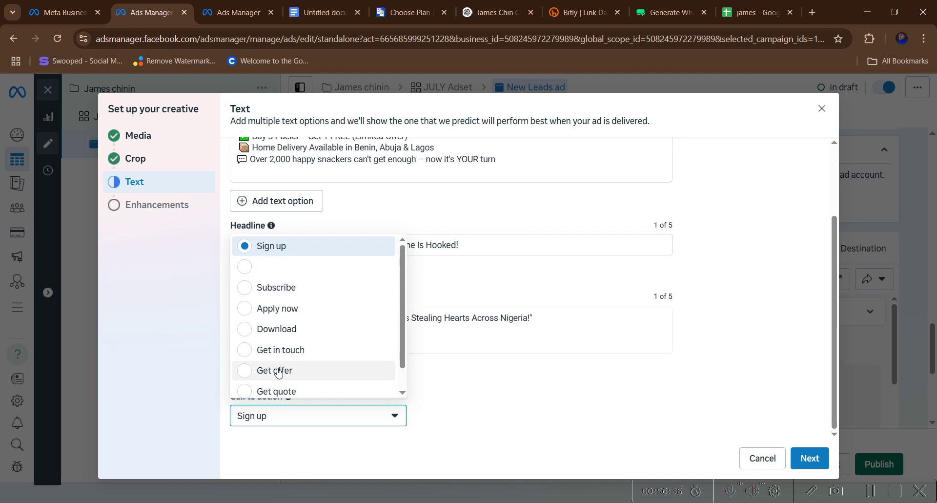
{"action": "scroll", "coordinate": [277, 371], "scroll_direction": "down", "scroll_amount": 1}
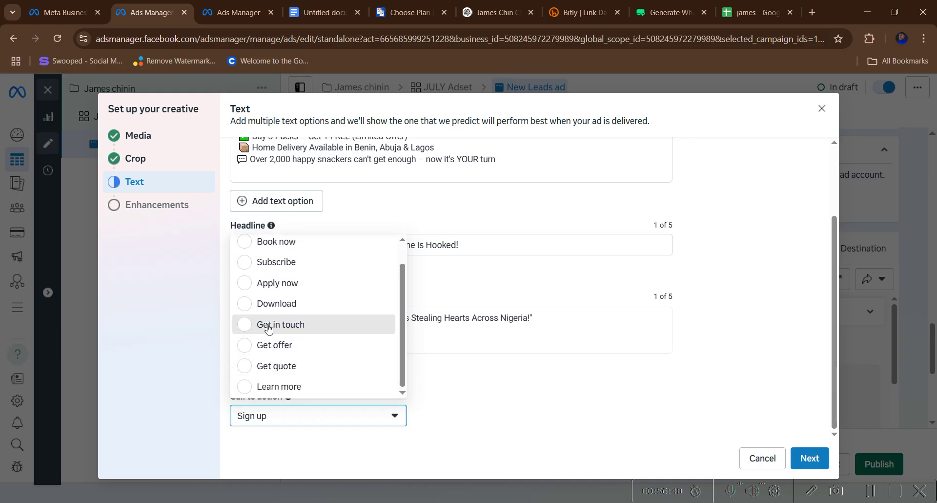
{"action": "left_click", "coordinate": [268, 327]}
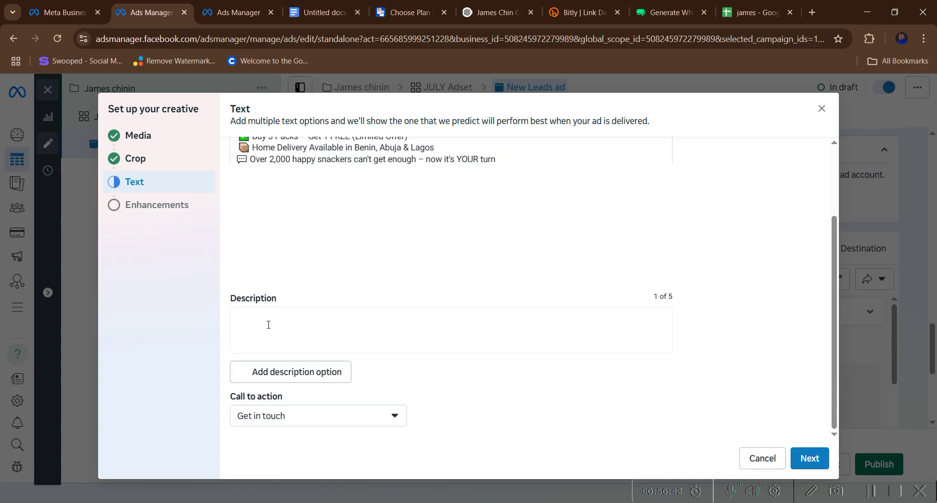
{"action": "left_click", "coordinate": [268, 417]}
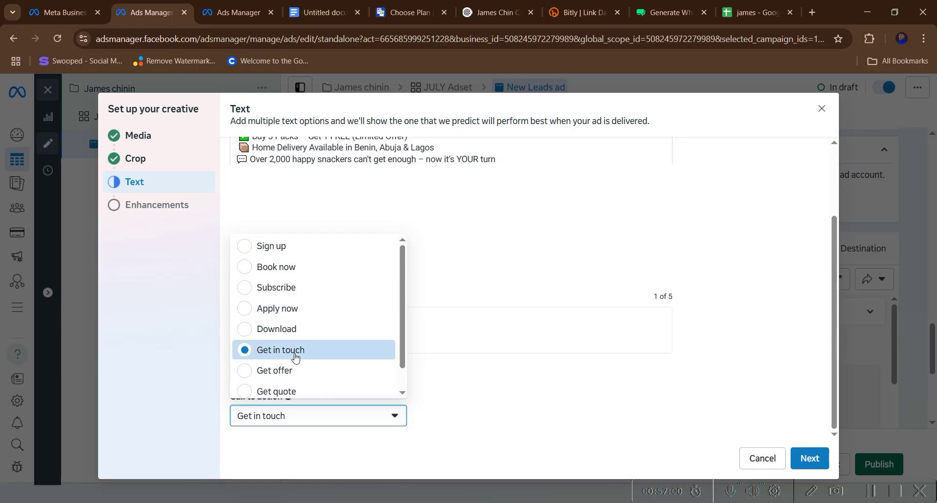
- Finish the creative setup, skipping the Advantage+ enhancements step
{"action": "left_click", "coordinate": [809, 458]}
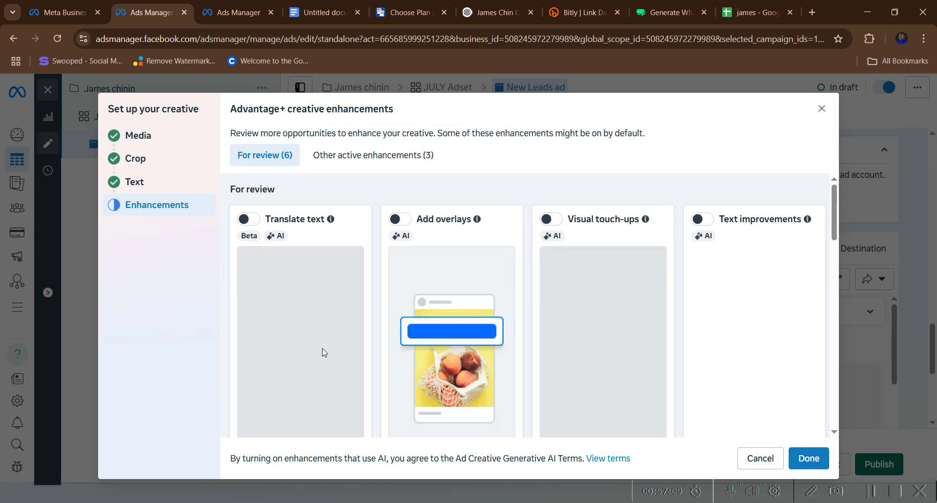
{"action": "scroll", "coordinate": [552, 307], "scroll_direction": "down", "scroll_amount": 5}
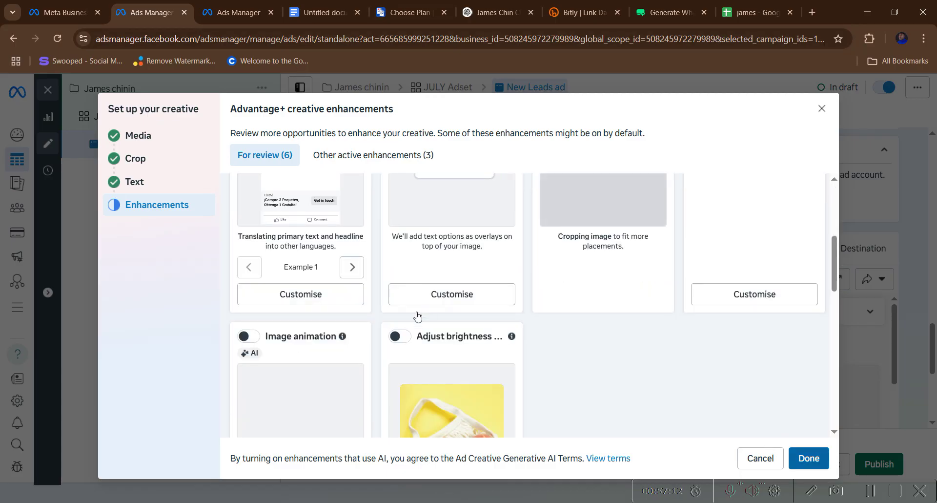
{"action": "key", "text": "Escape"}
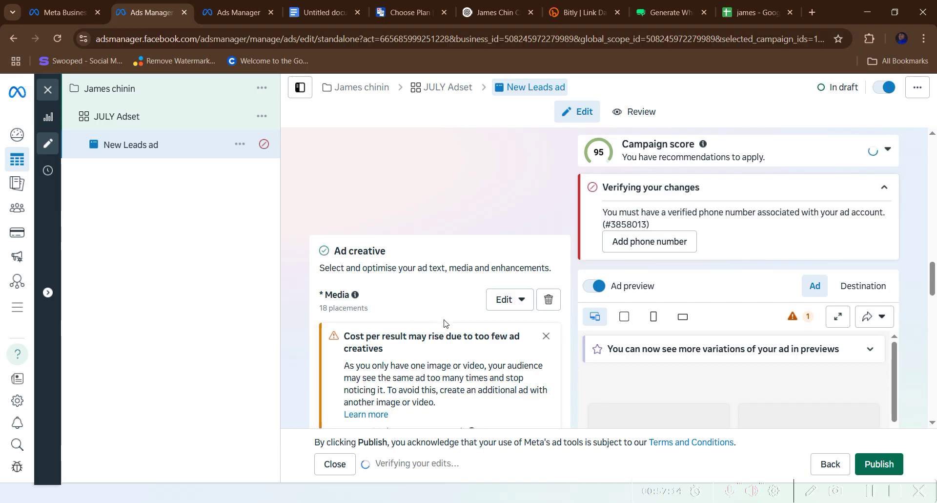
{"action": "scroll", "coordinate": [447, 326], "scroll_direction": "down", "scroll_amount": 10}
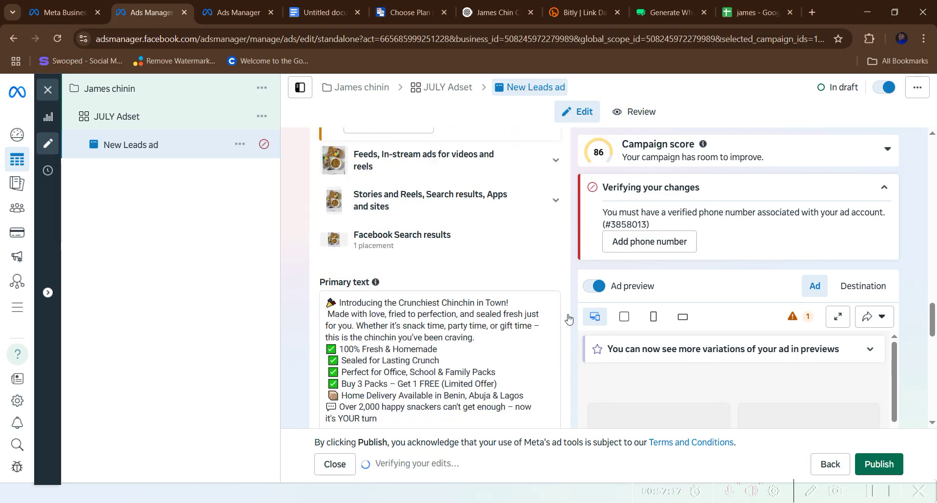
{"action": "scroll", "coordinate": [640, 266], "scroll_direction": "down", "scroll_amount": 2}
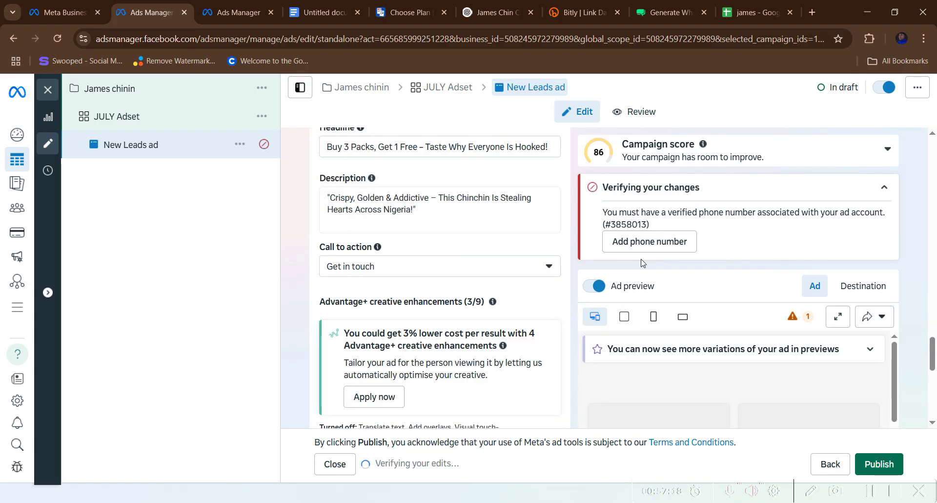
{"action": "scroll", "coordinate": [640, 266], "scroll_direction": "down", "scroll_amount": 5}
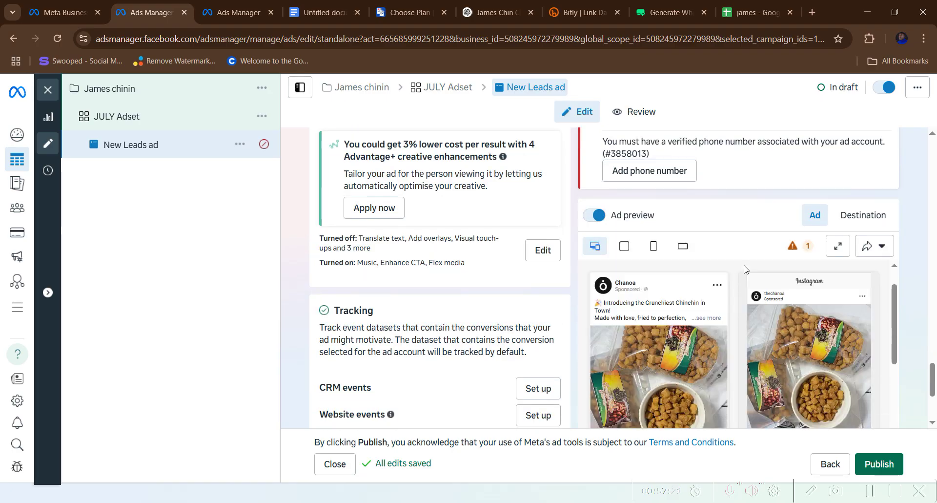
{"action": "scroll", "coordinate": [610, 298], "scroll_direction": "down", "scroll_amount": 3}
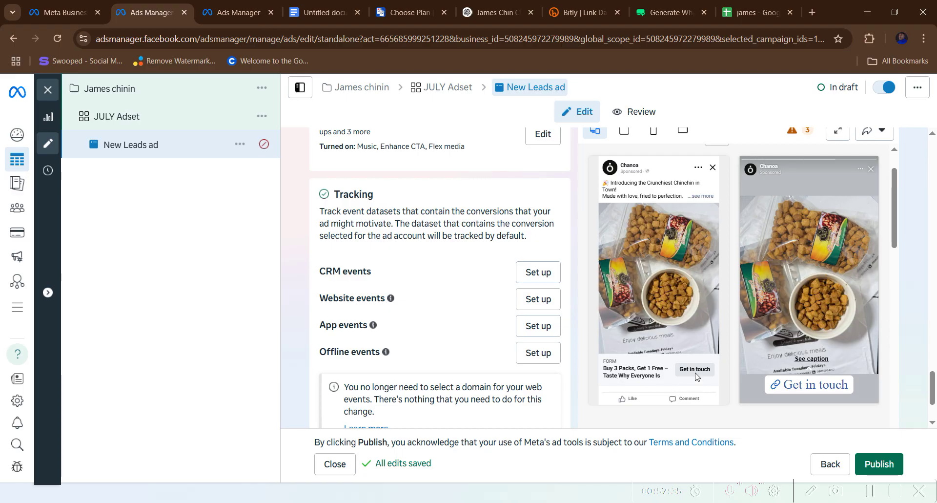
{"action": "scroll", "coordinate": [698, 371], "scroll_direction": "up", "scroll_amount": 2}
{"action": "scroll", "coordinate": [699, 369], "scroll_direction": "down", "scroll_amount": 3}
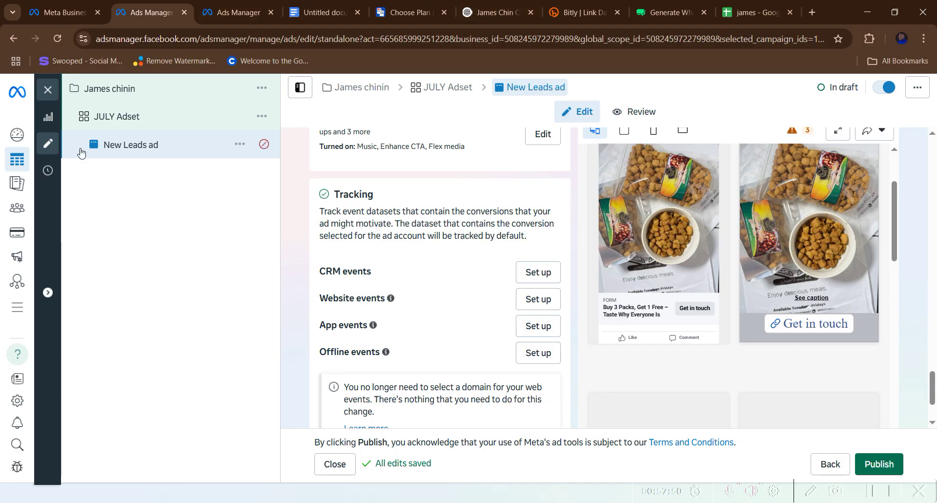
{"action": "left_click_drag", "start_coordinate": [312, 195], "coordinate": [570, 382]}
{"action": "left_click", "coordinate": [467, 332]}
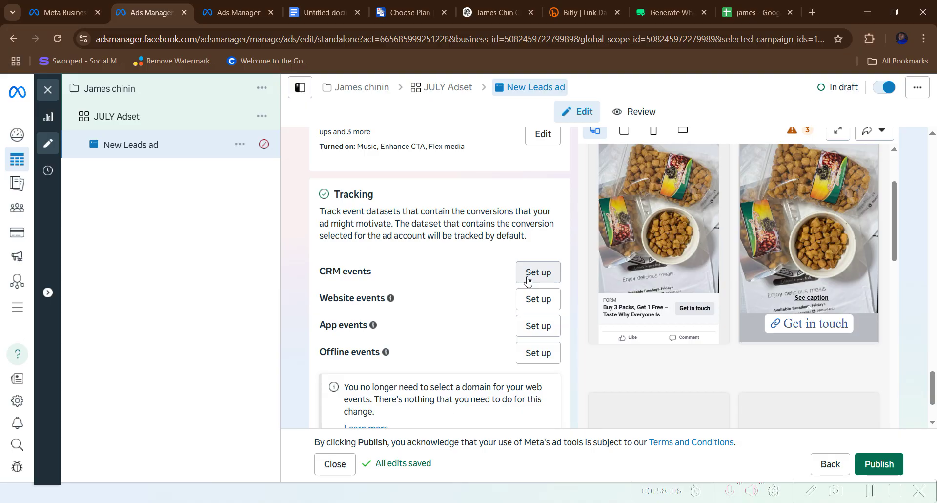
{"action": "scroll", "coordinate": [659, 288], "scroll_direction": "up", "scroll_amount": 3}
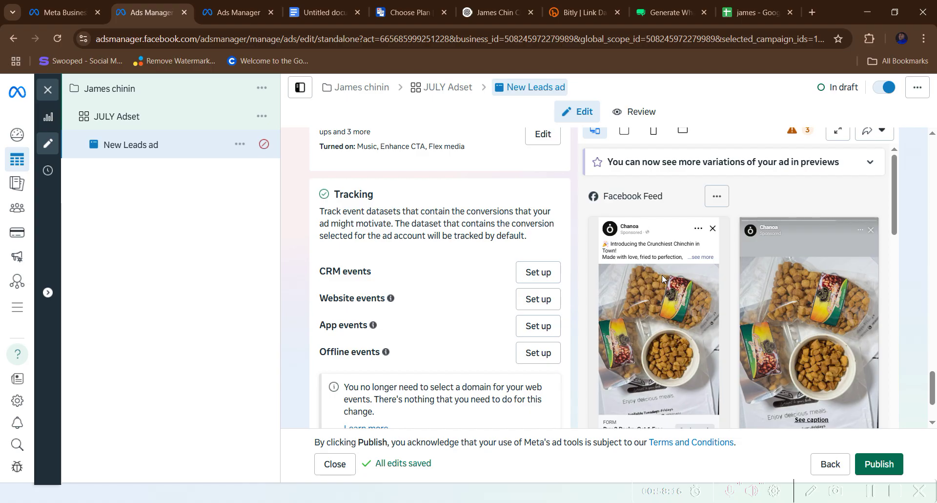
{"action": "scroll", "coordinate": [685, 286], "scroll_direction": "down", "scroll_amount": 3}
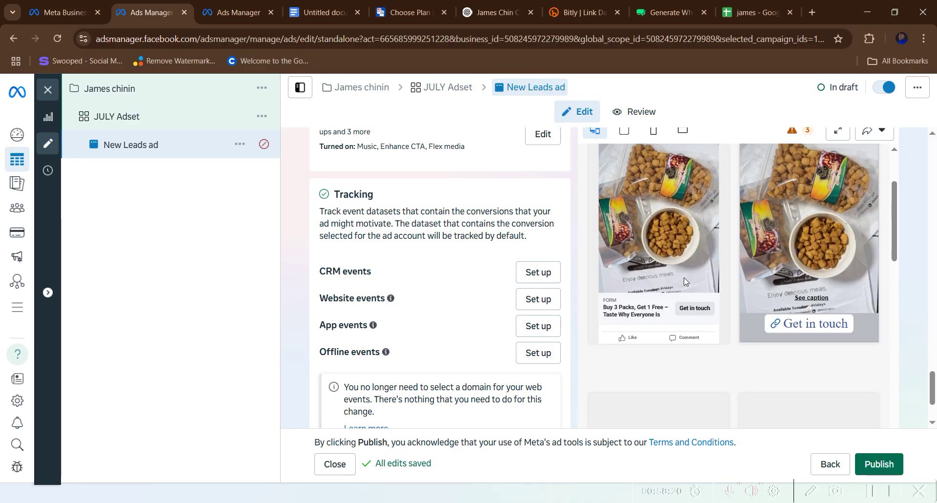
{"action": "scroll", "coordinate": [684, 283], "scroll_direction": "down", "scroll_amount": 3}
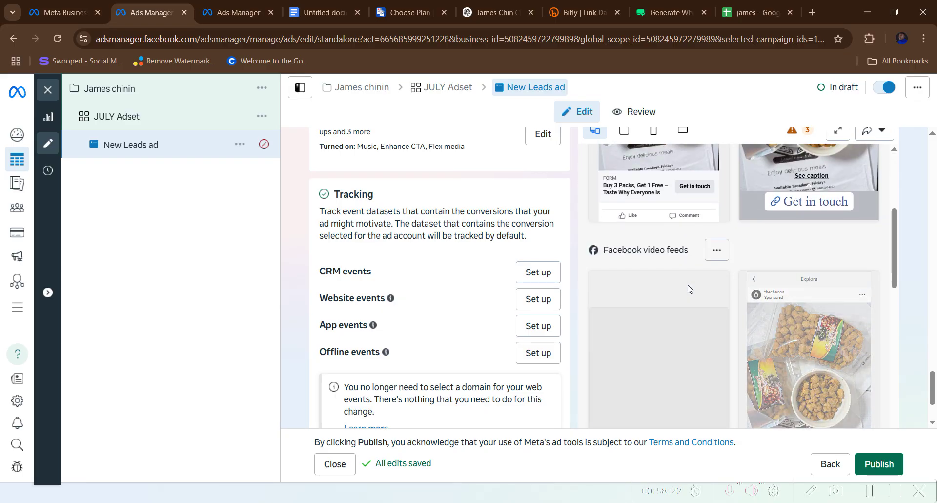
{"action": "scroll", "coordinate": [691, 292], "scroll_direction": "down", "scroll_amount": 1}
{"action": "scroll", "coordinate": [691, 292], "scroll_direction": "down", "scroll_amount": 2}
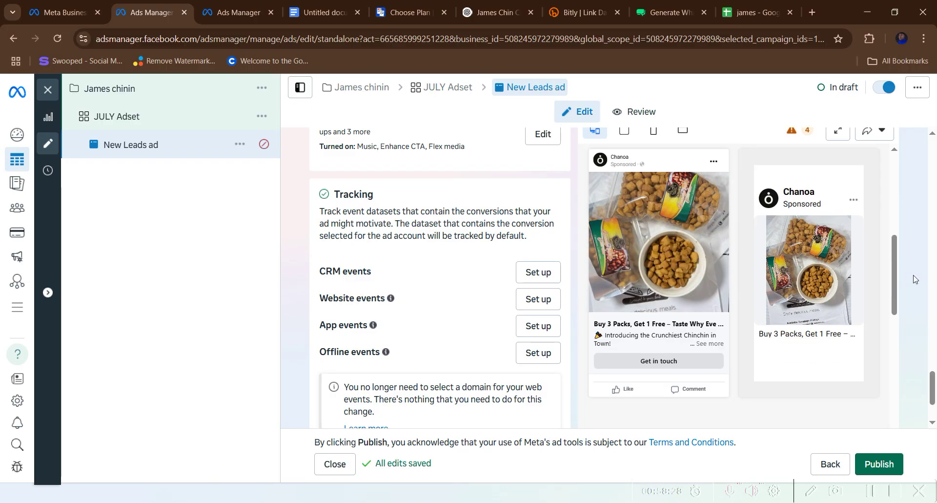
{"action": "scroll", "coordinate": [806, 304], "scroll_direction": "down", "scroll_amount": 2}
{"action": "scroll", "coordinate": [777, 307], "scroll_direction": "down", "scroll_amount": 2}
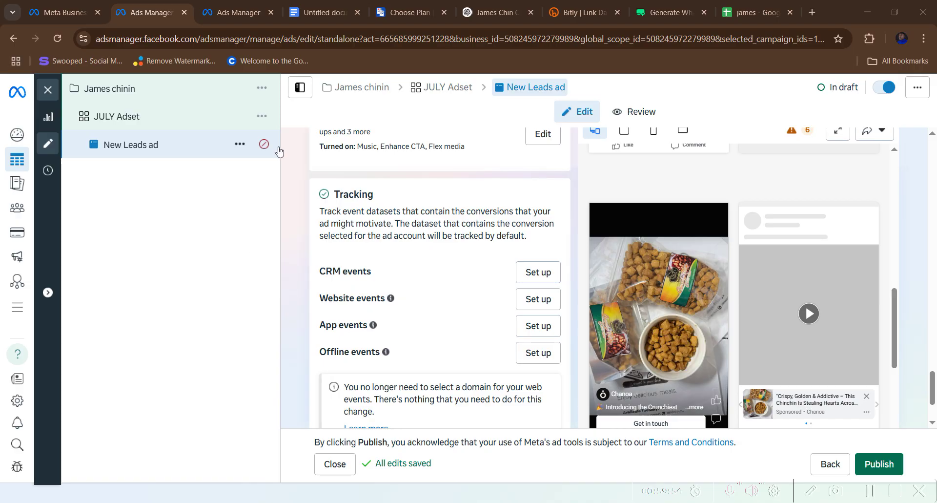
{"action": "mouse_move", "coordinate": [265, 143]}
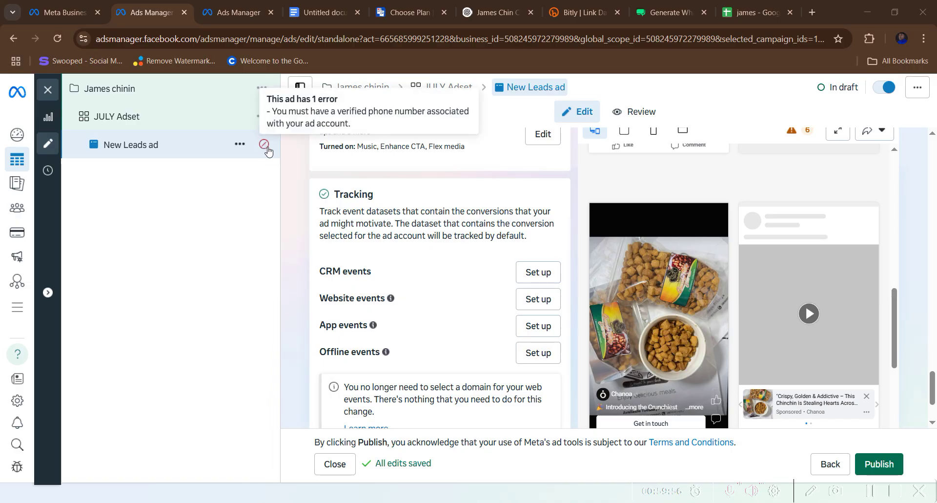
{"action": "scroll", "coordinate": [467, 195], "scroll_direction": "up", "scroll_amount": 8}
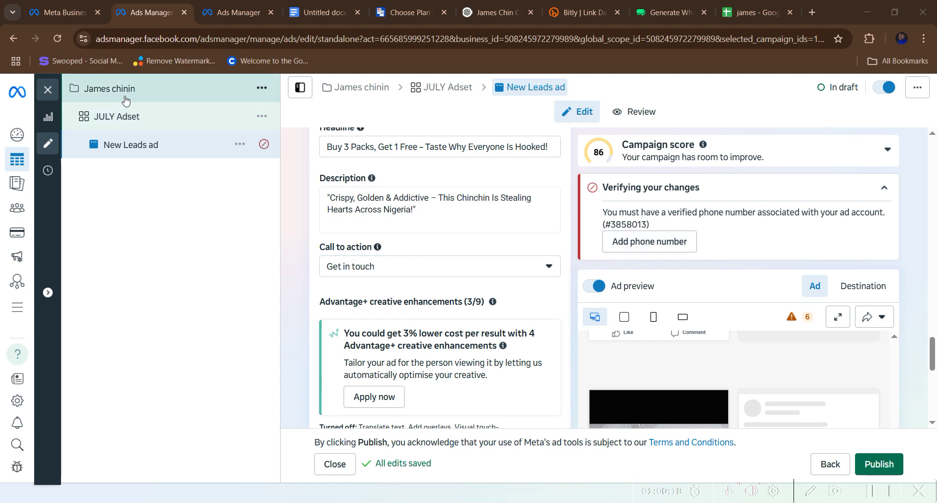
{"action": "scroll", "coordinate": [376, 289], "scroll_direction": "down", "scroll_amount": 7}
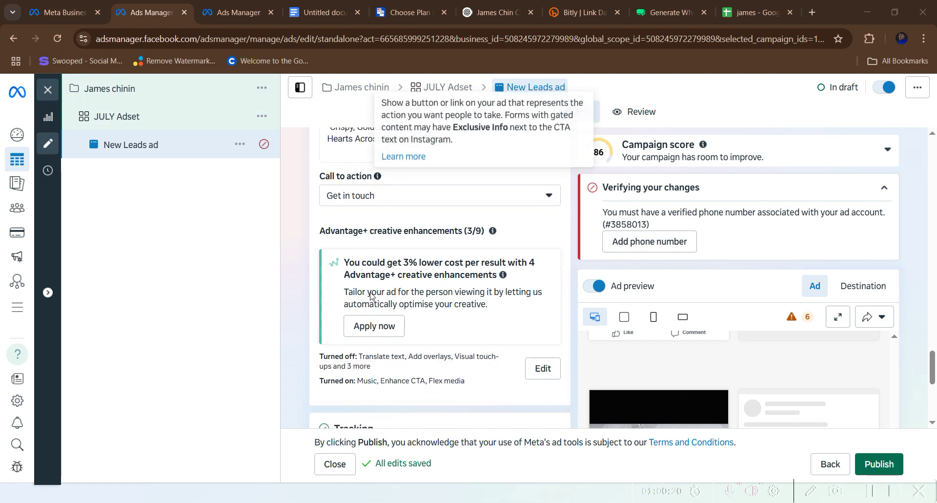
{"action": "mouse_move", "coordinate": [386, 290]}
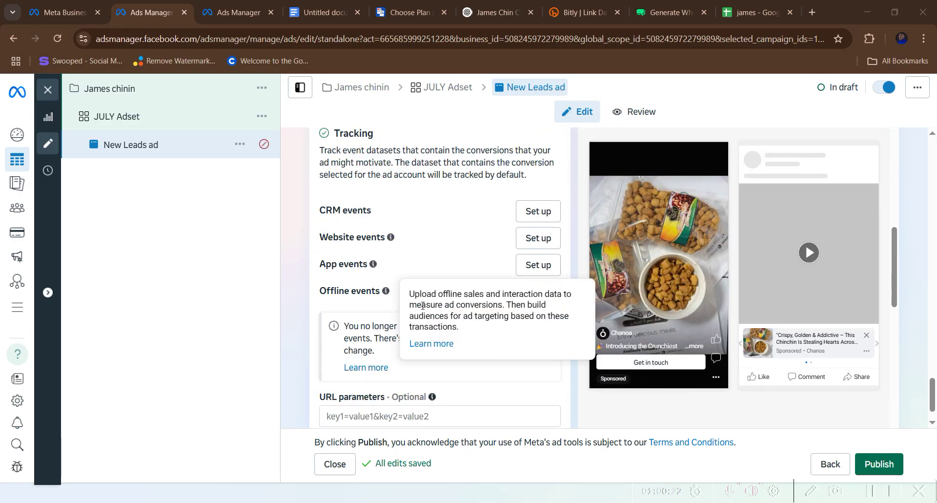
{"action": "scroll", "coordinate": [422, 305], "scroll_direction": "up", "scroll_amount": 5}
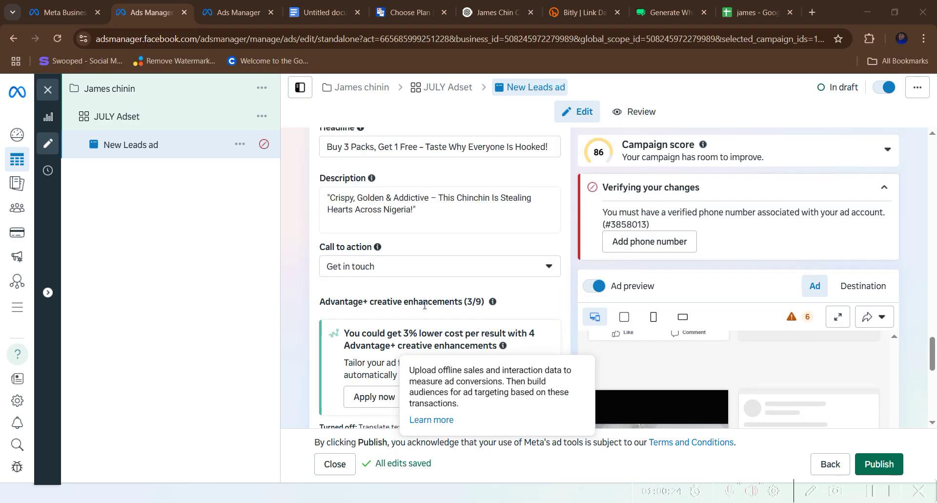